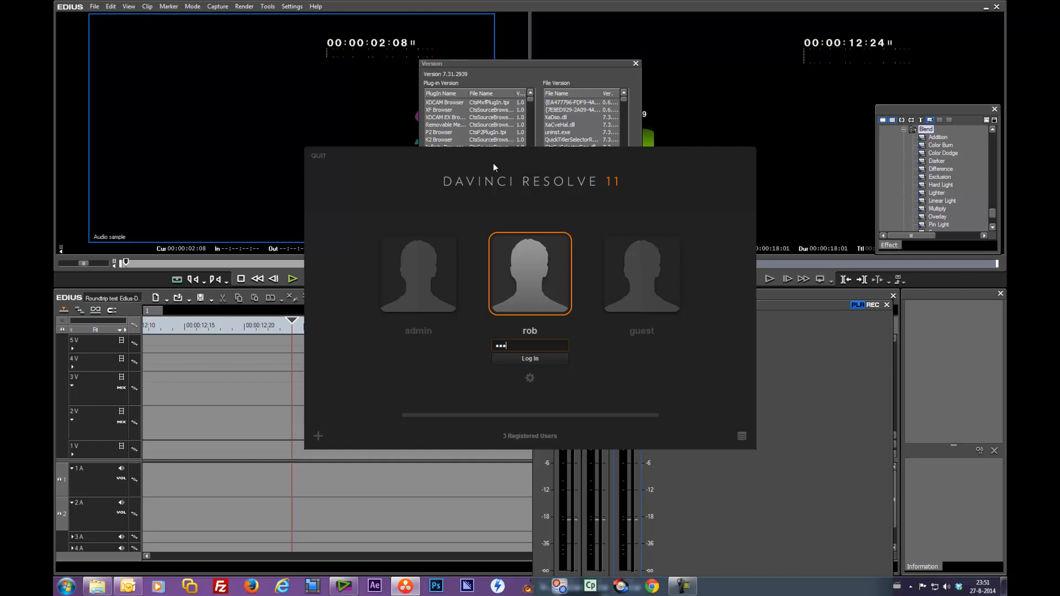
Step: Log in to DaVinci Resolve with the selected user account and open the Untitled Project
{"action": "key", "text": "Return"}
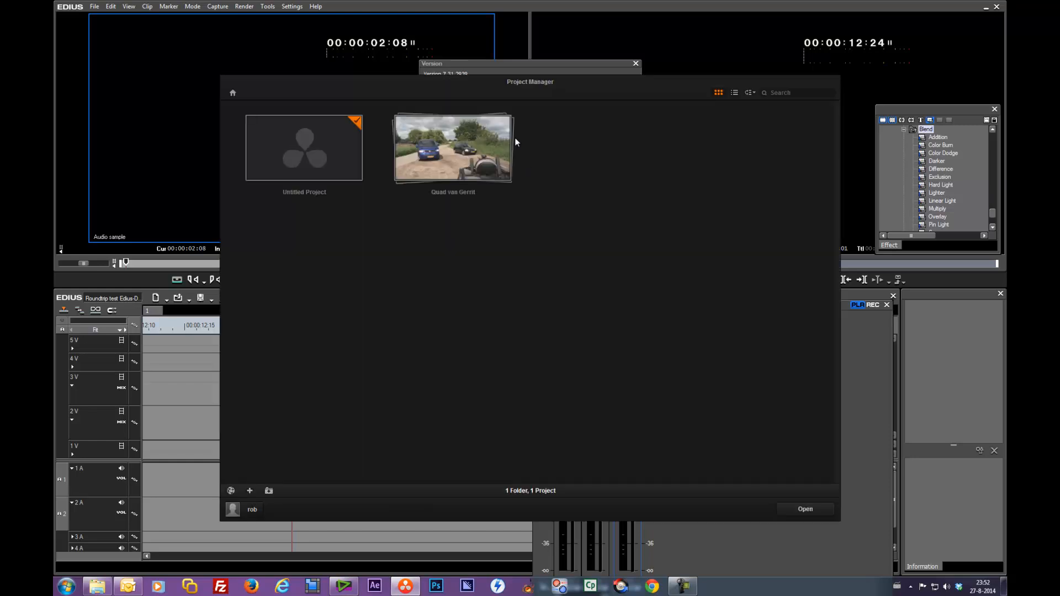
{"action": "double_click", "coordinate": [312, 155]}
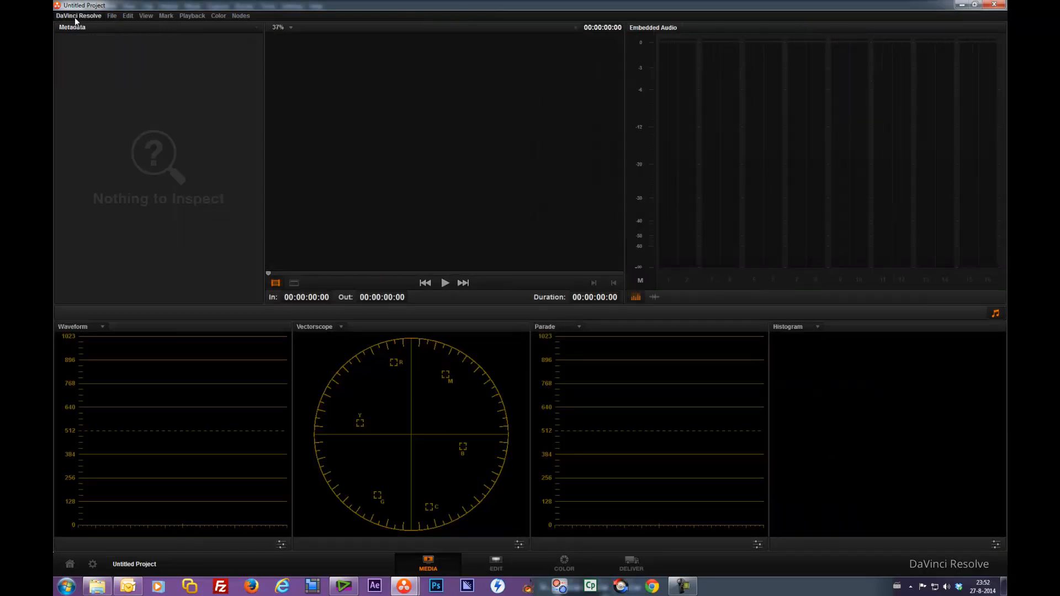
Step: Open the About DaVinci Resolve dialog to check the version, then close it
{"action": "left_click", "coordinate": [77, 15]}
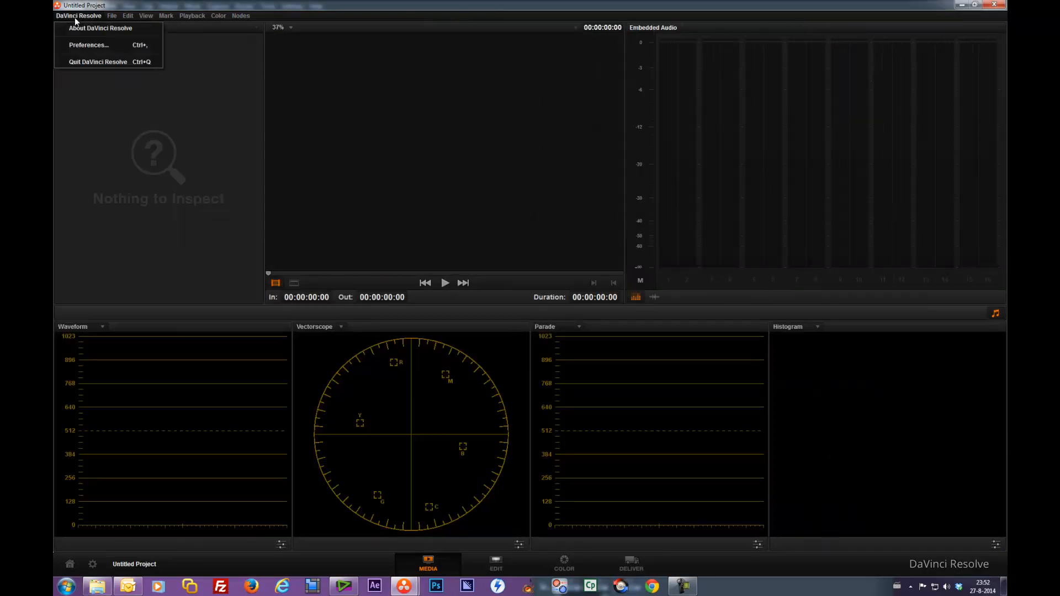
{"action": "left_click", "coordinate": [83, 23]}
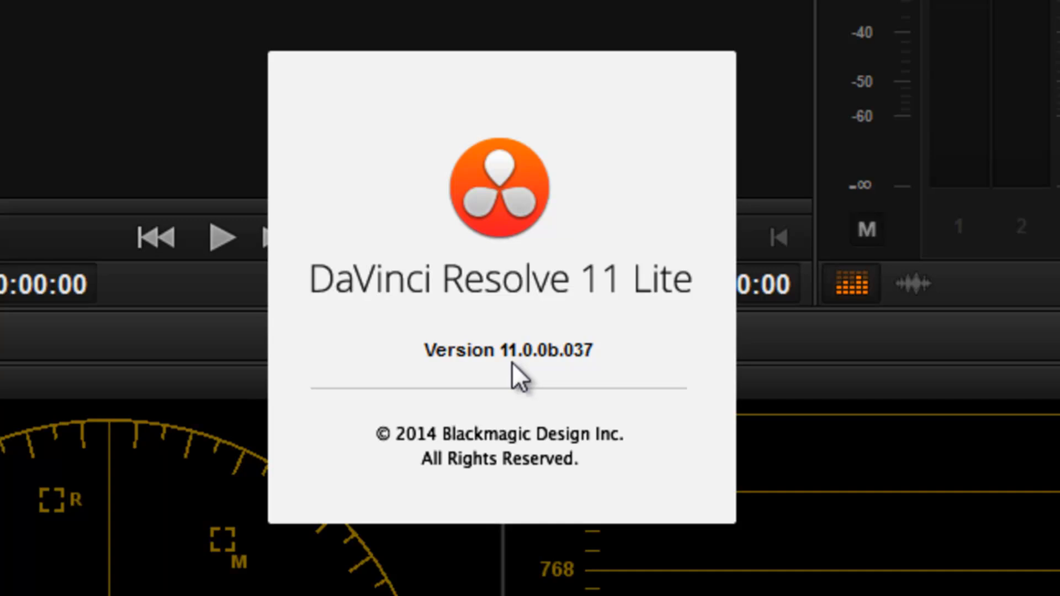
{"action": "left_click", "coordinate": [548, 362]}
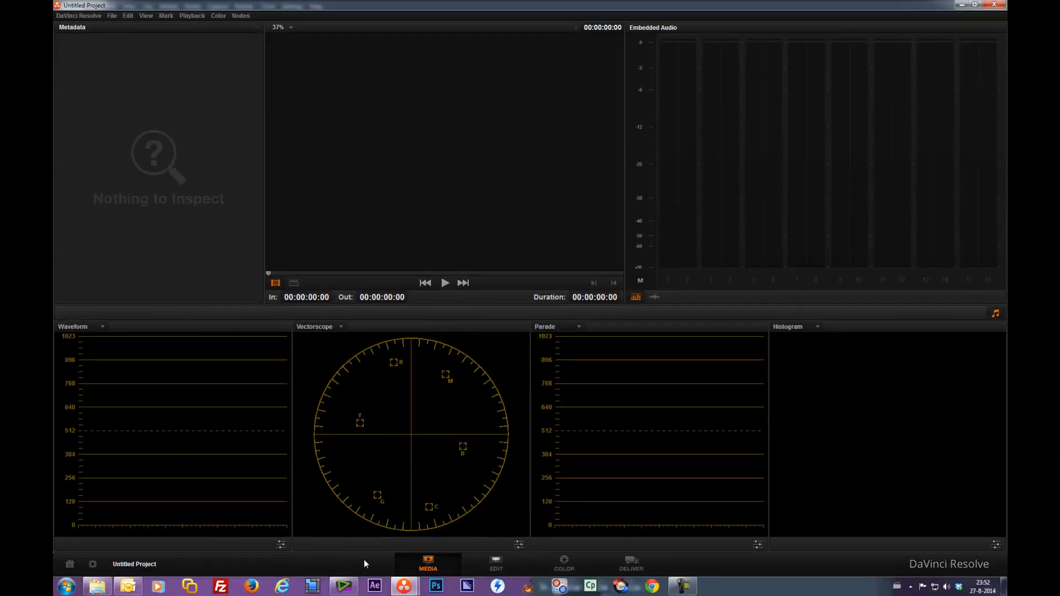
Step: Switch to EDIUS and close the Version and About EDIUS Pro 7 dialogs
{"action": "left_click", "coordinate": [344, 586]}
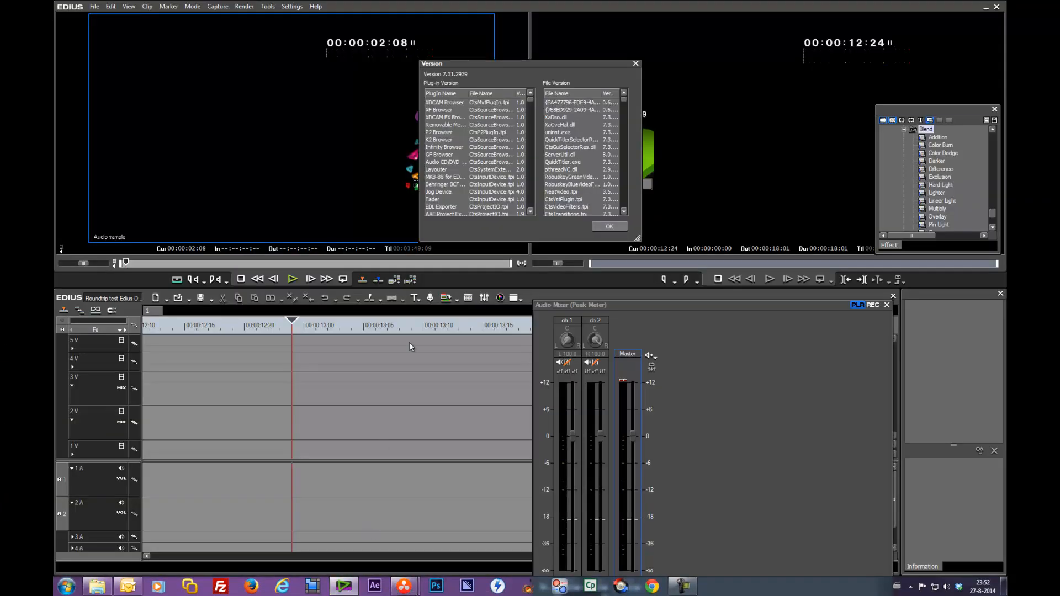
{"action": "left_click", "coordinate": [610, 226]}
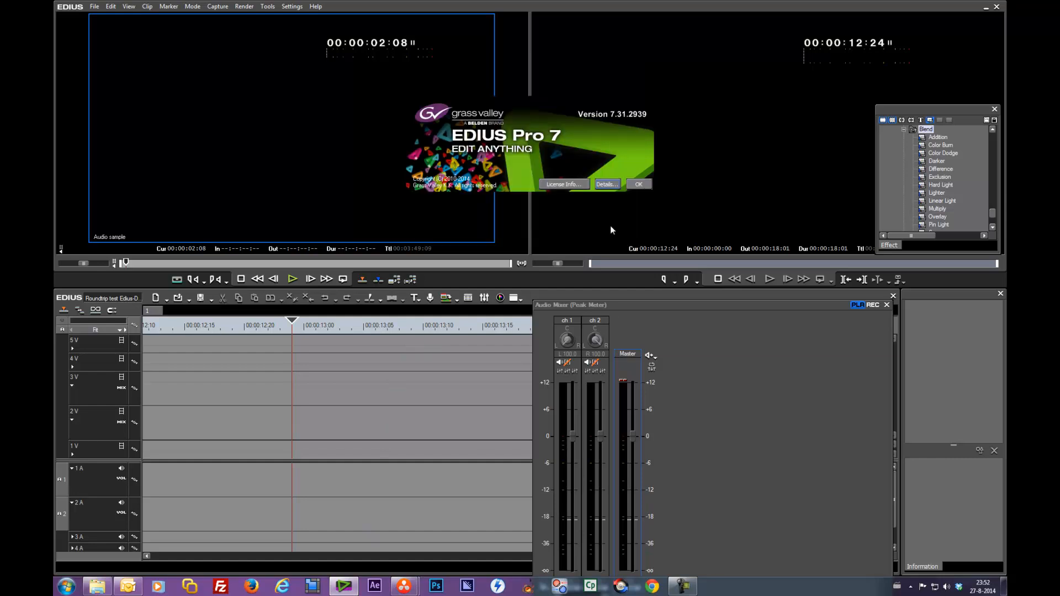
{"action": "left_click", "coordinate": [639, 183]}
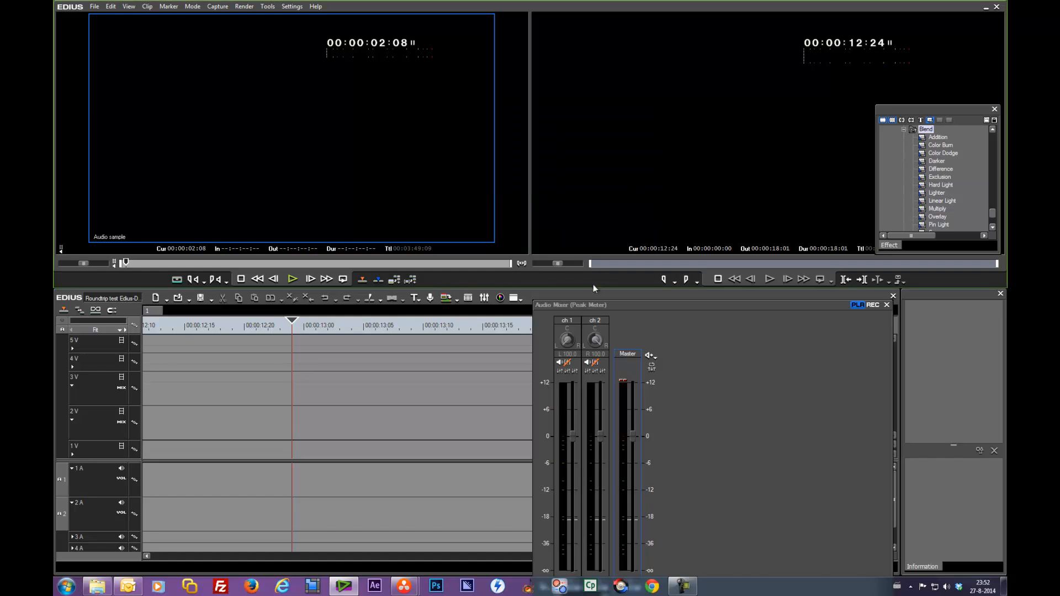
Step: Undock the Audio Mixer panel so it floats over the timeline
{"action": "left_click_drag", "start_coordinate": [622, 304], "coordinate": [449, 464]}
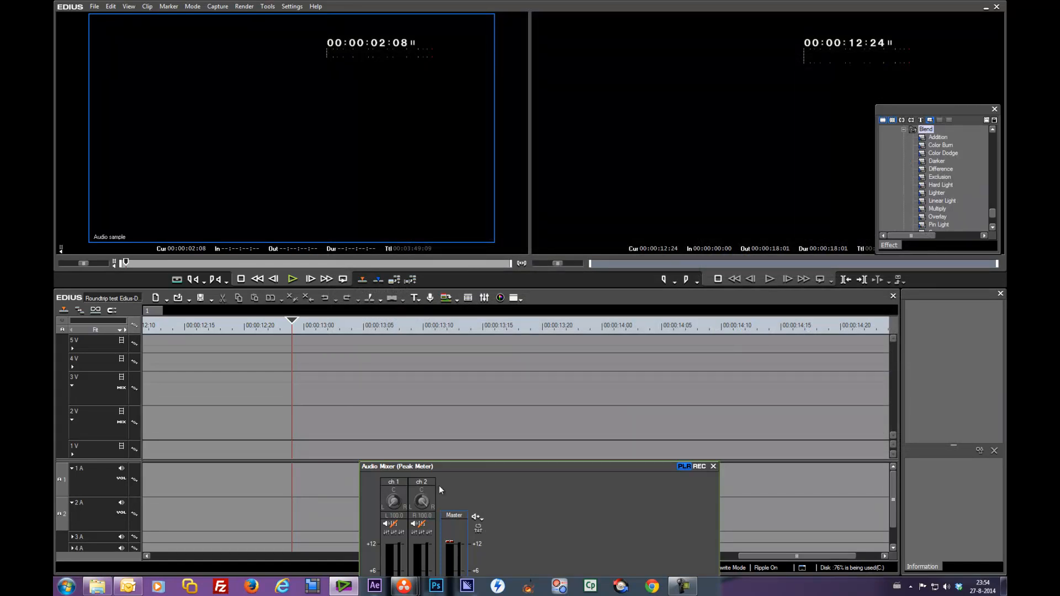
{"action": "left_click", "coordinate": [494, 420]}
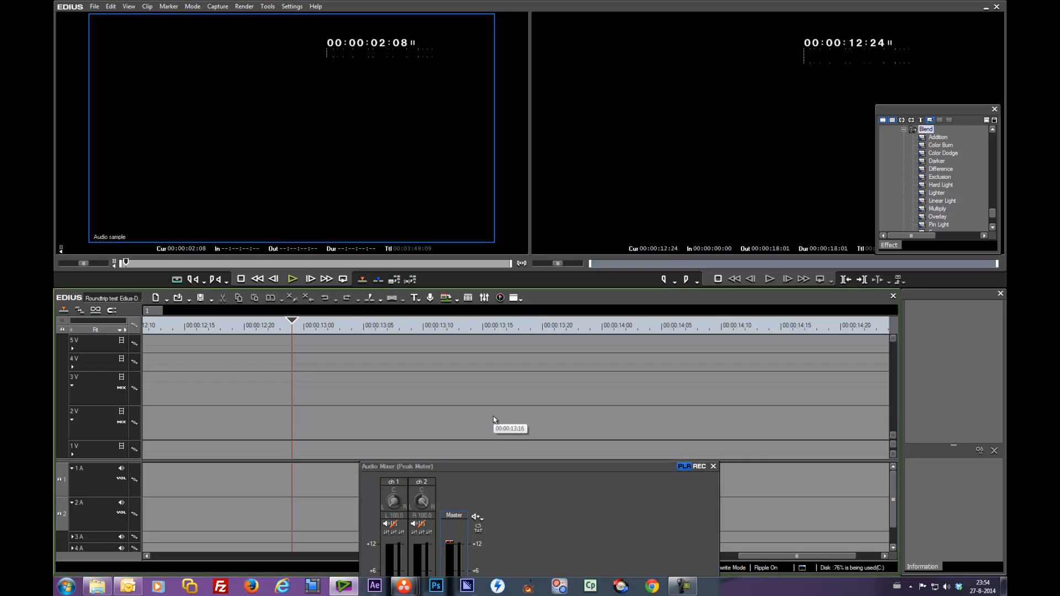
Step: Open the bin, select the Audio folder and drag Audio sample onto audio tracks 3A and 4A
{"action": "key", "text": "b"}
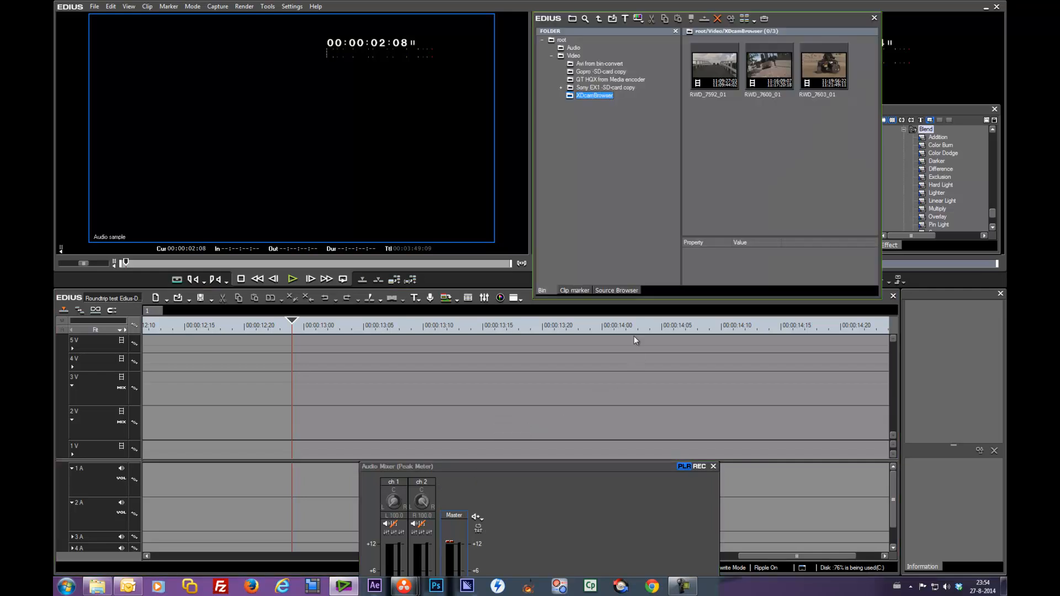
{"action": "left_click", "coordinate": [572, 48]}
{"action": "left_click_drag", "start_coordinate": [727, 65], "coordinate": [149, 544]}
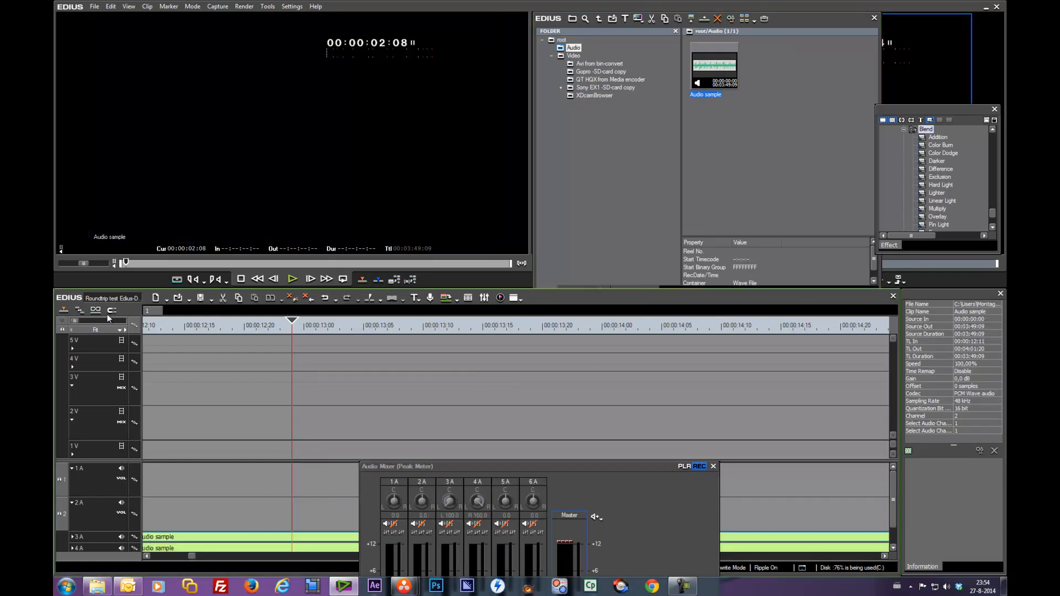
Step: Move the Audio Mixer out of the way and enlarge the timeline panel
{"action": "left_click_drag", "start_coordinate": [385, 465], "coordinate": [1057, 486]}
{"action": "left_click", "coordinate": [105, 331]}
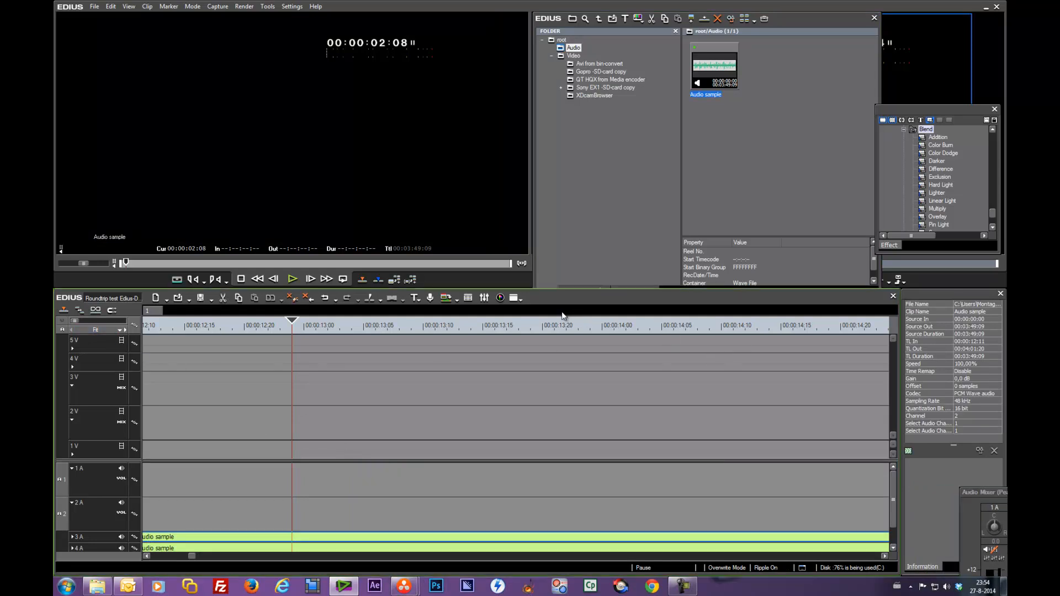
{"action": "left_click_drag", "start_coordinate": [564, 299], "coordinate": [565, 243]}
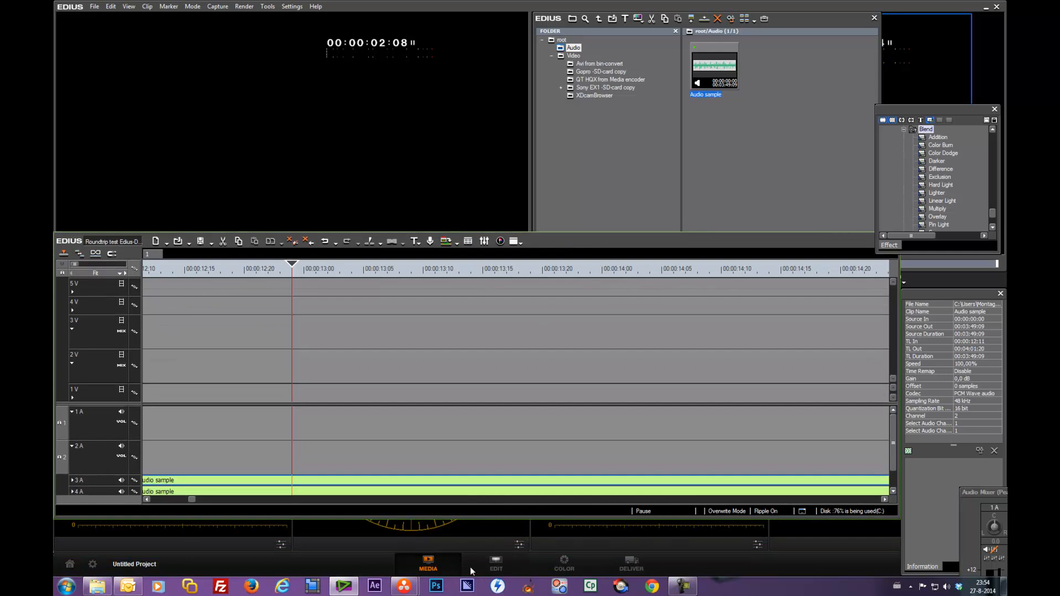
{"action": "left_click_drag", "start_coordinate": [486, 519], "coordinate": [490, 572]}
{"action": "left_click_drag", "start_coordinate": [568, 246], "coordinate": [568, 266]}
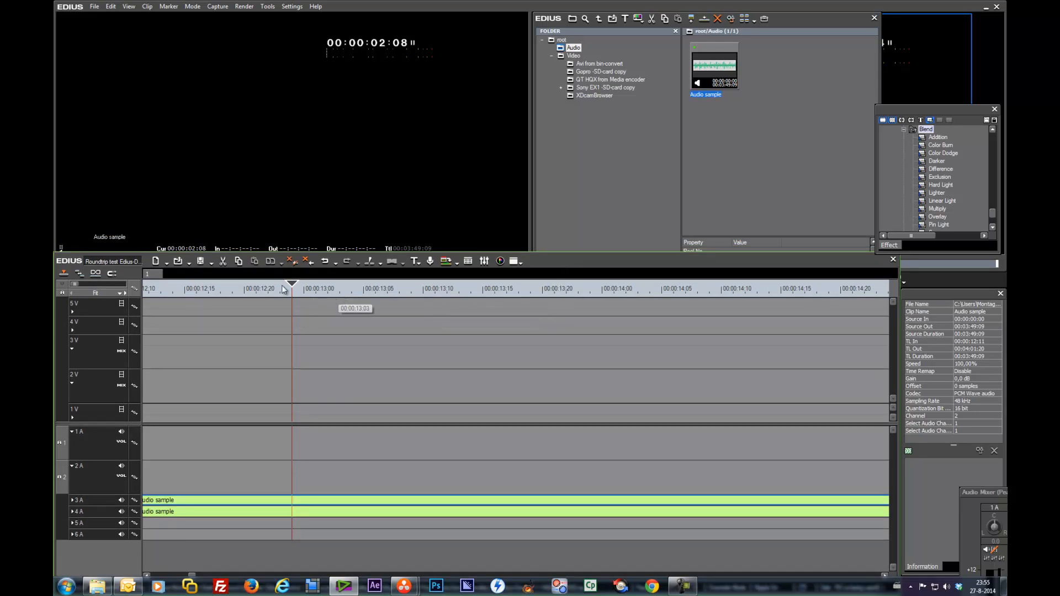
Step: Return the playhead to the timeline start and play back the Audio sample clips
{"action": "left_click_drag", "start_coordinate": [292, 288], "coordinate": [142, 293]}
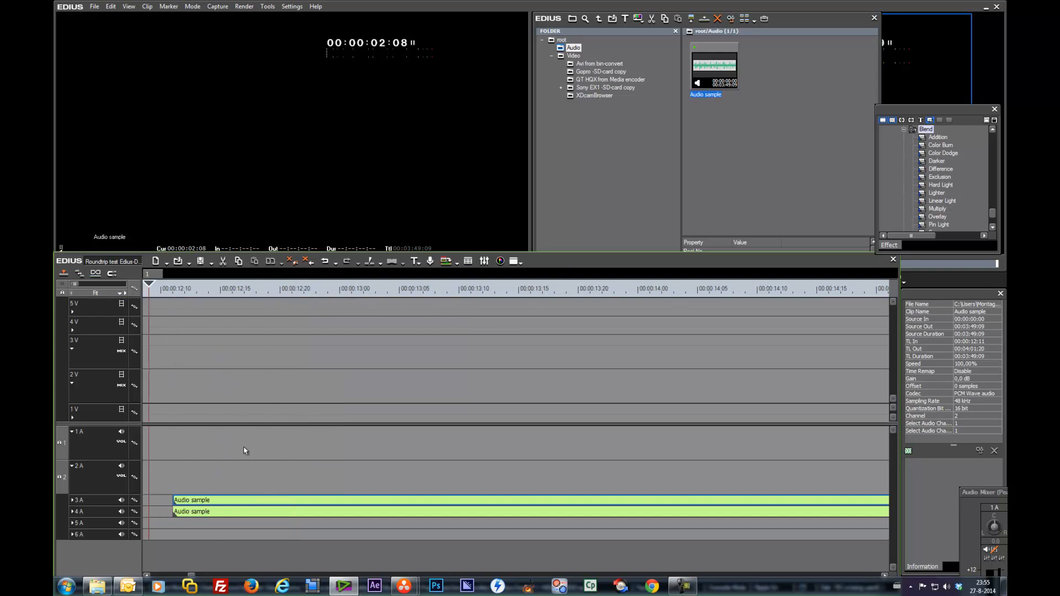
{"action": "left_click", "coordinate": [247, 510]}
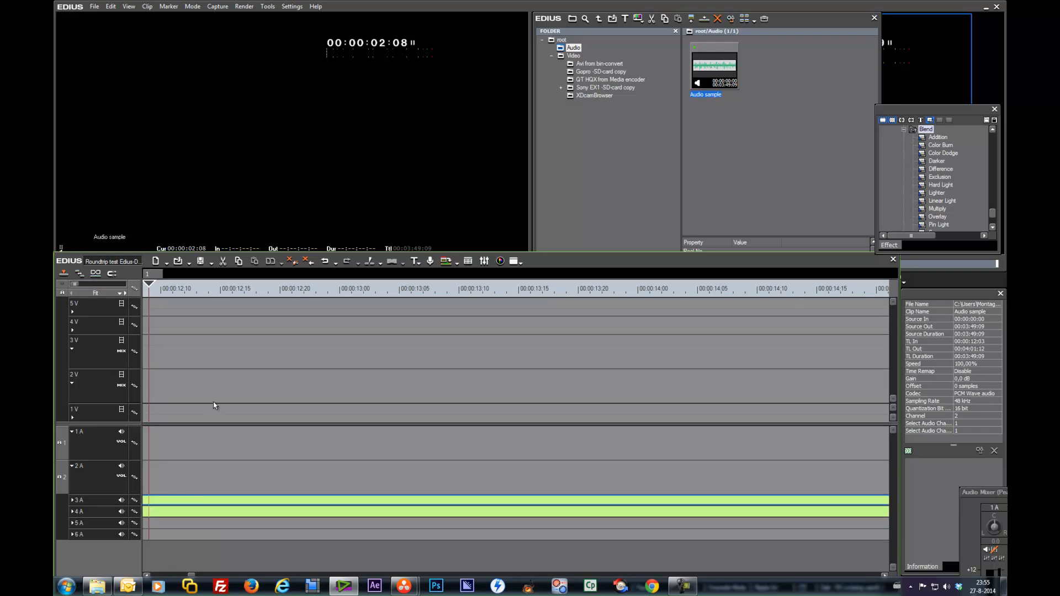
{"action": "key", "text": "space"}
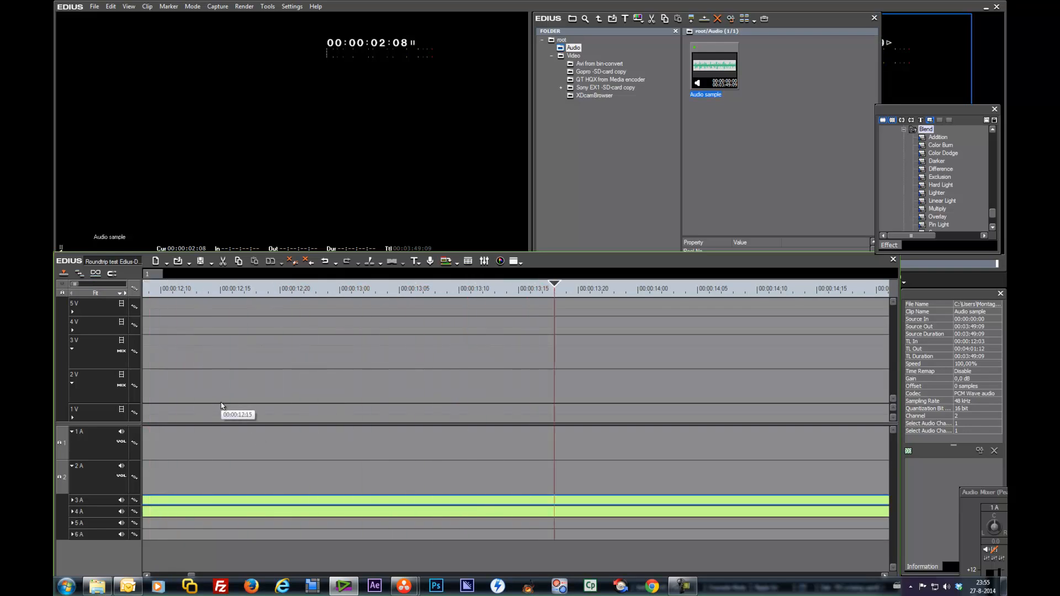
{"action": "key", "text": "space"}
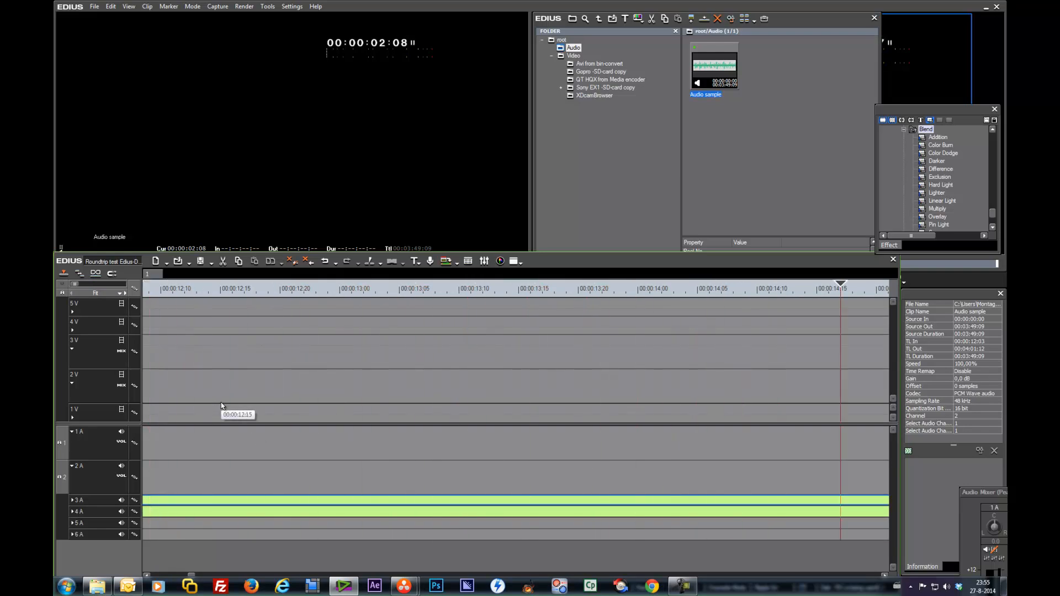
Step: Zoom out the timeline and trim the Audio sample clips to end at the playhead around 00:00:30
{"action": "left_click", "coordinate": [126, 293]}
{"action": "left_click", "coordinate": [125, 293]}
{"action": "left_click_drag", "start_coordinate": [588, 504], "coordinate": [177, 504]}
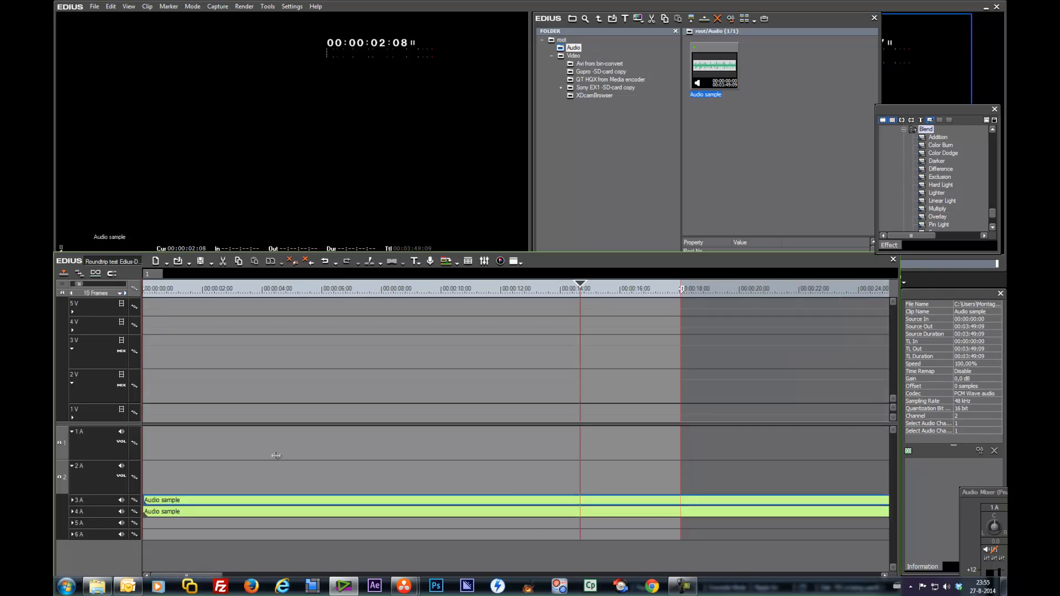
{"action": "left_click", "coordinate": [88, 294]}
{"action": "left_click_drag", "start_coordinate": [232, 503], "coordinate": [190, 500]}
{"action": "left_click_drag", "start_coordinate": [206, 296], "coordinate": [240, 293]}
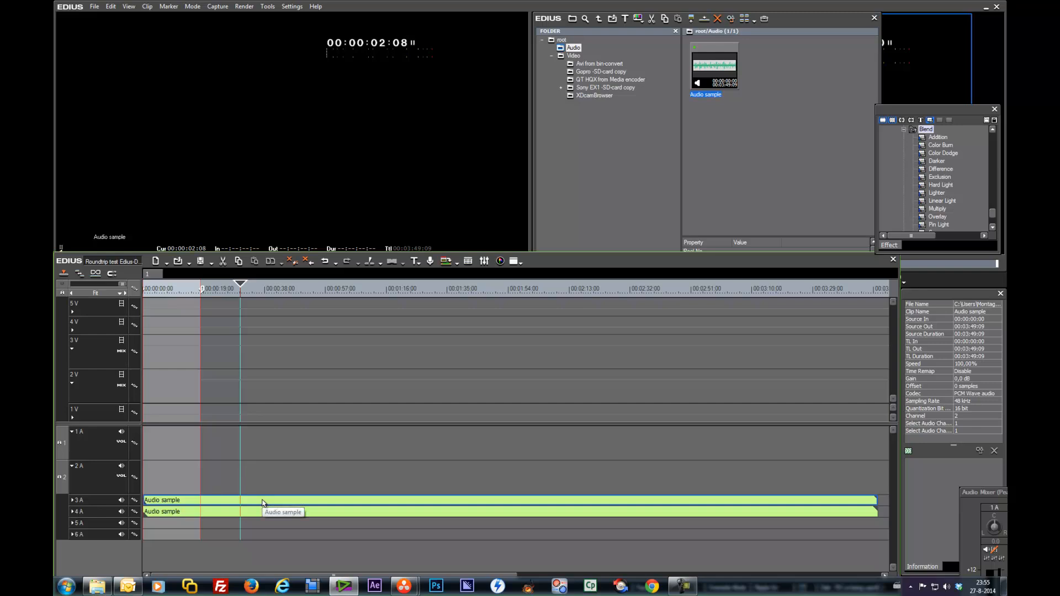
{"action": "key", "text": "m"}
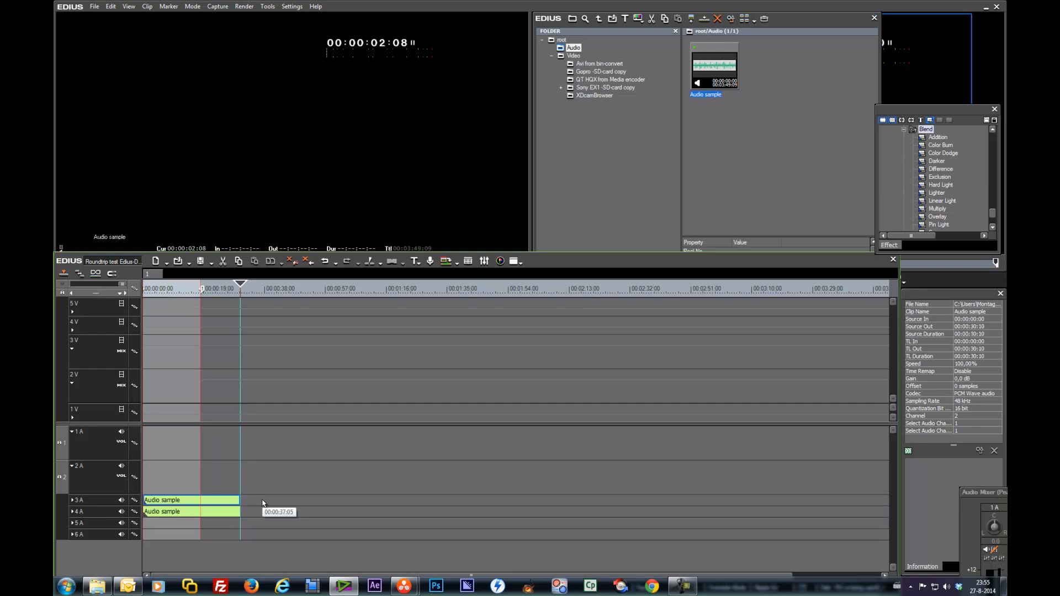
Step: Expand audio tracks 3A and 4A to show their waveforms
{"action": "left_click", "coordinate": [72, 500]}
{"action": "left_click", "coordinate": [72, 534]}
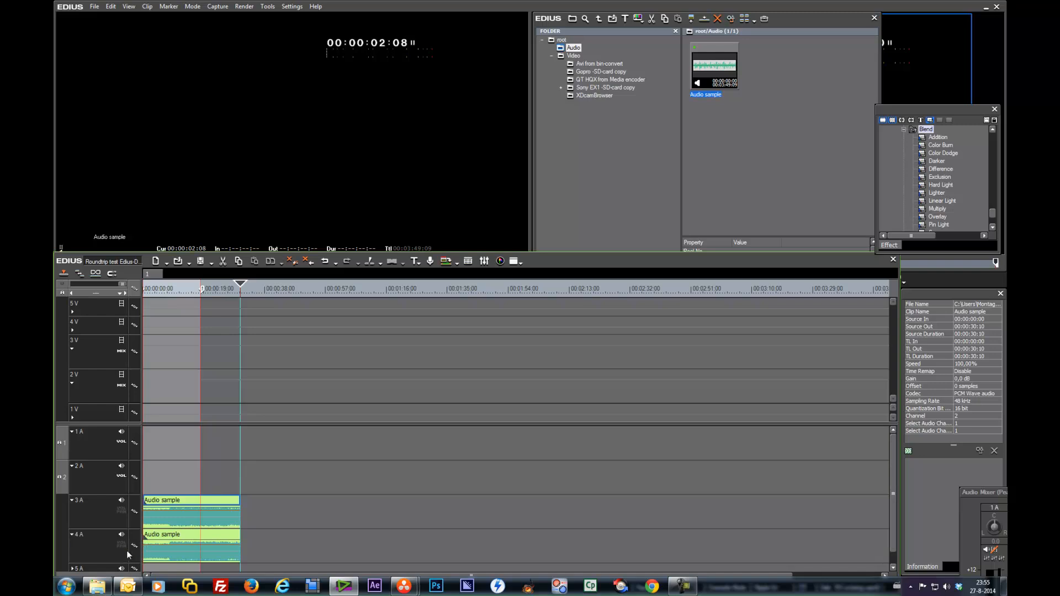
{"action": "left_click", "coordinate": [122, 512]}
Step: Place RWD_7592_01 from the XDcamBrowser folder at the start of track 1V and delete its audio
{"action": "left_click", "coordinate": [571, 95]}
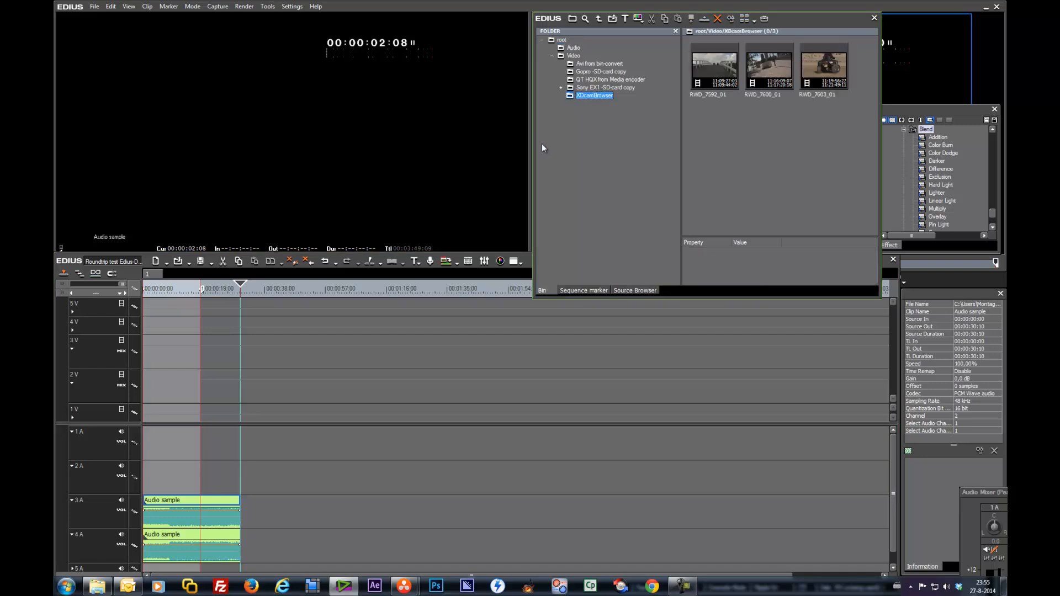
{"action": "left_click_drag", "start_coordinate": [706, 61], "coordinate": [143, 412]}
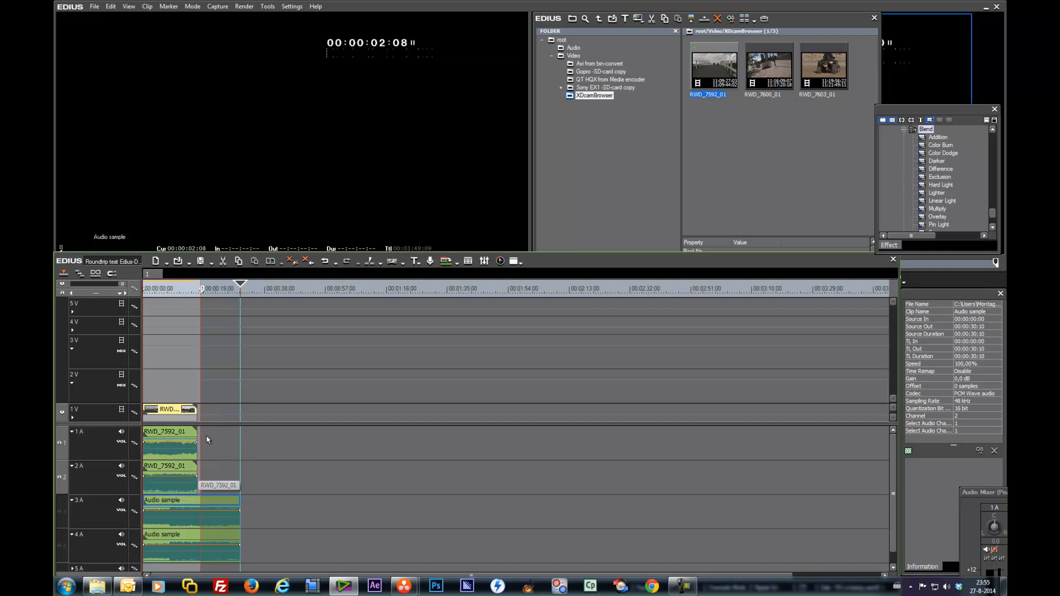
{"action": "key", "text": "Delete"}
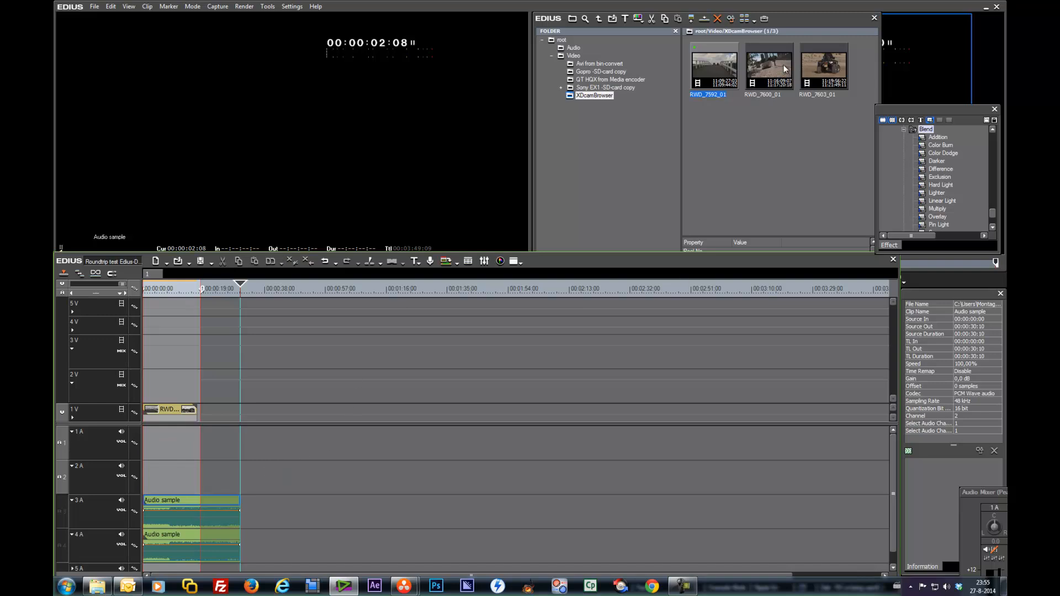
Step: Add RWD_7603_01 to track 1V after the first clip, unlink it and delete its audio
{"action": "left_click_drag", "start_coordinate": [828, 69], "coordinate": [254, 419]}
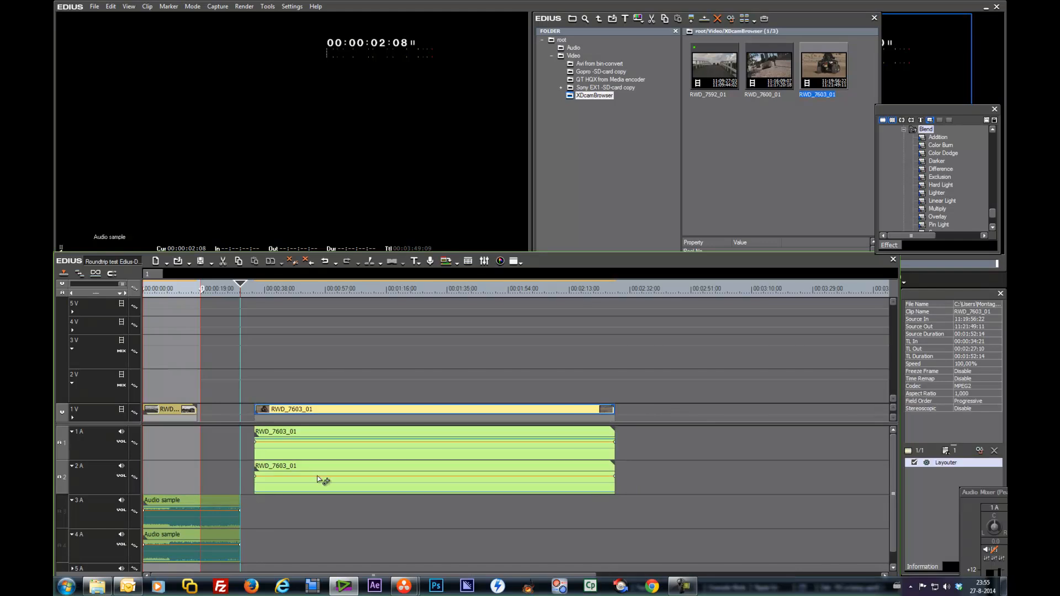
{"action": "key", "text": "alt+y"}
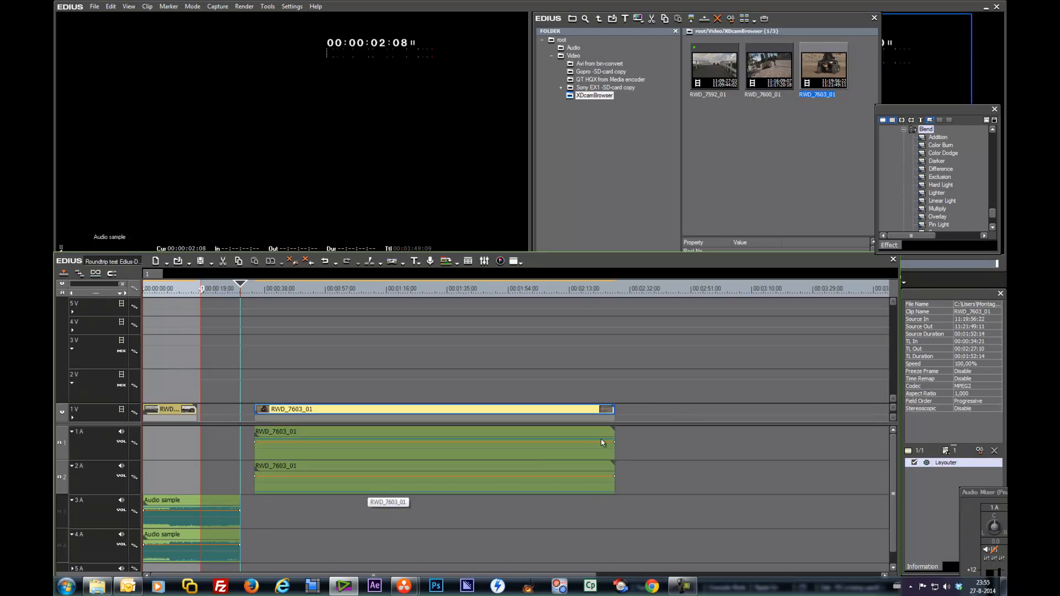
{"action": "left_click", "coordinate": [532, 482]}
{"action": "key", "text": "Delete"}
Step: Close the gap between the two video clips on track 1V
{"action": "left_click", "coordinate": [262, 413]}
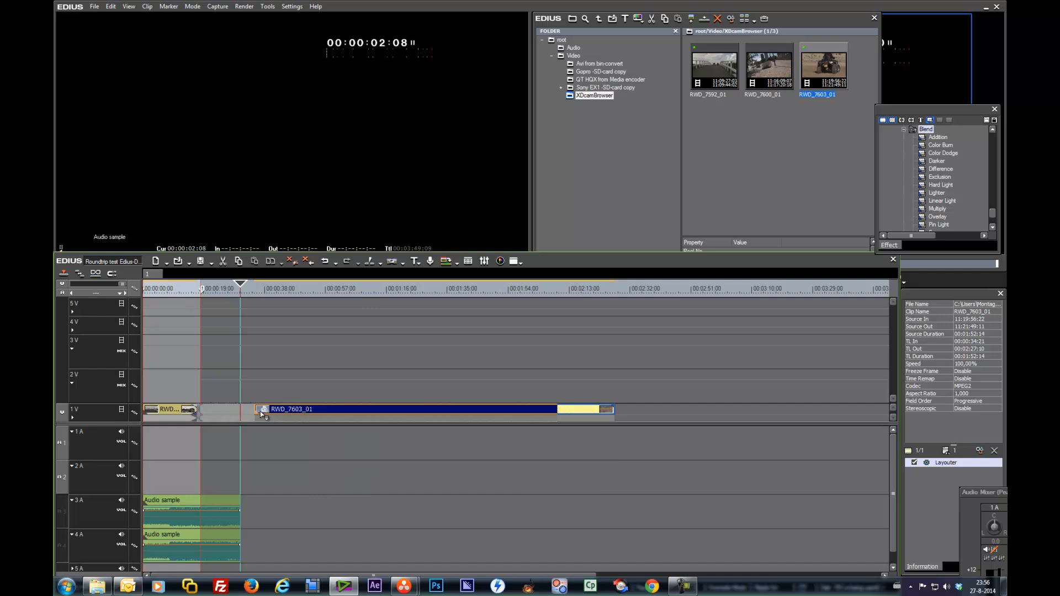
{"action": "left_click_drag", "start_coordinate": [261, 414], "coordinate": [262, 413]}
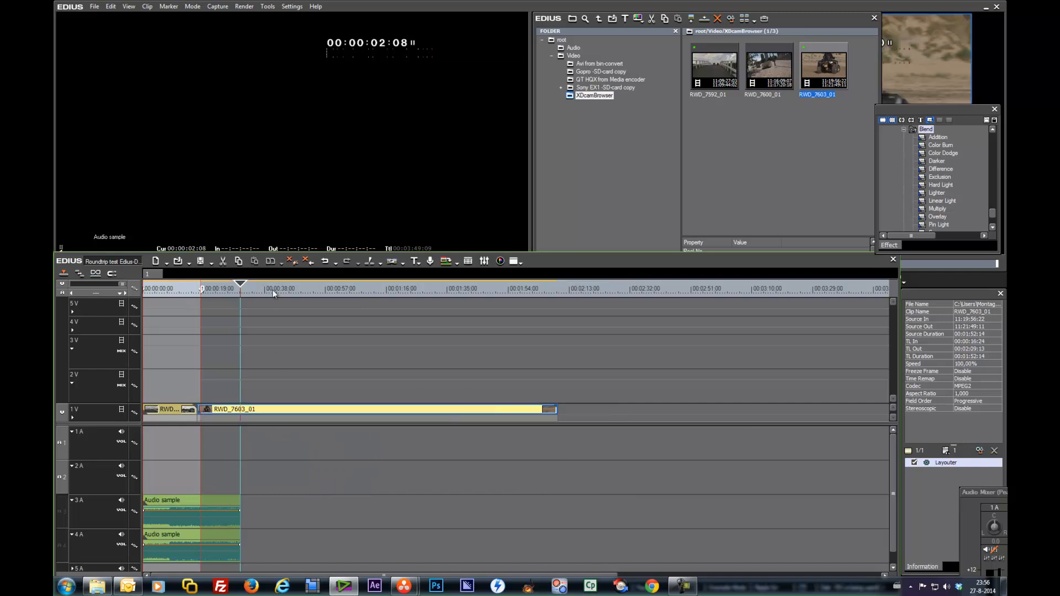
Step: Move the bin window aside and trim RWD_7603_01 on track 1V to about 38 seconds long
{"action": "left_click_drag", "start_coordinate": [828, 19], "coordinate": [839, 480]}
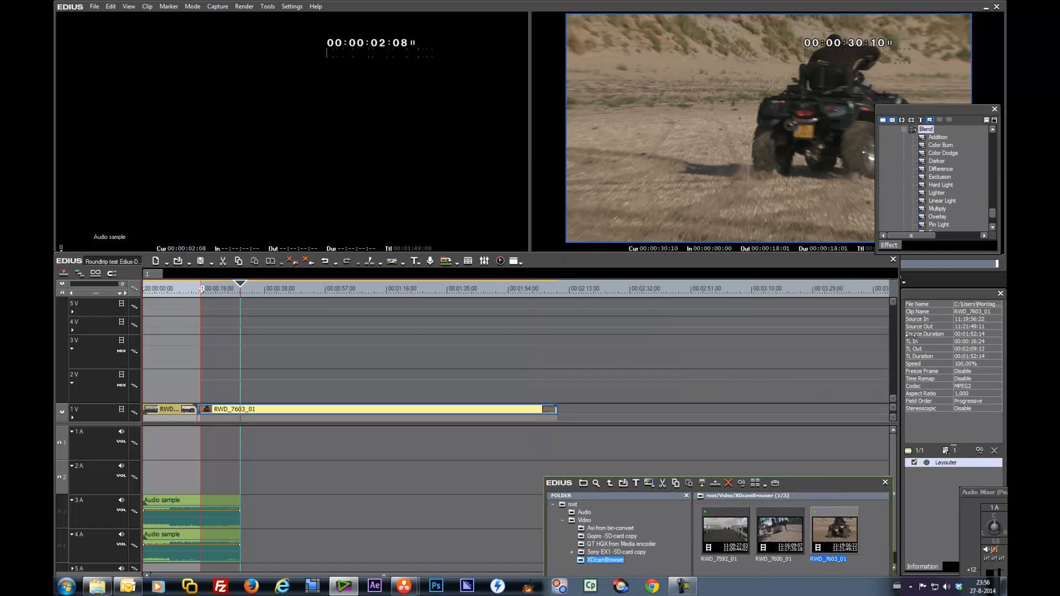
{"action": "left_click", "coordinate": [309, 288]}
{"action": "left_click_drag", "start_coordinate": [309, 288], "coordinate": [435, 314]}
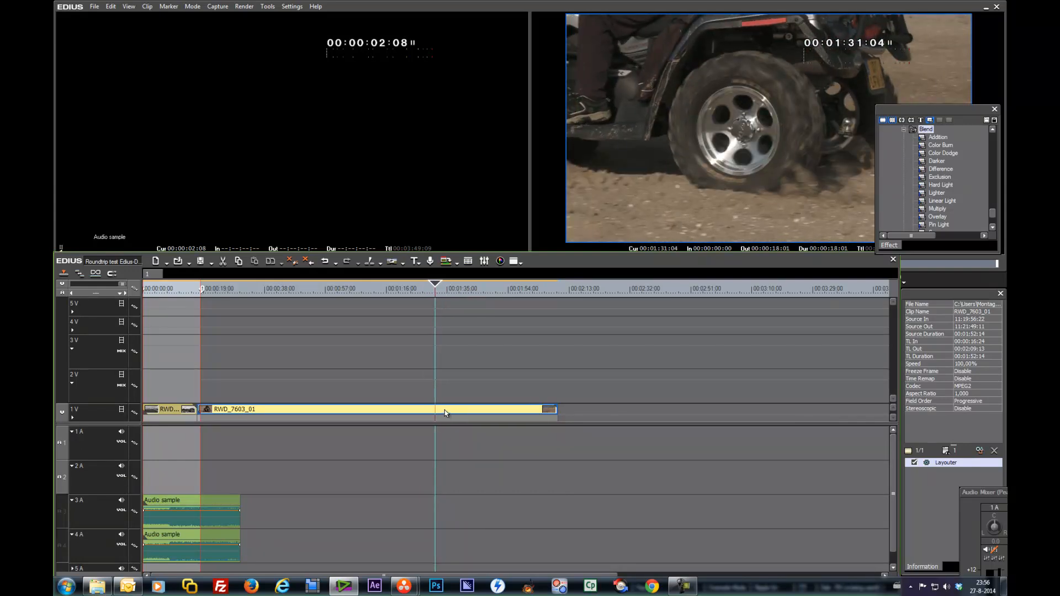
{"action": "key", "text": "n"}
{"action": "left_click_drag", "start_coordinate": [478, 410], "coordinate": [238, 411]}
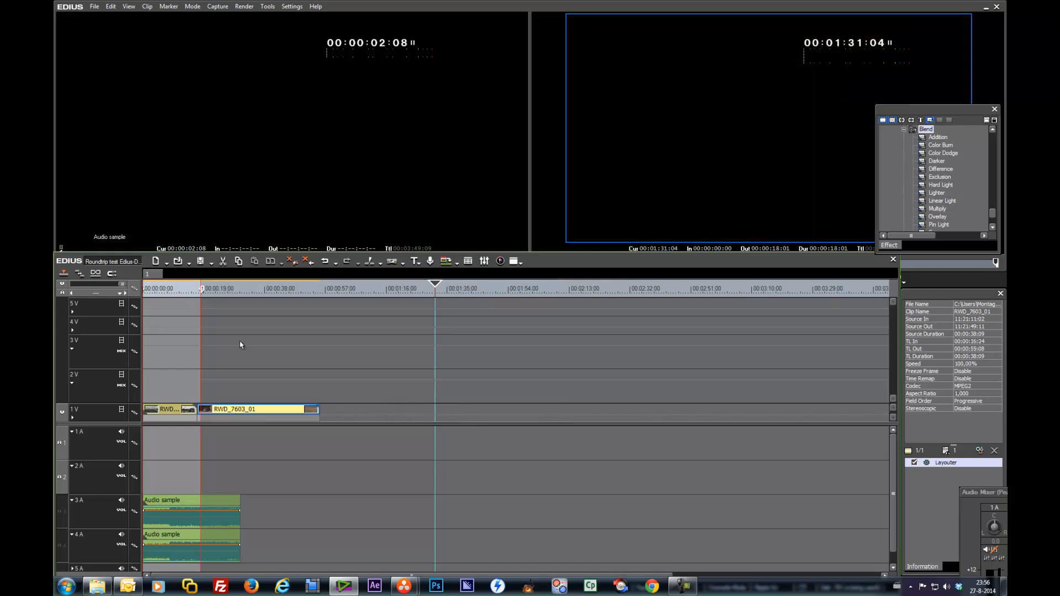
Step: Set the timeline range to about 00:00:57 and trim RWD_7603_01 to about 15 seconds long
{"action": "left_click_drag", "start_coordinate": [207, 290], "coordinate": [326, 290]}
{"action": "left_click_drag", "start_coordinate": [319, 411], "coordinate": [245, 411]}
Step: Play the sequence from the start and move a video clip from track 1V up to track 2V
{"action": "key", "text": "Home"}
{"action": "key", "text": "space"}
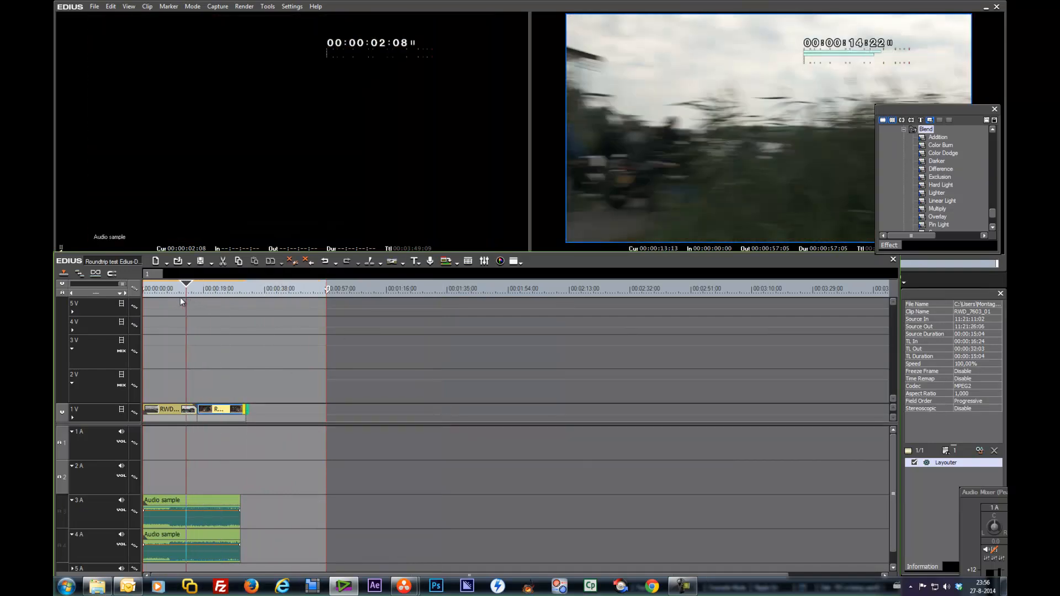
{"action": "left_click_drag", "start_coordinate": [150, 410], "coordinate": [171, 381]}
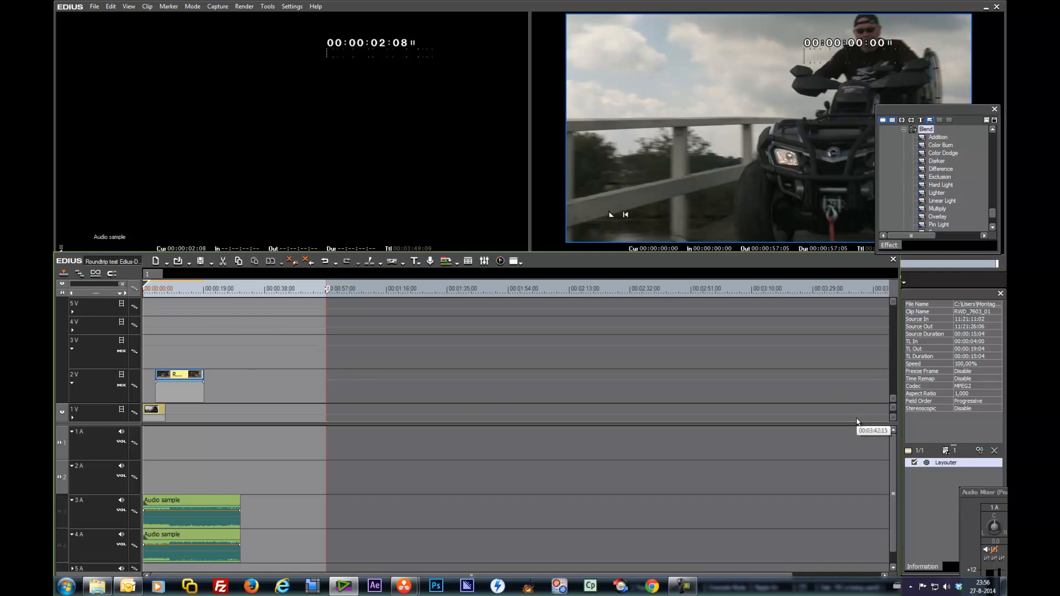
Step: Reopen the bin and add RWD_7600_01 from the XDcamBrowser folder to track 1V
{"action": "key", "text": "b"}
{"action": "left_click_drag", "start_coordinate": [793, 485], "coordinate": [693, 148]}
{"action": "left_click_drag", "start_coordinate": [678, 195], "coordinate": [293, 410]}
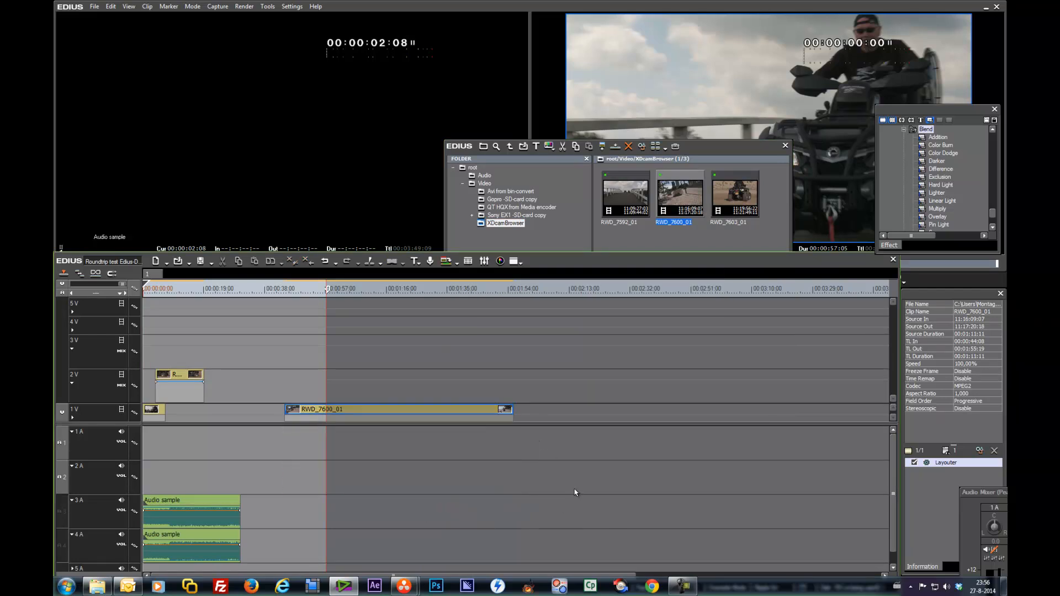
Step: Trim RWD_7600_01 to about 15 seconds and place it after the first clip on track 1V
{"action": "left_click_drag", "start_coordinate": [298, 418], "coordinate": [355, 415]}
{"action": "left_click_drag", "start_coordinate": [422, 413], "coordinate": [259, 412]}
{"action": "left_click_drag", "start_coordinate": [348, 412], "coordinate": [240, 413]}
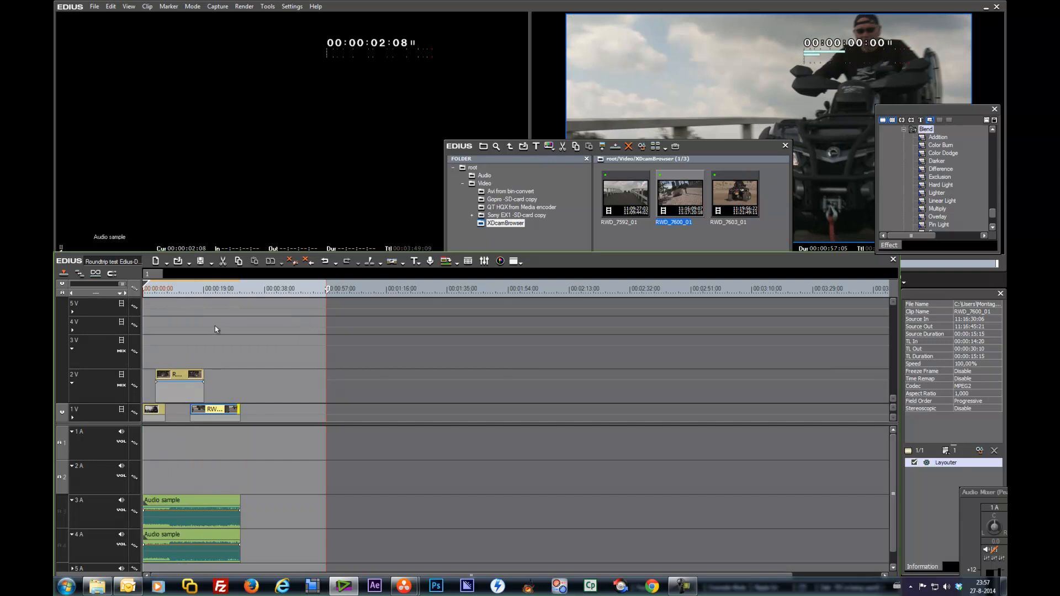
Step: Extend the Audio sample clips on tracks 3A and 4A to about 00:00:57
{"action": "left_click_drag", "start_coordinate": [180, 293], "coordinate": [138, 293]}
{"action": "left_click_drag", "start_coordinate": [165, 410], "coordinate": [183, 401]}
{"action": "left_click_drag", "start_coordinate": [176, 293], "coordinate": [243, 292]}
{"action": "left_click_drag", "start_coordinate": [238, 503], "coordinate": [353, 488]}
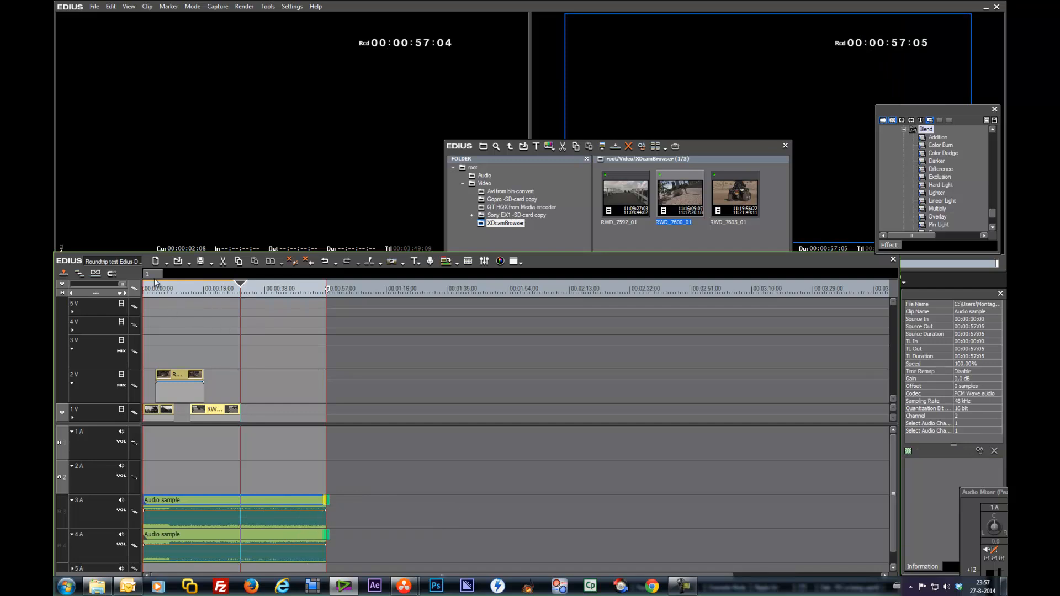
Step: Add a volume fade-out at the end of the Audio sample clips
{"action": "key", "text": "Home"}
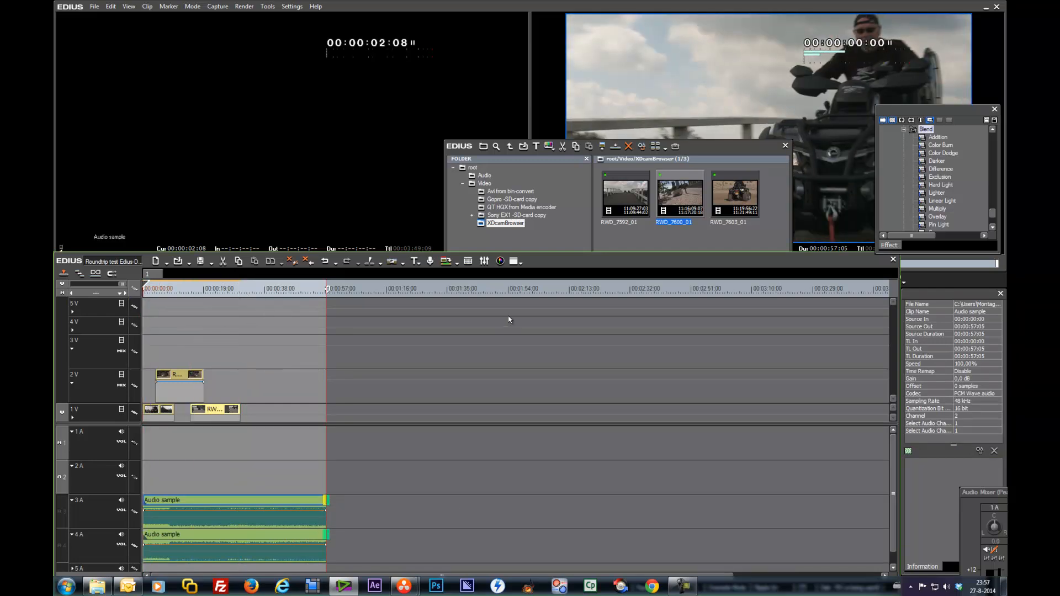
{"action": "left_click_drag", "start_coordinate": [719, 144], "coordinate": [740, 54]}
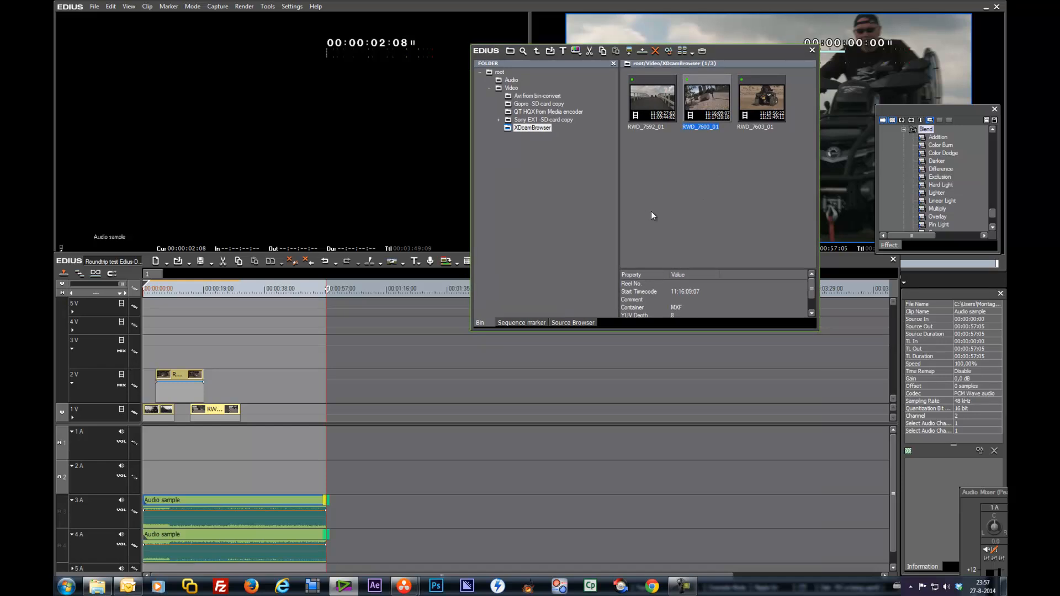
{"action": "mouse_move", "coordinate": [327, 290]}
{"action": "left_mouse_down"}
{"action": "mouse_move", "coordinate": [364, 290]}
{"action": "mouse_move", "coordinate": [329, 299]}
{"action": "left_mouse_up"}
{"action": "left_click_drag", "start_coordinate": [326, 515], "coordinate": [326, 541]}
{"action": "left_click", "coordinate": [310, 545]}
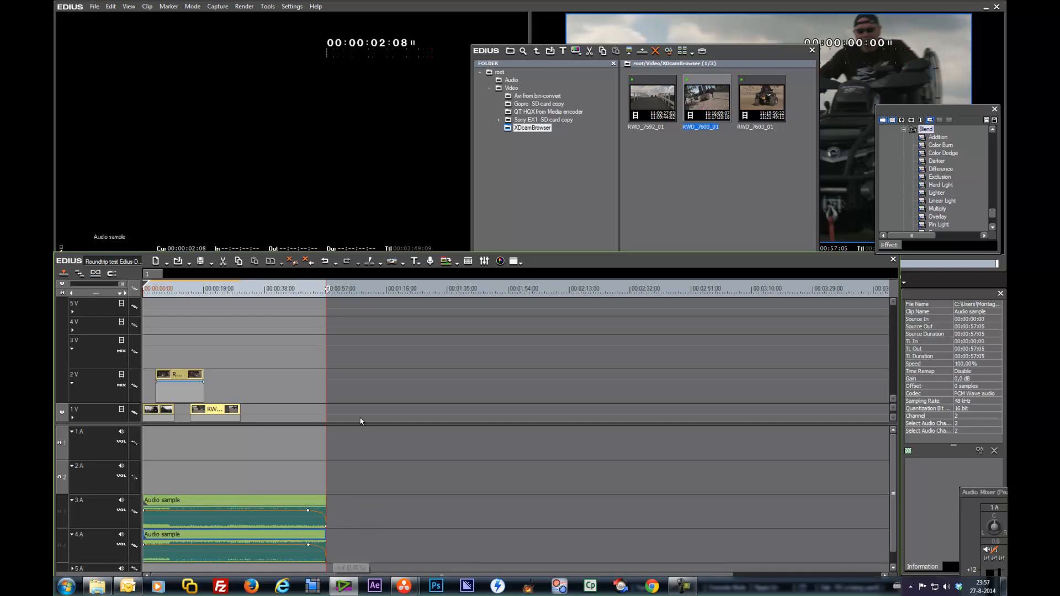
{"action": "left_click", "coordinate": [303, 292]}
{"action": "left_click_drag", "start_coordinate": [302, 292], "coordinate": [307, 292]}
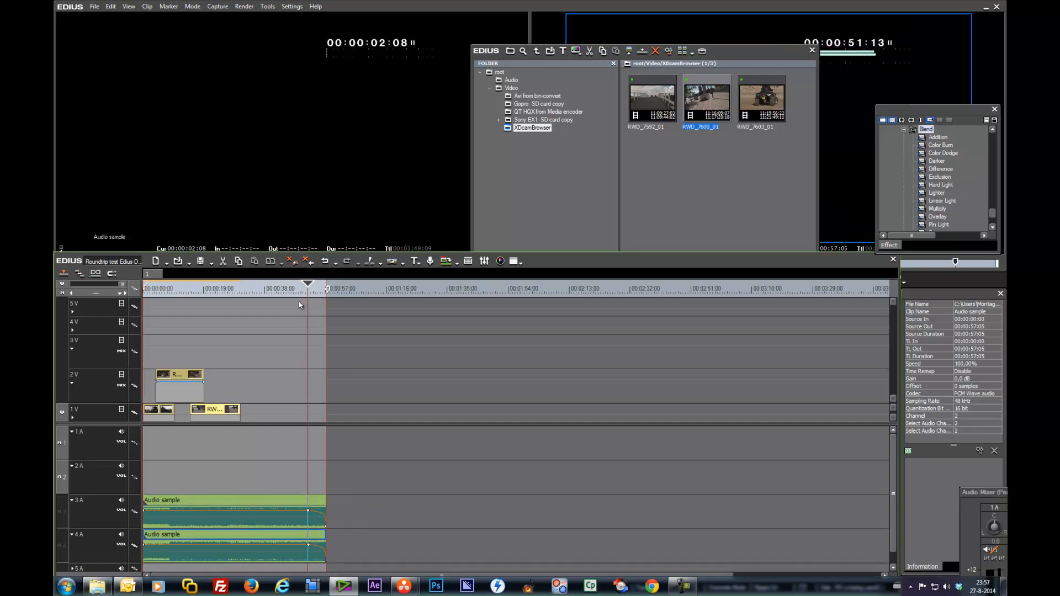
{"action": "left_click_drag", "start_coordinate": [223, 293], "coordinate": [133, 297]}
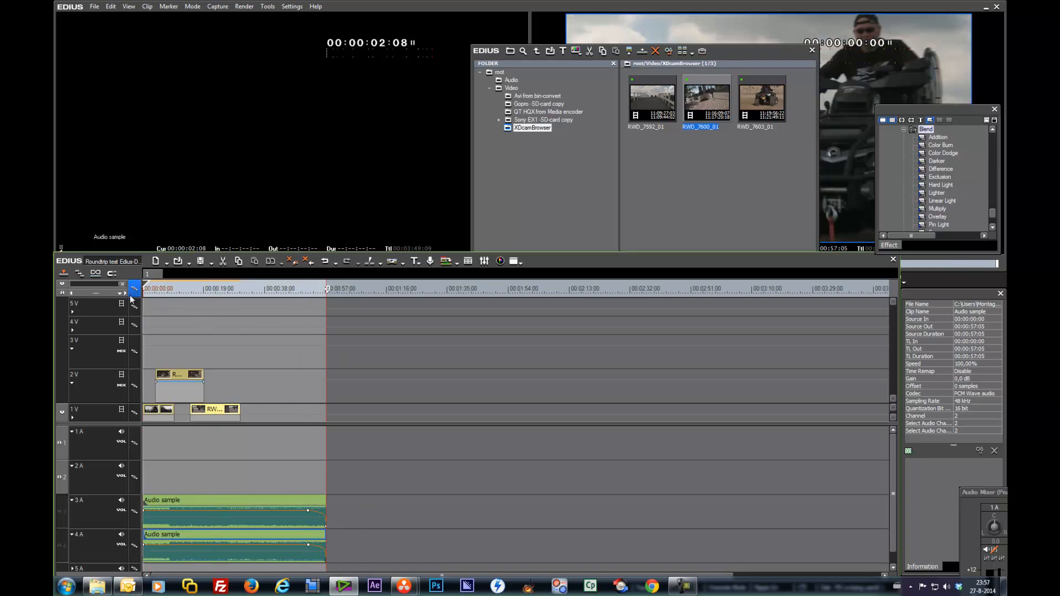
Step: Browse the Gopro -SD-card copy folder and preview GOPR0071 in the source player
{"action": "left_click_drag", "start_coordinate": [736, 55], "coordinate": [741, 345]}
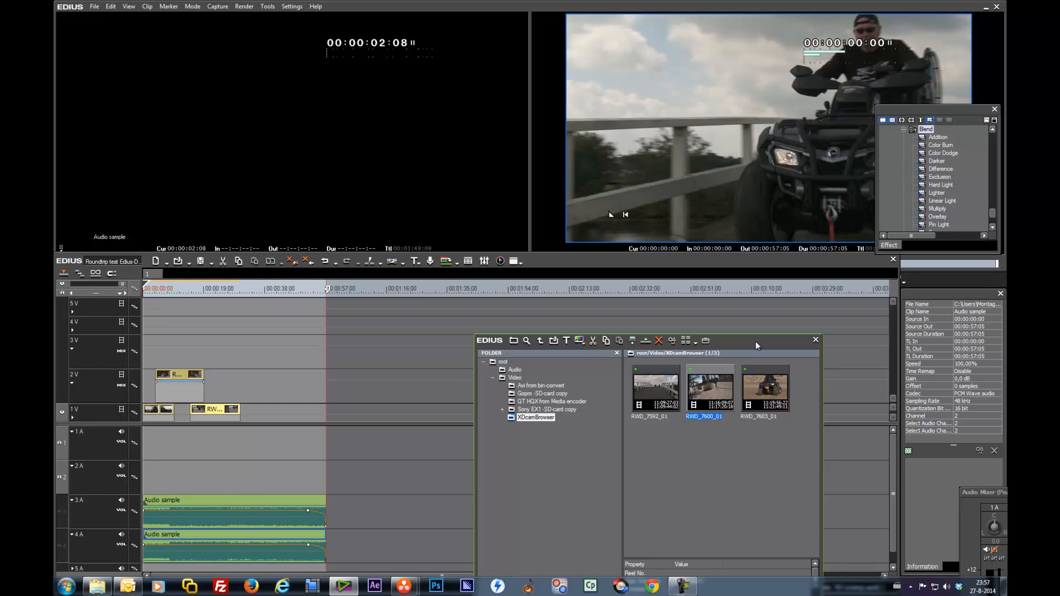
{"action": "left_click_drag", "start_coordinate": [755, 341], "coordinate": [586, 49]}
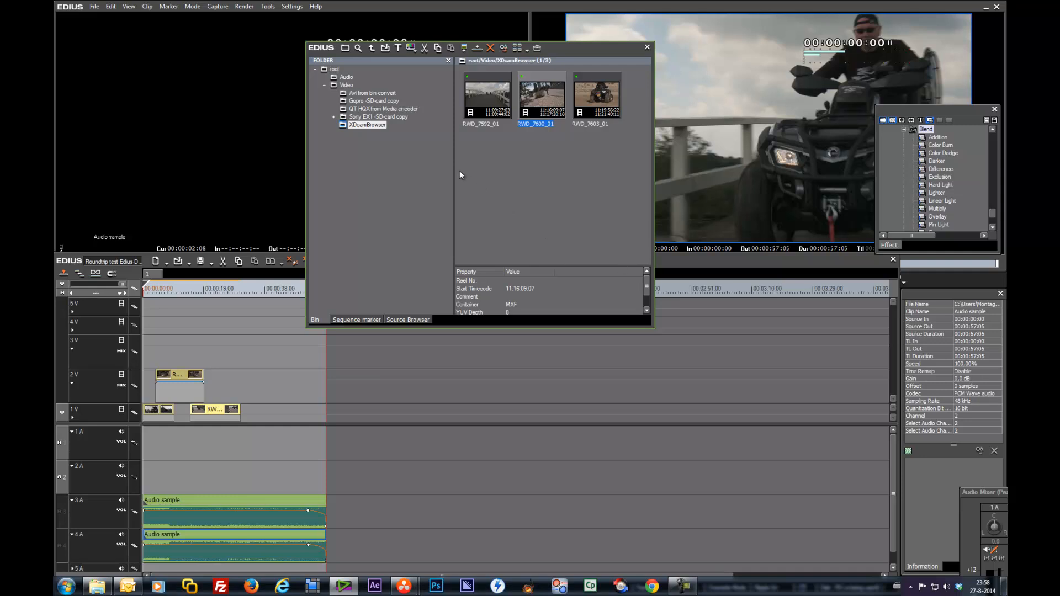
{"action": "left_click", "coordinate": [350, 101]}
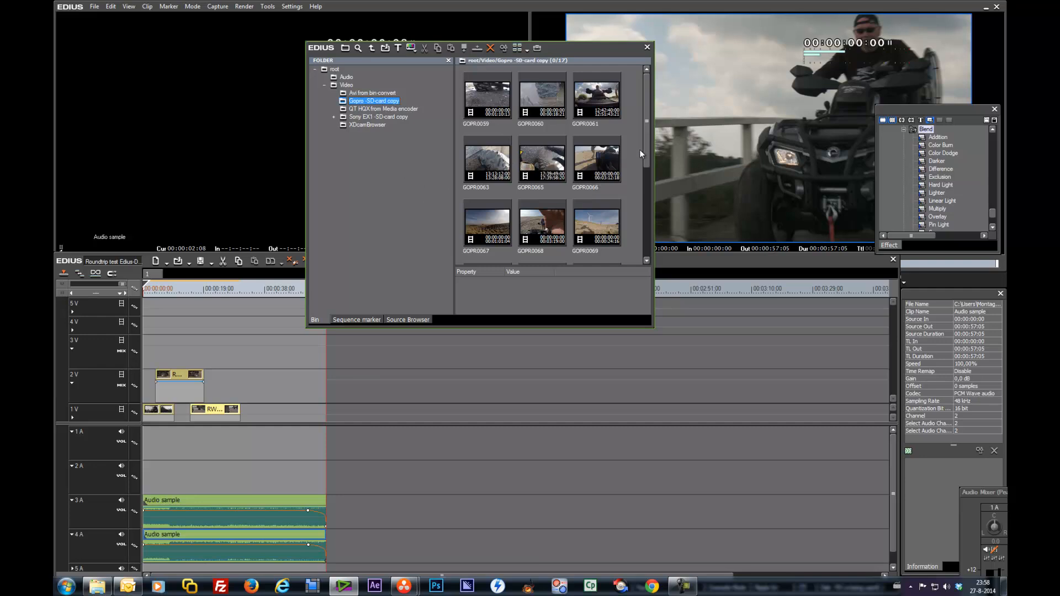
{"action": "mouse_move", "coordinate": [646, 149]}
{"action": "left_mouse_down"}
{"action": "mouse_move", "coordinate": [639, 245]}
{"action": "mouse_move", "coordinate": [643, 134]}
{"action": "left_mouse_up"}
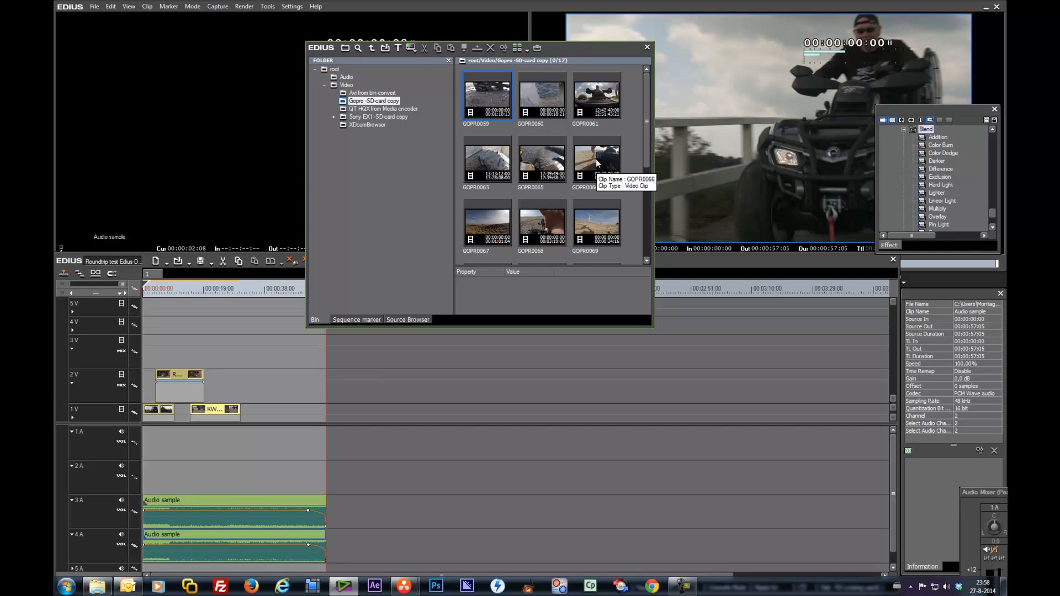
{"action": "left_click_drag", "start_coordinate": [577, 49], "coordinate": [1059, 145]}
{"action": "left_click_drag", "start_coordinate": [972, 144], "coordinate": [741, 16]}
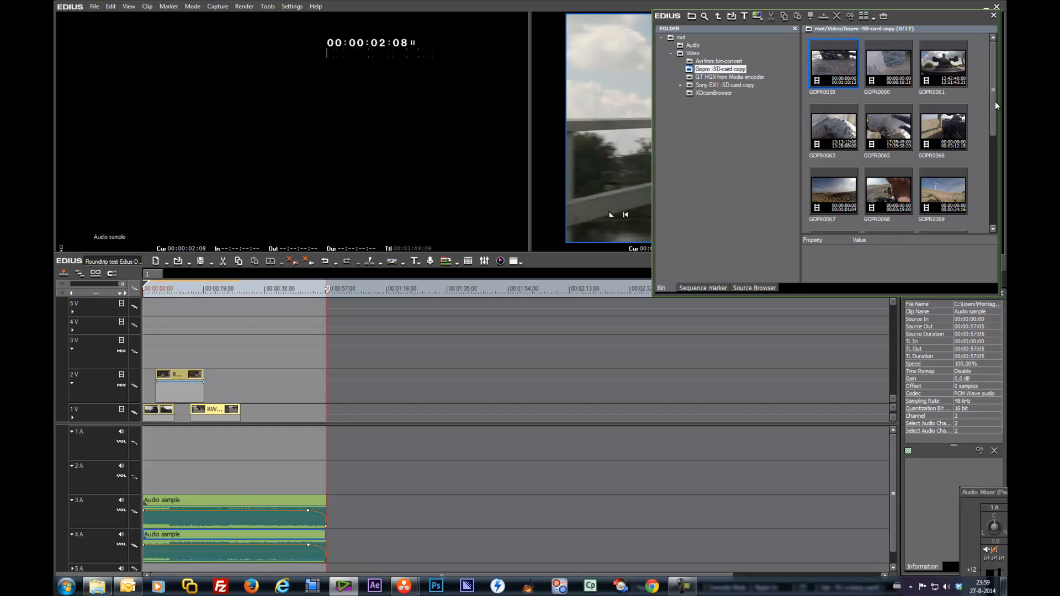
{"action": "left_click_drag", "start_coordinate": [994, 98], "coordinate": [992, 164]}
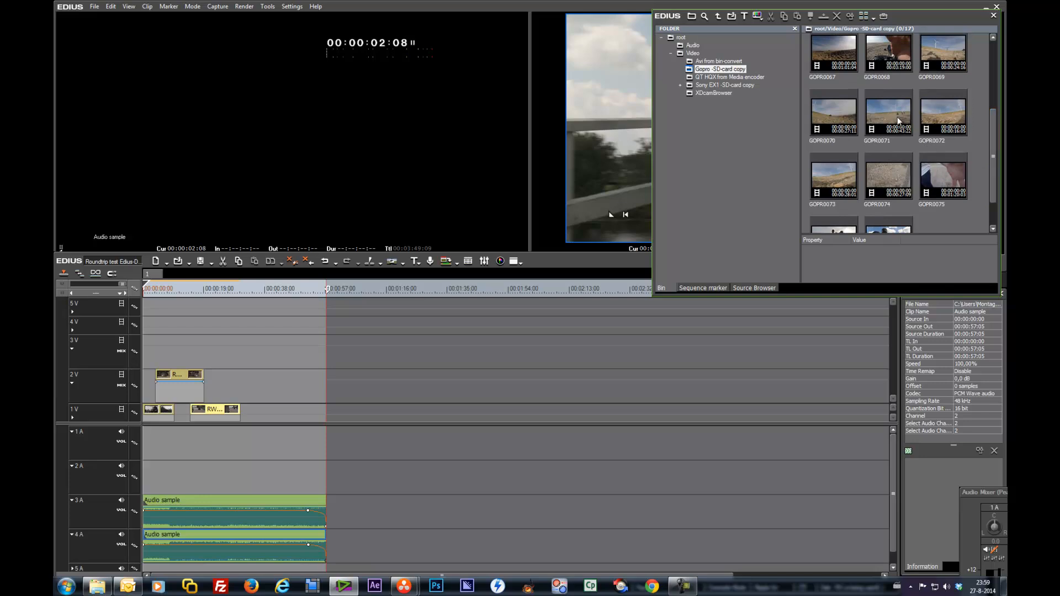
{"action": "double_click", "coordinate": [887, 133]}
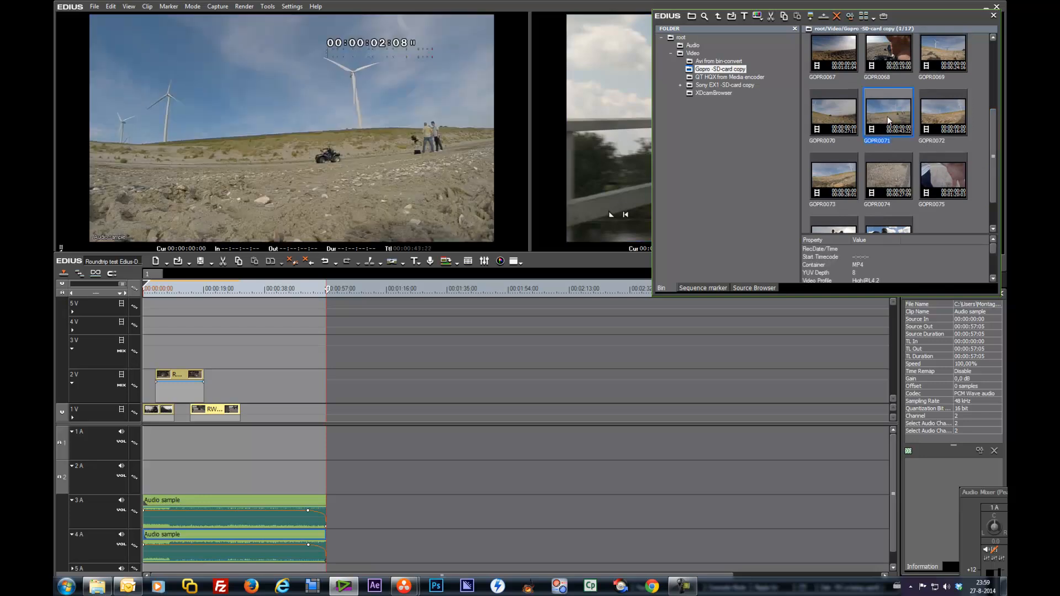
{"action": "key", "text": "b"}
{"action": "left_click_drag", "start_coordinate": [122, 264], "coordinate": [294, 264]}
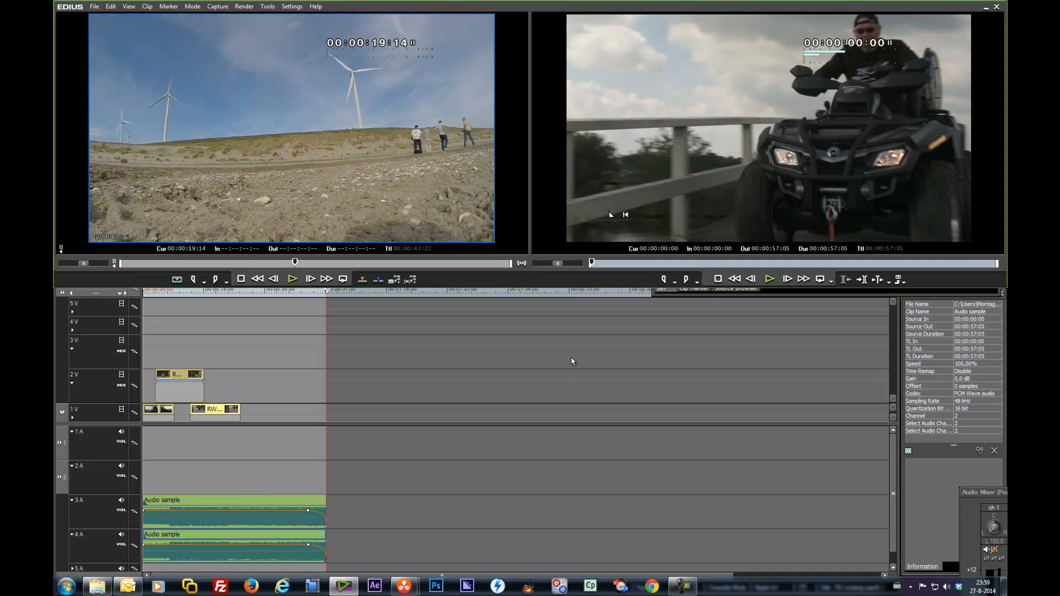
Step: Load GOPR0070 into the source player and mark in at 00:00:18:13 and out at 00:00:20:08
{"action": "key", "text": "b"}
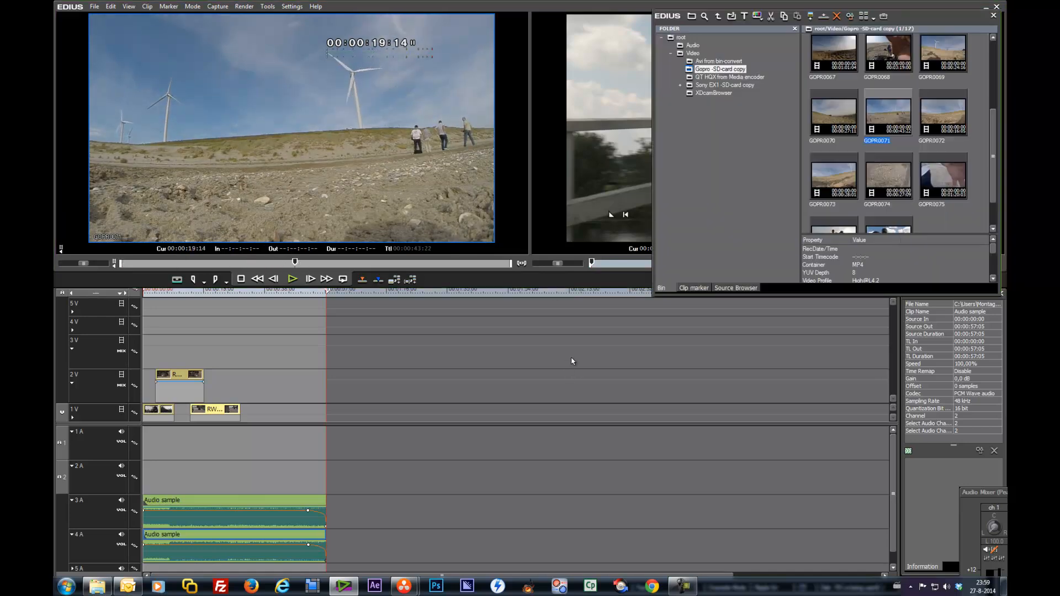
{"action": "double_click", "coordinate": [845, 122]}
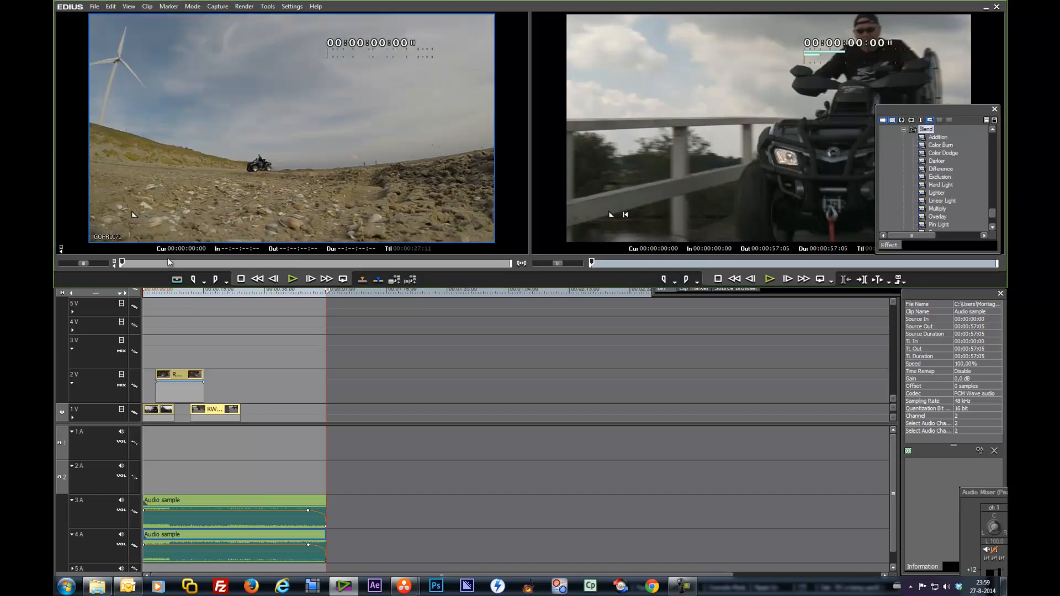
{"action": "left_click_drag", "start_coordinate": [122, 265], "coordinate": [412, 269]}
{"action": "key", "text": "i"}
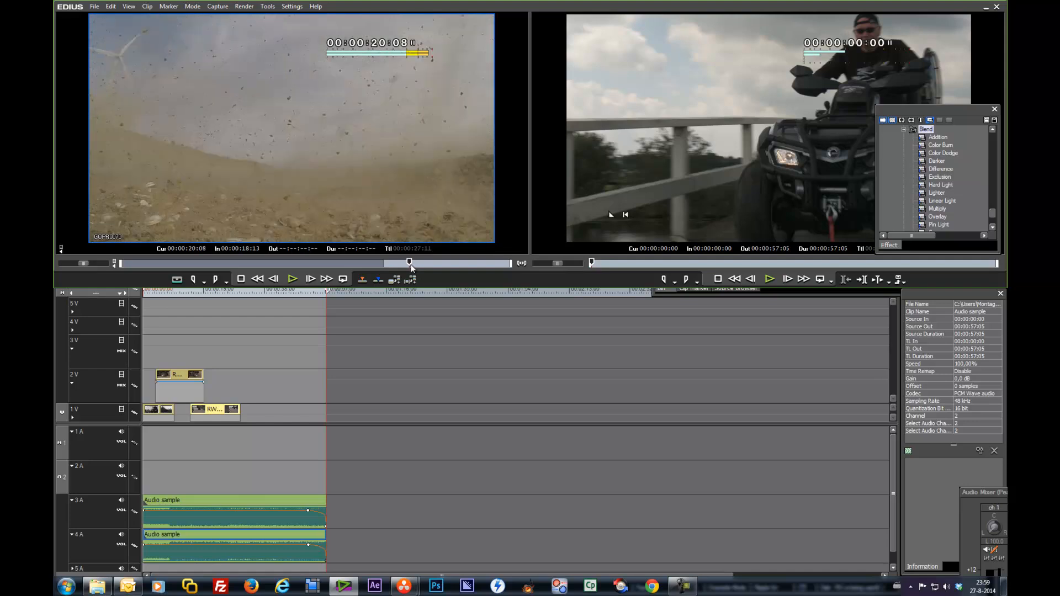
{"action": "key", "text": "o"}
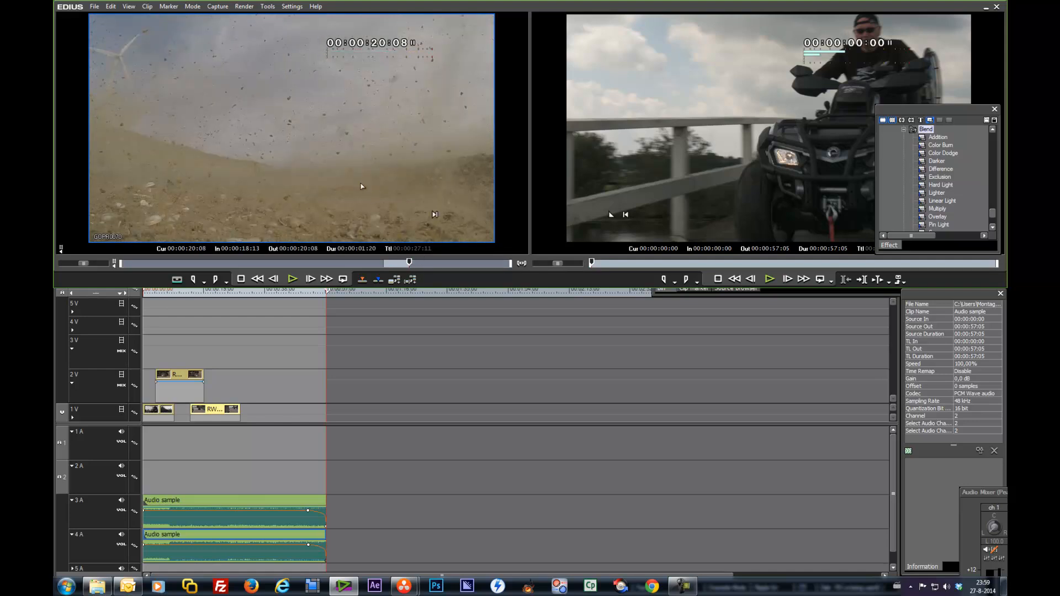
Step: Place the marked GOPR0070 range on track 1V after RWD_7600_01
{"action": "left_click_drag", "start_coordinate": [388, 203], "coordinate": [329, 414]}
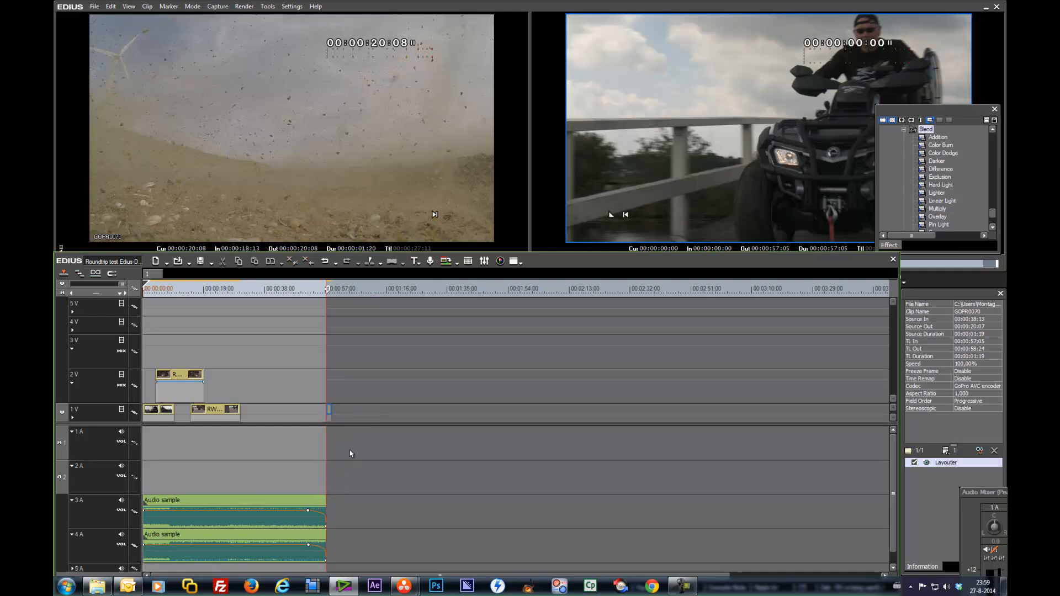
{"action": "left_click_drag", "start_coordinate": [331, 411], "coordinate": [282, 411]}
{"action": "left_click", "coordinate": [267, 294]}
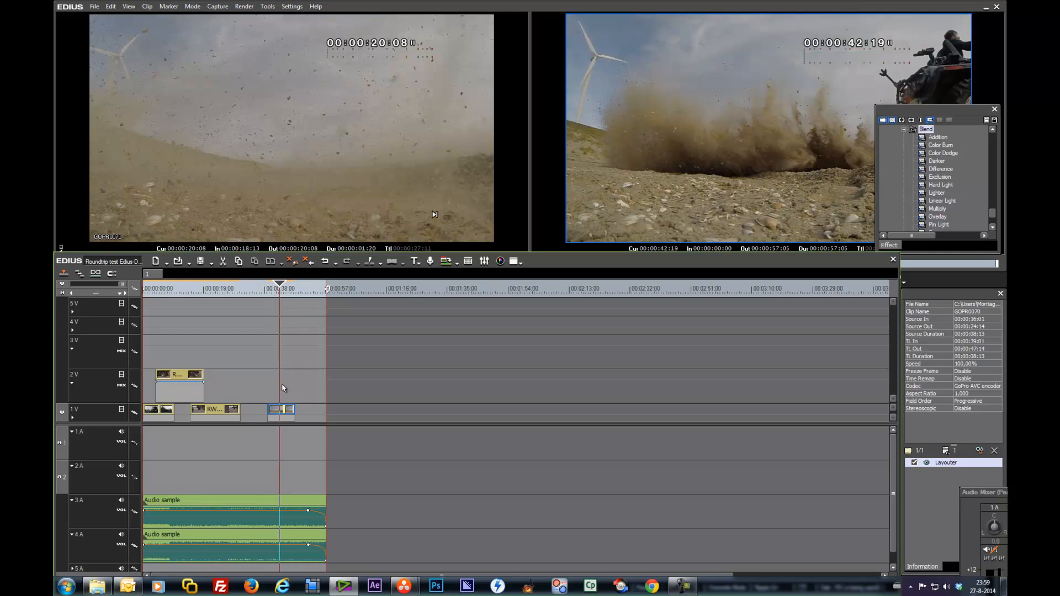
Step: Split the GoPro clip at the cursor and set the second part's speed to 25%
{"action": "key", "text": "c"}
{"action": "key", "text": "alt+e"}
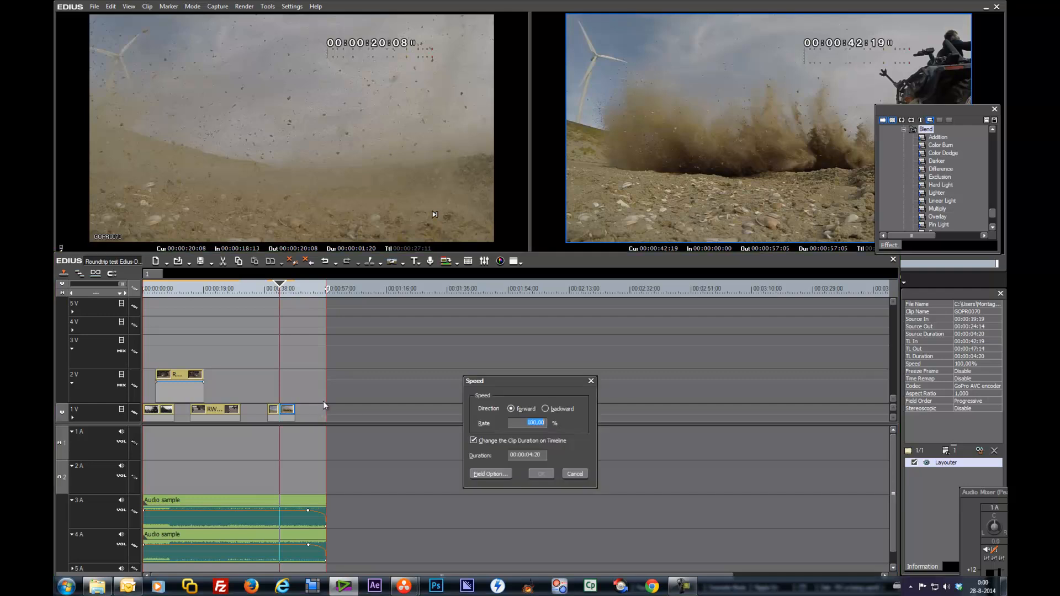
{"action": "type", "text": "25"}
{"action": "key", "text": "Return"}
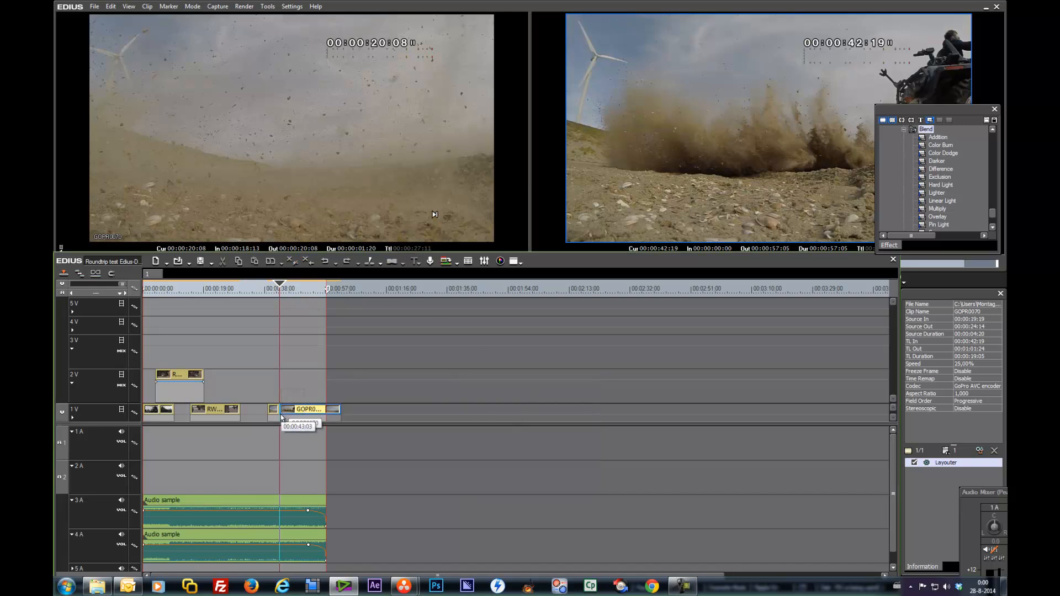
Step: Move the slowed GoPro segment back against the first part and play it back
{"action": "left_click_drag", "start_coordinate": [301, 413], "coordinate": [286, 414]}
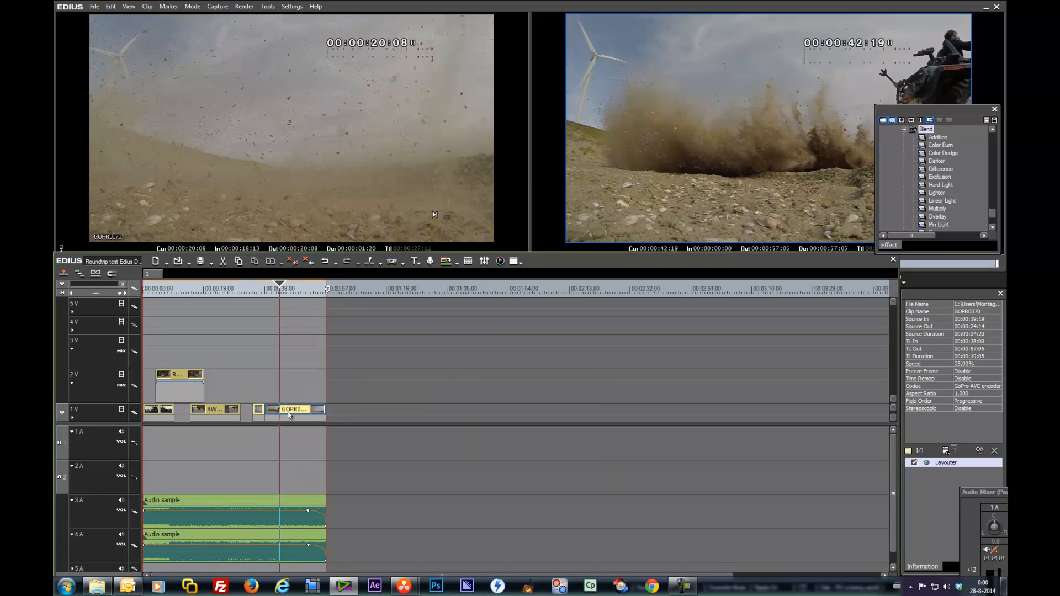
{"action": "left_click_drag", "start_coordinate": [282, 297], "coordinate": [248, 301]}
{"action": "key", "text": "s"}
{"action": "key", "text": "space"}
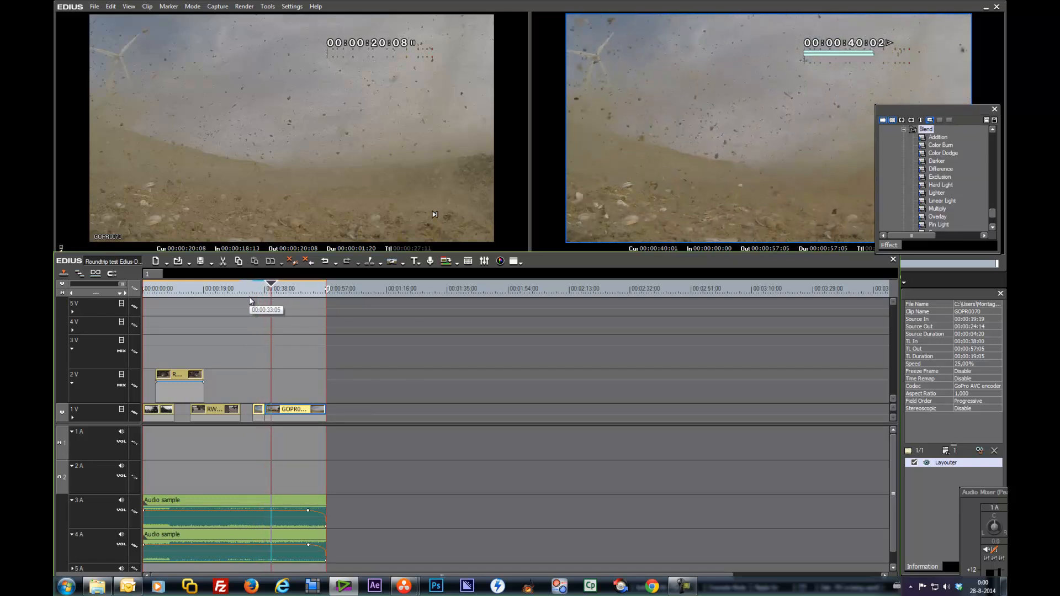
Step: Trim the slowed GoPro segment's end at the cursor around 00:00:41:10
{"action": "key", "text": "space"}
{"action": "key", "text": "space"}
{"action": "key", "text": "space"}
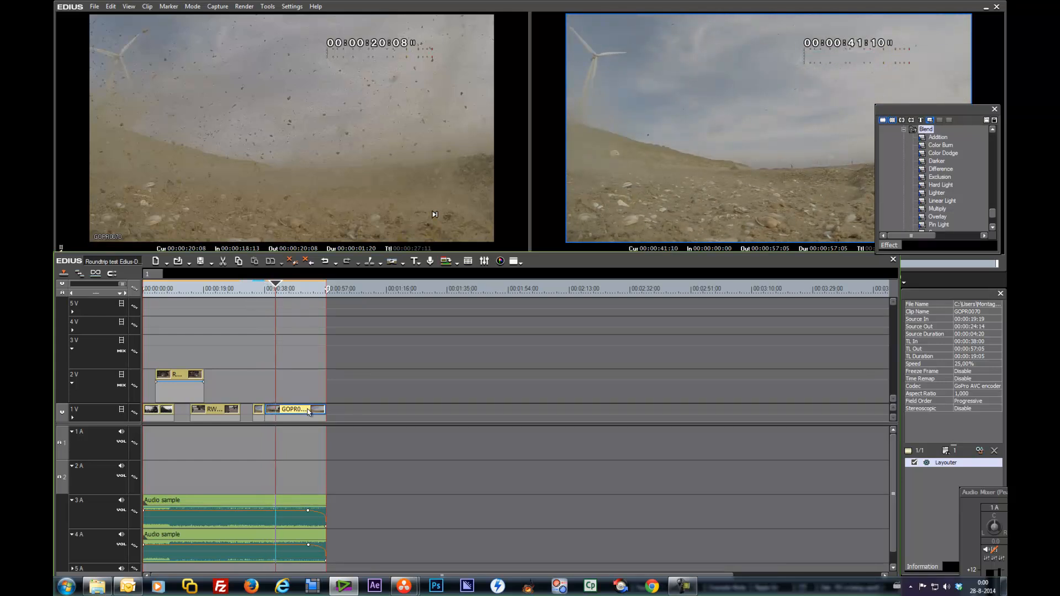
{"action": "key", "text": "m"}
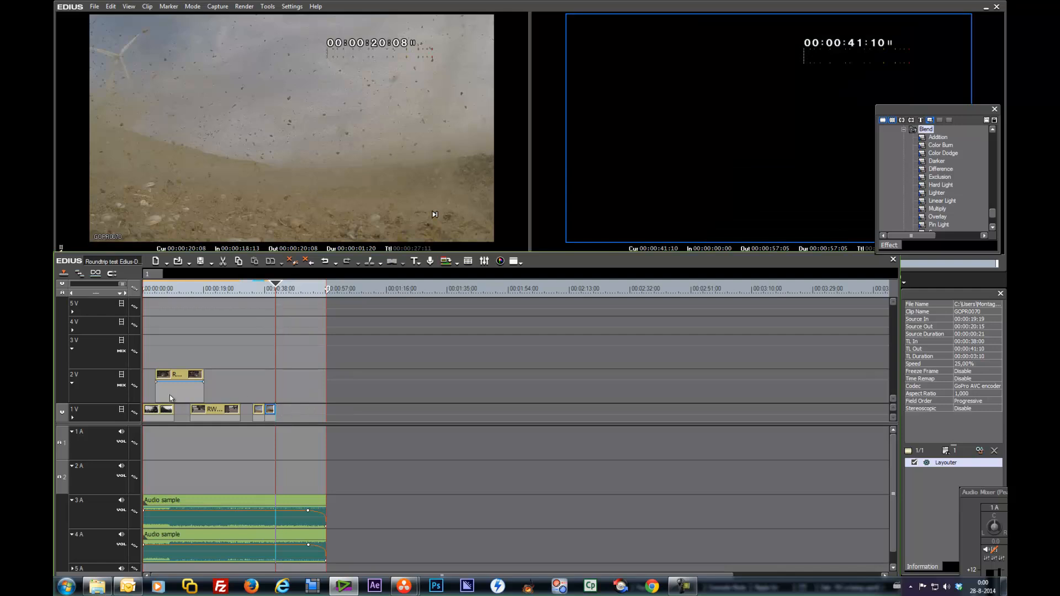
Step: Enlarge track 1V and the timeline panel
{"action": "left_click", "coordinate": [73, 418]}
{"action": "left_click", "coordinate": [894, 417]}
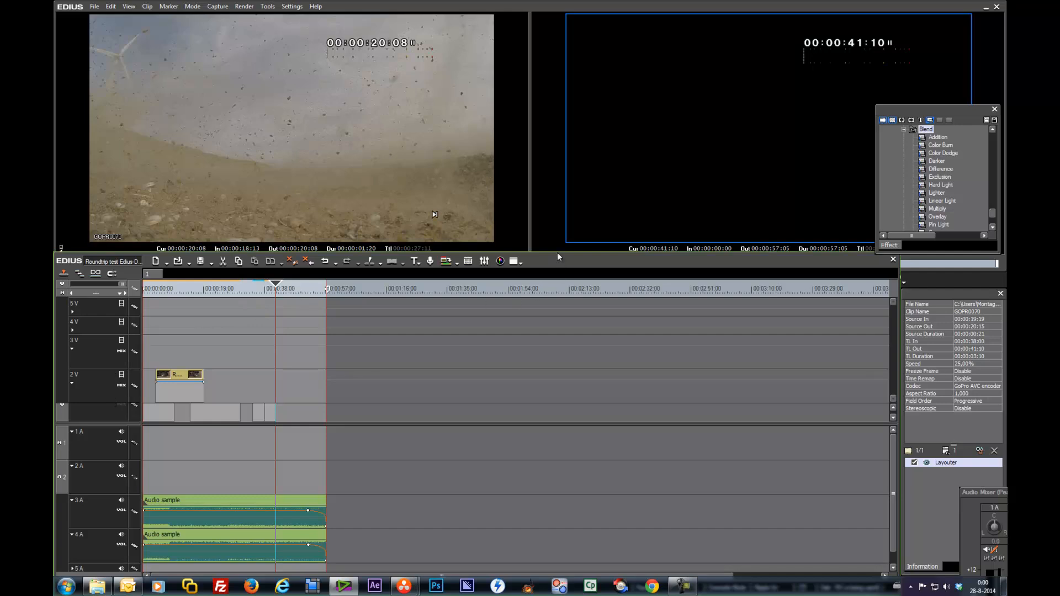
{"action": "left_click_drag", "start_coordinate": [558, 255], "coordinate": [554, 174]}
{"action": "left_click_drag", "start_coordinate": [457, 503], "coordinate": [458, 573]}
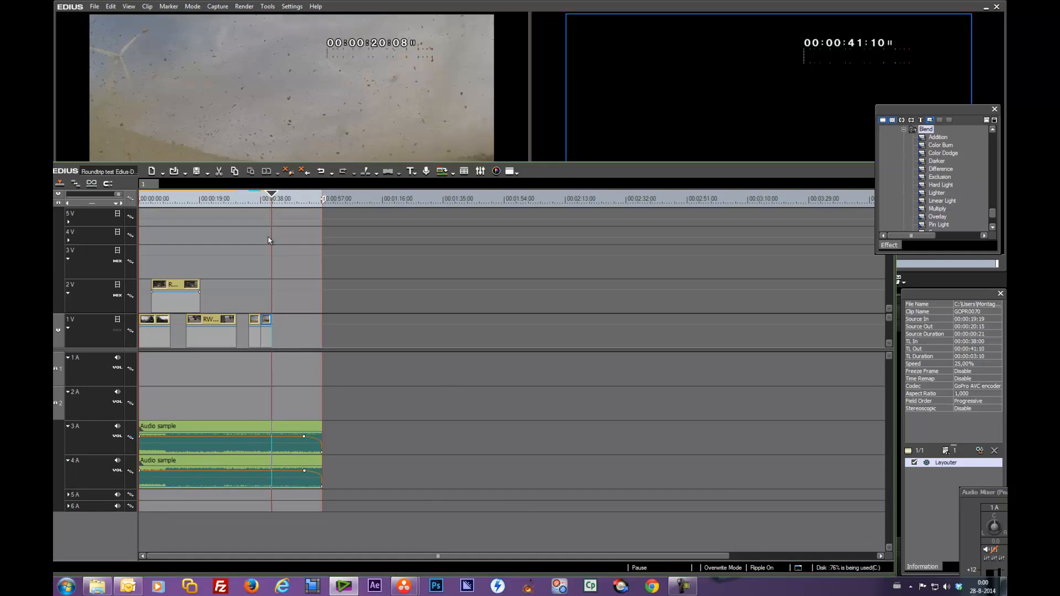
{"action": "left_click_drag", "start_coordinate": [272, 199], "coordinate": [249, 200]}
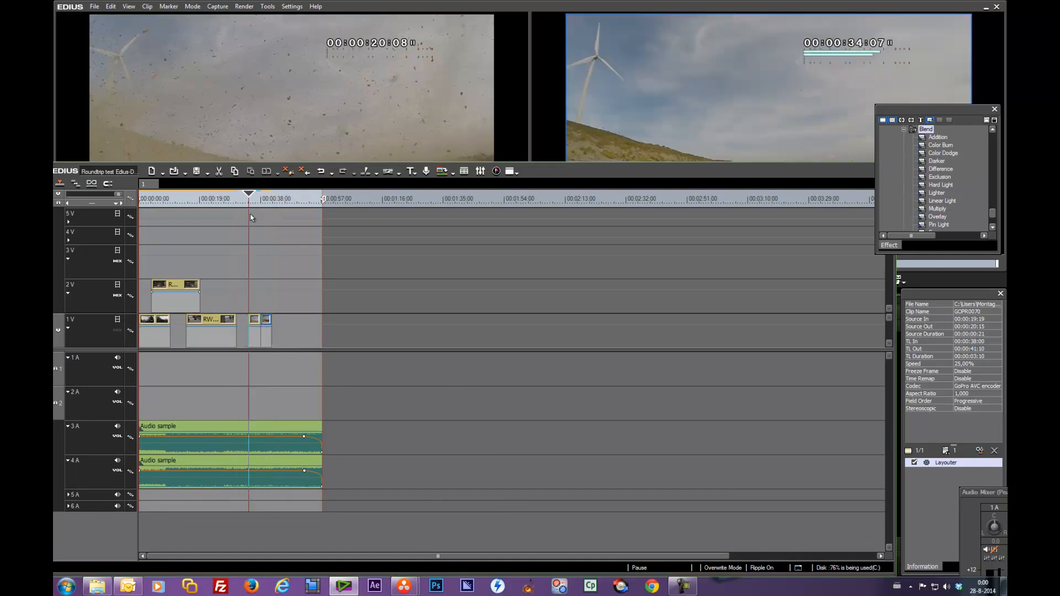
Step: Move the GoPro clips on track 1V to about 00:01:06 and set the timeline out point at 00:01:13:19
{"action": "left_click", "coordinate": [255, 331]}
{"action": "left_click_drag", "start_coordinate": [267, 328], "coordinate": [357, 330]}
{"action": "mouse_move", "coordinate": [363, 199]}
{"action": "left_mouse_down"}
{"action": "mouse_move", "coordinate": [352, 202]}
{"action": "mouse_move", "coordinate": [373, 208]}
{"action": "left_mouse_up"}
{"action": "key", "text": "o"}
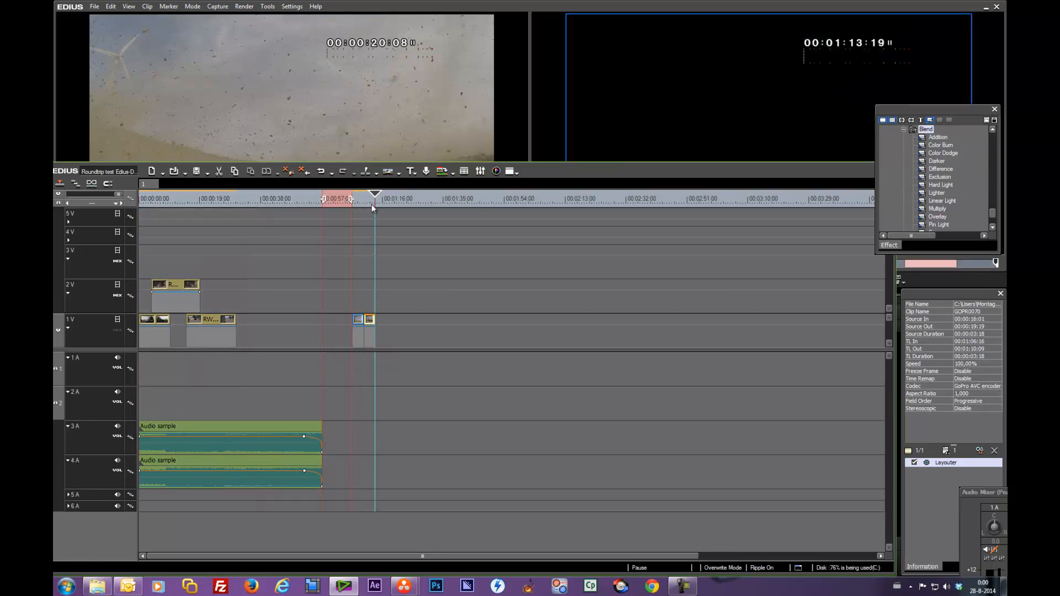
{"action": "key", "text": "o"}
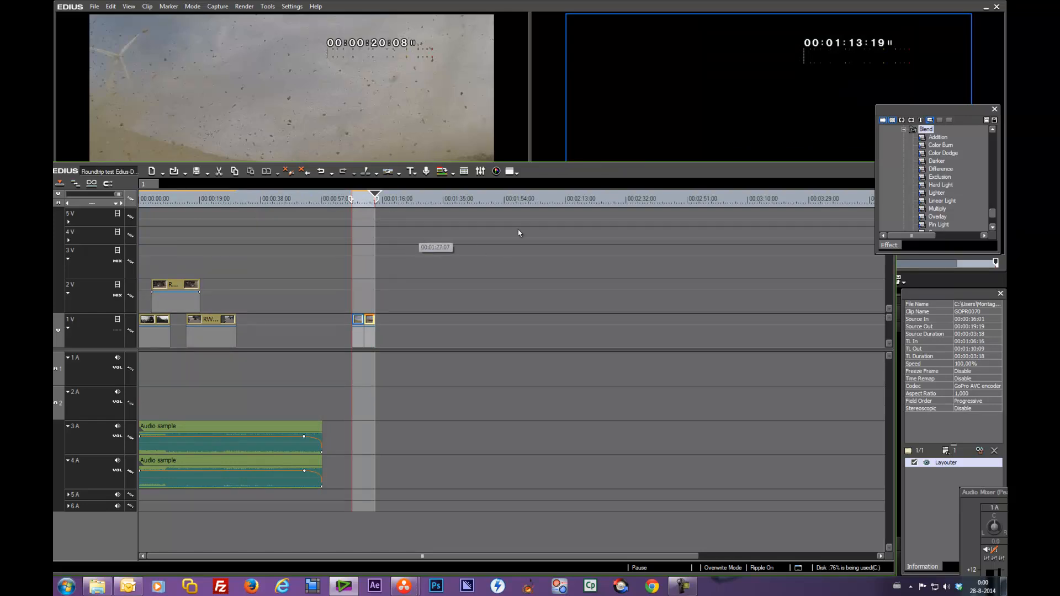
Step: Restore the timeline panel size and open the file export dialog
{"action": "left_click_drag", "start_coordinate": [561, 171], "coordinate": [568, 295]}
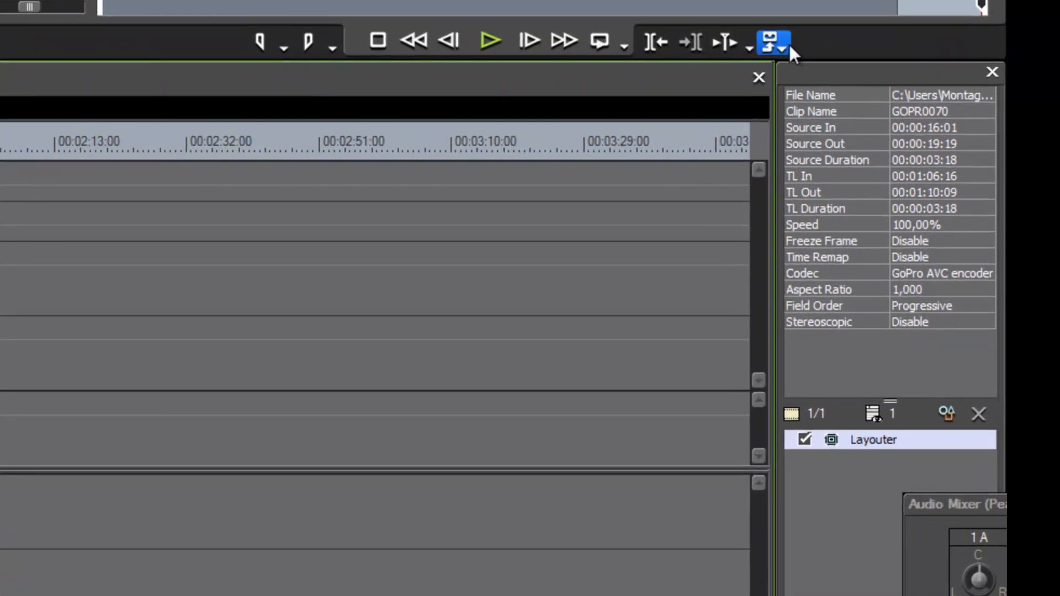
{"action": "left_click", "coordinate": [783, 48]}
{"action": "left_click", "coordinate": [718, 155]}
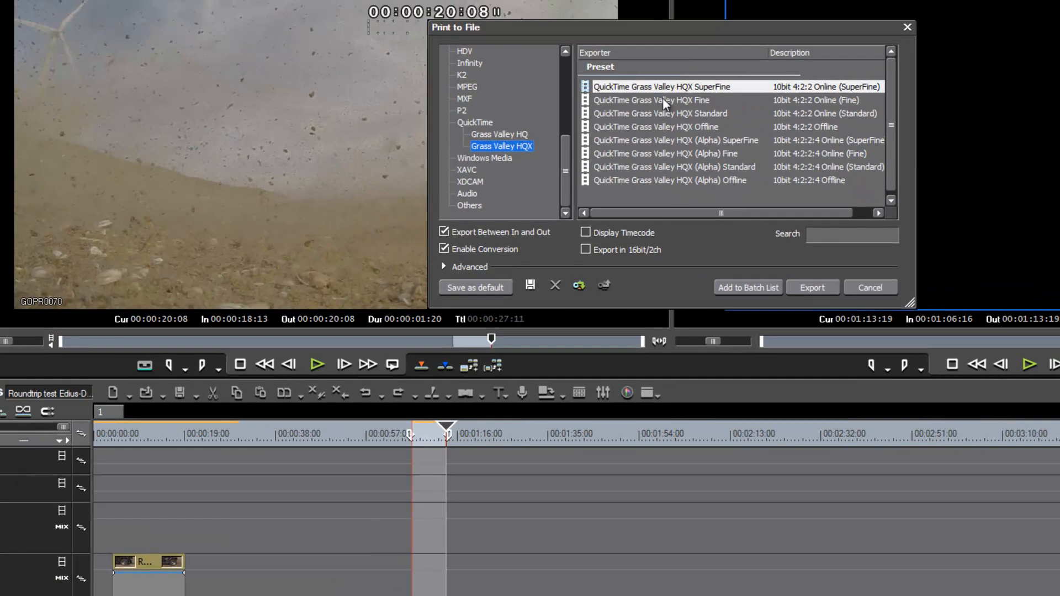
Step: Export with the QuickTime Grass Valley HQX SuperFine preset and browse to the Video folder of 'Round trip testen Edius - Davinci 11'
{"action": "left_click", "coordinate": [662, 87]}
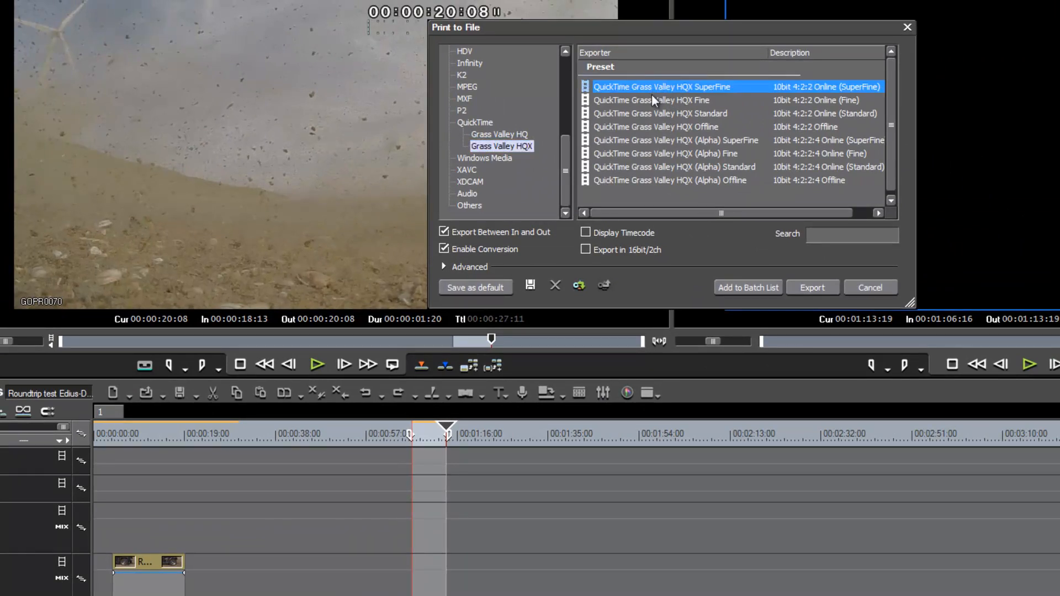
{"action": "left_click", "coordinate": [809, 288]}
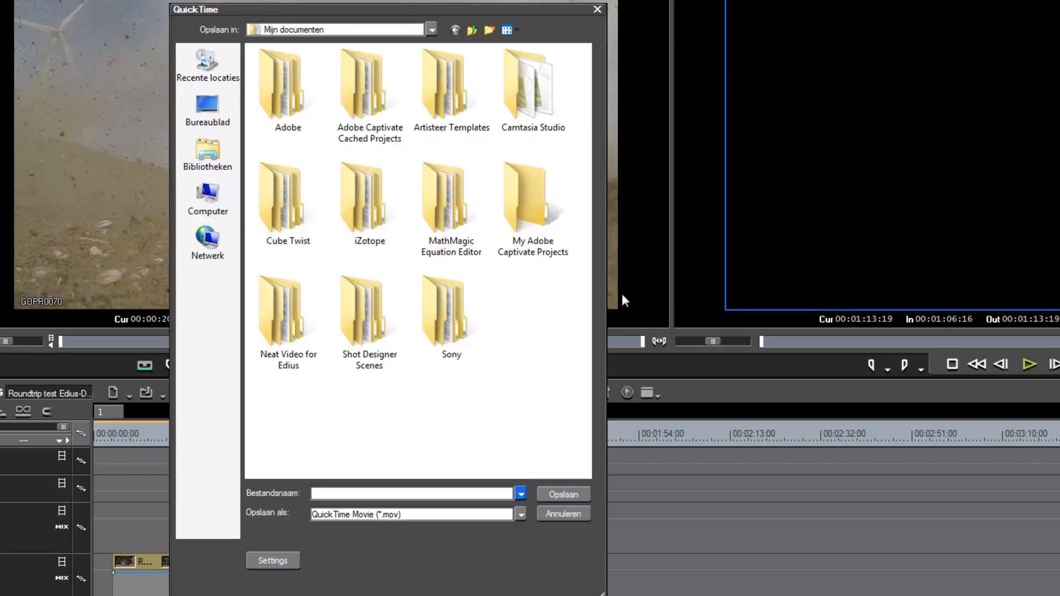
{"action": "left_click", "coordinate": [217, 111]}
{"action": "double_click", "coordinate": [271, 221]}
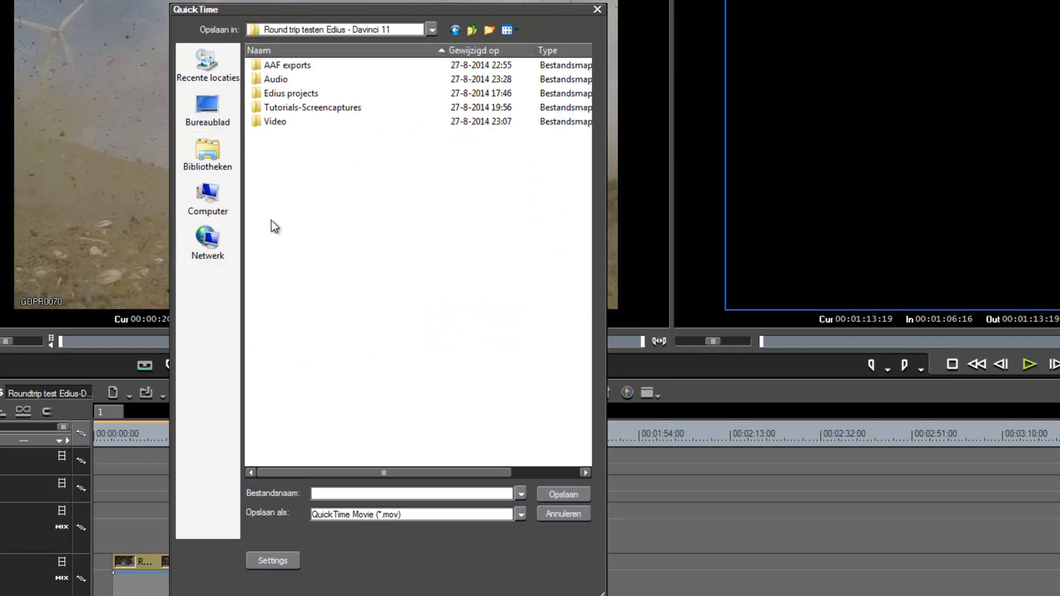
{"action": "double_click", "coordinate": [253, 120]}
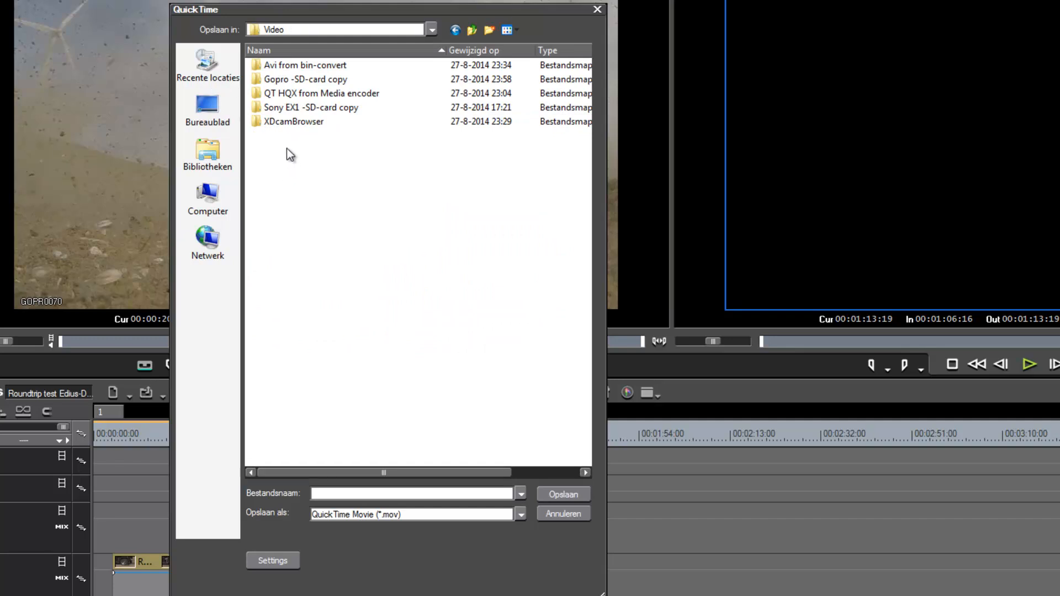
Step: Create a new folder named Exports inside Video and open it
{"action": "left_click", "coordinate": [488, 30]}
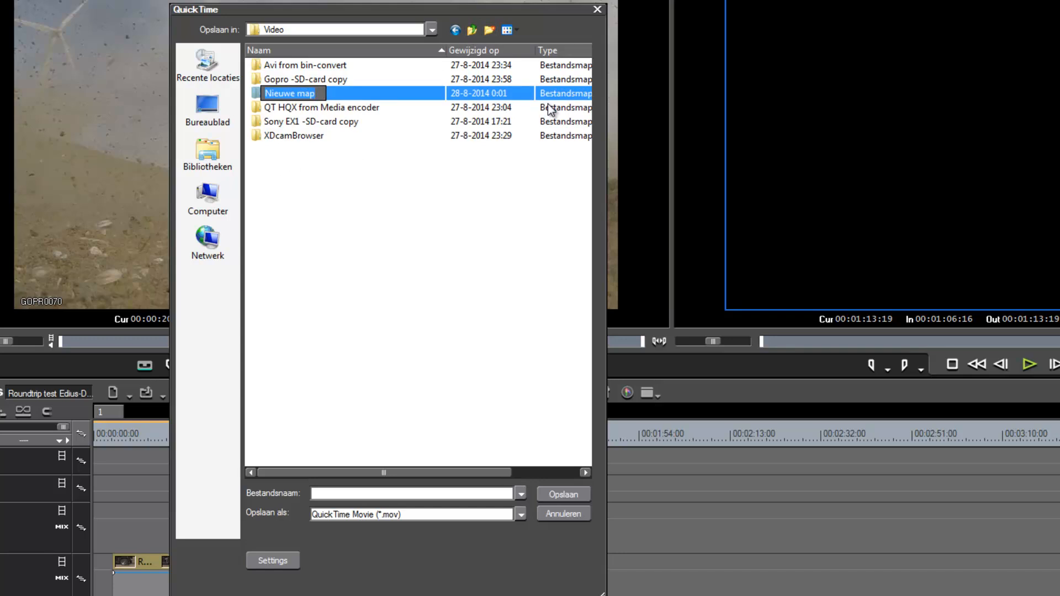
{"action": "type", "text": "Exports"}
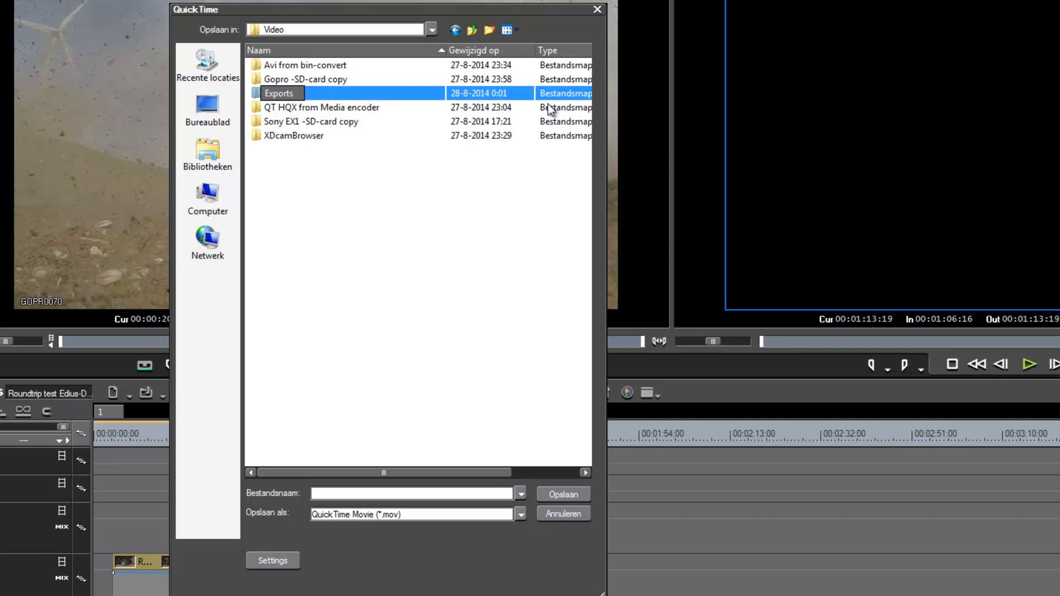
{"action": "key", "text": "Return"}
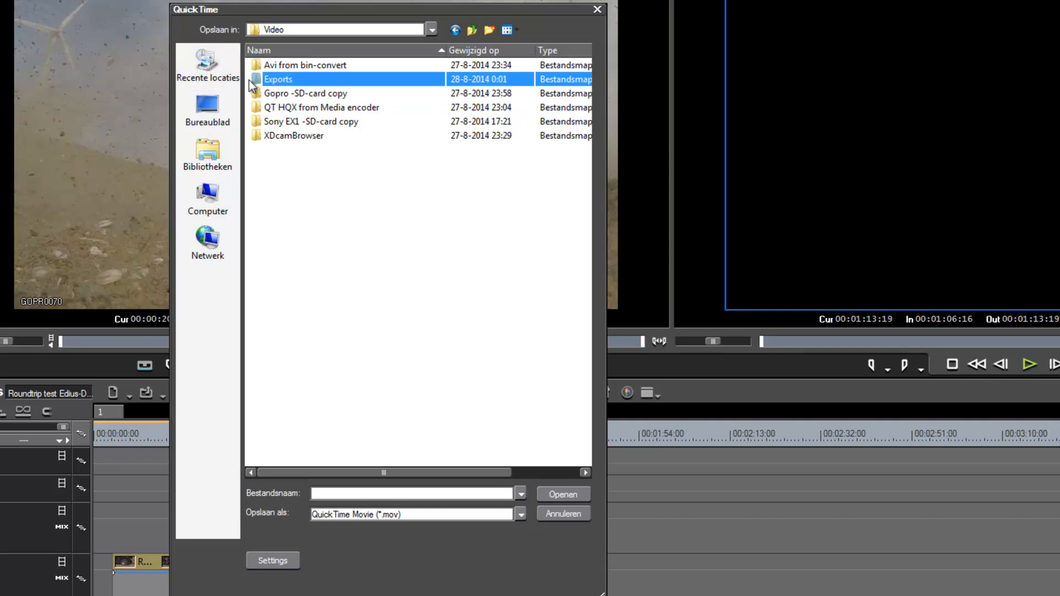
{"action": "double_click", "coordinate": [256, 78]}
Step: Name the export file Slowmo and turn off Prepare for Internet Streaming in the movie settings
{"action": "left_click", "coordinate": [360, 489]}
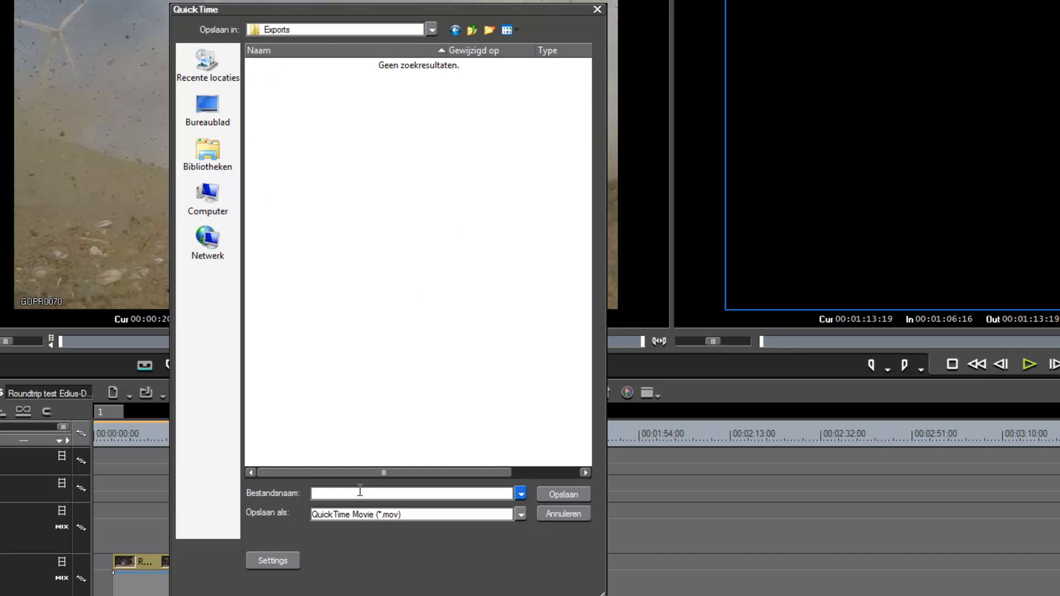
{"action": "type", "text": "Slowmo"}
{"action": "left_click", "coordinate": [291, 562]}
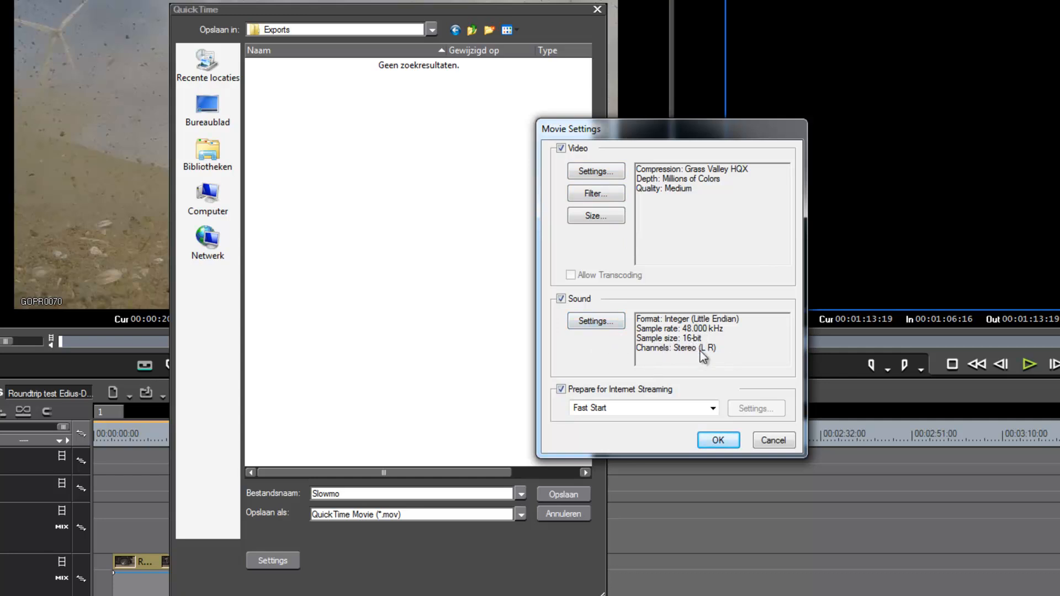
{"action": "left_click", "coordinate": [566, 389]}
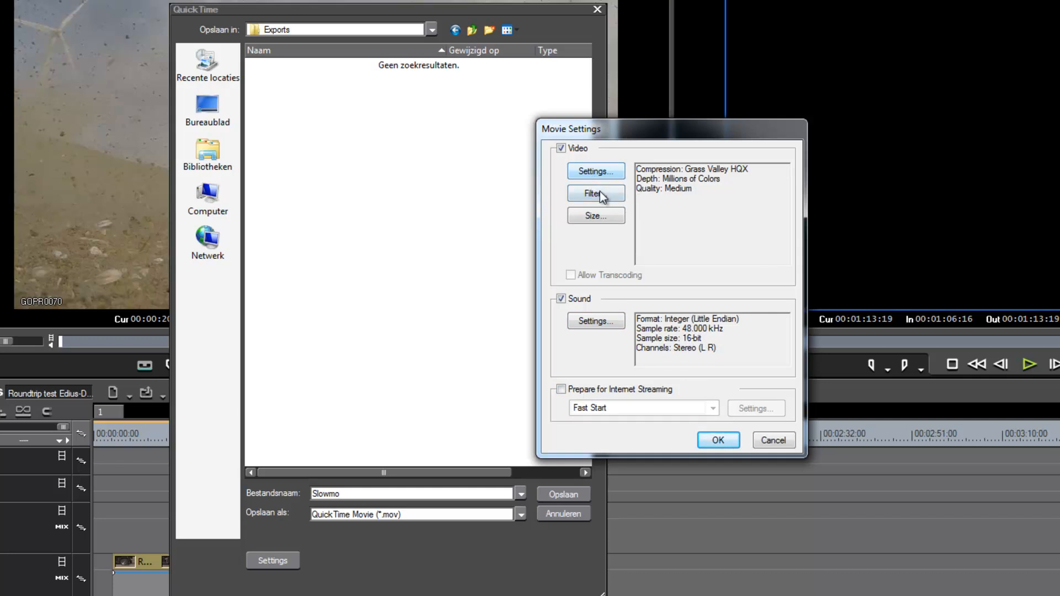
Step: Review the Grass Valley HQX compression settings with Max left at 50, confirm both dialogs and save the export
{"action": "left_click", "coordinate": [608, 171]}
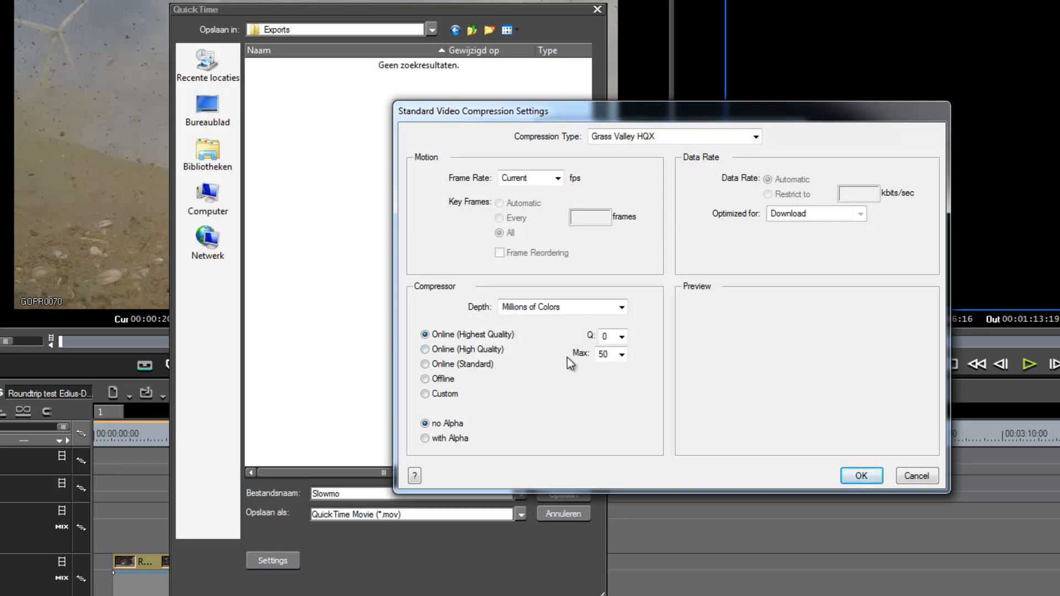
{"action": "left_click", "coordinate": [621, 356]}
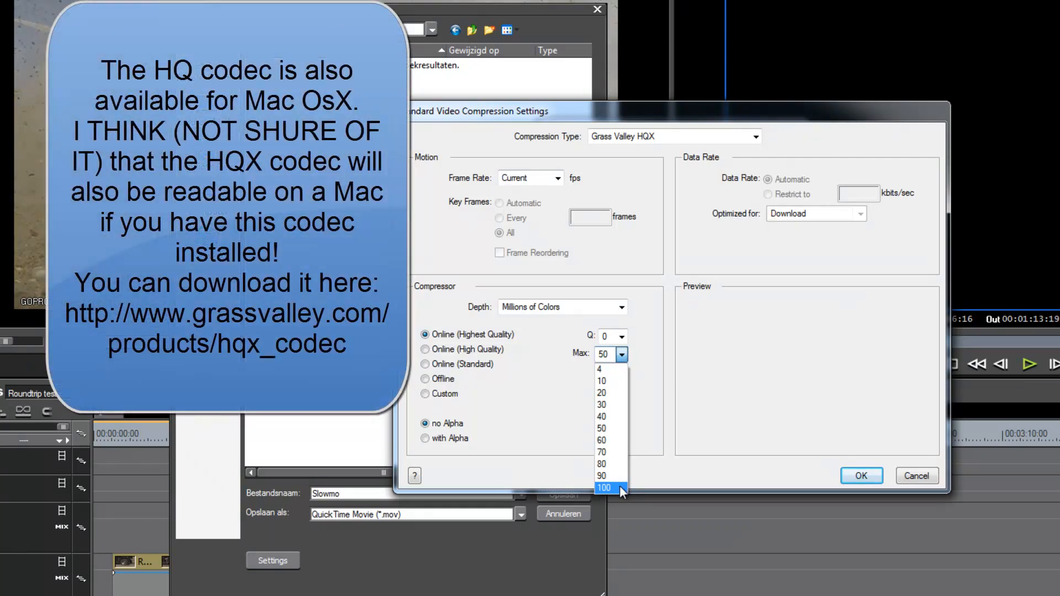
{"action": "left_click", "coordinate": [670, 373]}
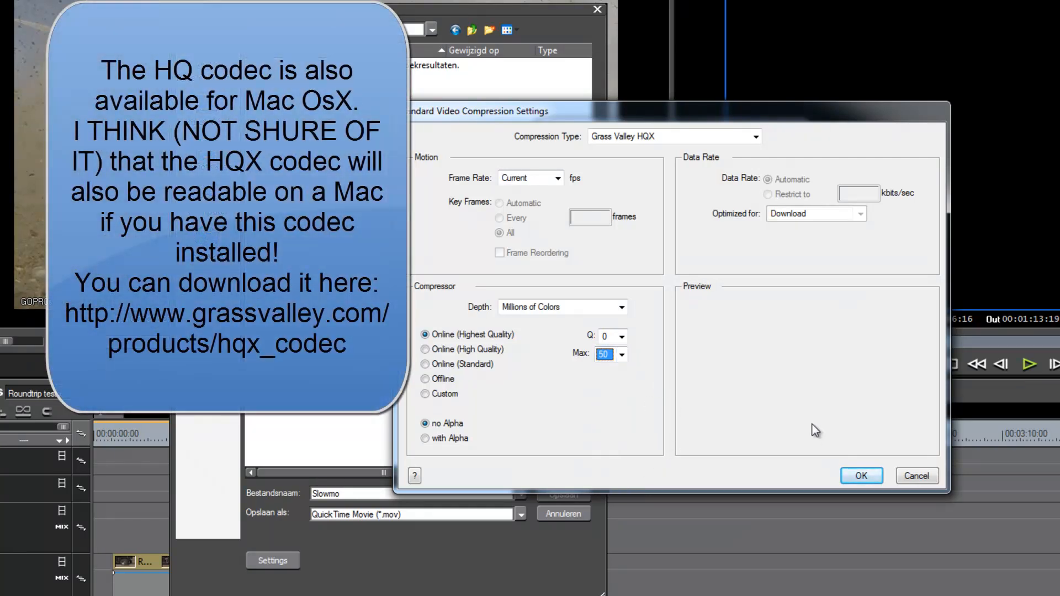
{"action": "left_click", "coordinate": [861, 475]}
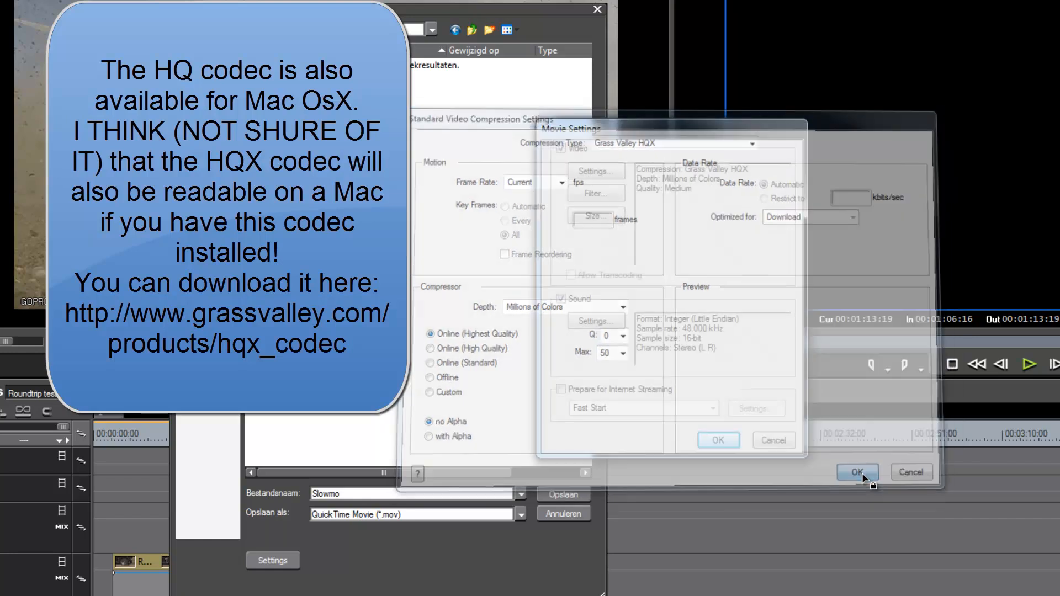
{"action": "left_click", "coordinate": [716, 441]}
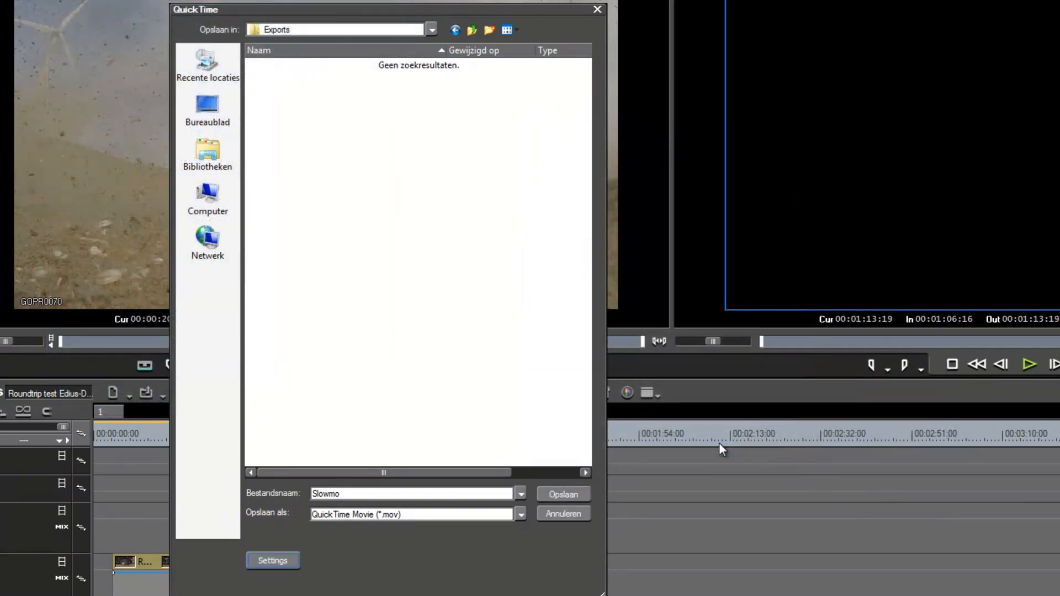
{"action": "left_click", "coordinate": [561, 495]}
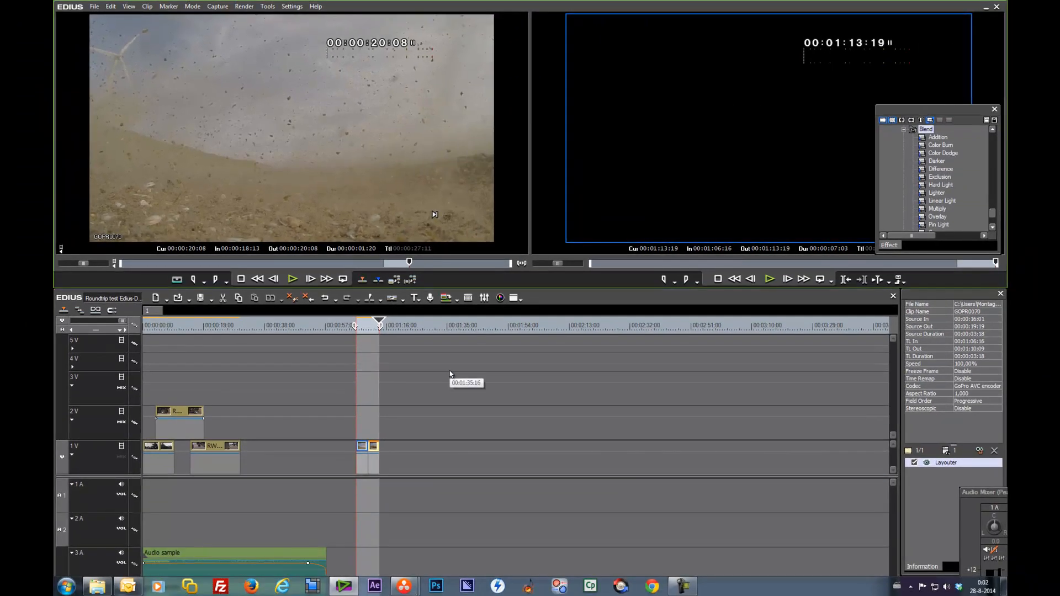
Step: Add the Slowmo clip from the bin to track 1V near 00:00:38
{"action": "key", "text": "b"}
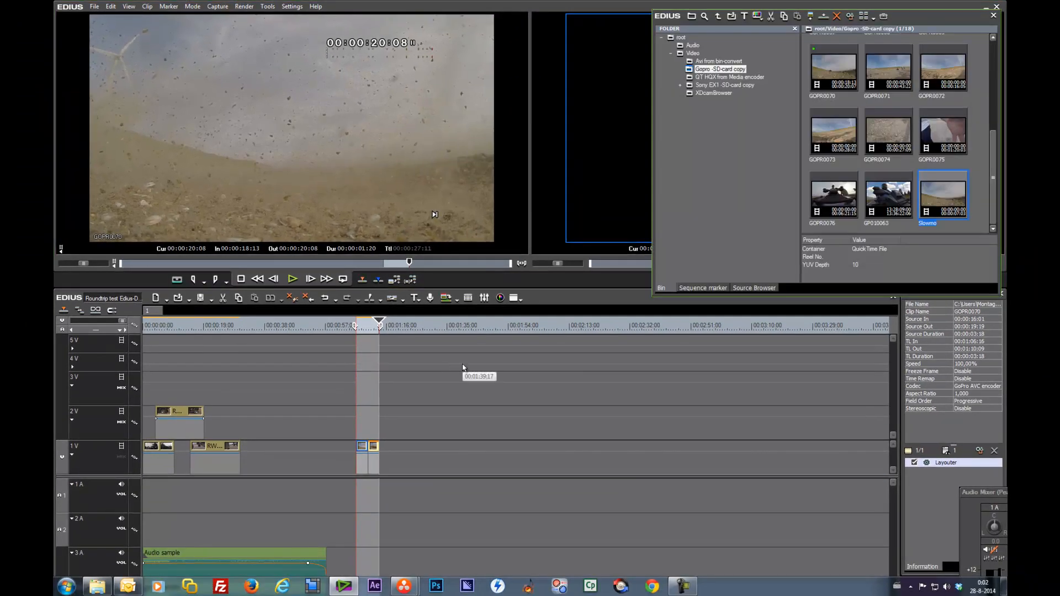
{"action": "left_click_drag", "start_coordinate": [953, 213], "coordinate": [270, 455]}
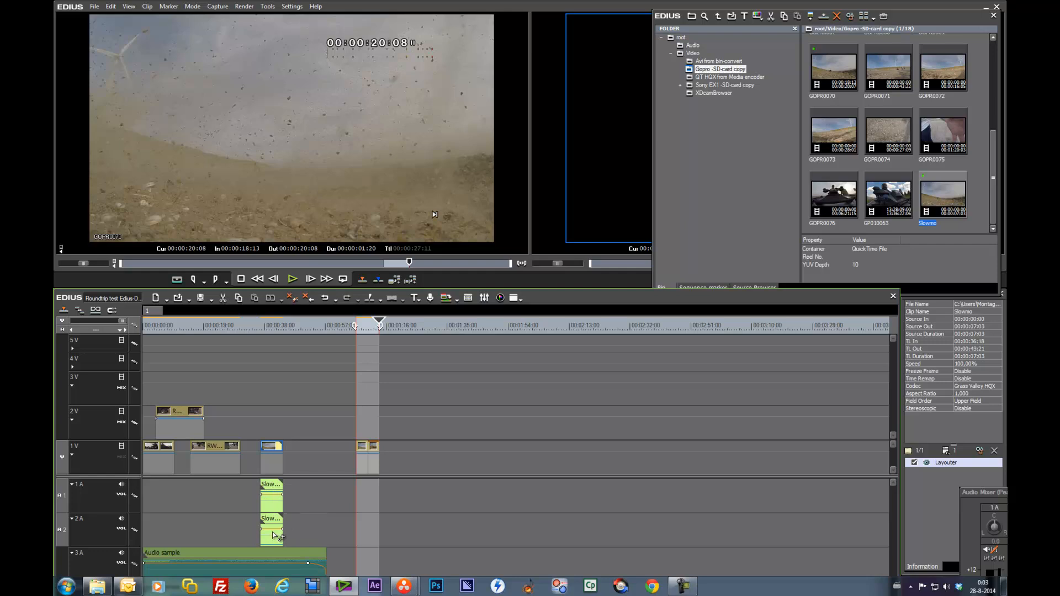
Step: Unlink the Slowmo clip's audio and delete its audio parts
{"action": "key", "text": "alt+y"}
{"action": "left_click", "coordinate": [294, 504]}
{"action": "left_click", "coordinate": [272, 519]}
{"action": "key", "text": "Delete"}
Step: Move the Slowmo video to track 2V and delete the old GoPro clips at the end of track 1V
{"action": "left_click_drag", "start_coordinate": [268, 448], "coordinate": [248, 432]}
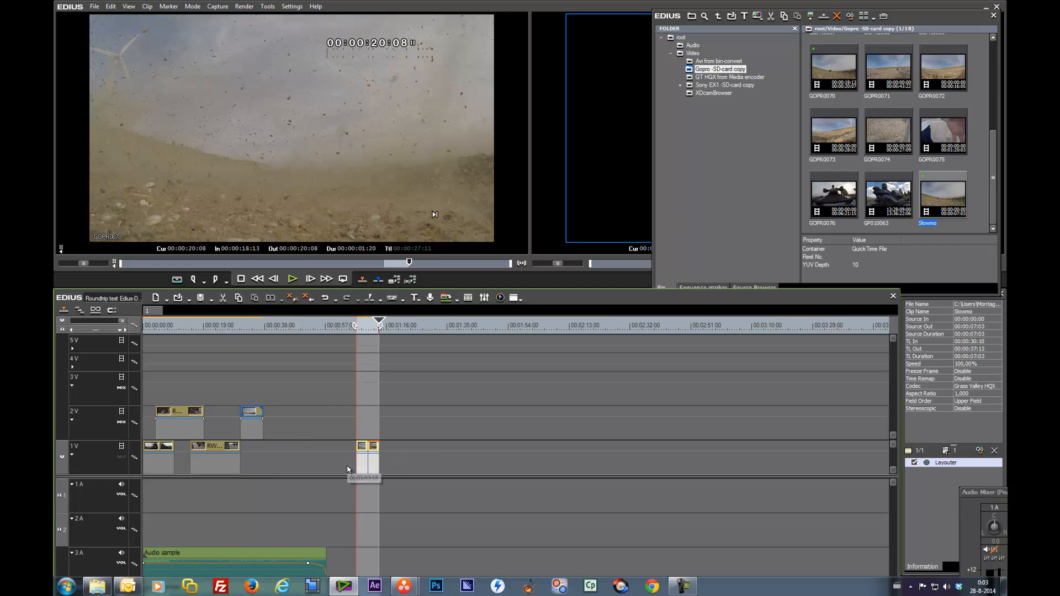
{"action": "key", "text": "Delete"}
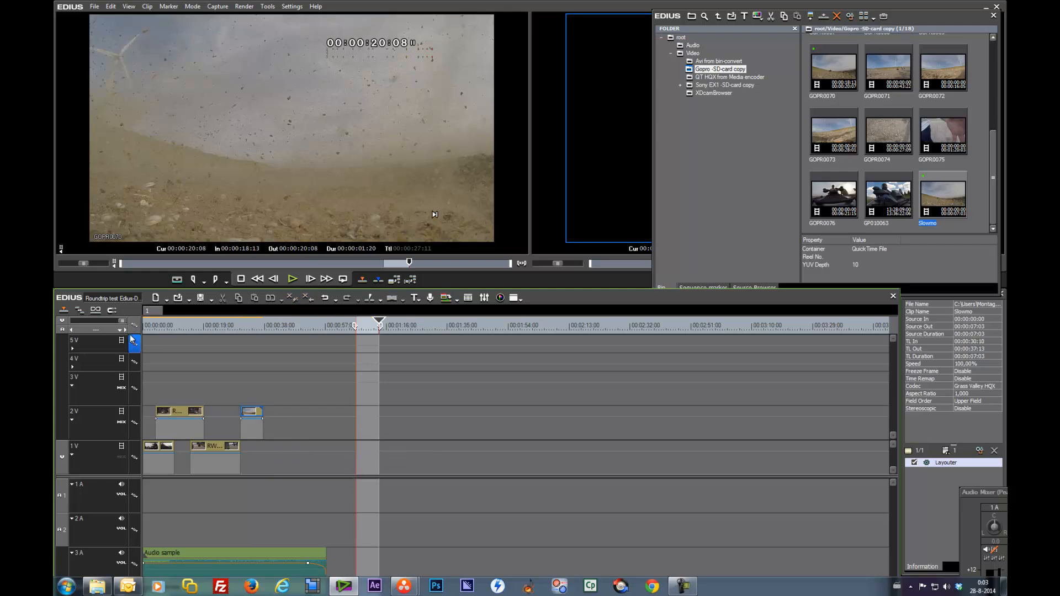
Step: Zoom in on the timeline and play back the edit
{"action": "left_click", "coordinate": [108, 331]}
{"action": "left_click_drag", "start_coordinate": [157, 328], "coordinate": [137, 338]}
{"action": "key", "text": "space"}
{"action": "left_click_drag", "start_coordinate": [917, 20], "coordinate": [907, 309]}
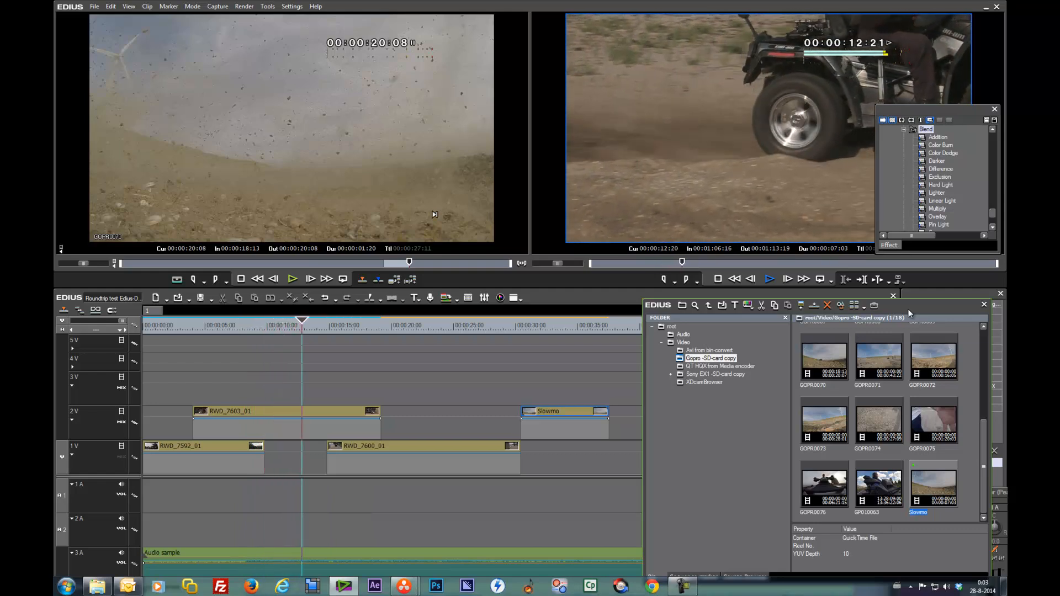
{"action": "key", "text": "space"}
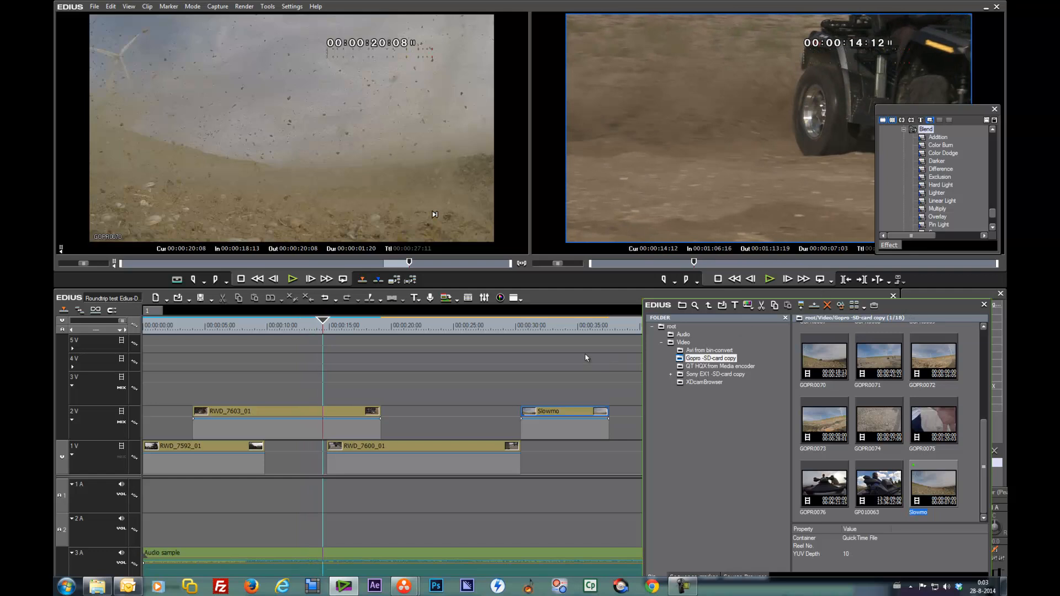
Step: Add a fade in and fade out to RWD_7603_01's opacity line on track 2V
{"action": "left_click", "coordinate": [240, 424]}
{"action": "left_click", "coordinate": [239, 419]}
{"action": "left_click_drag", "start_coordinate": [196, 424], "coordinate": [194, 437]}
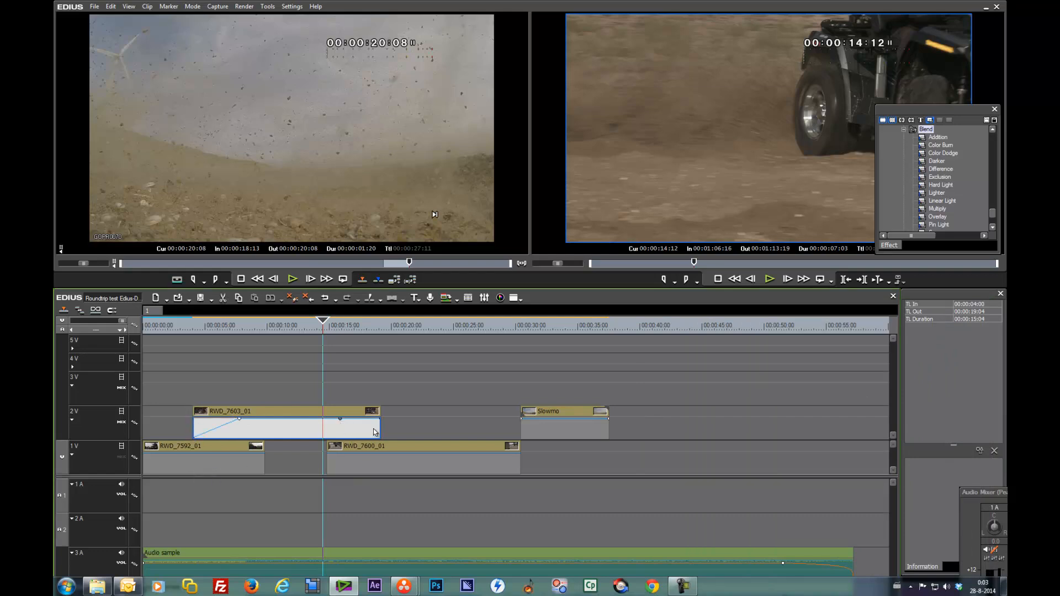
{"action": "left_click_drag", "start_coordinate": [379, 419], "coordinate": [379, 437]}
Step: Move the Slowmo clip earlier on track 2V to about 00:00:28
{"action": "left_click_drag", "start_coordinate": [553, 415], "coordinate": [522, 415]}
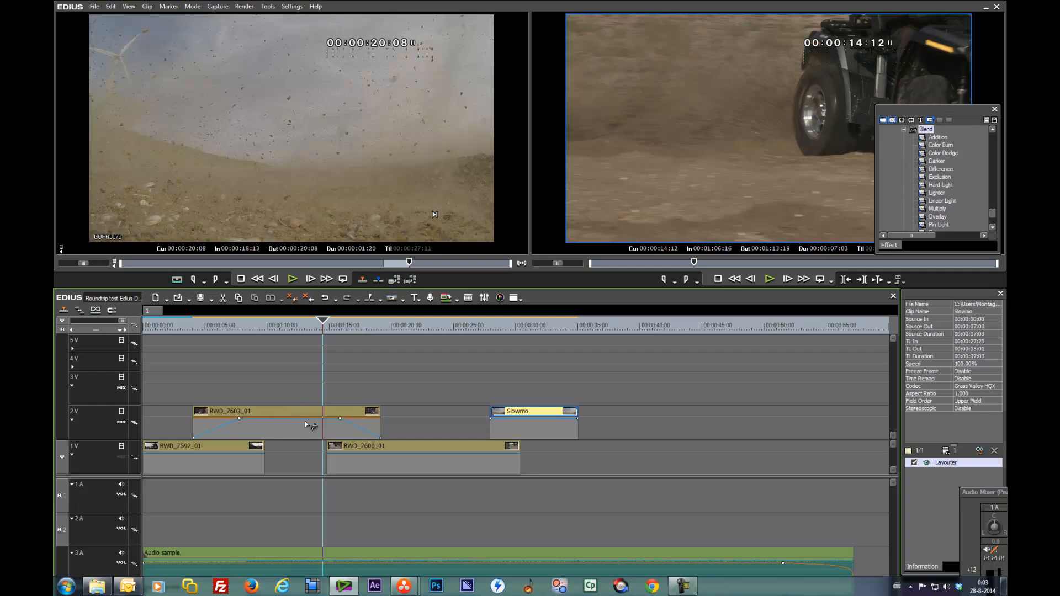
{"action": "left_click", "coordinate": [380, 439]}
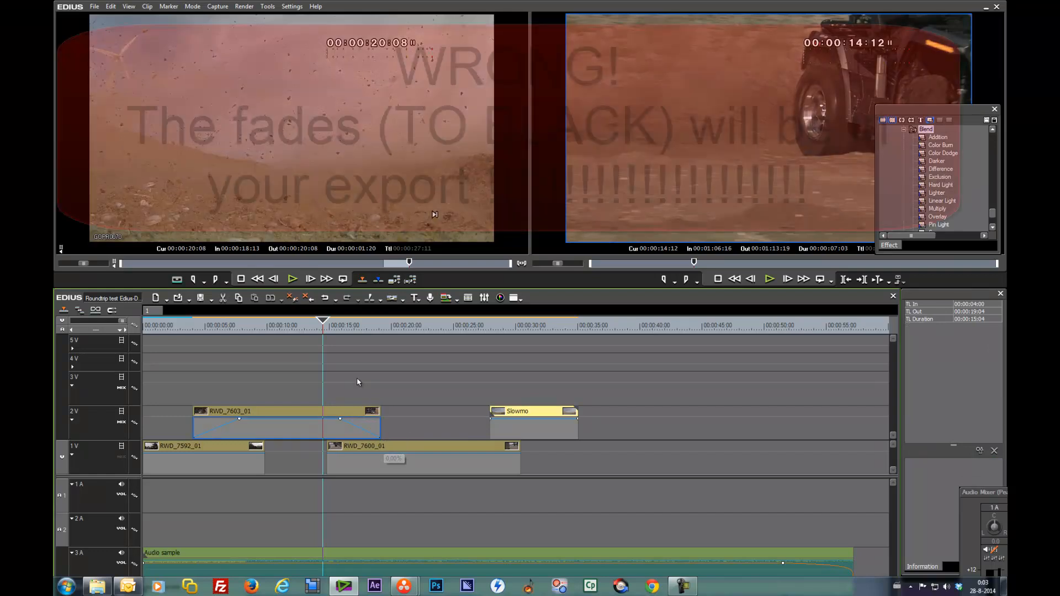
{"action": "left_click", "coordinate": [304, 412]}
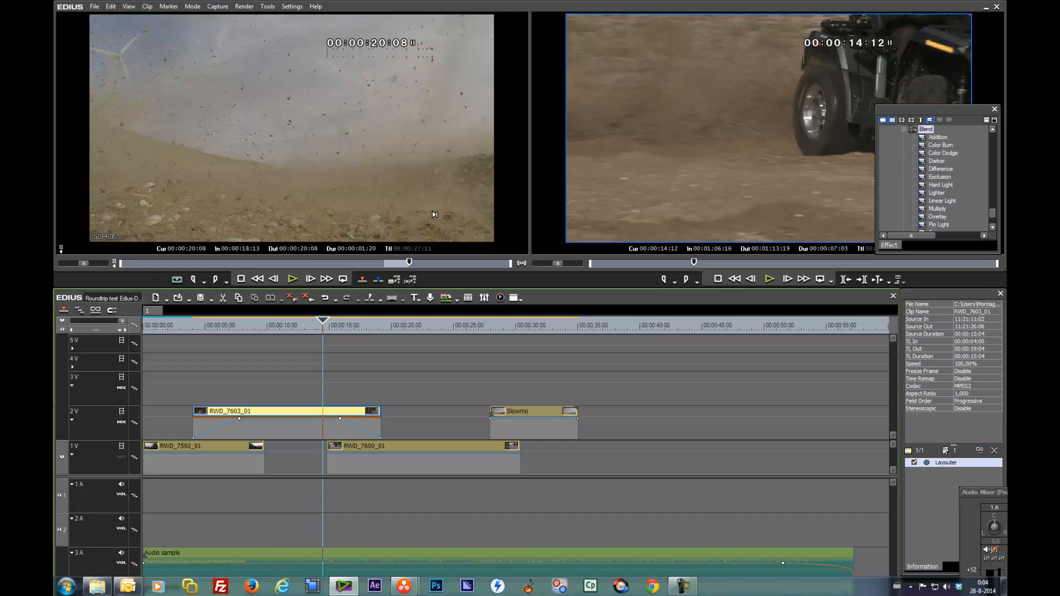
Step: Add the three clips from the 'Avi from bin-convert' folder to the timeline starting around 00:00:39
{"action": "left_click_drag", "start_coordinate": [310, 329], "coordinate": [193, 330]}
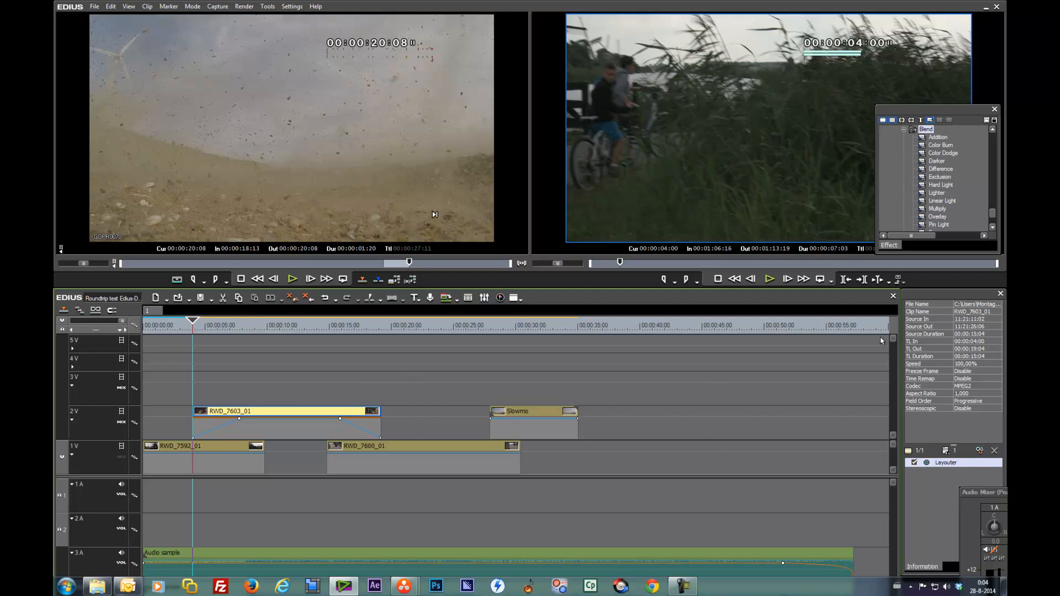
{"action": "key", "text": "b"}
{"action": "left_click_drag", "start_coordinate": [916, 309], "coordinate": [551, 81]}
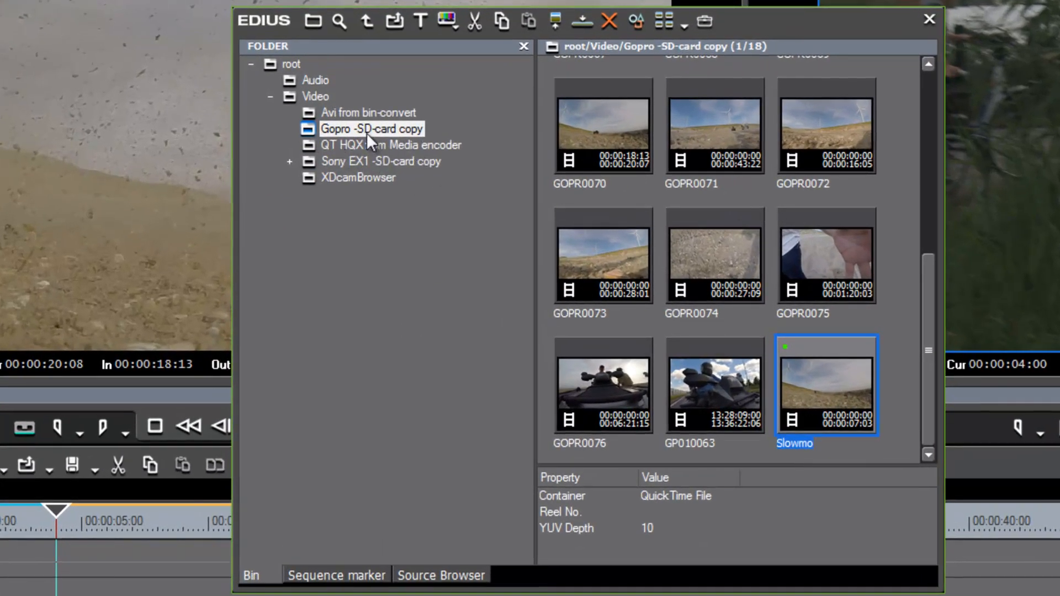
{"action": "left_click", "coordinate": [353, 114]}
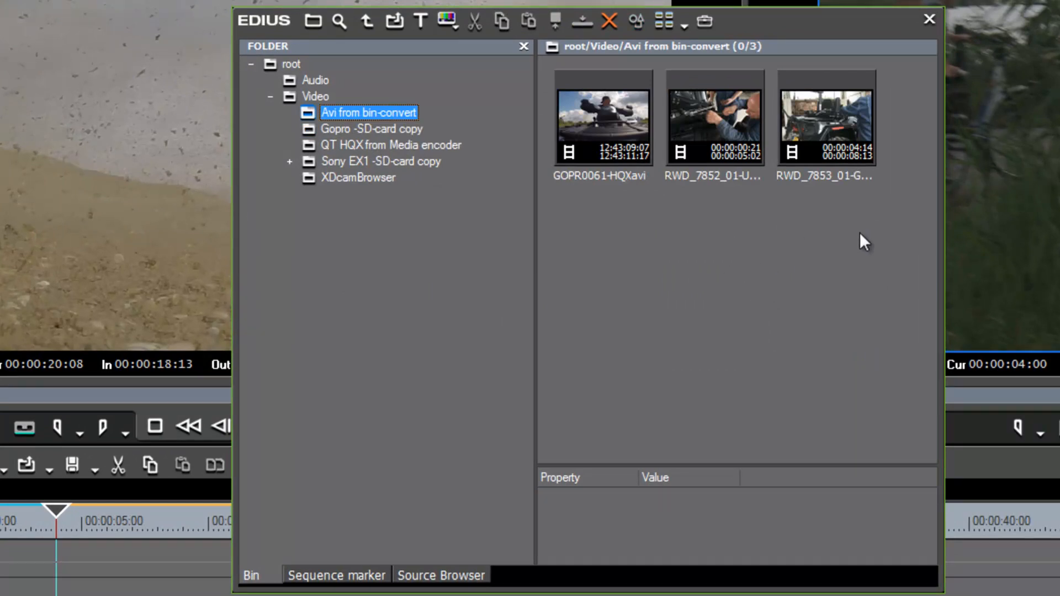
{"action": "left_click_drag", "start_coordinate": [848, 210], "coordinate": [600, 146]}
{"action": "left_click_drag", "start_coordinate": [460, 144], "coordinate": [620, 466]}
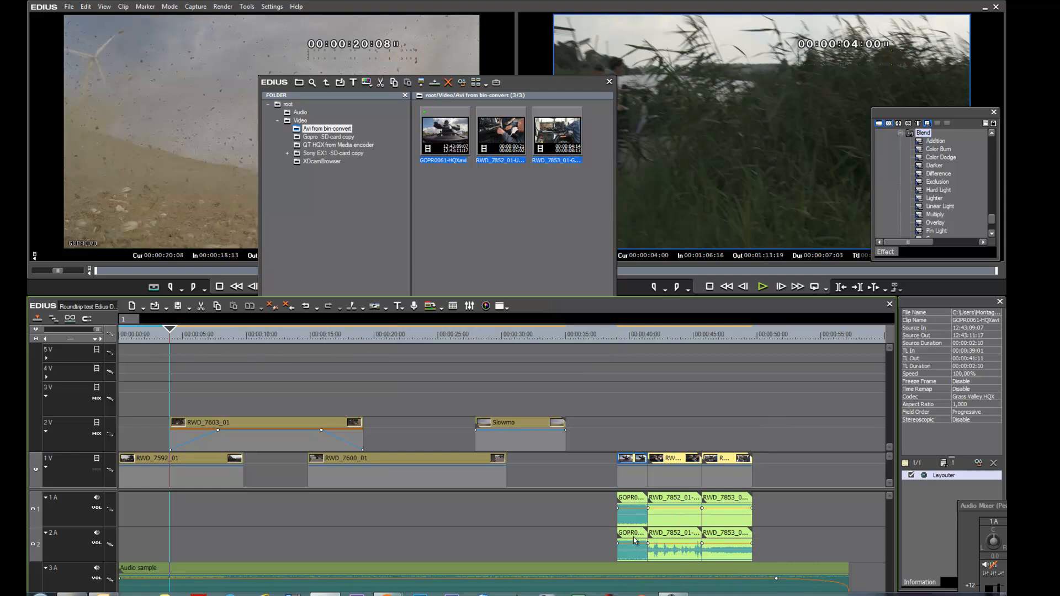
{"action": "key", "text": "alt"}
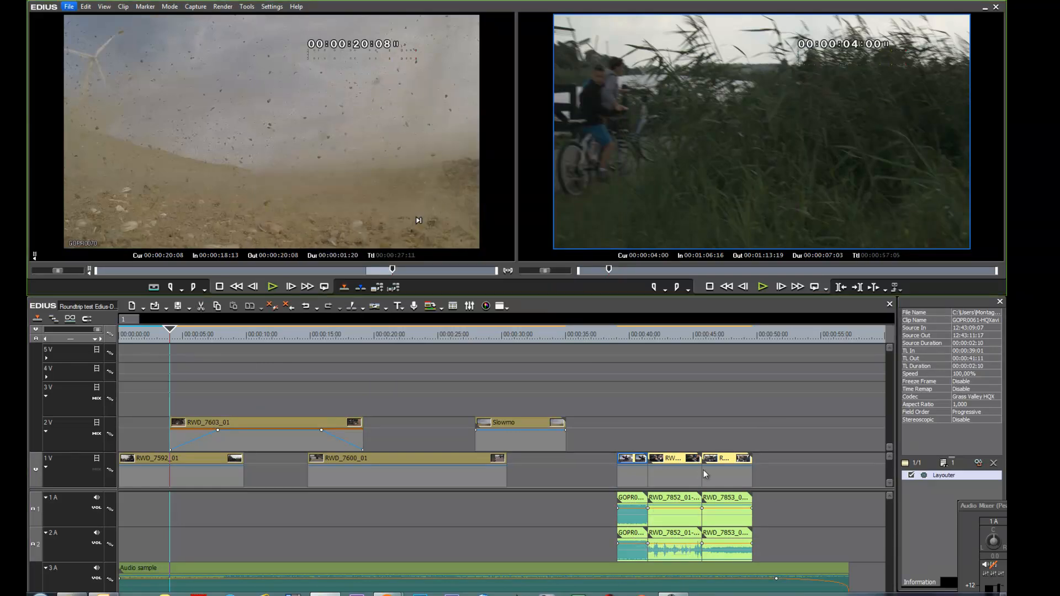
{"action": "key", "text": "h"}
{"action": "left_click", "coordinate": [730, 462]}
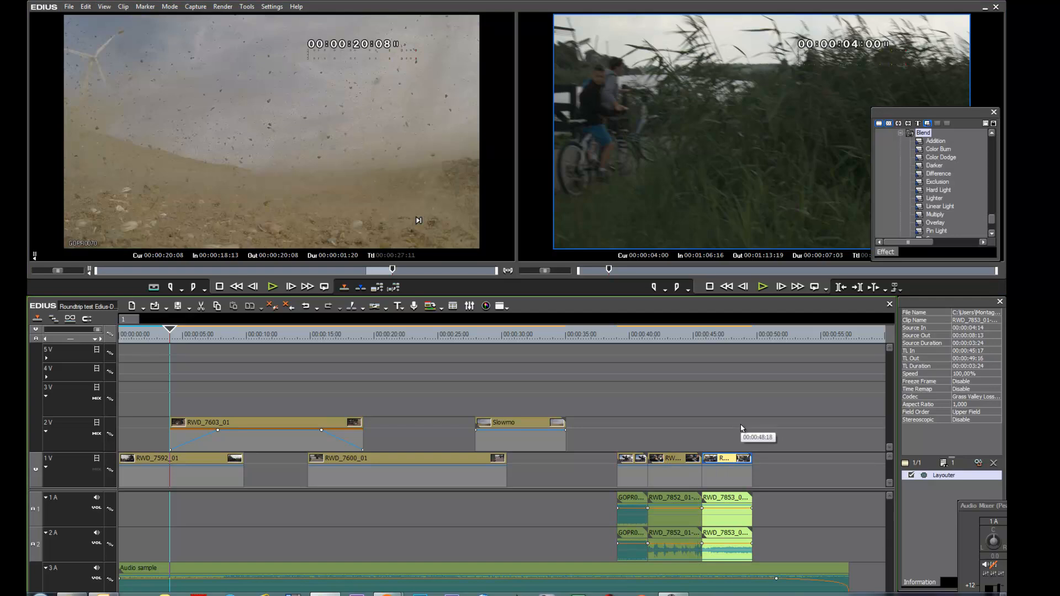
{"action": "key", "text": "b"}
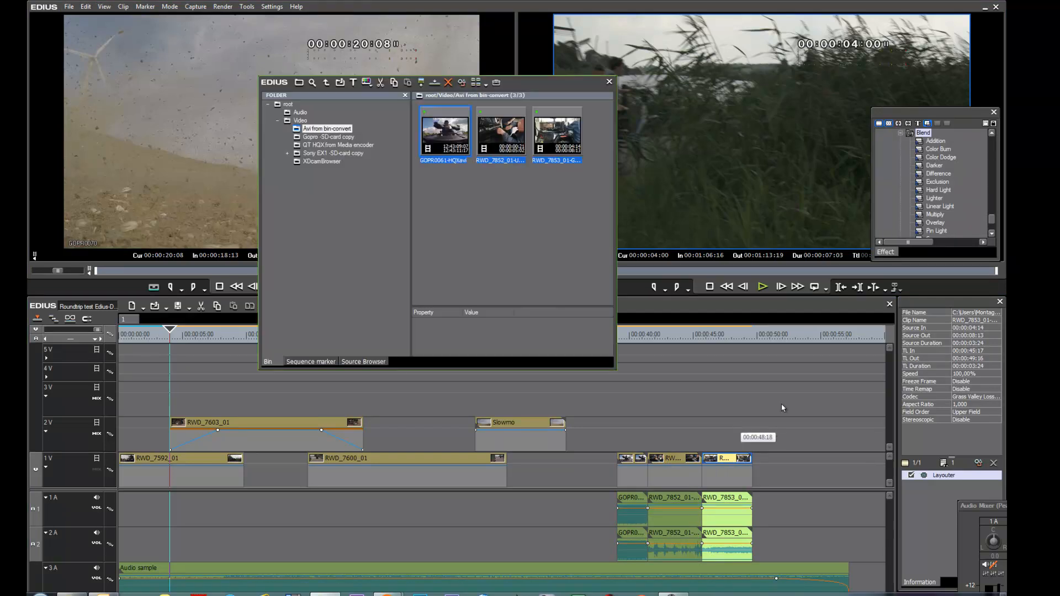
Step: Review the file conversion format options for GOPR0061-HQXavi in the bin without converting
{"action": "right_click", "coordinate": [450, 138]}
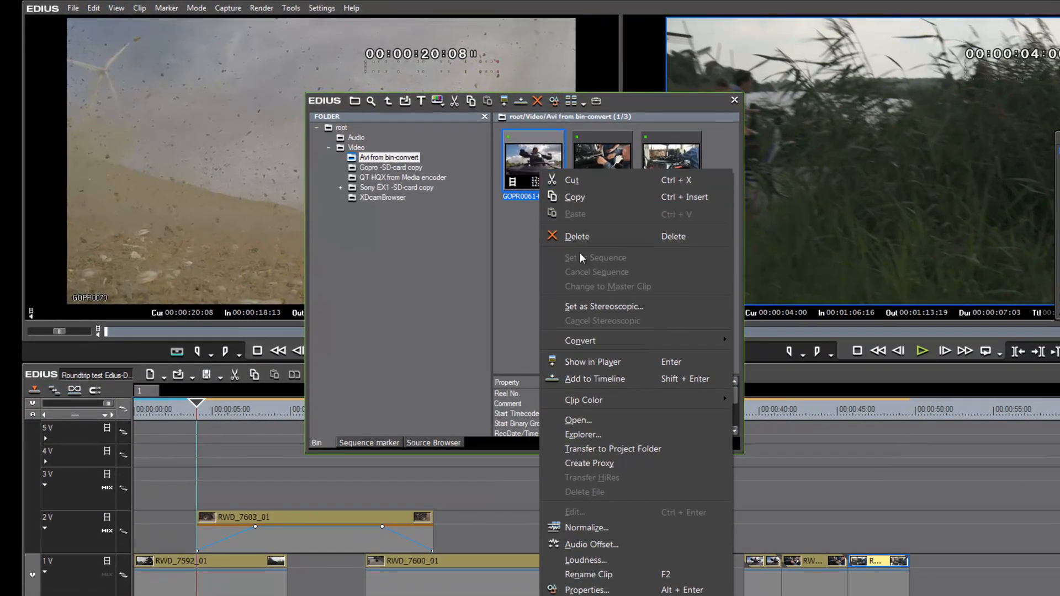
{"action": "mouse_move", "coordinate": [598, 342]}
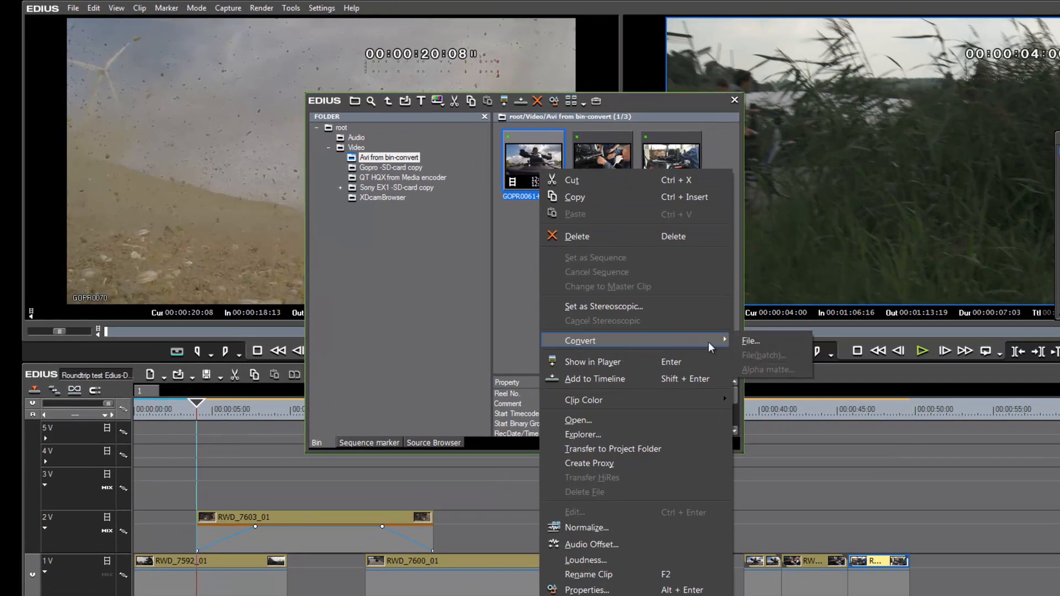
{"action": "left_click", "coordinate": [750, 342]}
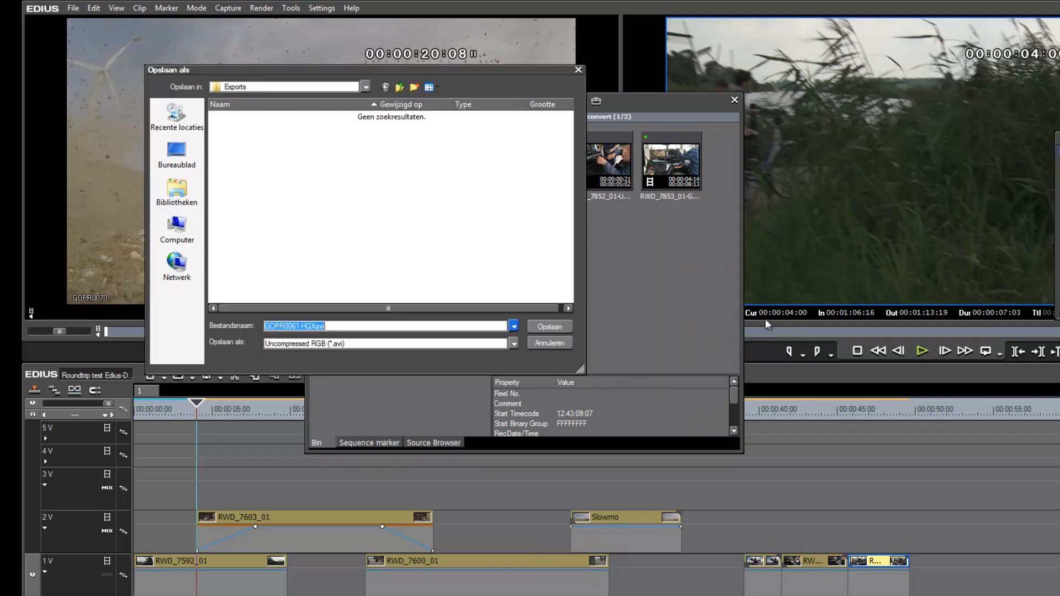
{"action": "left_click", "coordinate": [513, 344]}
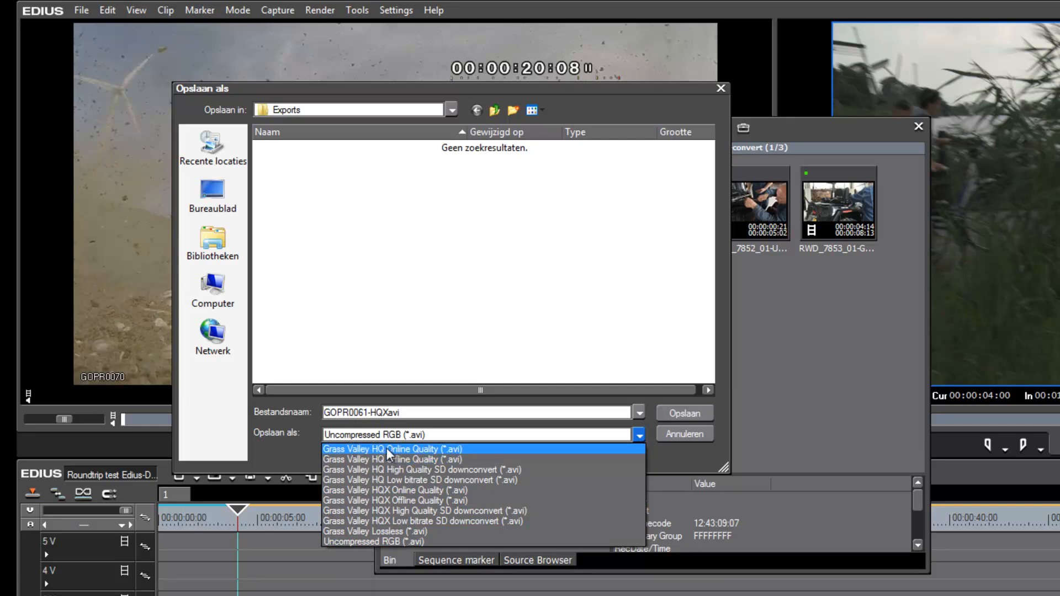
{"action": "left_click", "coordinate": [677, 429]}
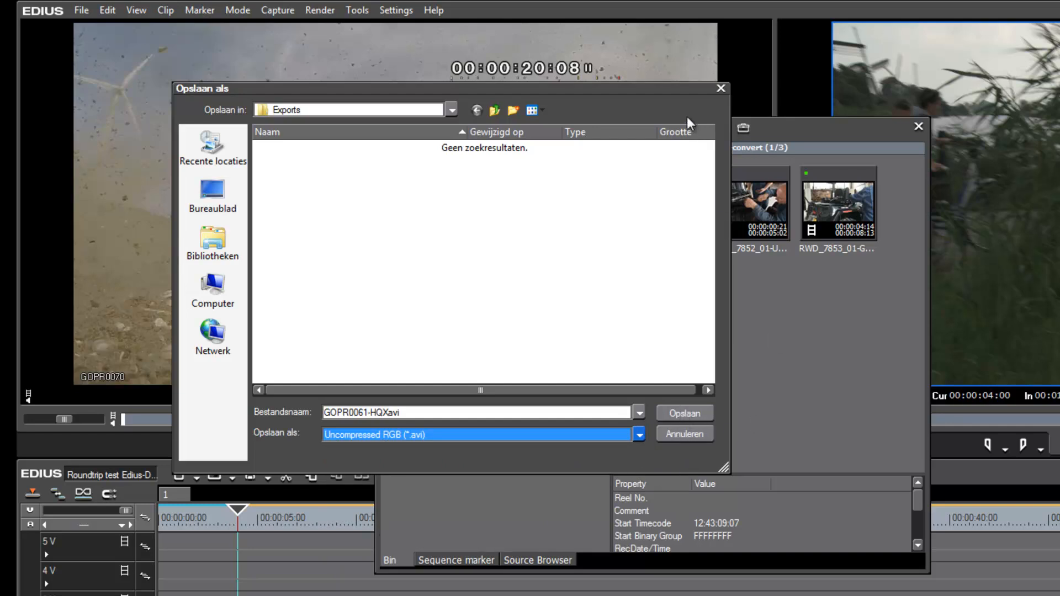
{"action": "left_click", "coordinate": [720, 89]}
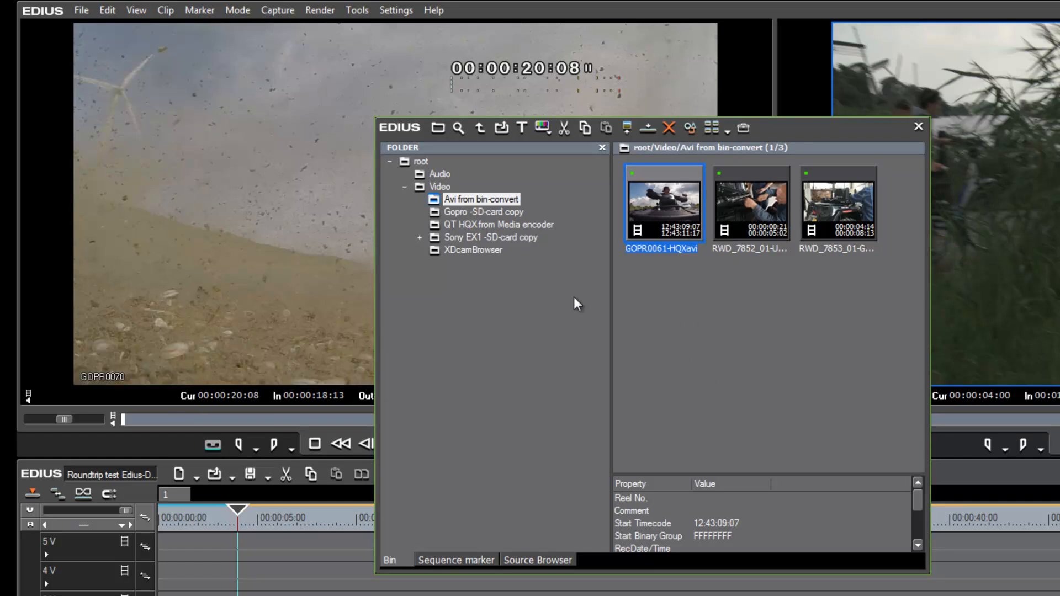
{"action": "left_click", "coordinate": [530, 555]}
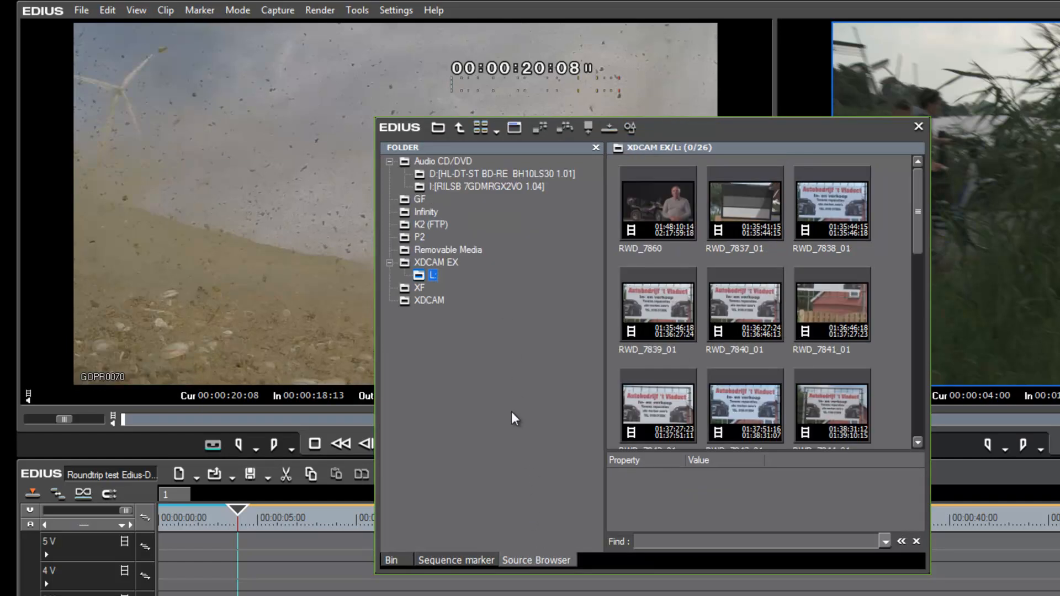
{"action": "left_click", "coordinate": [387, 557]}
{"action": "right_click", "coordinate": [685, 204]}
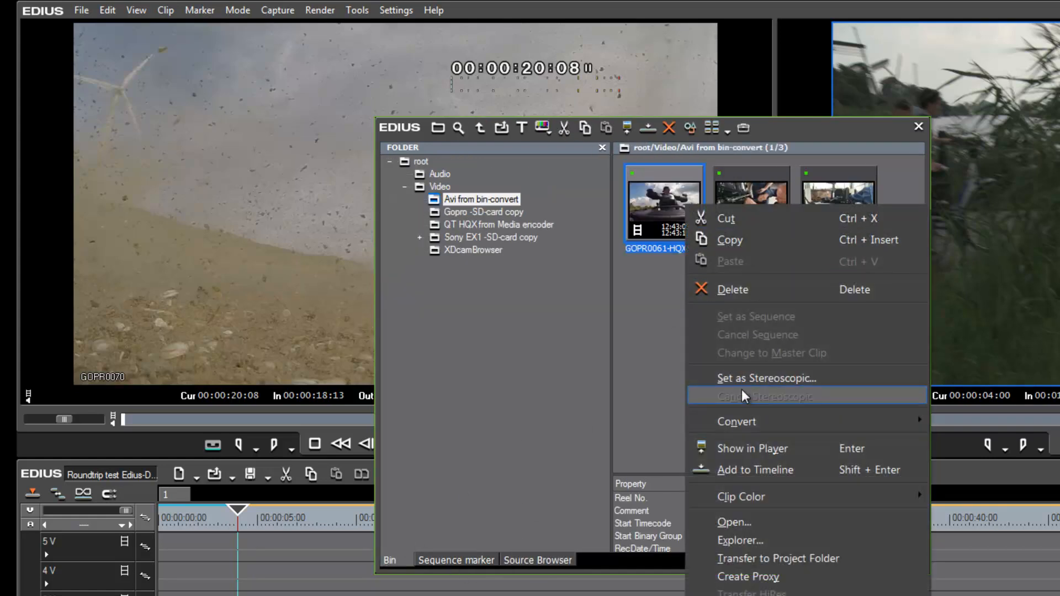
{"action": "mouse_move", "coordinate": [751, 420]}
{"action": "left_click", "coordinate": [952, 422]}
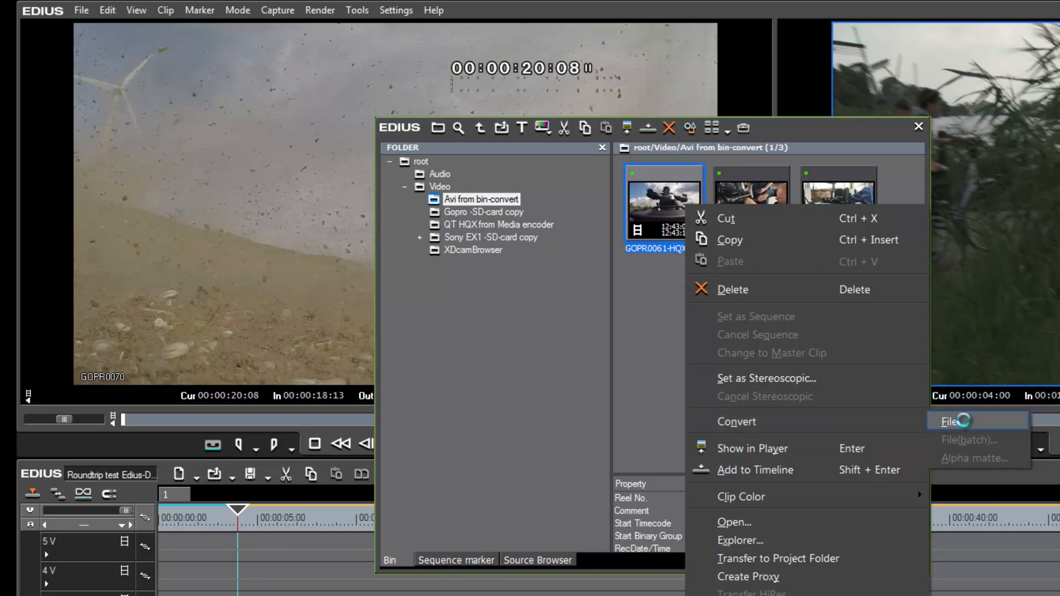
{"action": "left_click", "coordinate": [619, 432]}
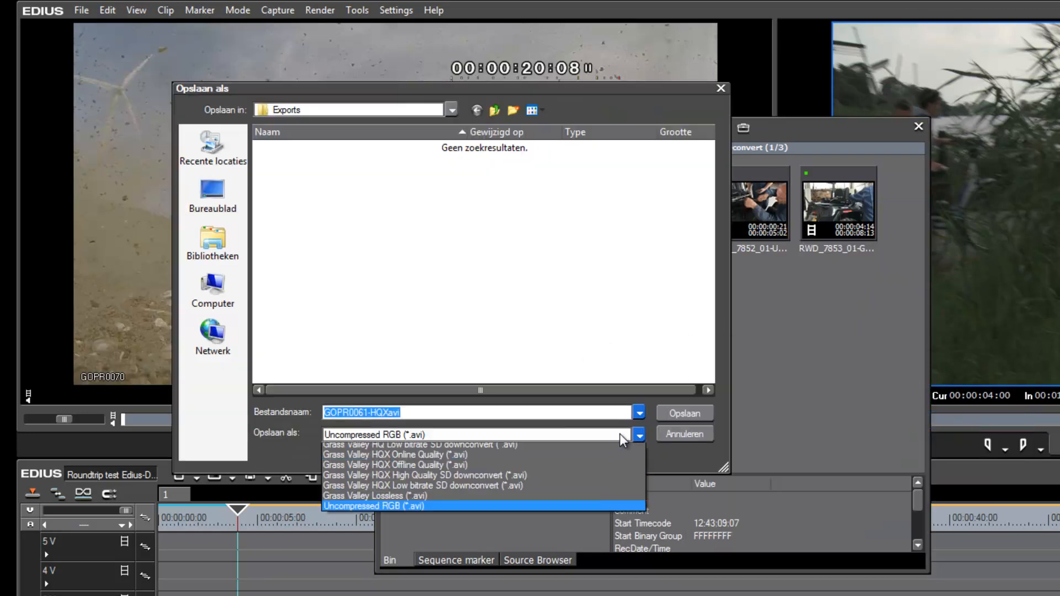
{"action": "left_click", "coordinate": [674, 431]}
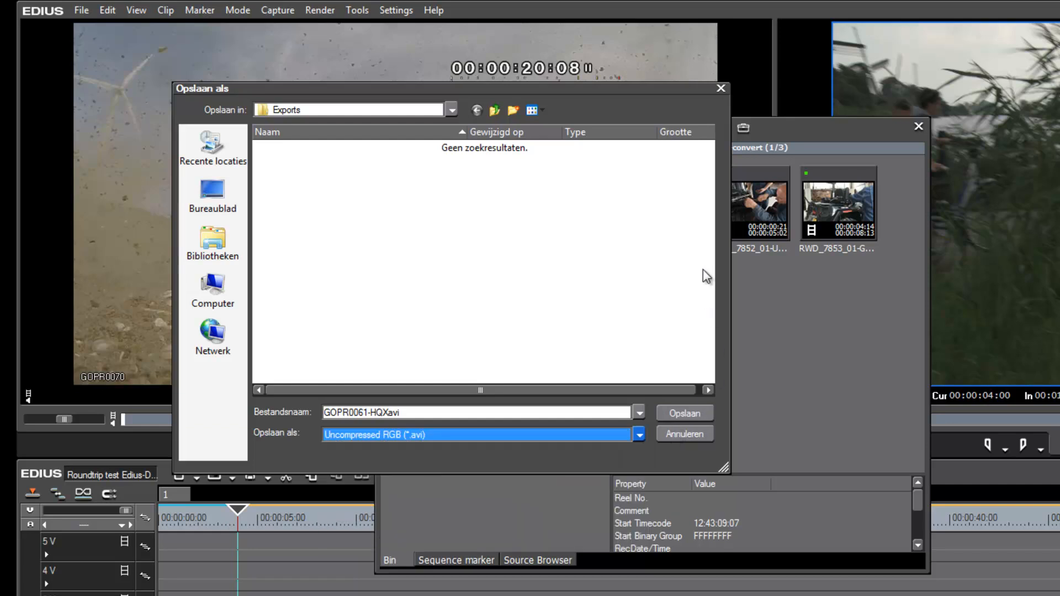
{"action": "left_click", "coordinate": [682, 434]}
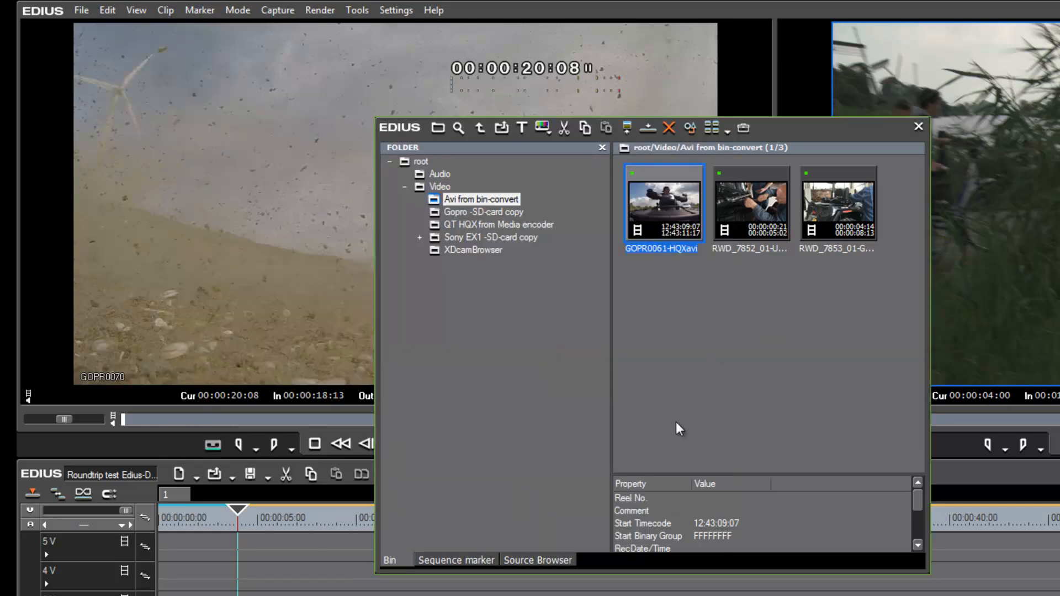
Step: Open the XDCAM EX clip RWD_7860 from the source browser in the player
{"action": "left_click", "coordinate": [554, 561]}
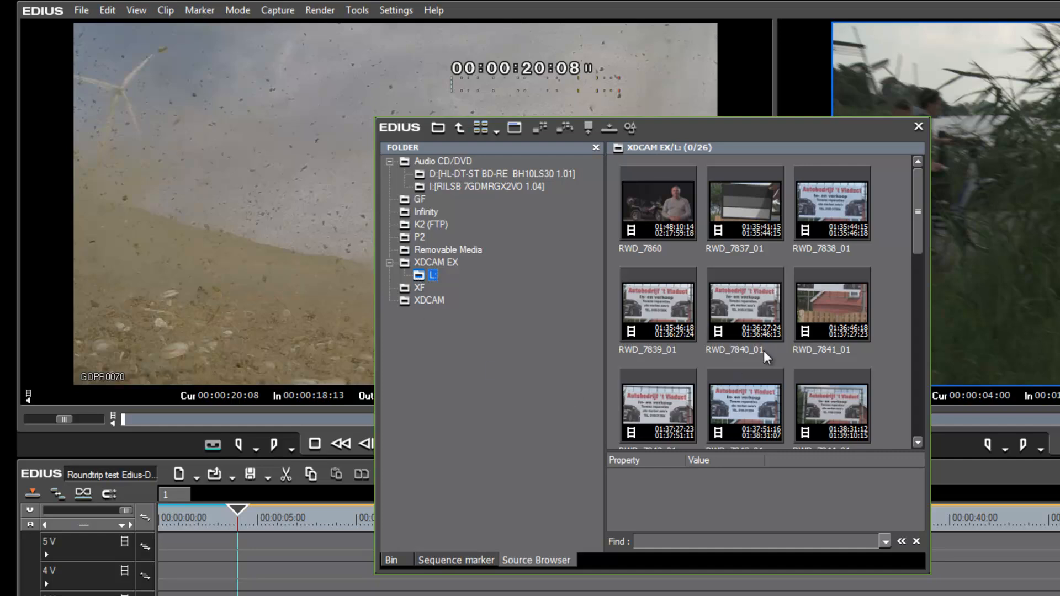
{"action": "left_click", "coordinate": [754, 313]}
{"action": "scroll", "coordinate": [754, 313], "scroll_direction": "down", "scroll_amount": 5}
{"action": "scroll", "coordinate": [753, 349], "scroll_direction": "up", "scroll_amount": 3}
{"action": "scroll", "coordinate": [753, 350], "scroll_direction": "up", "scroll_amount": 2}
{"action": "left_click", "coordinate": [663, 211]}
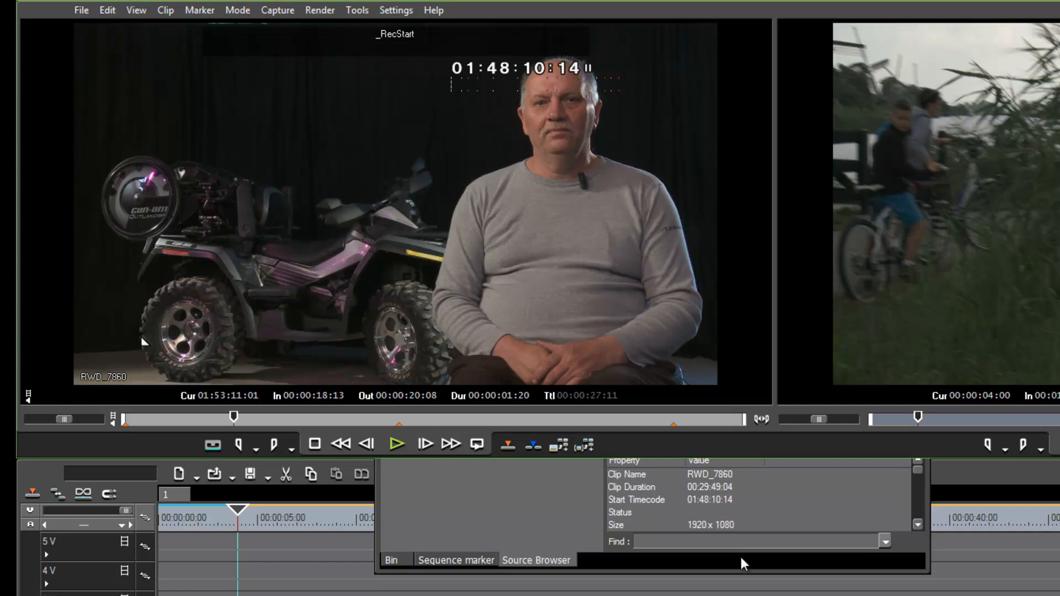
{"action": "left_click", "coordinate": [793, 522]}
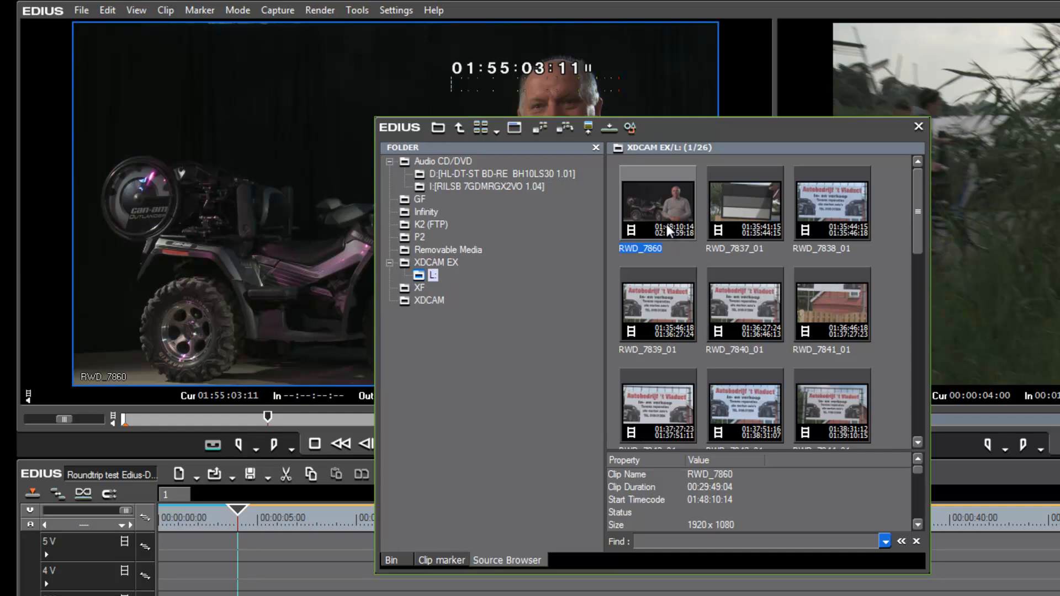
{"action": "left_click", "coordinate": [662, 207]}
{"action": "double_click", "coordinate": [663, 207]}
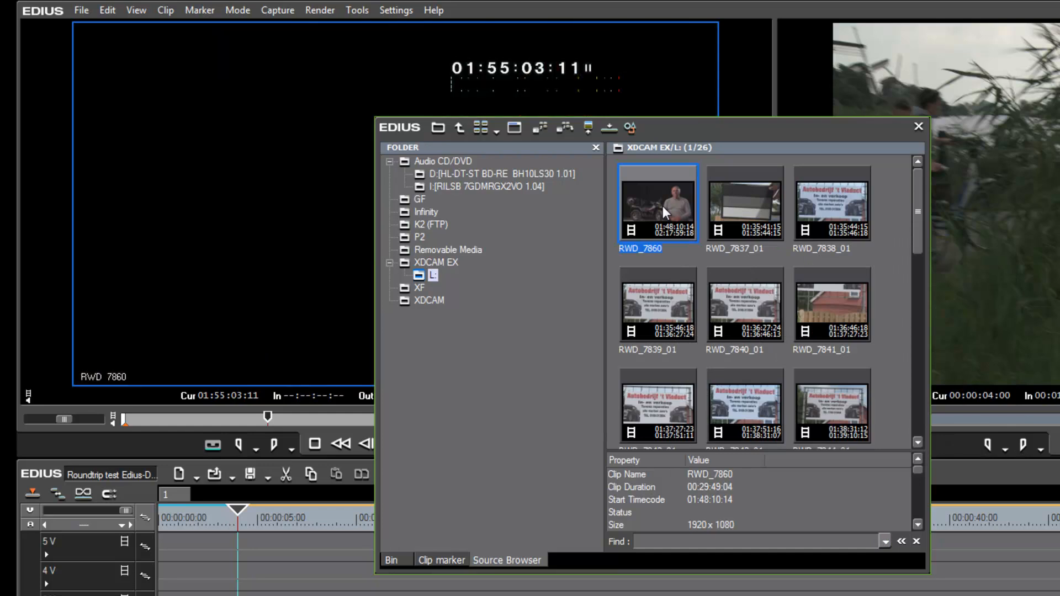
Step: Play RWD_7860 and mark an In point at 01:48:12:09 and an Out point at 01:51:09:12
{"action": "left_click", "coordinate": [161, 407]}
{"action": "key", "text": "space"}
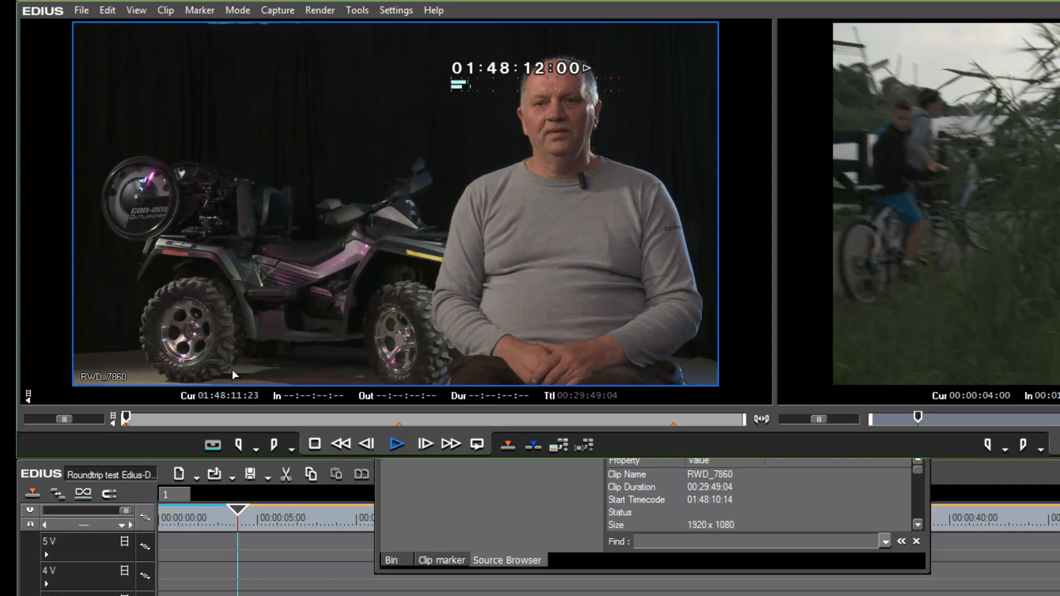
{"action": "key", "text": "i"}
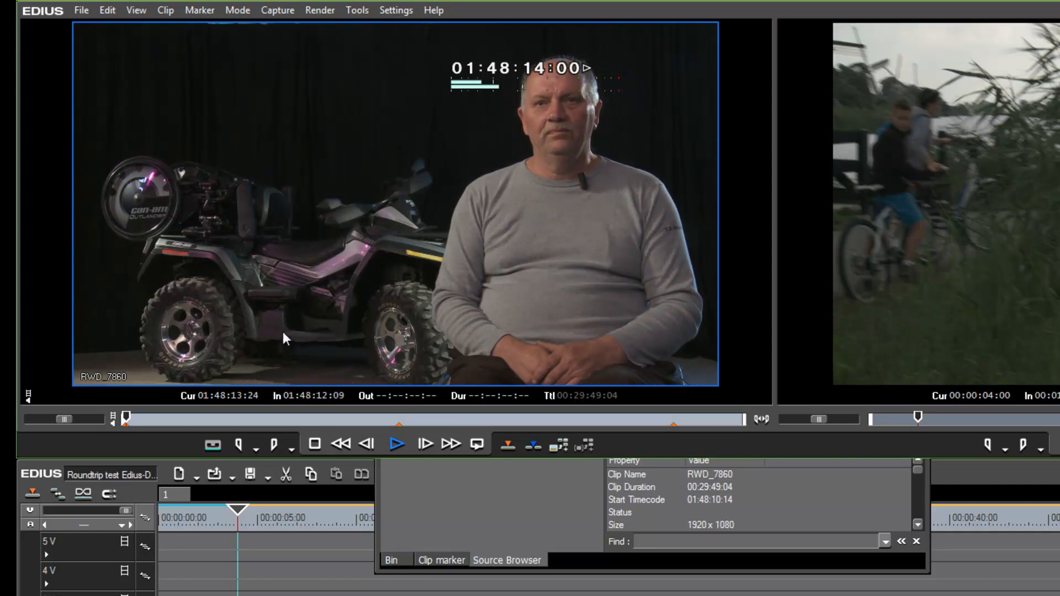
{"action": "left_click_drag", "start_coordinate": [130, 412], "coordinate": [191, 416]}
{"action": "key", "text": "o"}
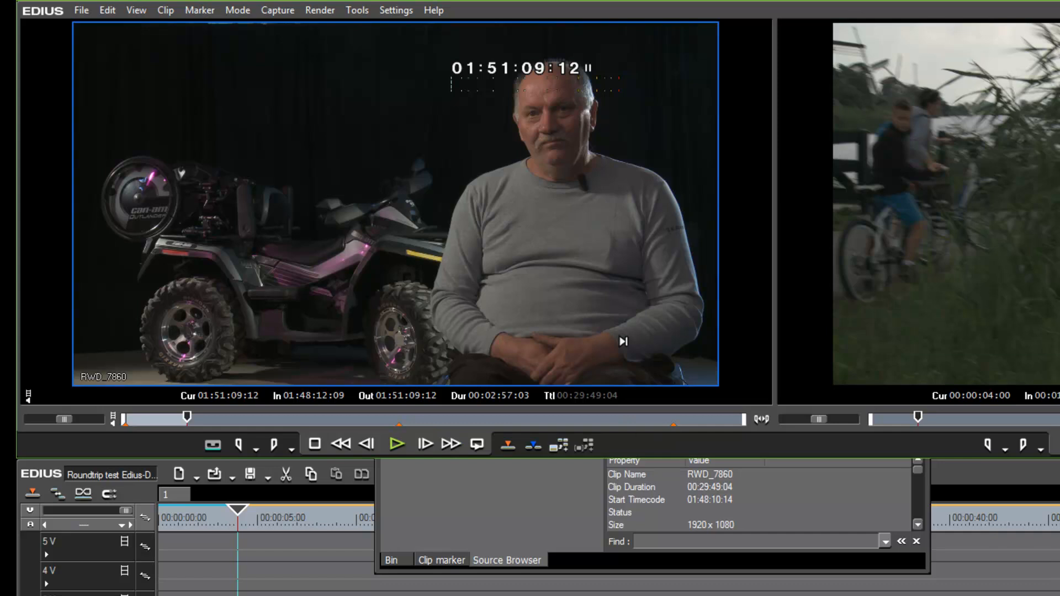
Step: Add the marked RWD_7860 section to the timeline end and the Avi from bin-convert bin
{"action": "left_click_drag", "start_coordinate": [395, 221], "coordinate": [850, 595]}
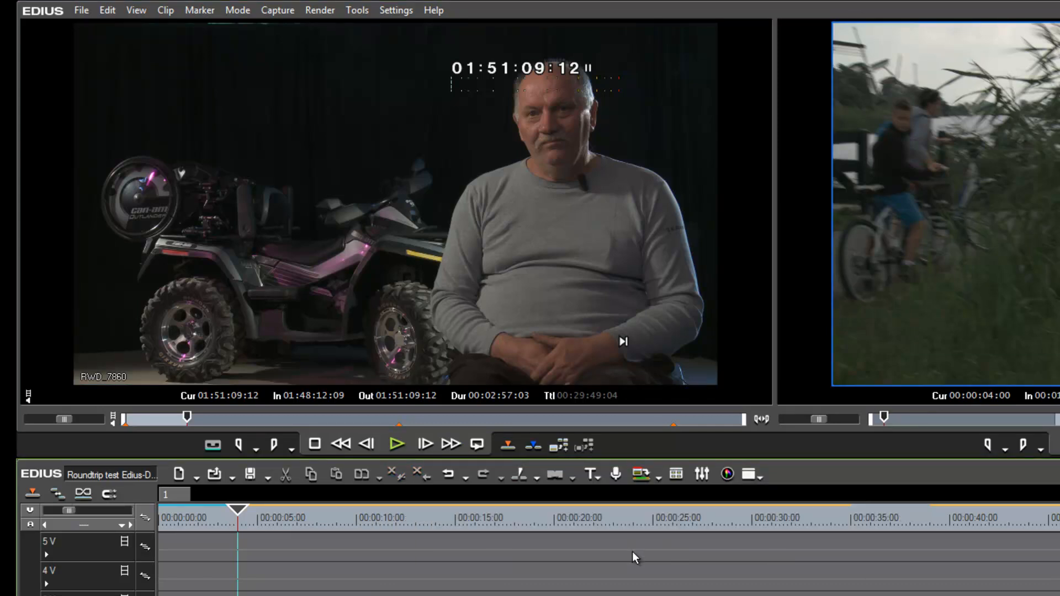
{"action": "key", "text": "b"}
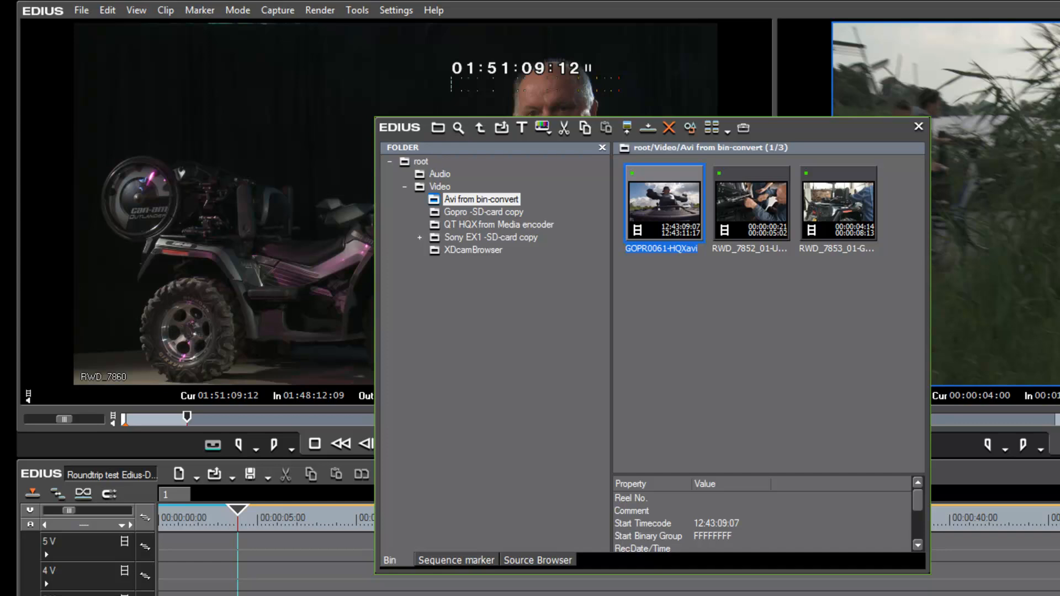
{"action": "left_click", "coordinate": [982, 585]}
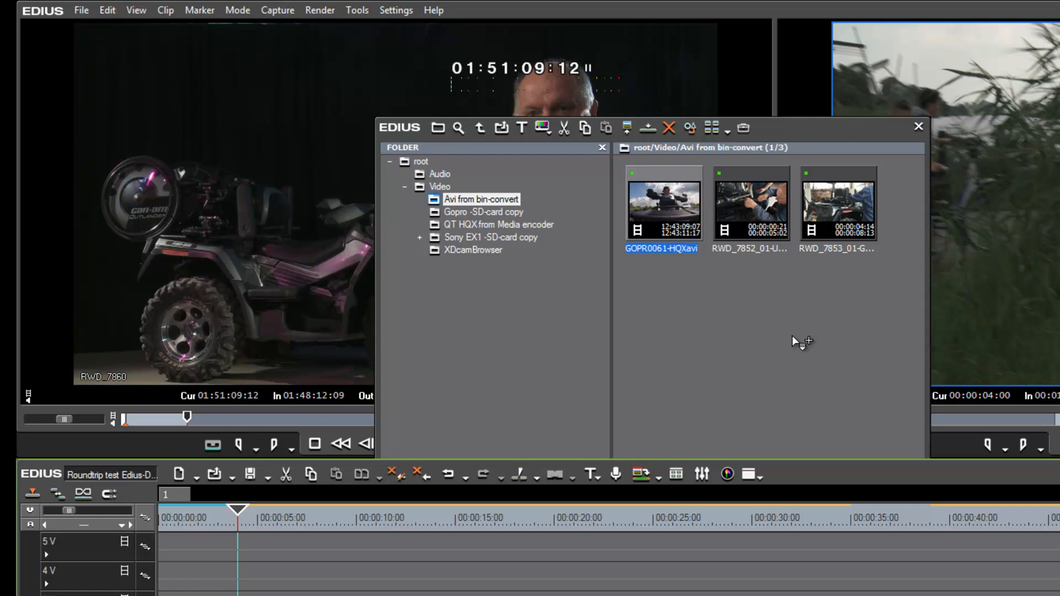
{"action": "left_click_drag", "start_coordinate": [793, 335], "coordinate": [793, 335]}
Step: Delete the RWD_7860 clip from the Avi from bin-convert bin
{"action": "right_click", "coordinate": [678, 303]}
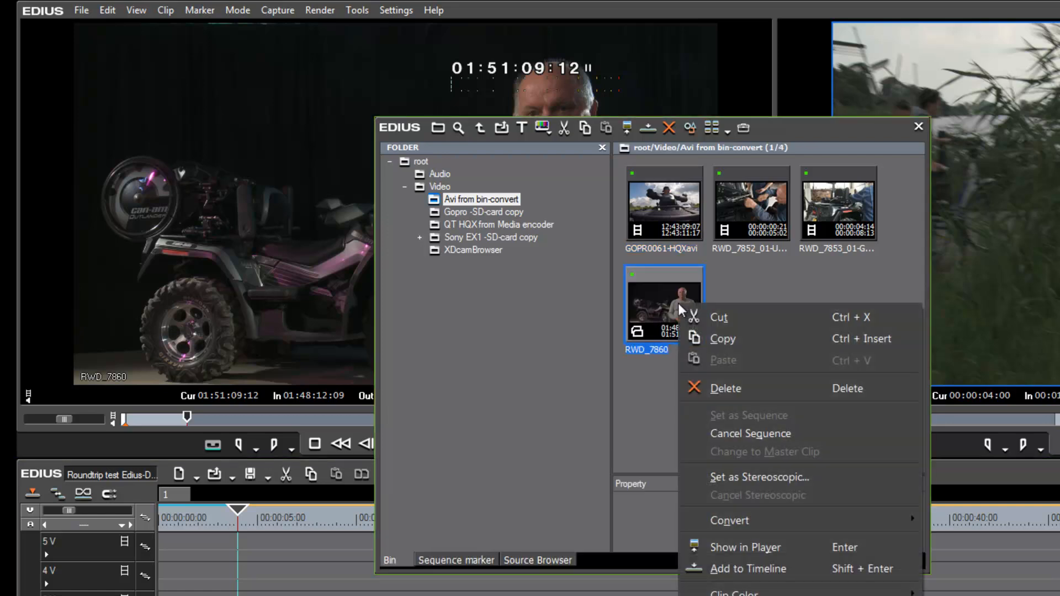
{"action": "mouse_move", "coordinate": [735, 523]}
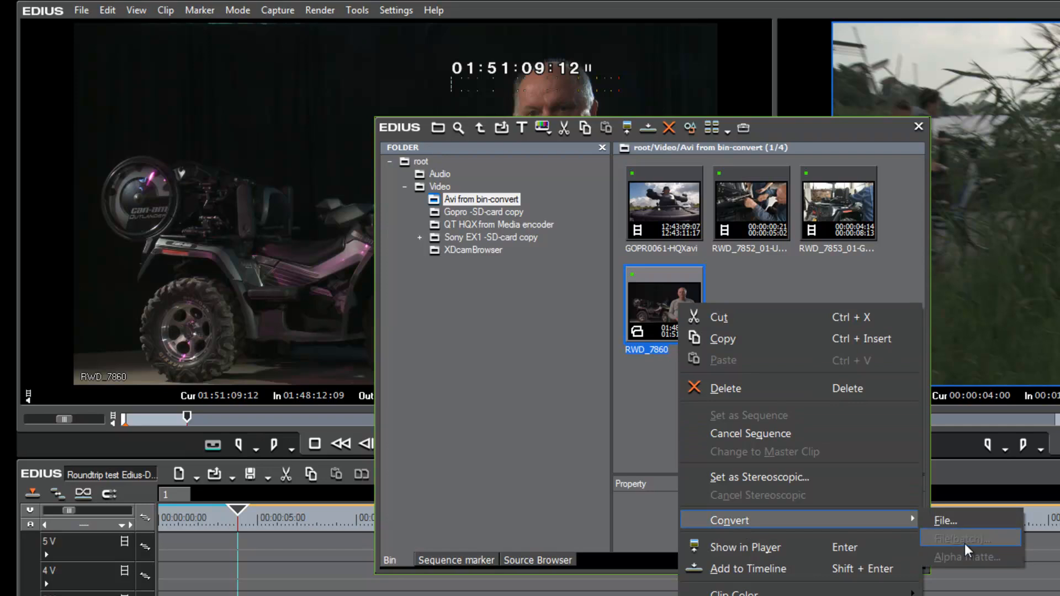
{"action": "left_click", "coordinate": [673, 330]}
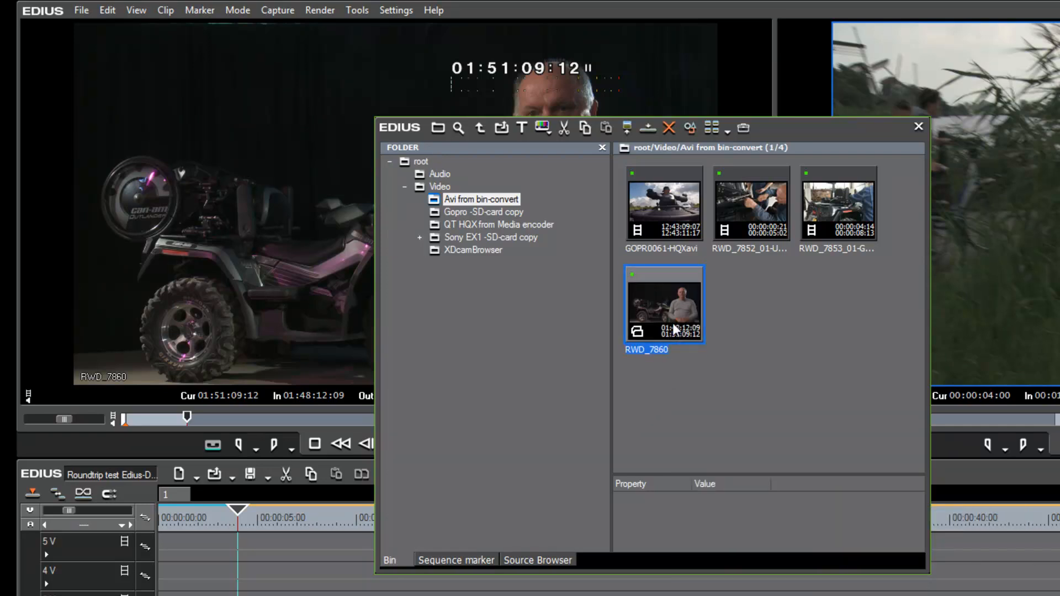
{"action": "key", "text": "Delete"}
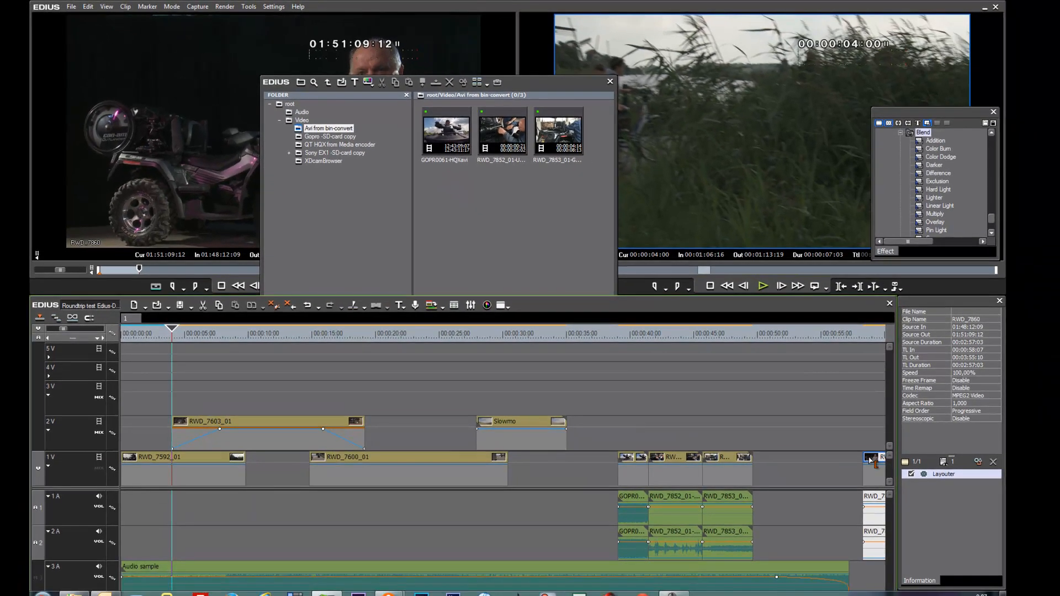
Step: Select the three converted clips and move them earlier so they start at about 00:00:35
{"action": "left_click_drag", "start_coordinate": [776, 458], "coordinate": [643, 530]}
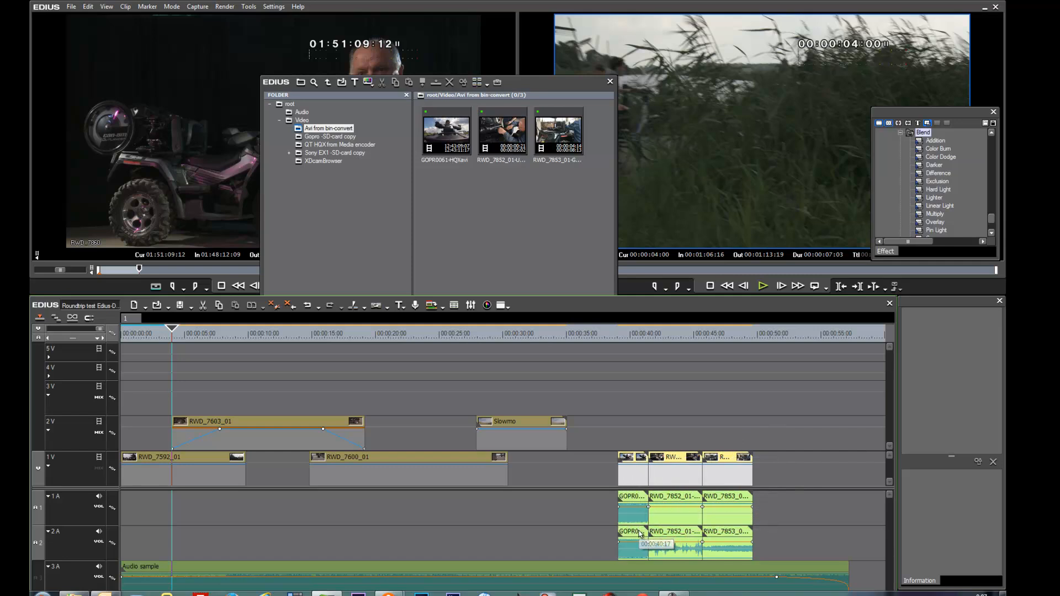
{"action": "left_click", "coordinate": [665, 458]}
{"action": "left_click_drag", "start_coordinate": [665, 458], "coordinate": [614, 458]}
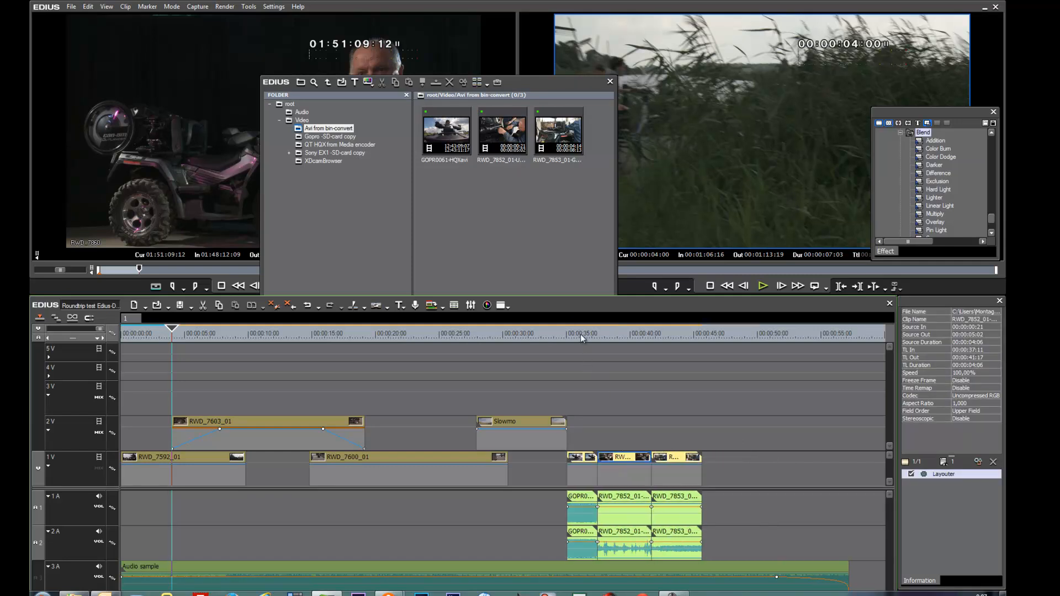
Step: Delete the audio of the three converted clips from tracks 1A and 2A
{"action": "left_click", "coordinate": [583, 334]}
{"action": "left_click_drag", "start_coordinate": [585, 338], "coordinate": [690, 343]}
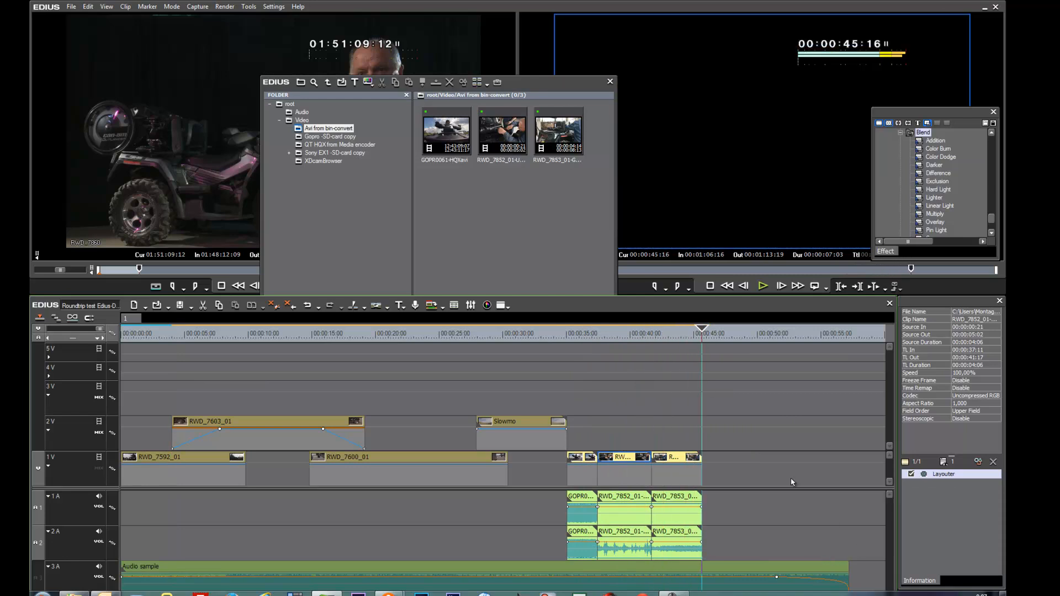
{"action": "left_click", "coordinate": [613, 461]}
{"action": "left_click_drag", "start_coordinate": [724, 505], "coordinate": [597, 547]}
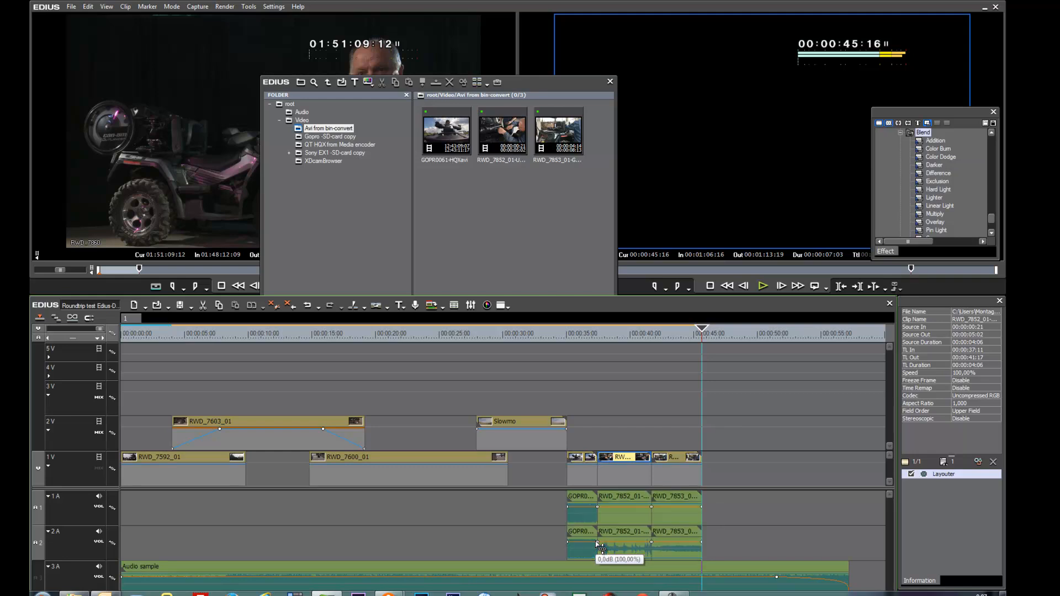
{"action": "left_click_drag", "start_coordinate": [713, 506], "coordinate": [583, 528]}
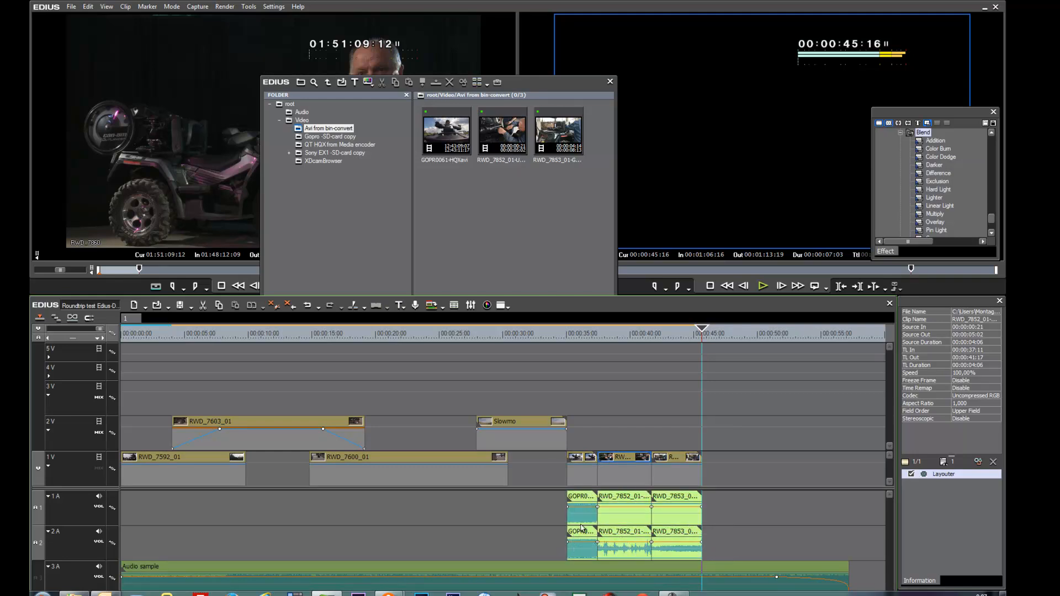
{"action": "key", "text": "Delete"}
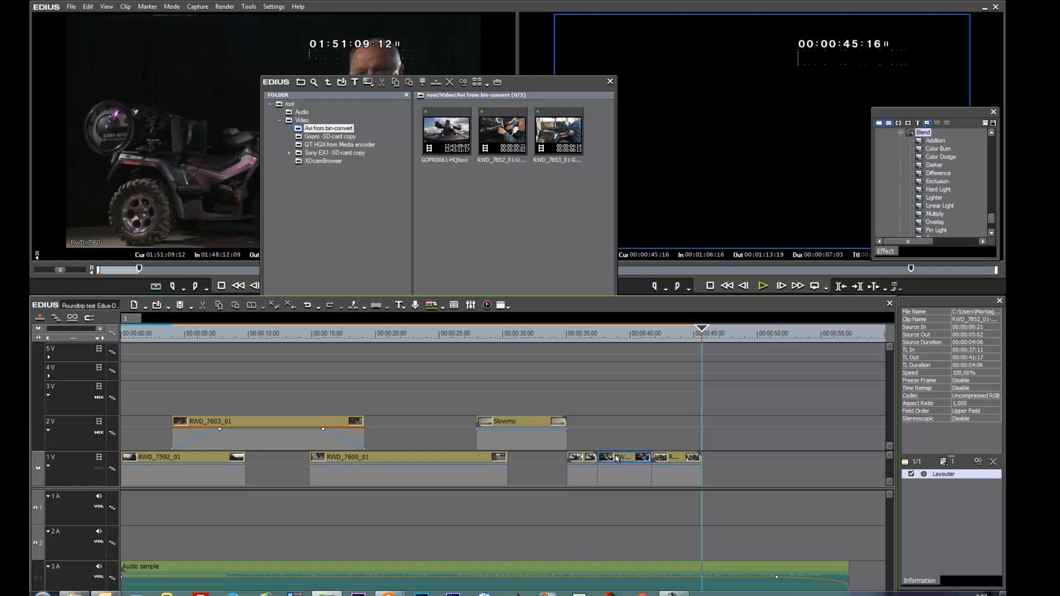
Step: Move the three converted clips off track 1V, stacking them on tracks 3V and 4V, with one placed near 00:00:25
{"action": "left_click_drag", "start_coordinate": [589, 458], "coordinate": [574, 387]}
{"action": "left_click_drag", "start_coordinate": [635, 464], "coordinate": [600, 370]}
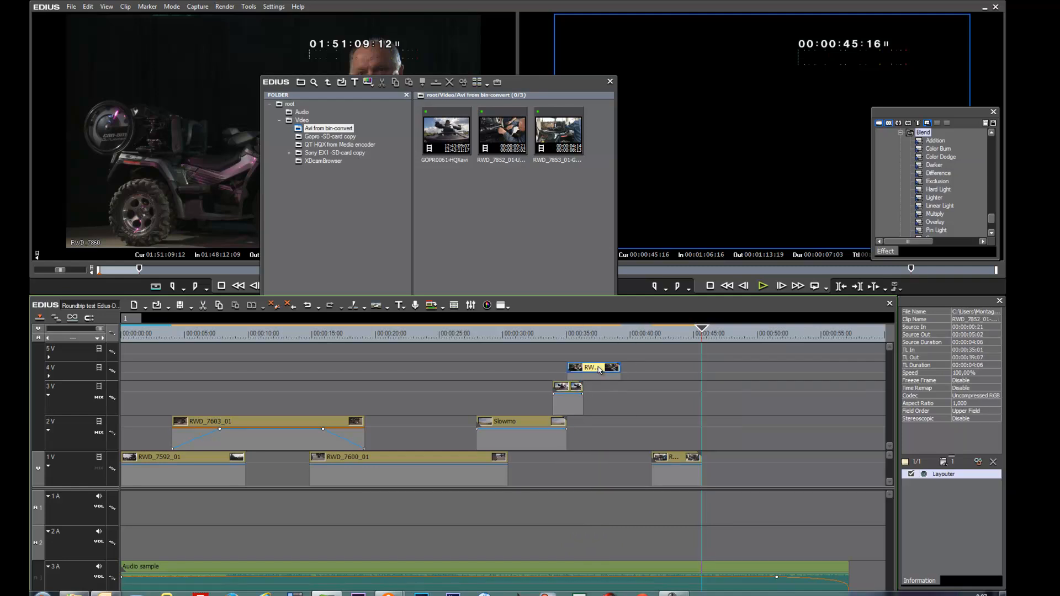
{"action": "left_click", "coordinate": [48, 376]}
{"action": "left_click_drag", "start_coordinate": [682, 478], "coordinate": [470, 381]}
{"action": "mouse_move", "coordinate": [432, 350]}
{"action": "left_mouse_down"}
{"action": "mouse_move", "coordinate": [416, 353]}
{"action": "mouse_move", "coordinate": [508, 353]}
{"action": "mouse_move", "coordinate": [424, 354]}
{"action": "left_mouse_up"}
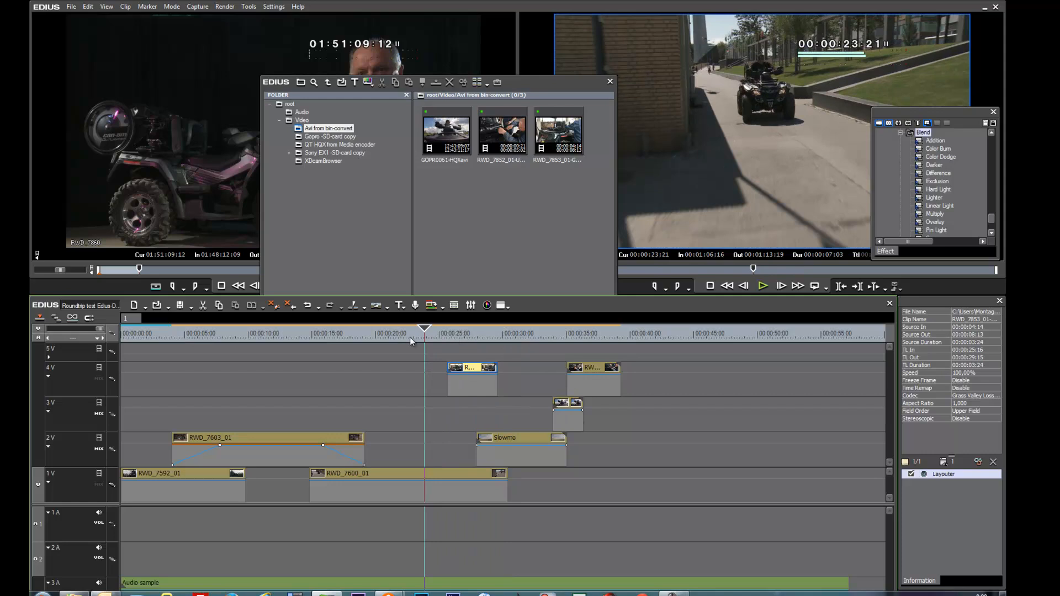
{"action": "left_click_drag", "start_coordinate": [425, 335], "coordinate": [436, 336]}
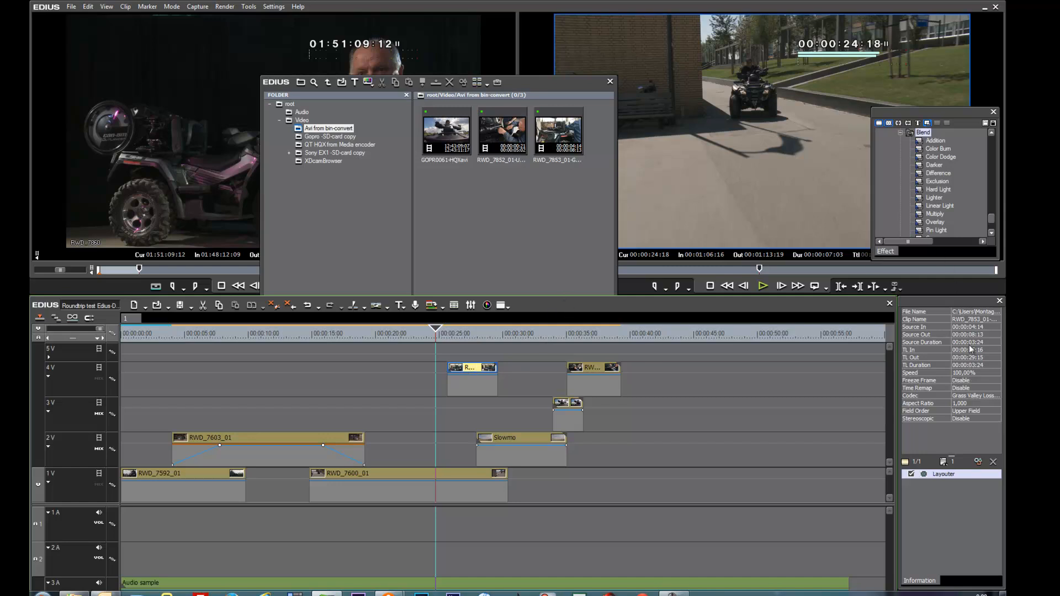
Step: Try enlarging the RWD_7853 clip to about 131.7% and repositioning it in the Layouter, without applying the change
{"action": "left_click_drag", "start_coordinate": [965, 303], "coordinate": [818, 231]}
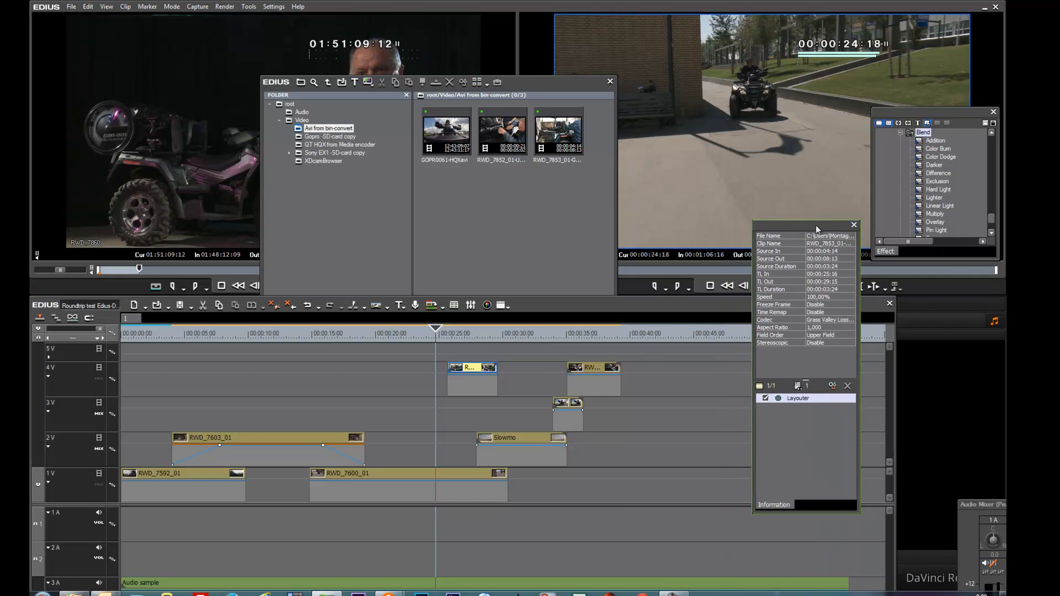
{"action": "left_click", "coordinate": [795, 399]}
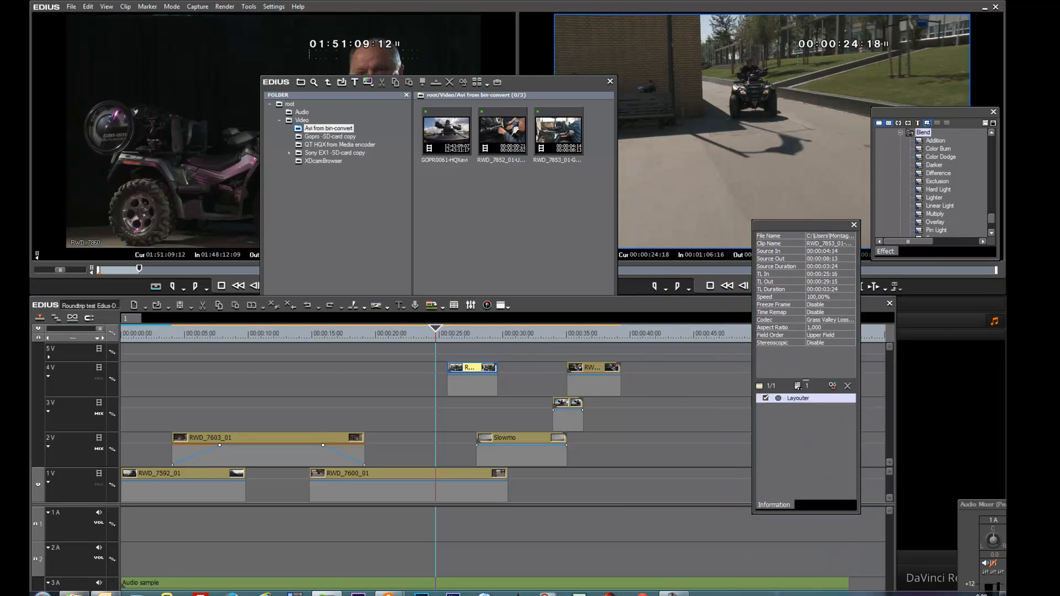
{"action": "left_click", "coordinate": [798, 386]}
{"action": "left_click_drag", "start_coordinate": [769, 131], "coordinate": [519, 64]}
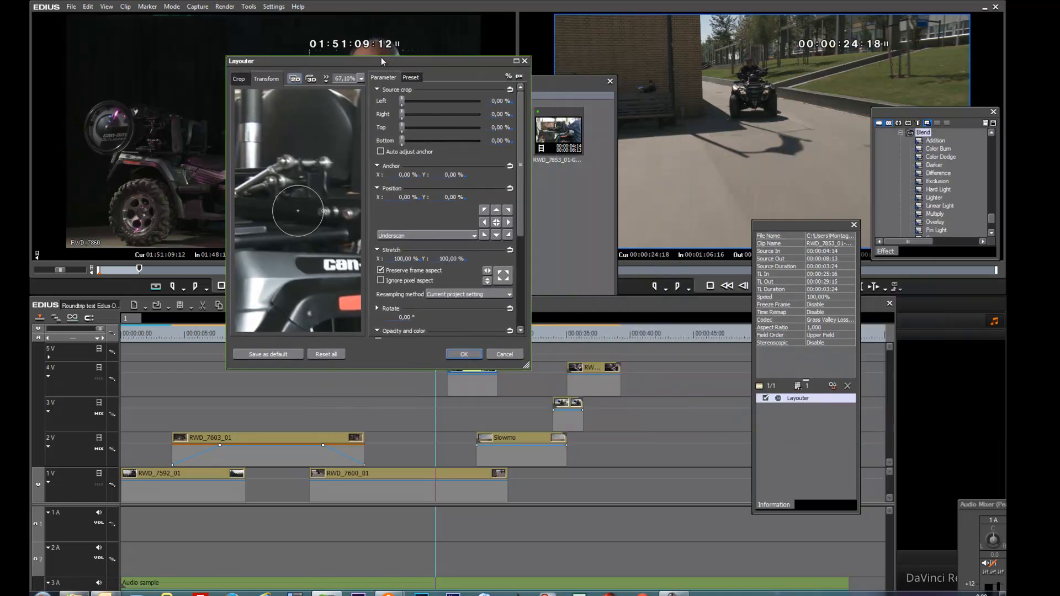
{"action": "left_click", "coordinate": [516, 62]}
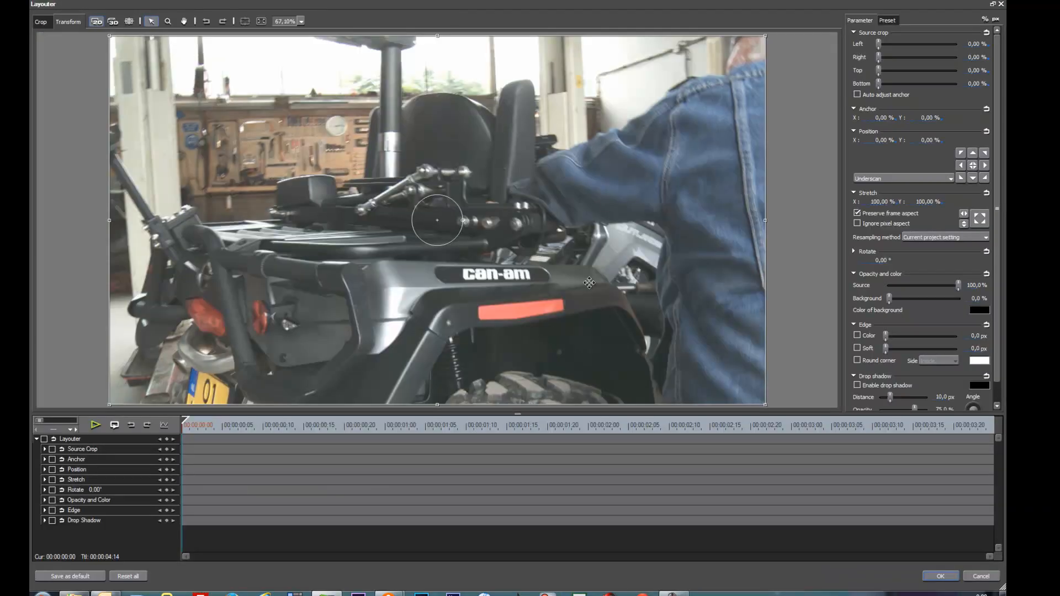
{"action": "left_click_drag", "start_coordinate": [765, 221], "coordinate": [869, 222]}
{"action": "left_click_drag", "start_coordinate": [454, 212], "coordinate": [499, 243]}
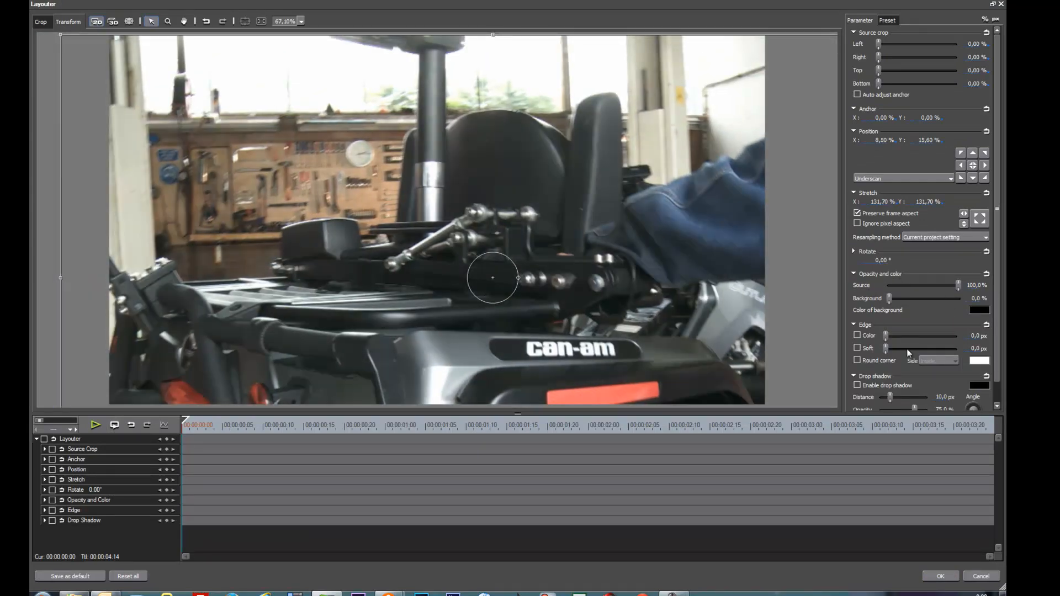
{"action": "left_click", "coordinate": [980, 577]}
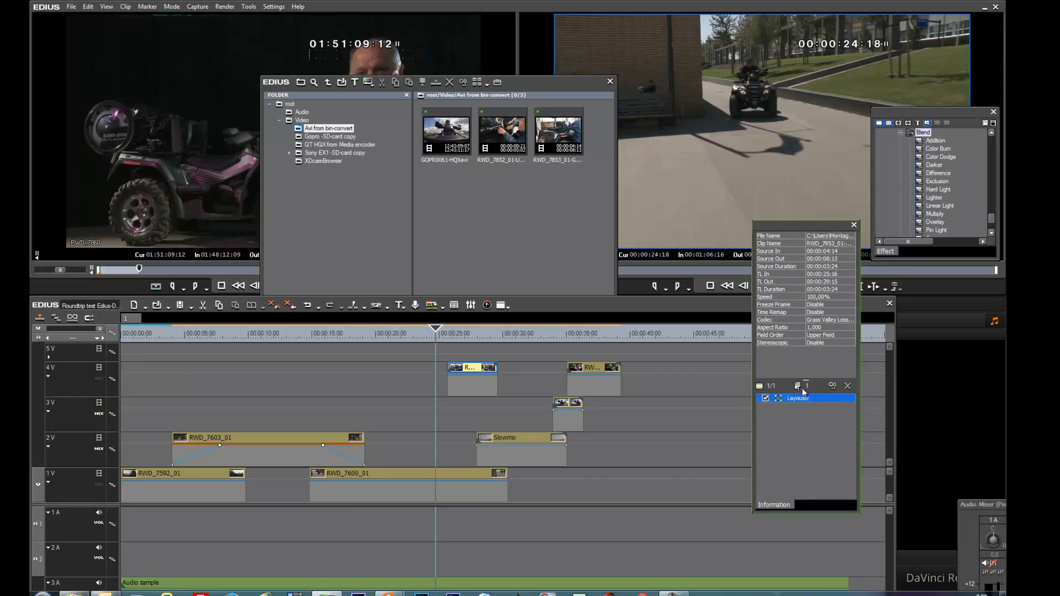
{"action": "left_click_drag", "start_coordinate": [786, 226], "coordinate": [932, 303]}
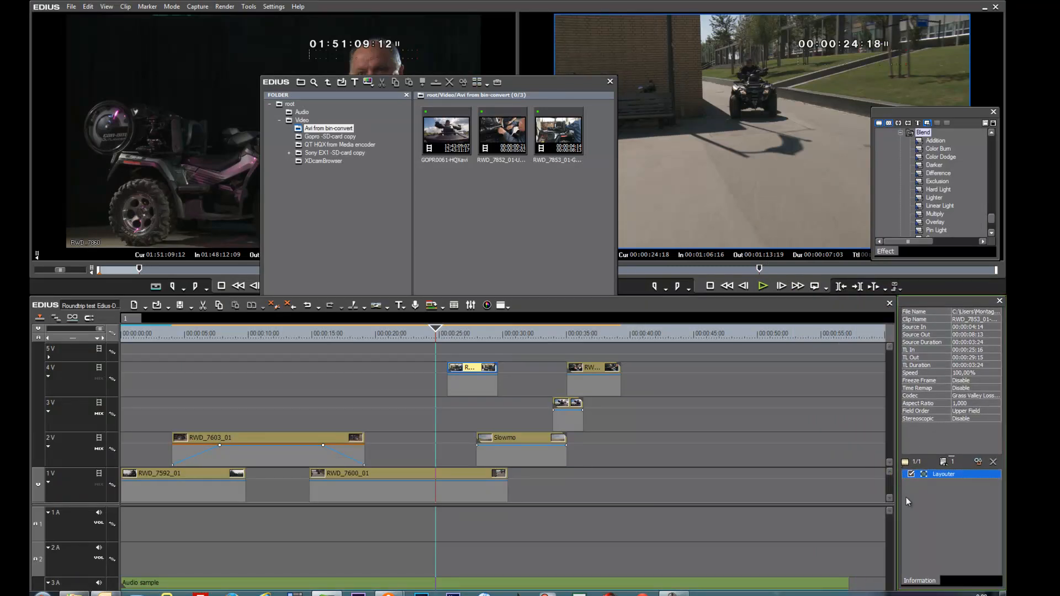
Step: Scrub through the layered timeline and inspect the clips and audio sample to review the edit
{"action": "mouse_move", "coordinate": [933, 479]}
{"action": "mouse_move", "coordinate": [393, 335]}
{"action": "left_mouse_down"}
{"action": "mouse_move", "coordinate": [409, 338]}
{"action": "mouse_move", "coordinate": [403, 343]}
{"action": "left_mouse_up"}
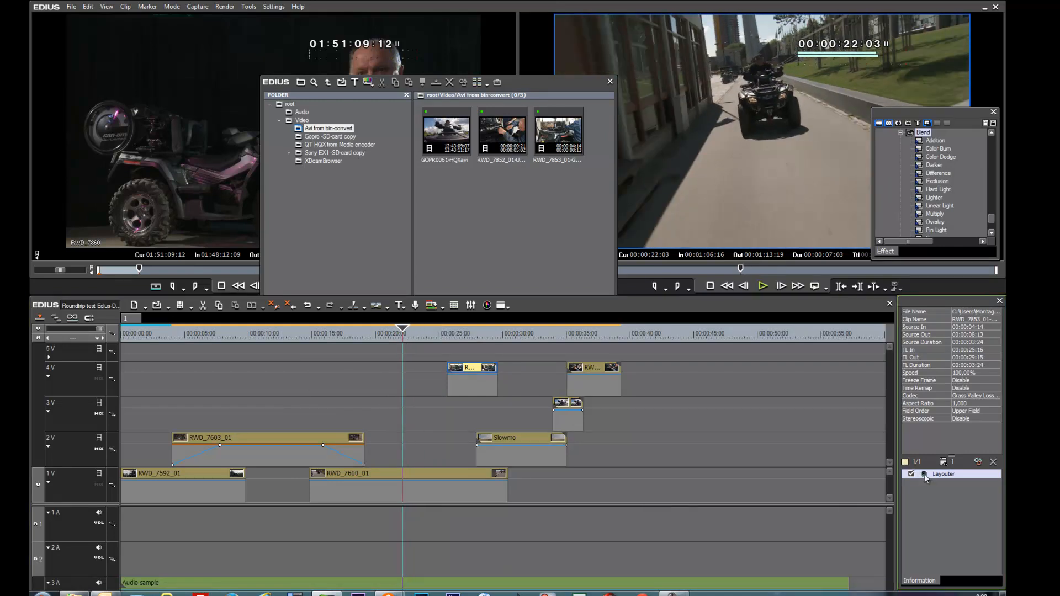
{"action": "left_click", "coordinate": [404, 336]}
{"action": "left_click_drag", "start_coordinate": [404, 336], "coordinate": [414, 336]}
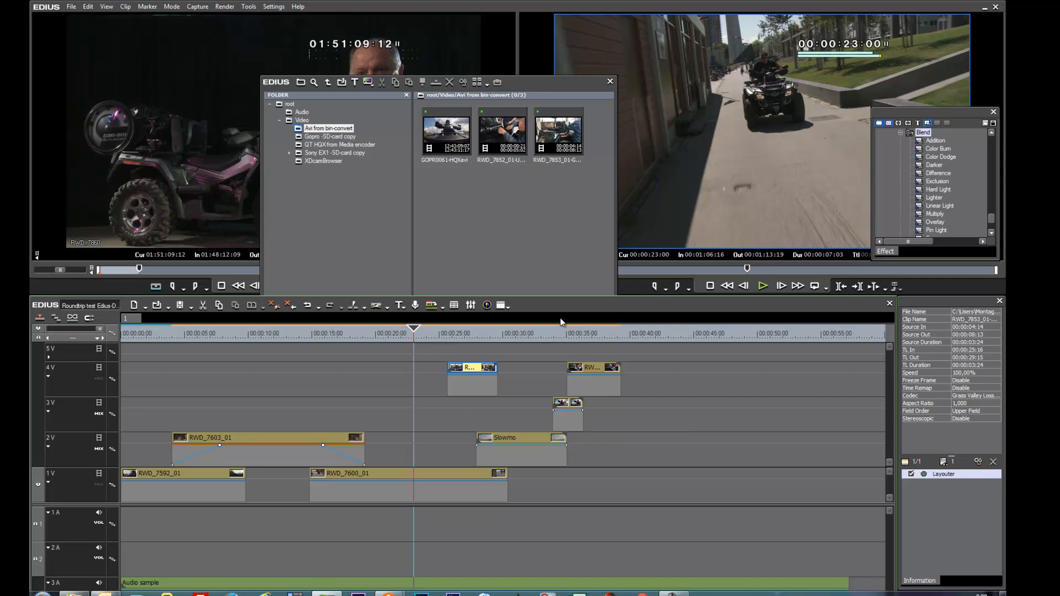
{"action": "left_click_drag", "start_coordinate": [562, 304], "coordinate": [563, 229]}
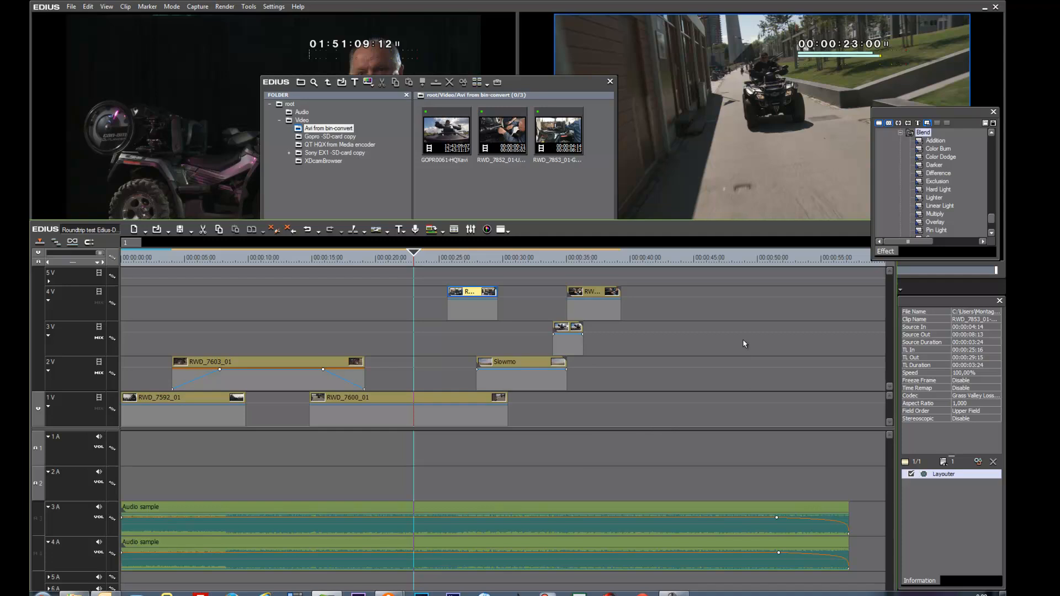
{"action": "left_click", "coordinate": [476, 258]}
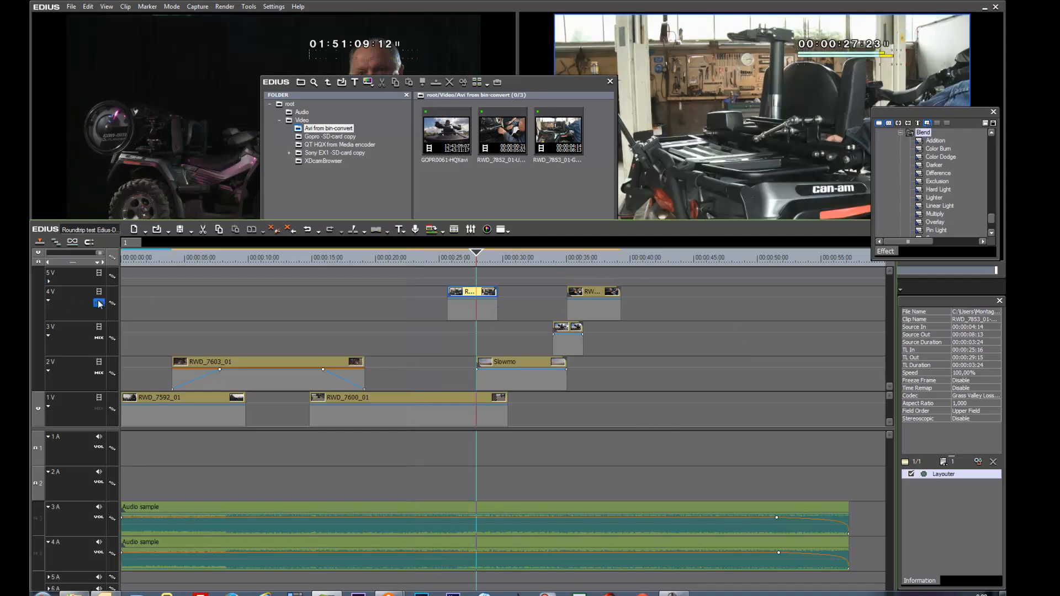
{"action": "left_click", "coordinate": [483, 306]}
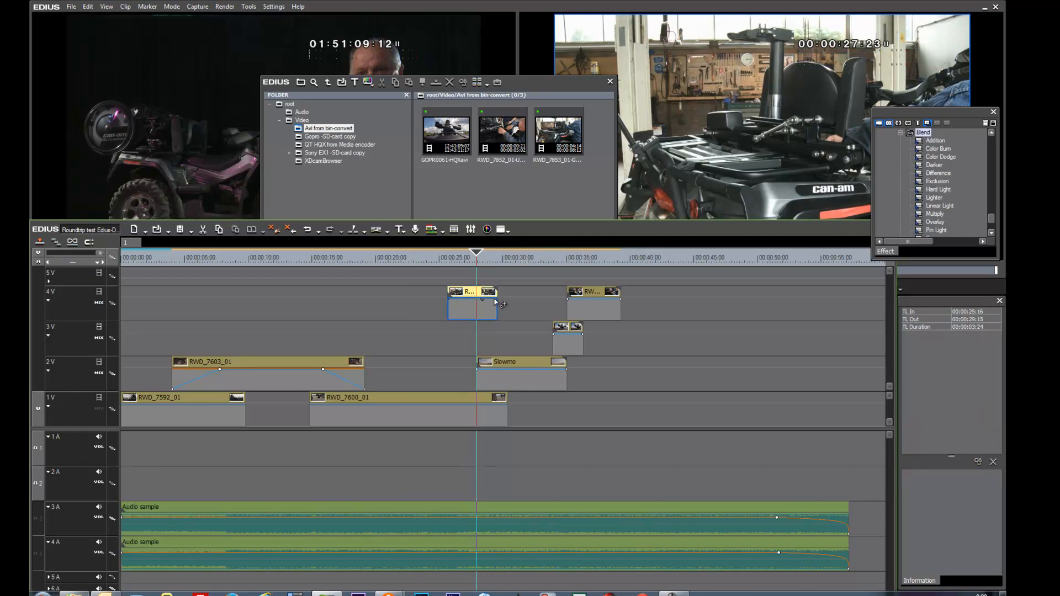
{"action": "left_click", "coordinate": [330, 190]}
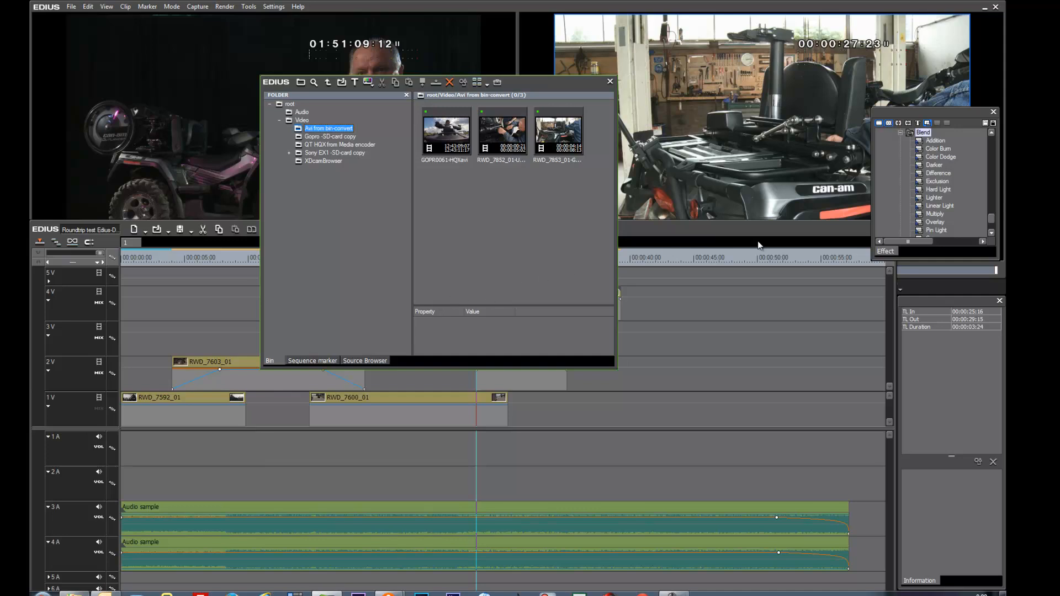
{"action": "left_click", "coordinate": [525, 512]}
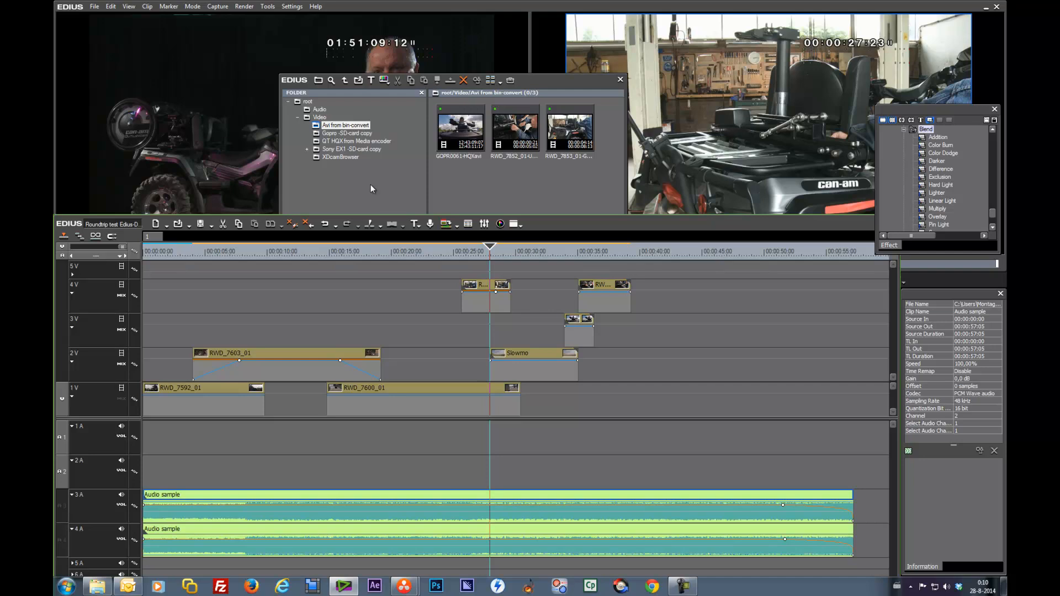
Step: Start an AAF project export and browse to the Edius to Davinci folder inside Round trip testen Edius - Davinci 11\AAF exports
{"action": "left_click", "coordinate": [95, 12]}
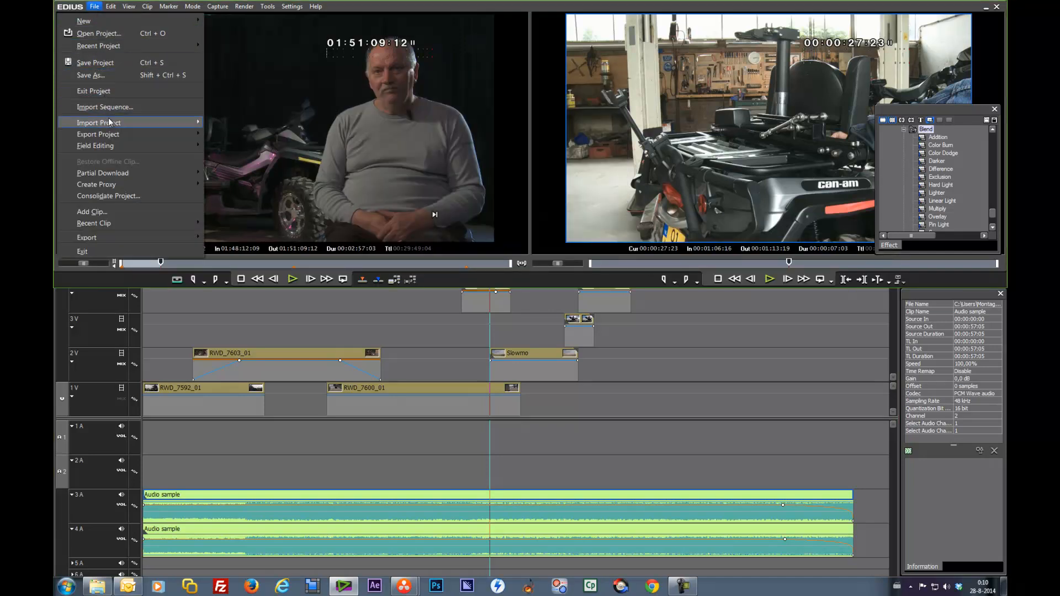
{"action": "mouse_move", "coordinate": [112, 136]}
{"action": "left_click", "coordinate": [218, 138]}
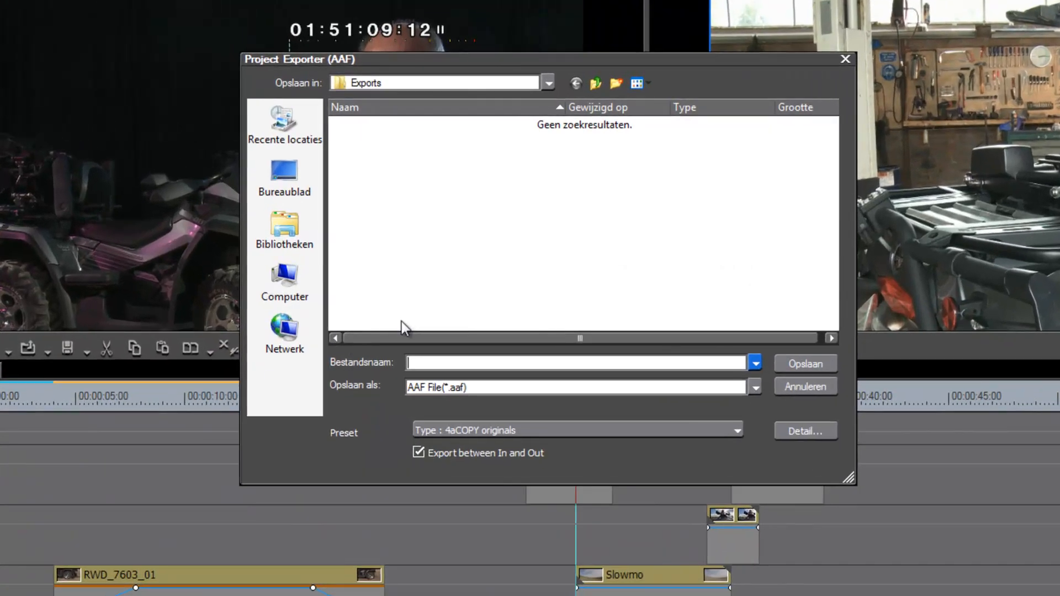
{"action": "left_click", "coordinate": [548, 84]}
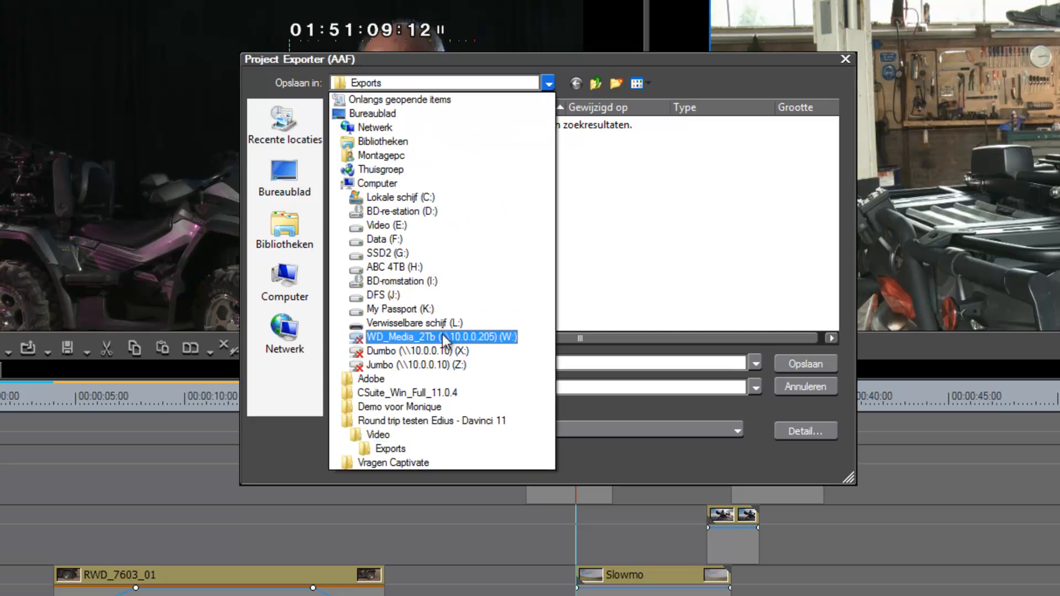
{"action": "left_click", "coordinate": [419, 422]}
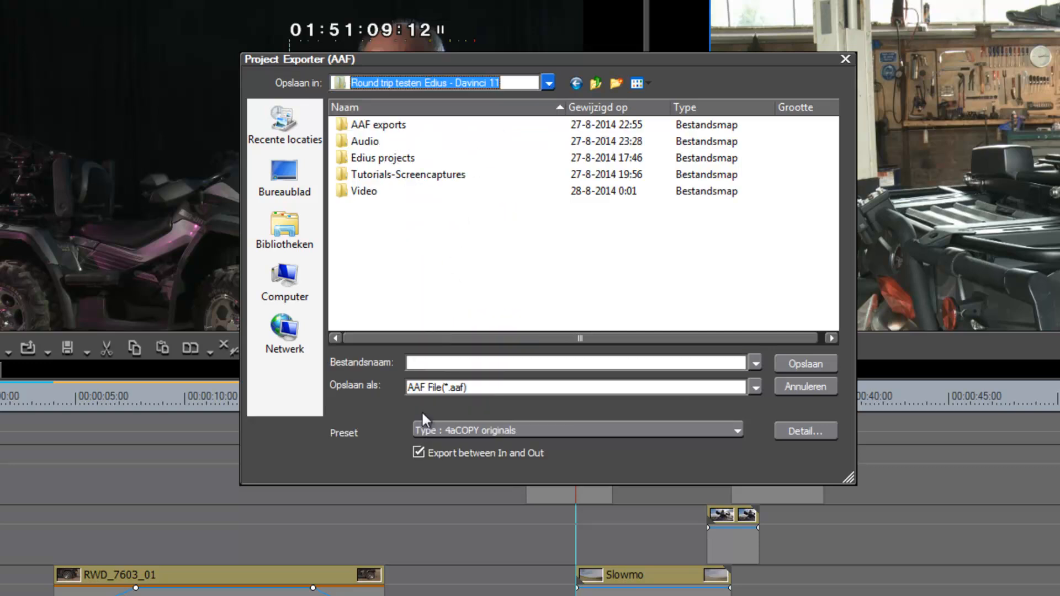
{"action": "double_click", "coordinate": [365, 126]}
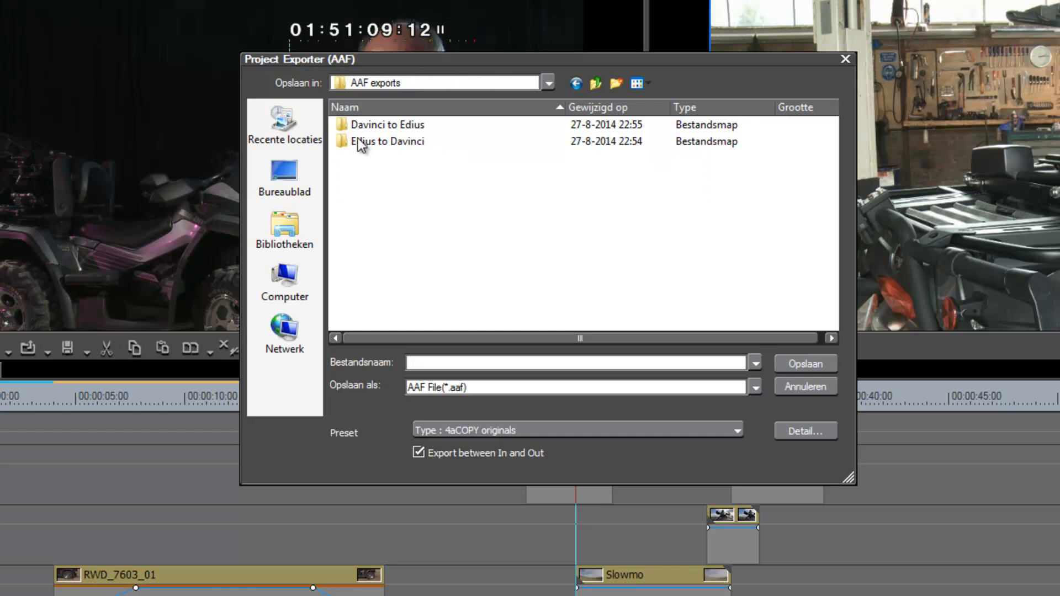
{"action": "double_click", "coordinate": [346, 141]}
Step: Name the export file test and choose the Type : 4aHQXOnlineSF preset
{"action": "left_click", "coordinate": [468, 365]}
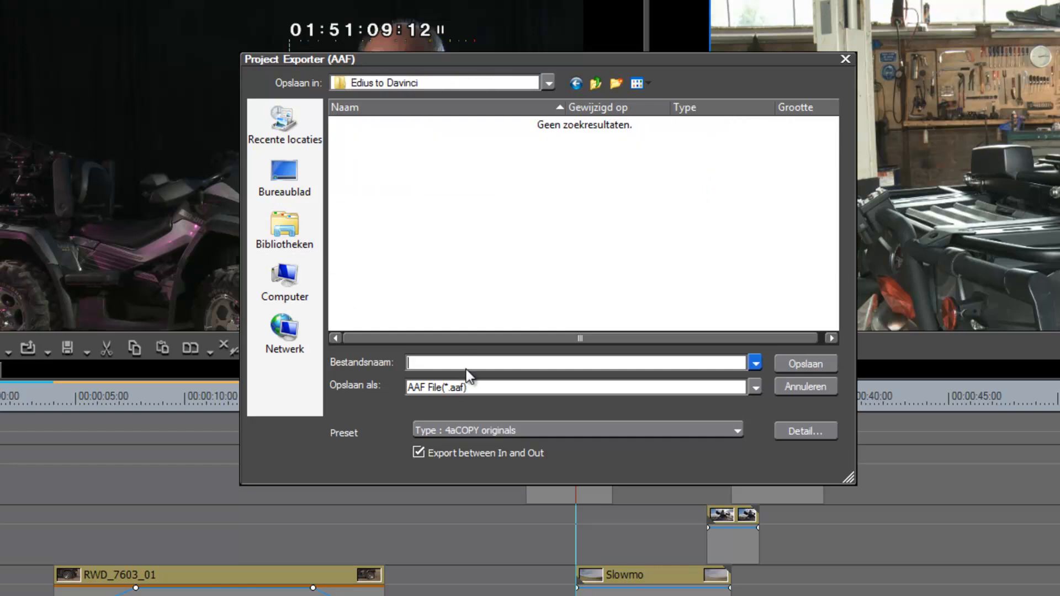
{"action": "type", "text": "test"}
{"action": "left_click", "coordinate": [734, 429]}
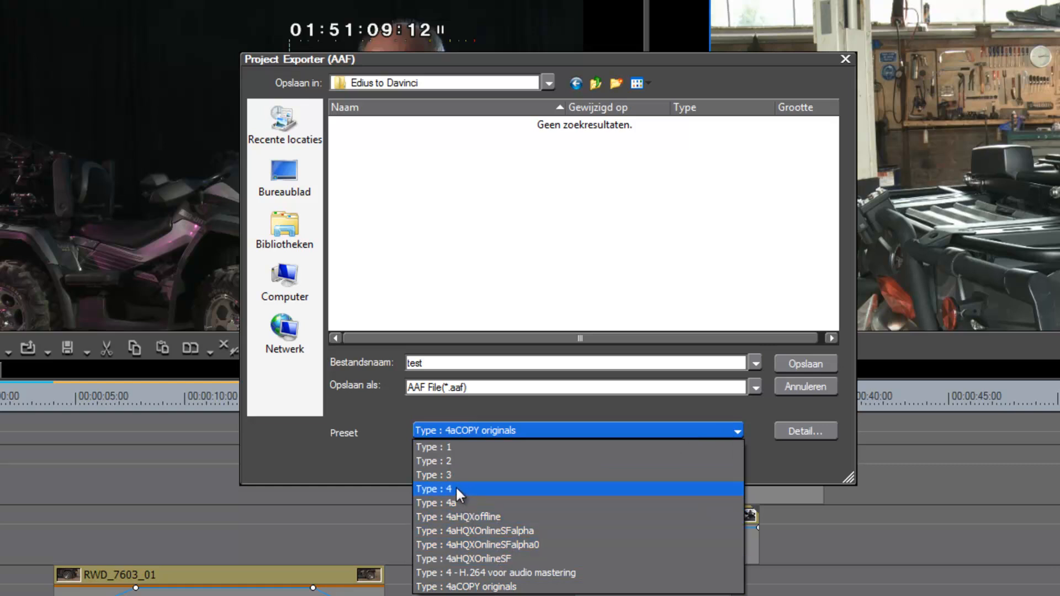
{"action": "left_click", "coordinate": [466, 558]}
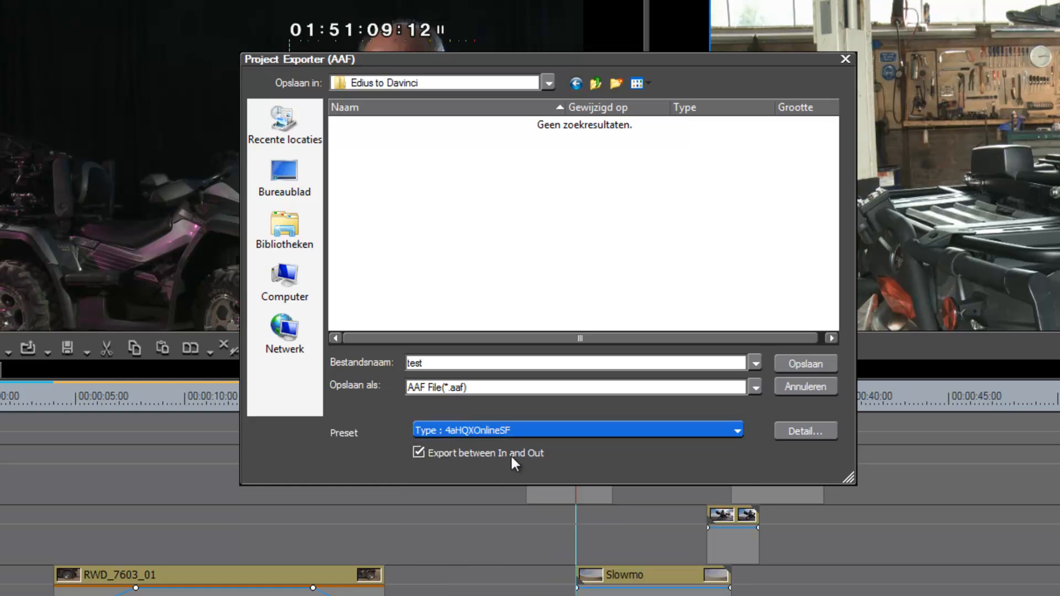
Step: Open the preset's detail settings, adjust the copy margin, and confirm the modified preset
{"action": "left_click", "coordinate": [801, 433]}
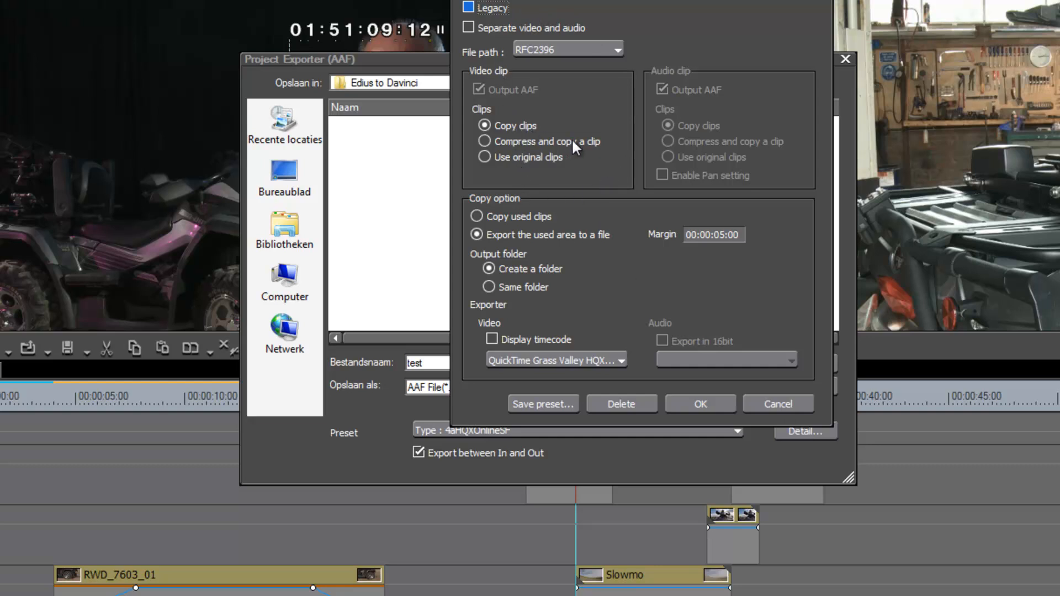
{"action": "left_click", "coordinate": [721, 239]}
{"action": "left_click", "coordinate": [618, 355]}
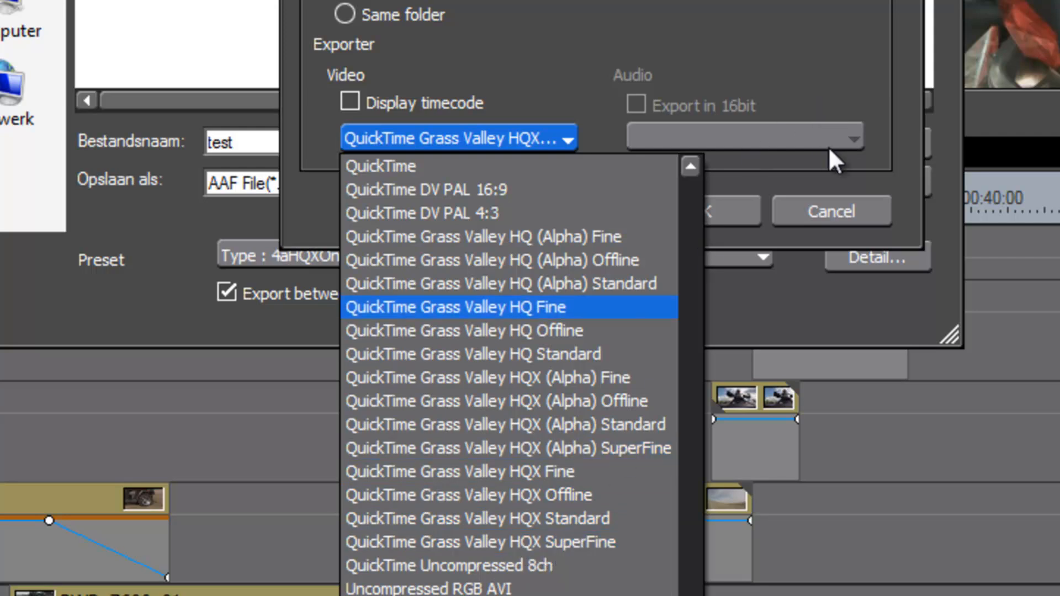
{"action": "left_click", "coordinate": [861, 164]}
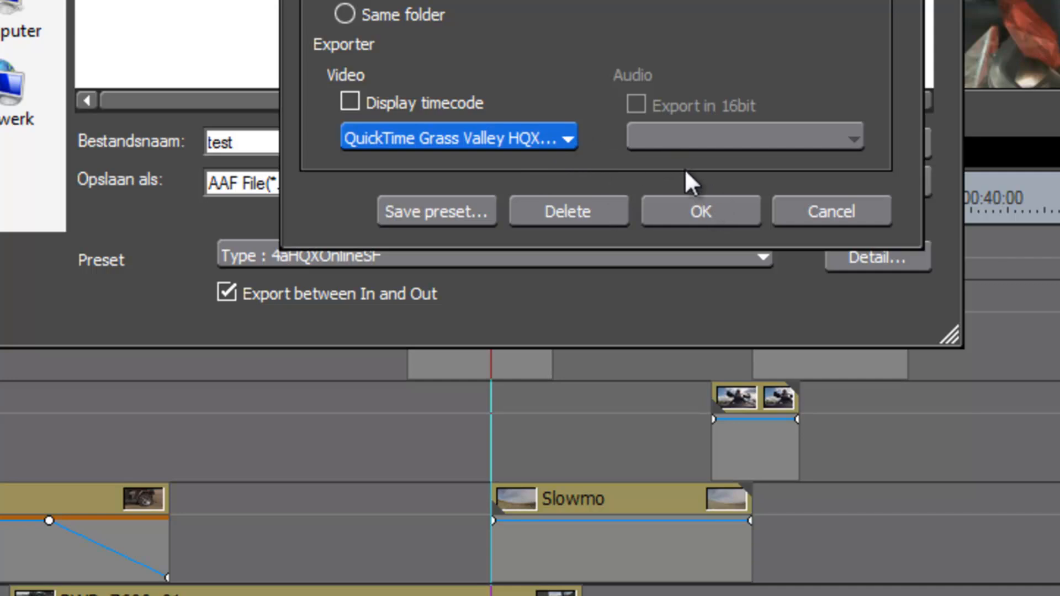
{"action": "left_click", "coordinate": [695, 210]}
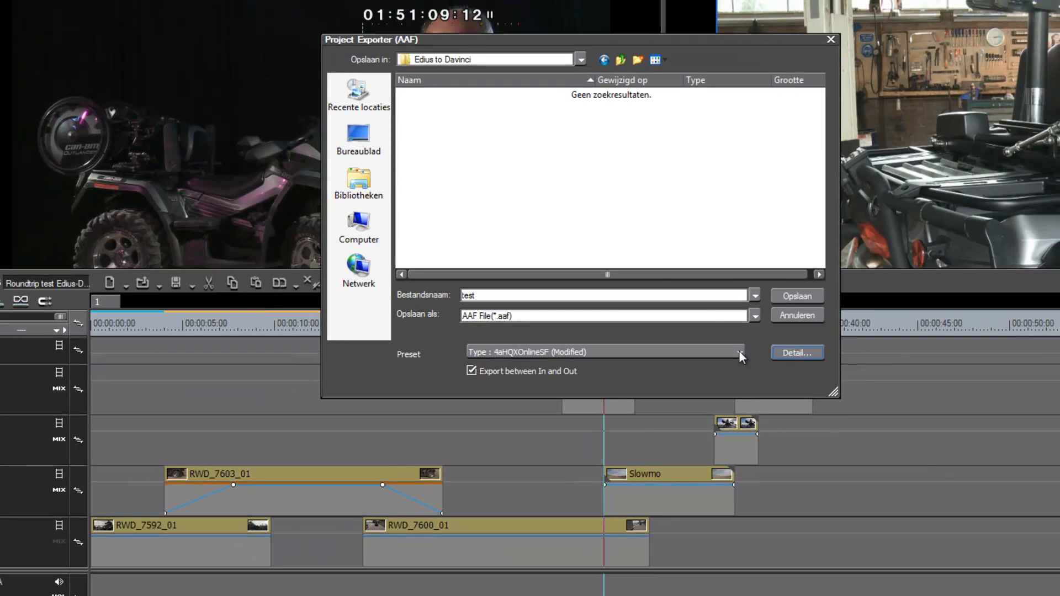
Step: Inspect the 4aCOPY originals preset's detail settings, then reselect the Type : 4aHQXOnlineSF preset
{"action": "left_click", "coordinate": [739, 354]}
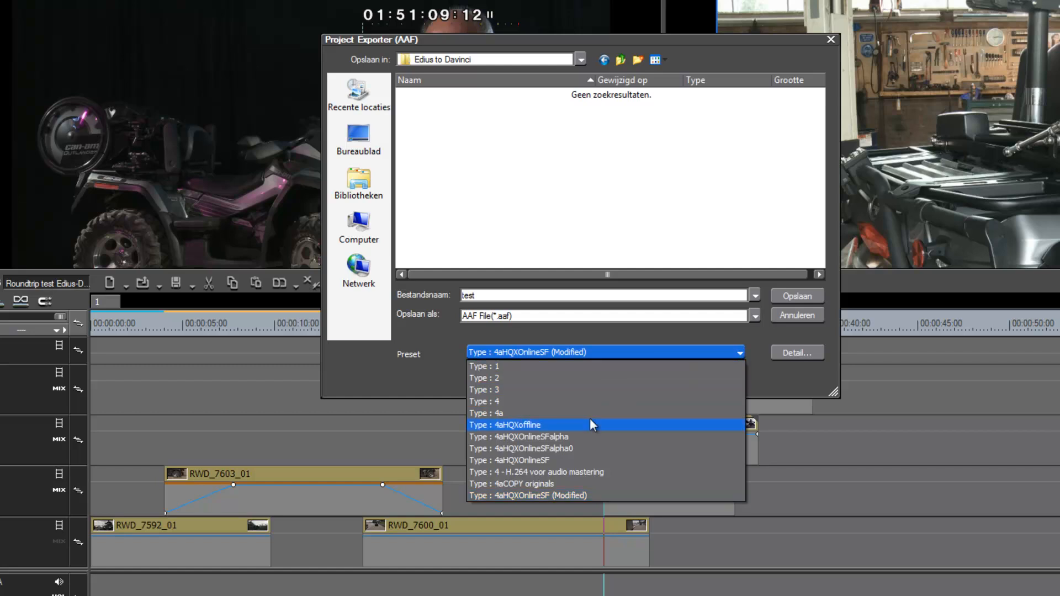
{"action": "left_click", "coordinate": [571, 484]}
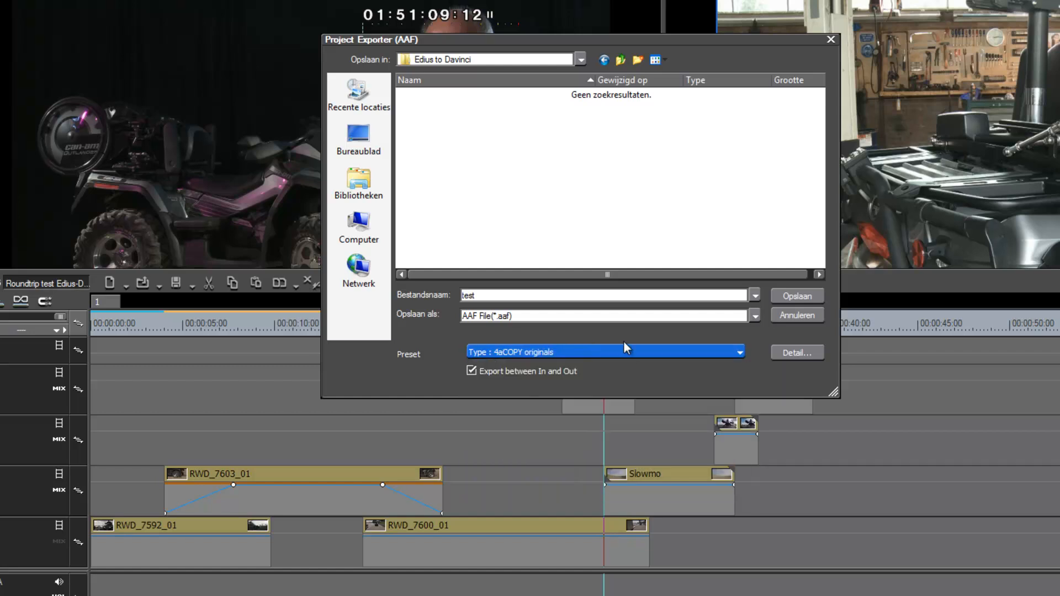
{"action": "left_click", "coordinate": [793, 353]}
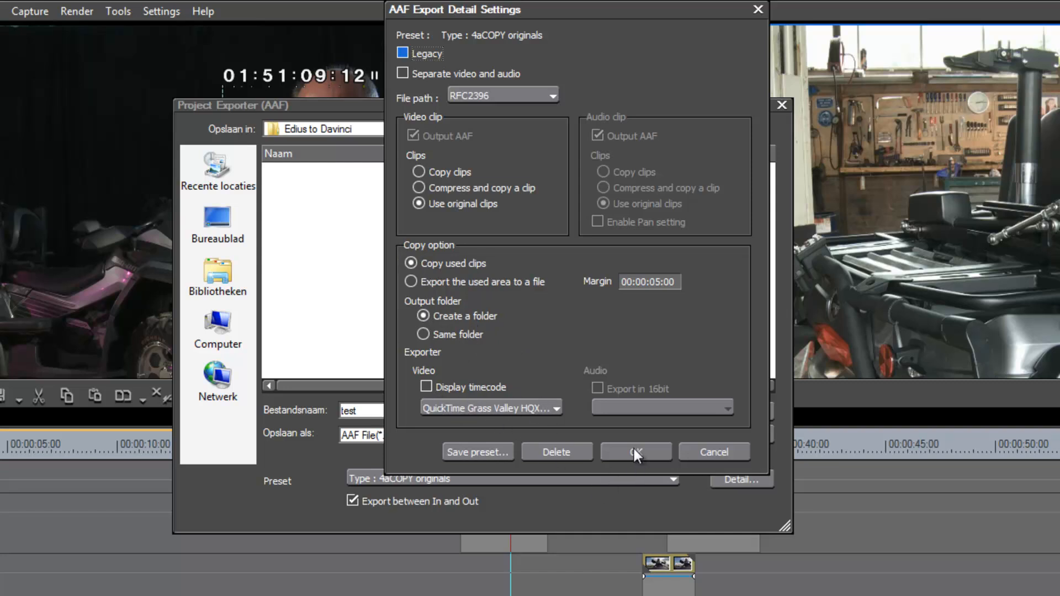
{"action": "left_click", "coordinate": [708, 455]}
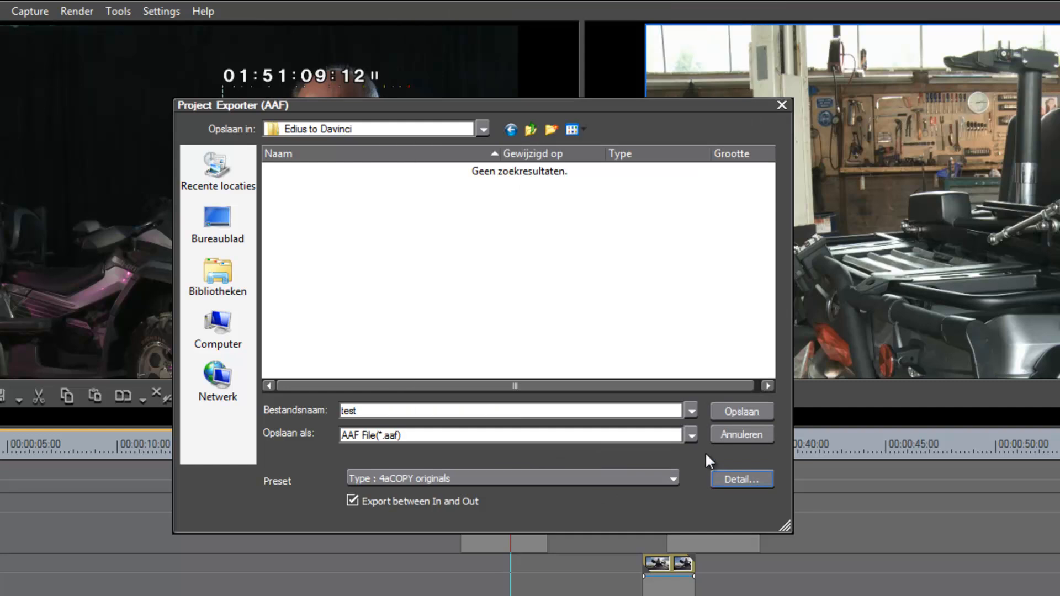
{"action": "left_click", "coordinate": [668, 476]}
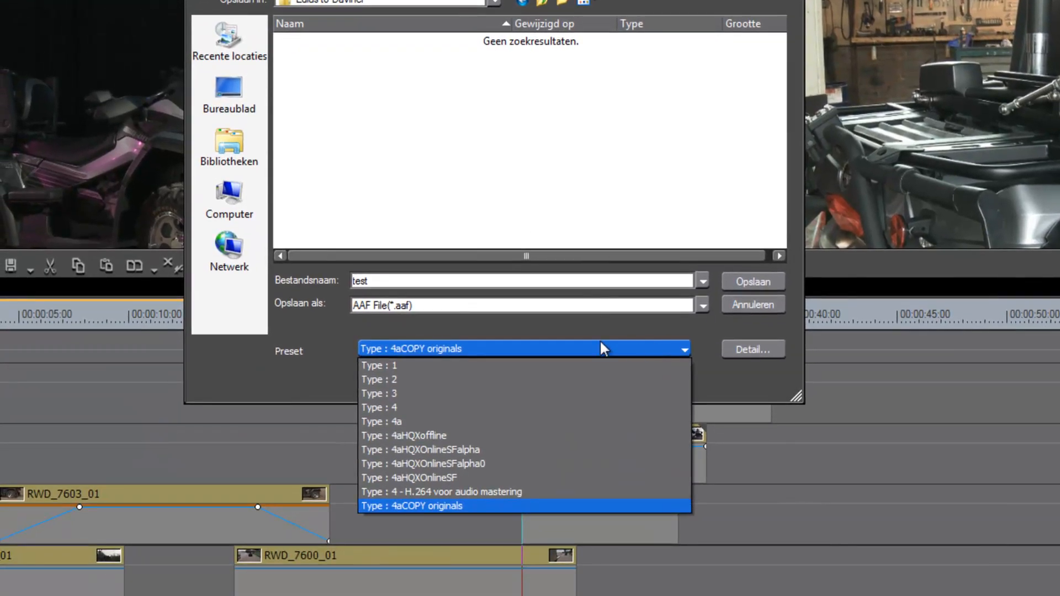
{"action": "left_click", "coordinate": [490, 477]}
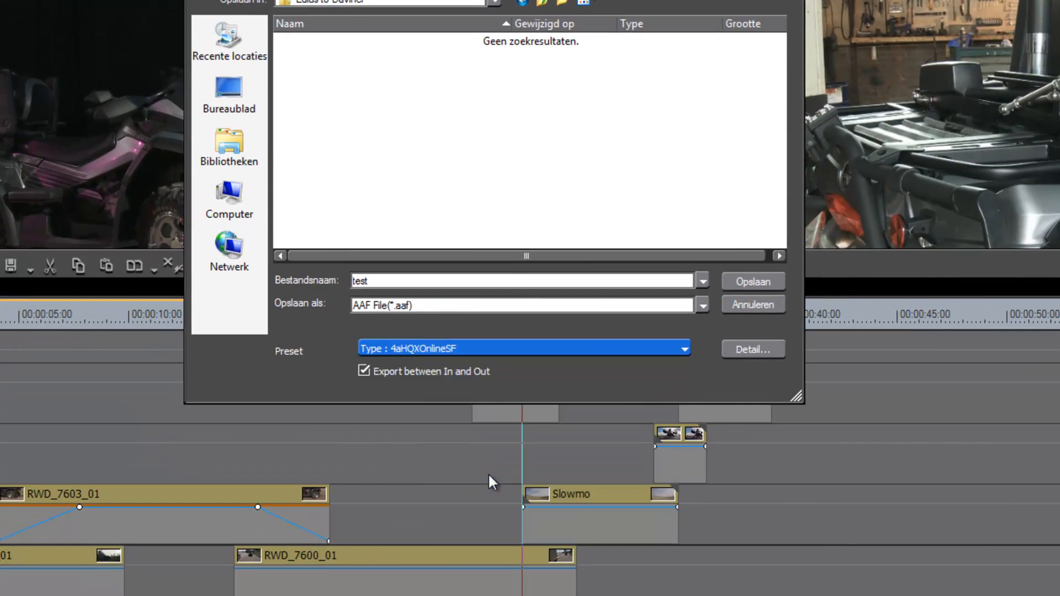
Step: Turn off Export between In and Out, keep the Type : 4aHQXOnlineSF preset, and save the AAF export
{"action": "key", "text": "Tab"}
{"action": "key", "text": "space"}
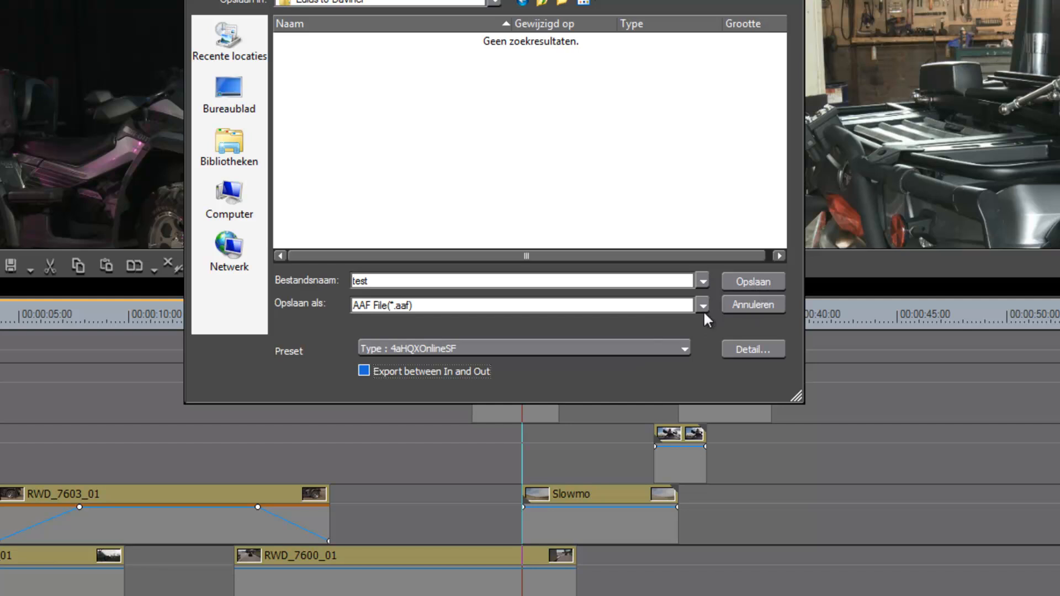
{"action": "left_click", "coordinate": [682, 347]}
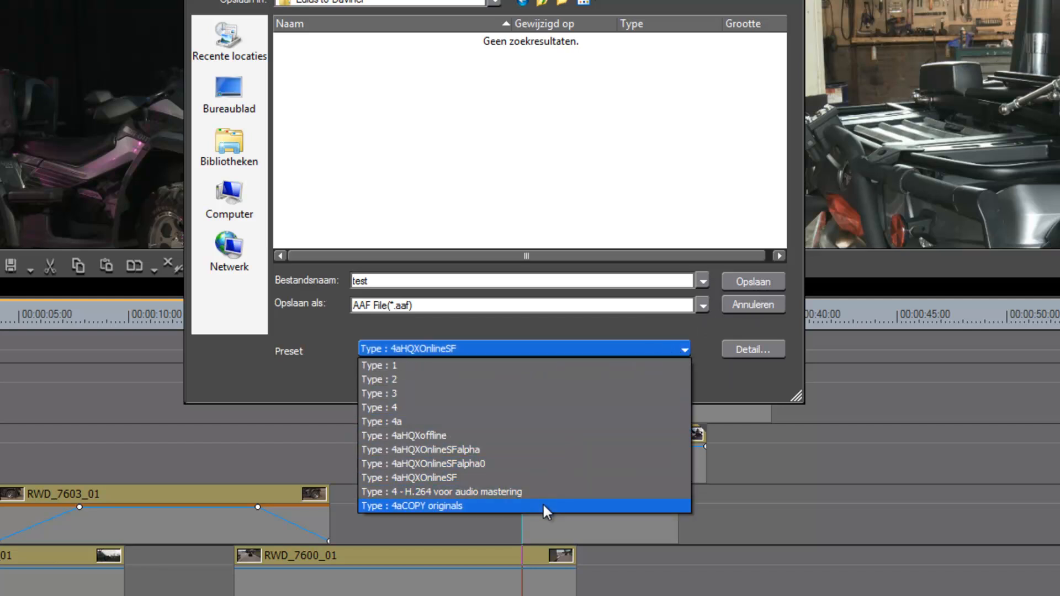
{"action": "left_click", "coordinate": [706, 327]}
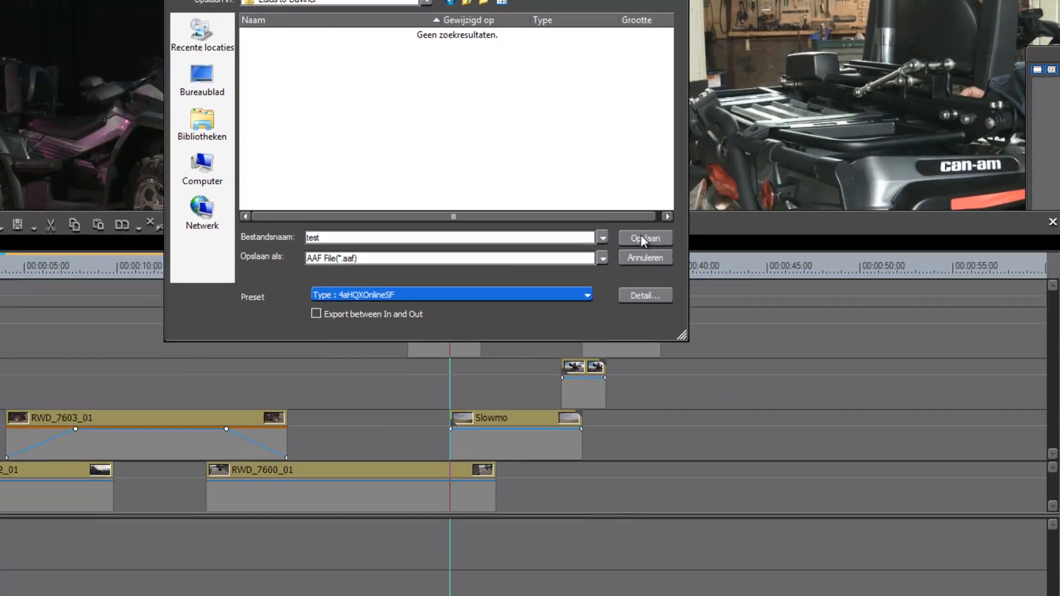
{"action": "left_click", "coordinate": [748, 282]}
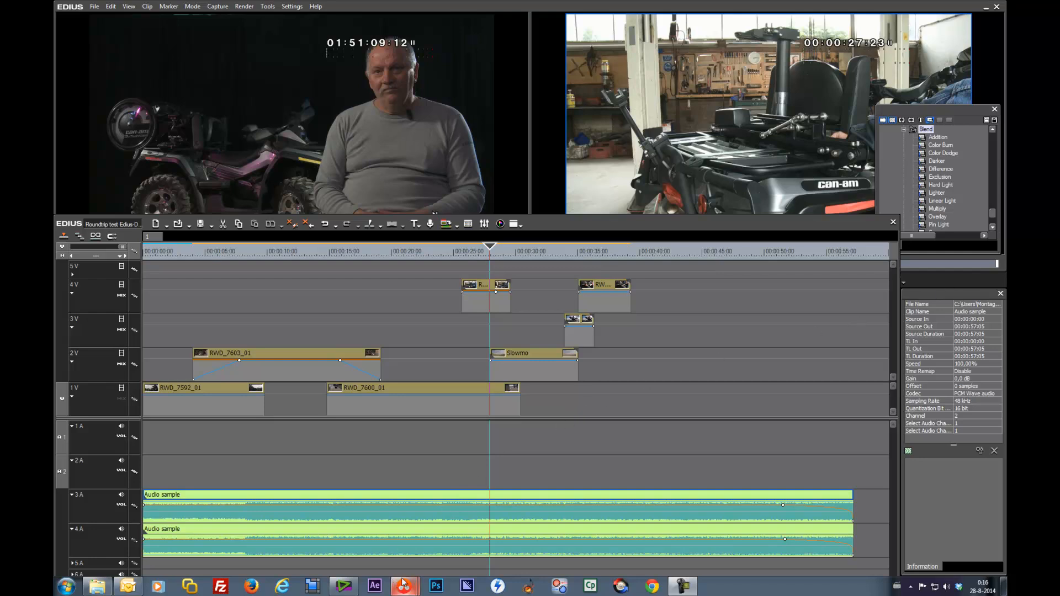
Step: Switch to DaVinci Resolve and start importing an AAF, EDL or XML file
{"action": "mouse_move", "coordinate": [404, 586]}
{"action": "left_click", "coordinate": [353, 536]}
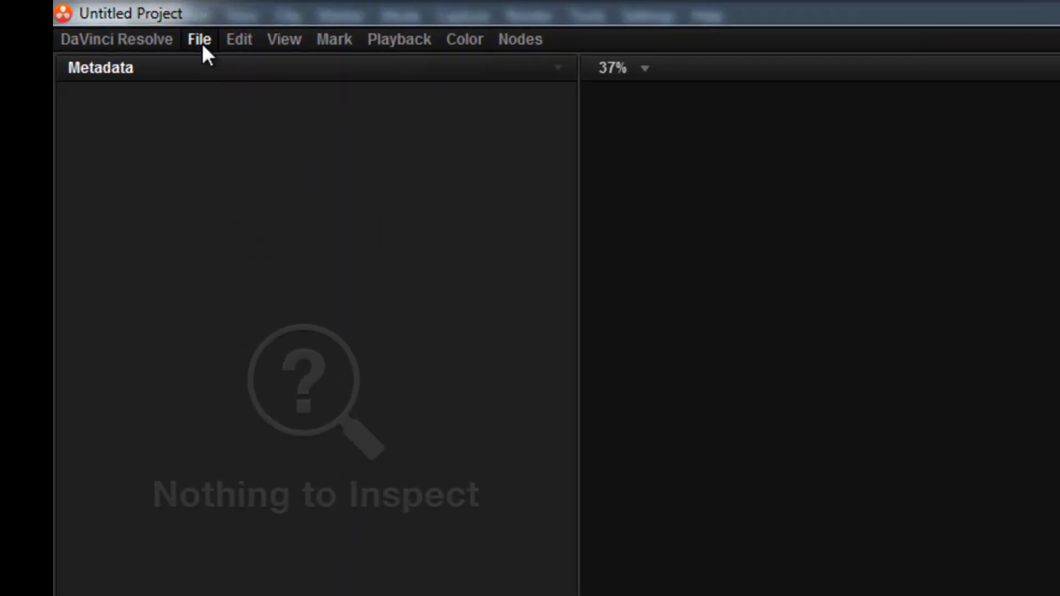
{"action": "left_click", "coordinate": [112, 16]}
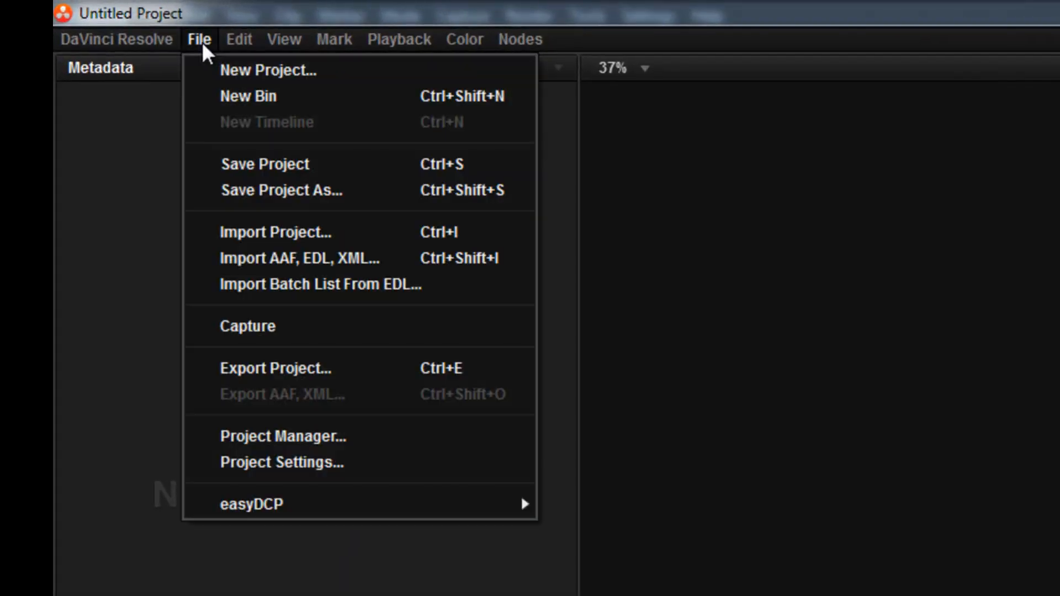
{"action": "left_click", "coordinate": [245, 256]}
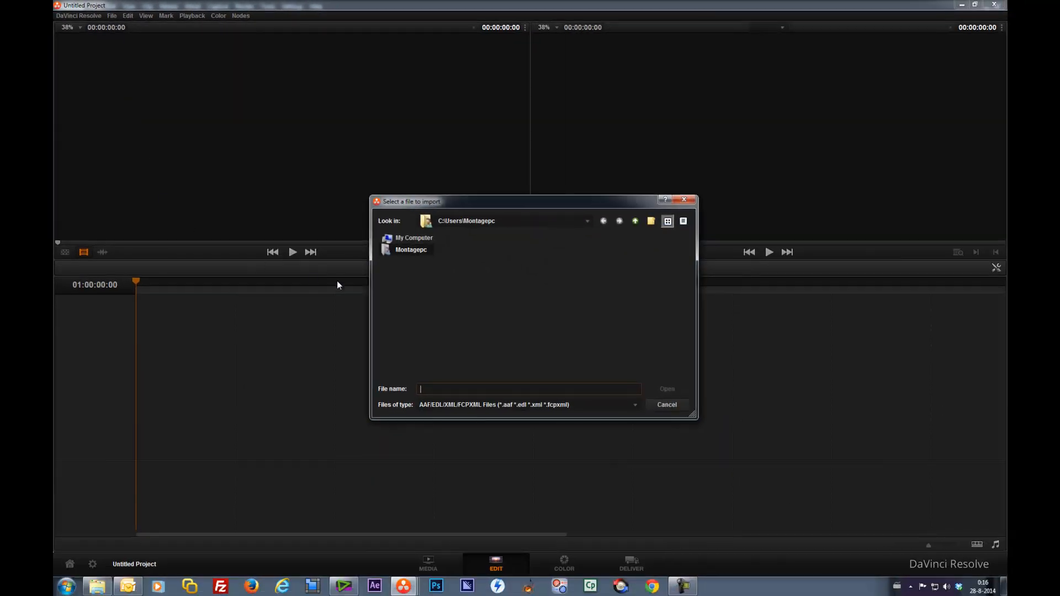
Step: Try to open the recent Davinci Exports back to Edius folder in the import browser
{"action": "left_click", "coordinate": [589, 221]}
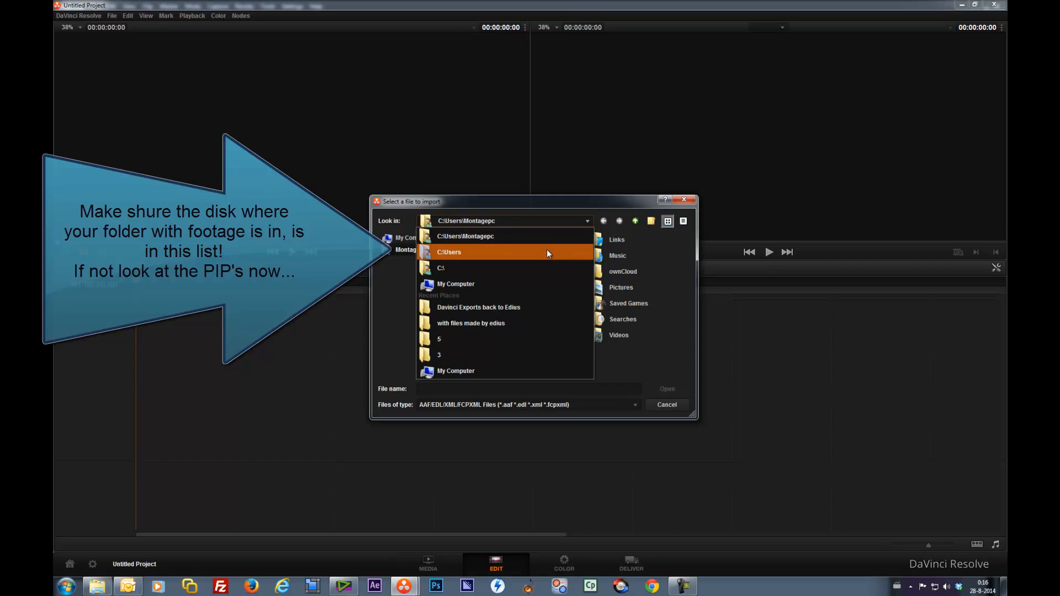
{"action": "left_click", "coordinate": [521, 307]}
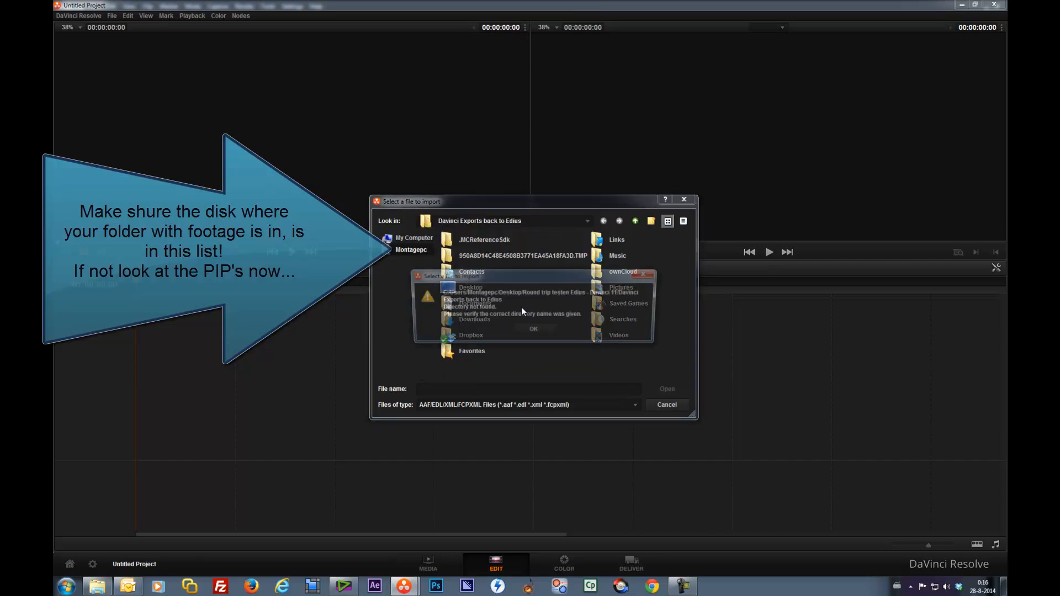
{"action": "left_click", "coordinate": [532, 329]}
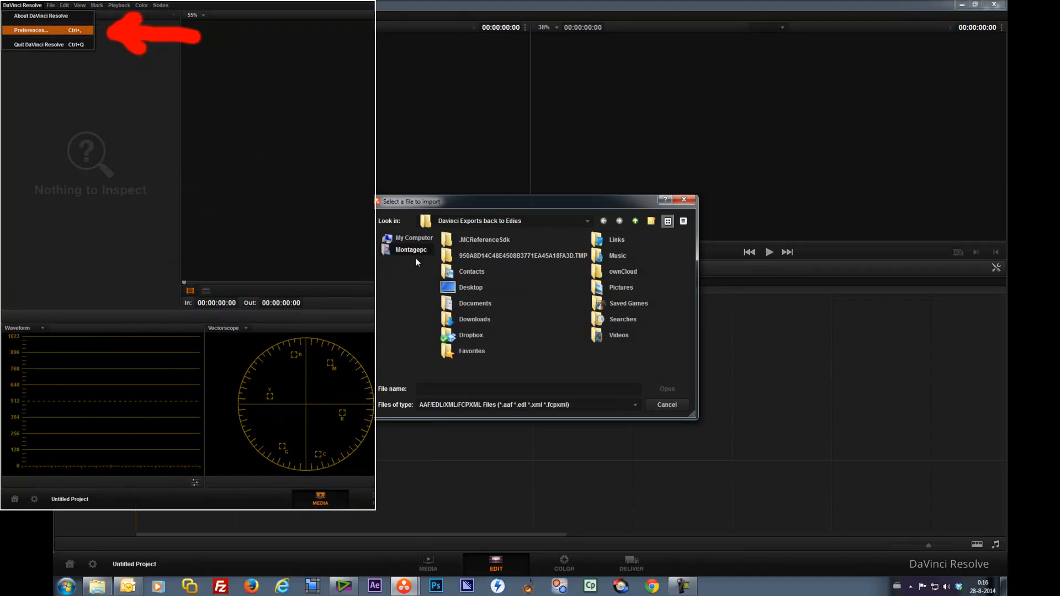
Step: Browse to Desktop\Round trip testen Edius - Davinci 11\AAF exports\Edius to Davinci and load test.aaf with the default AAF settings
{"action": "double_click", "coordinate": [478, 286]}
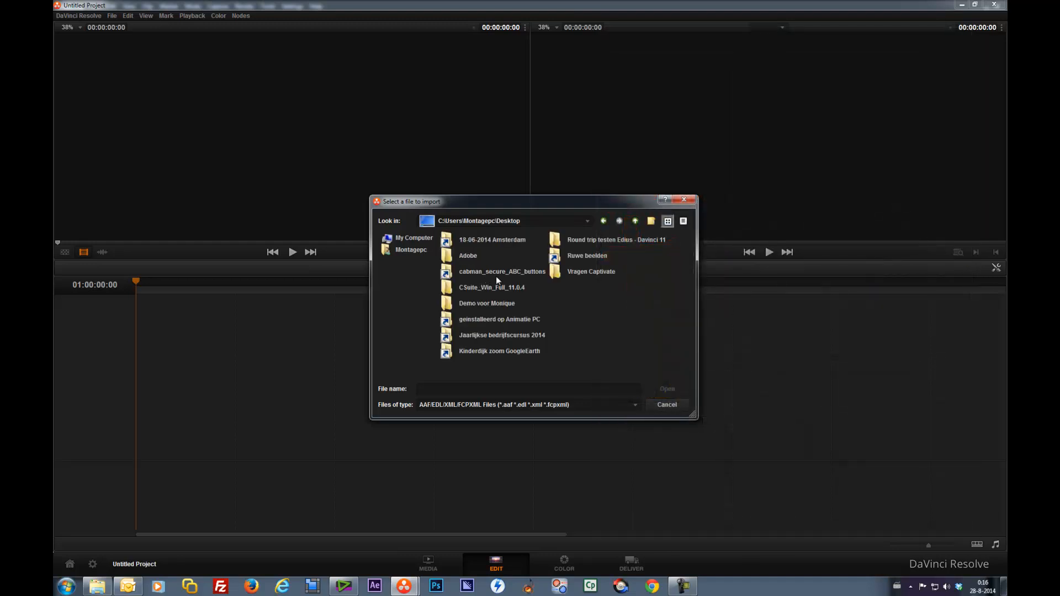
{"action": "double_click", "coordinate": [559, 240]}
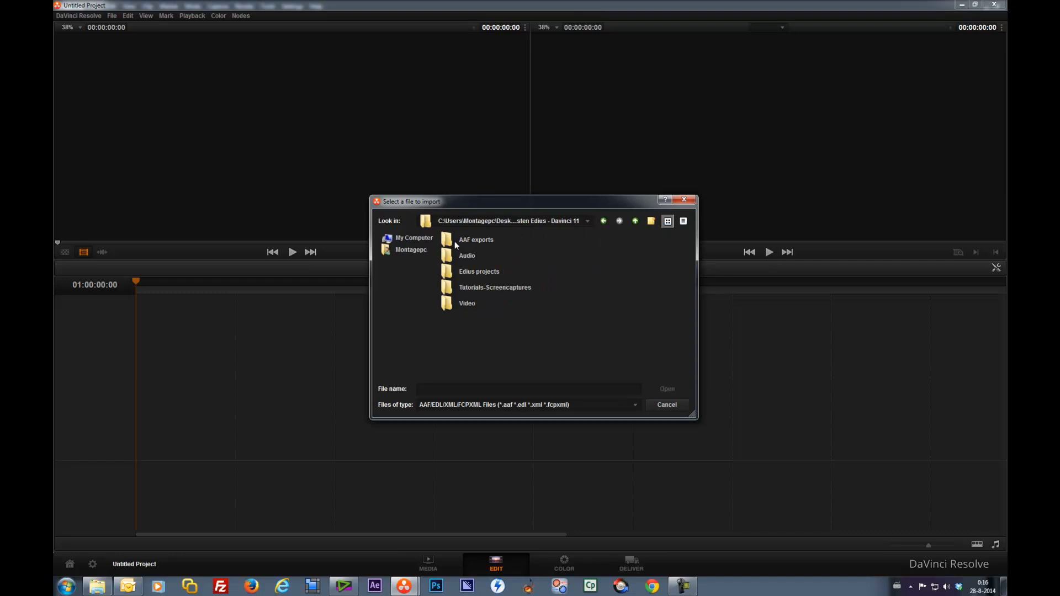
{"action": "double_click", "coordinate": [449, 237]}
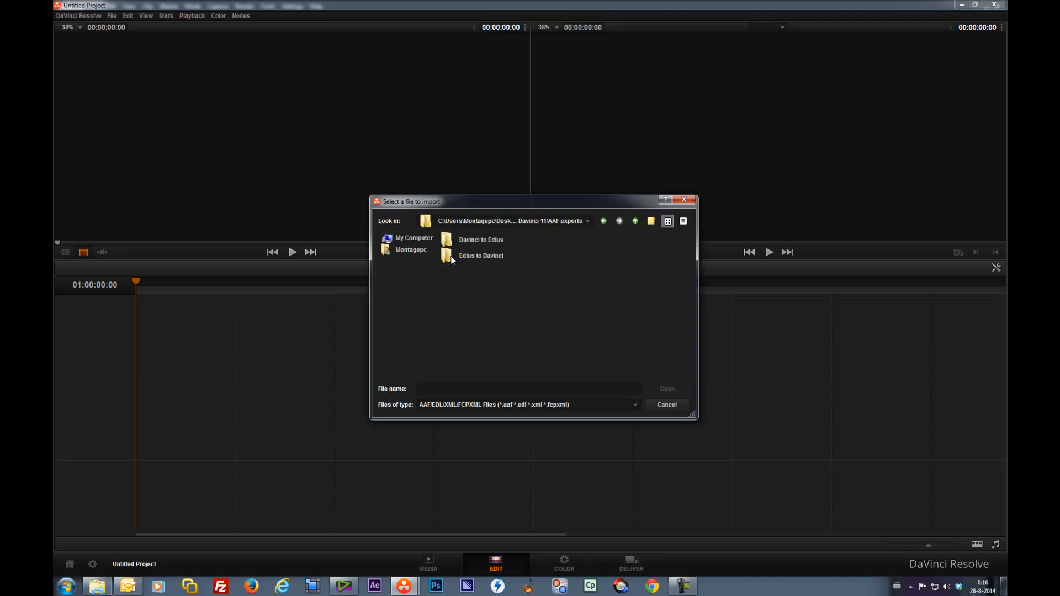
{"action": "double_click", "coordinate": [452, 255]}
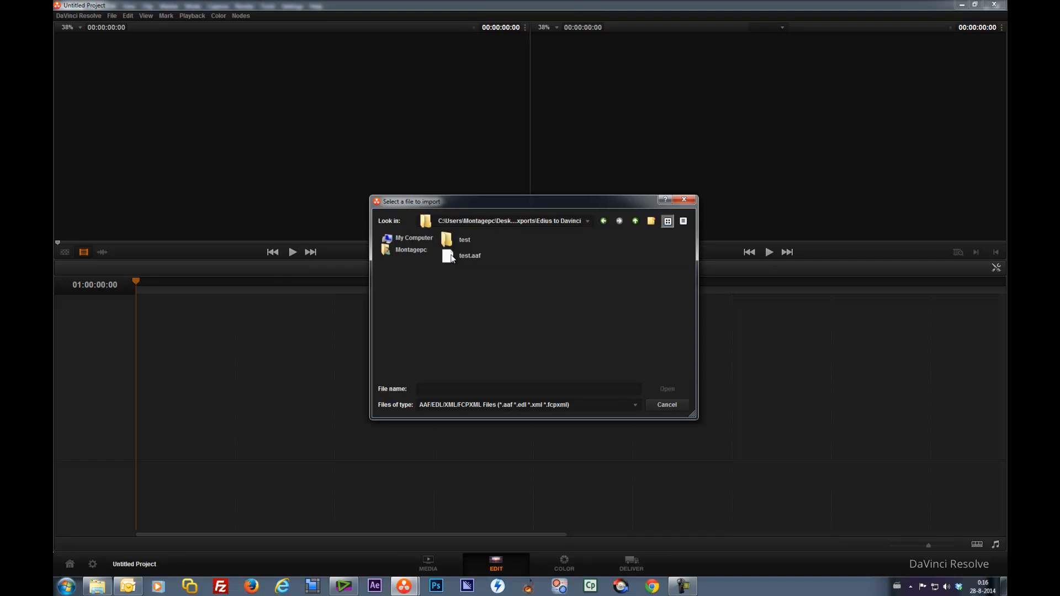
{"action": "double_click", "coordinate": [452, 257]}
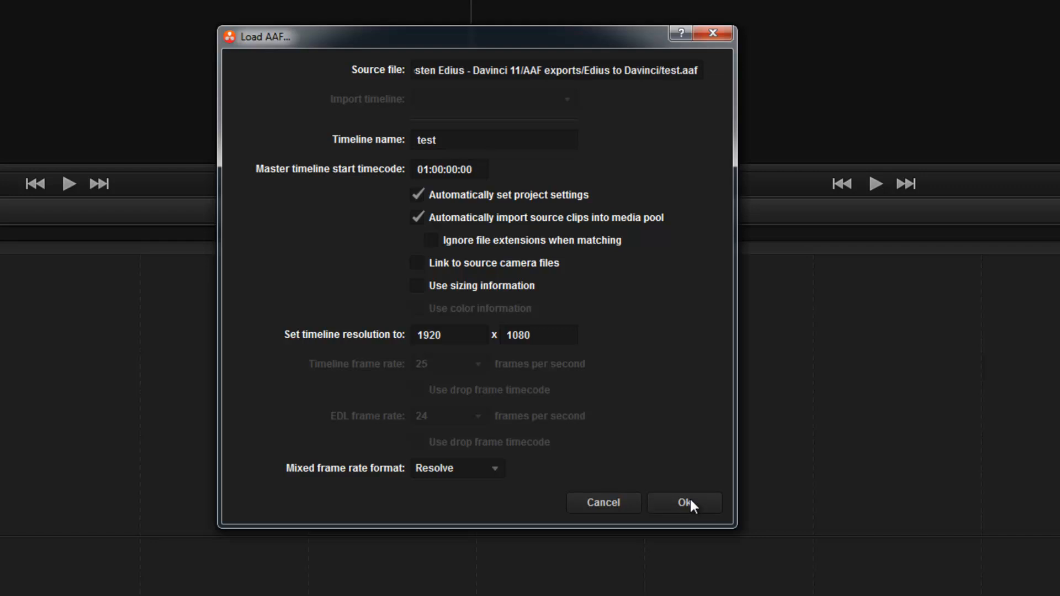
{"action": "left_click", "coordinate": [689, 502]}
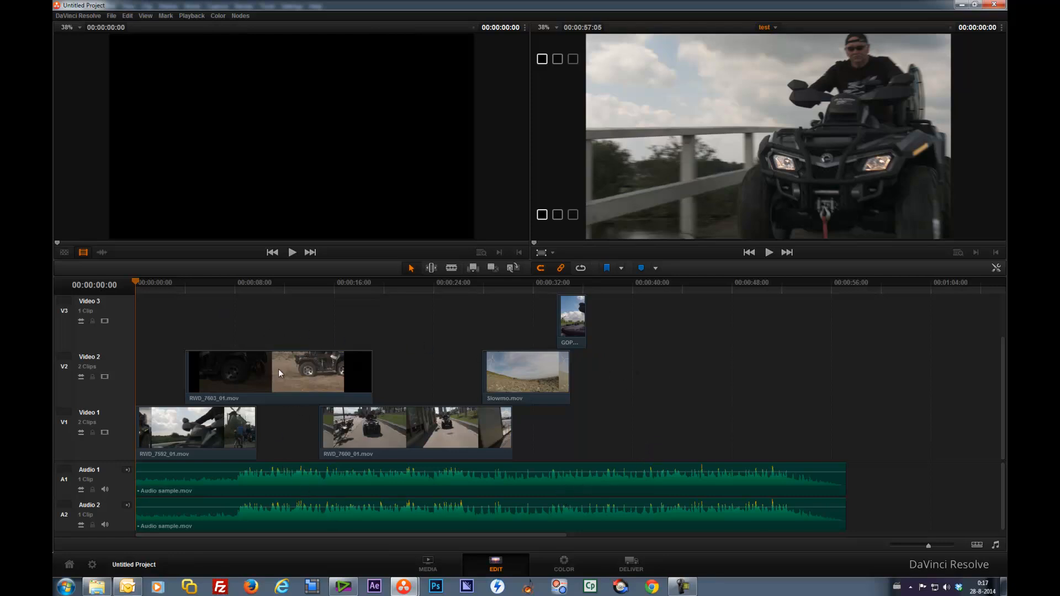
Step: Play back the imported timeline from around 4 seconds to review the clips
{"action": "left_click", "coordinate": [189, 285]}
{"action": "mouse_move", "coordinate": [177, 290]}
{"action": "left_mouse_down"}
{"action": "mouse_move", "coordinate": [168, 289]}
{"action": "mouse_move", "coordinate": [258, 294]}
{"action": "mouse_move", "coordinate": [190, 296]}
{"action": "left_mouse_up"}
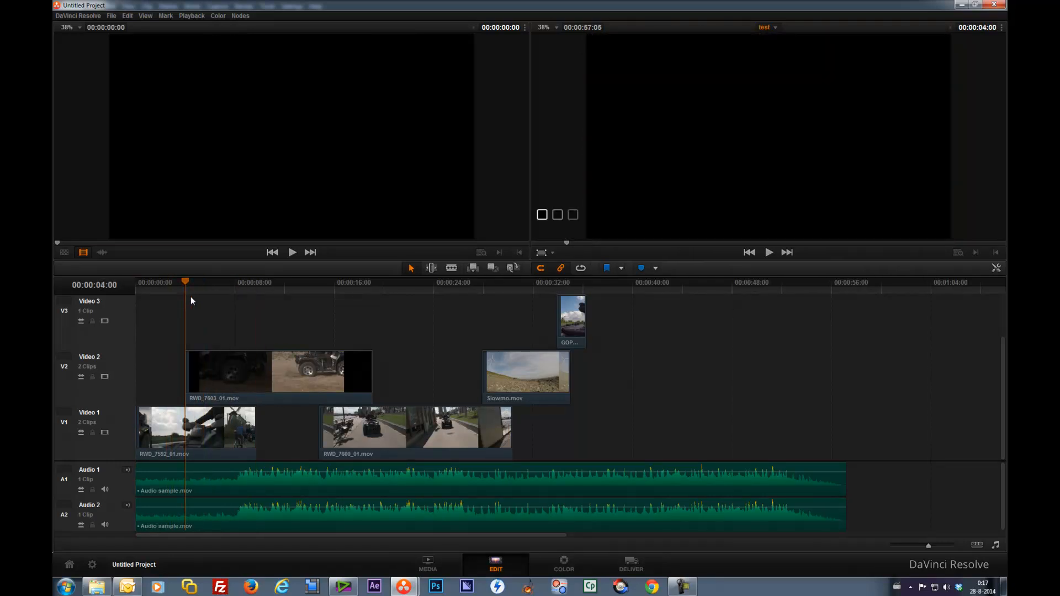
{"action": "key", "text": "space"}
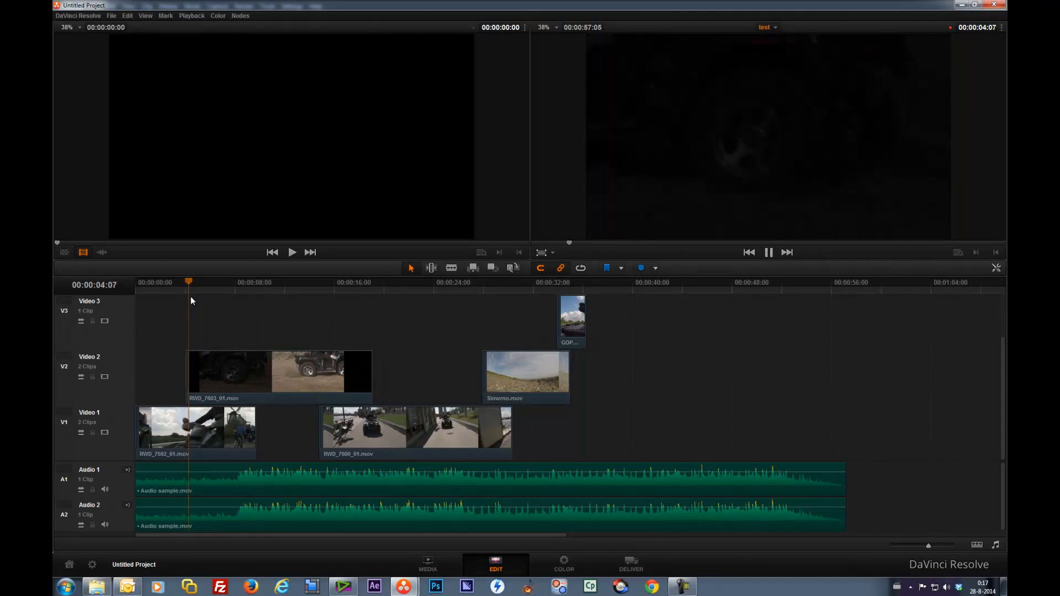
{"action": "key", "text": "space"}
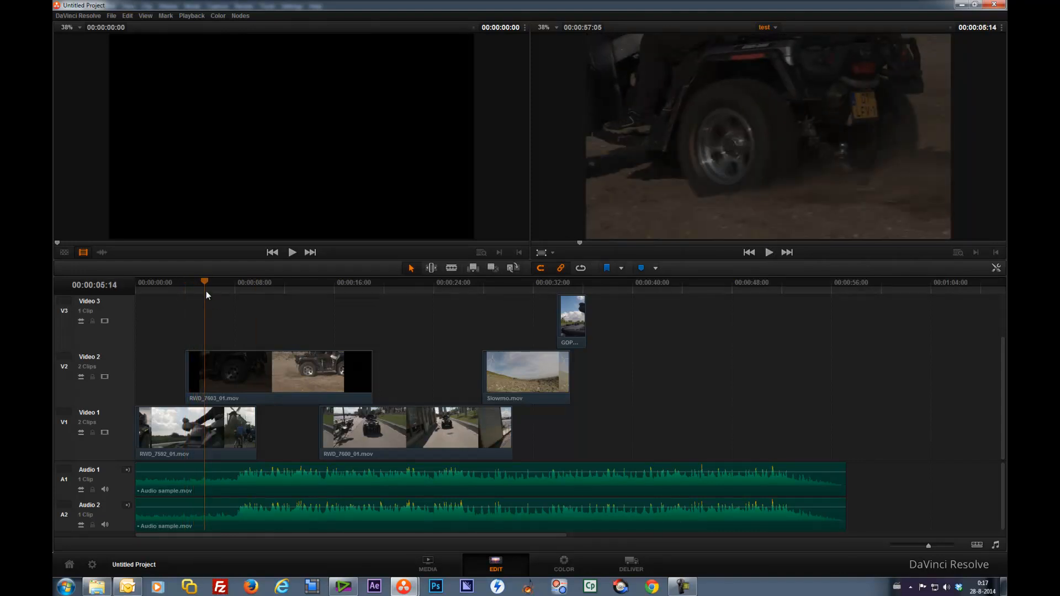
{"action": "key", "text": "space"}
{"action": "left_click_drag", "start_coordinate": [204, 283], "coordinate": [185, 287]}
{"action": "key", "text": "space"}
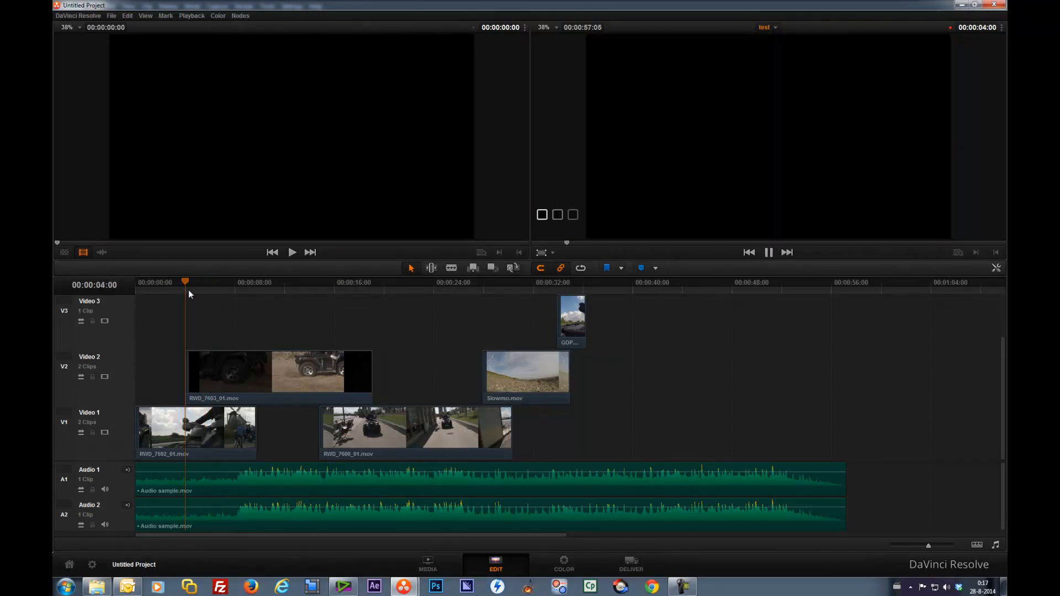
Step: Switch to EDIUS and adjust the start and end points of the RWD_7603_01 clip's rubberband on track 2V
{"action": "left_click", "coordinate": [342, 586]}
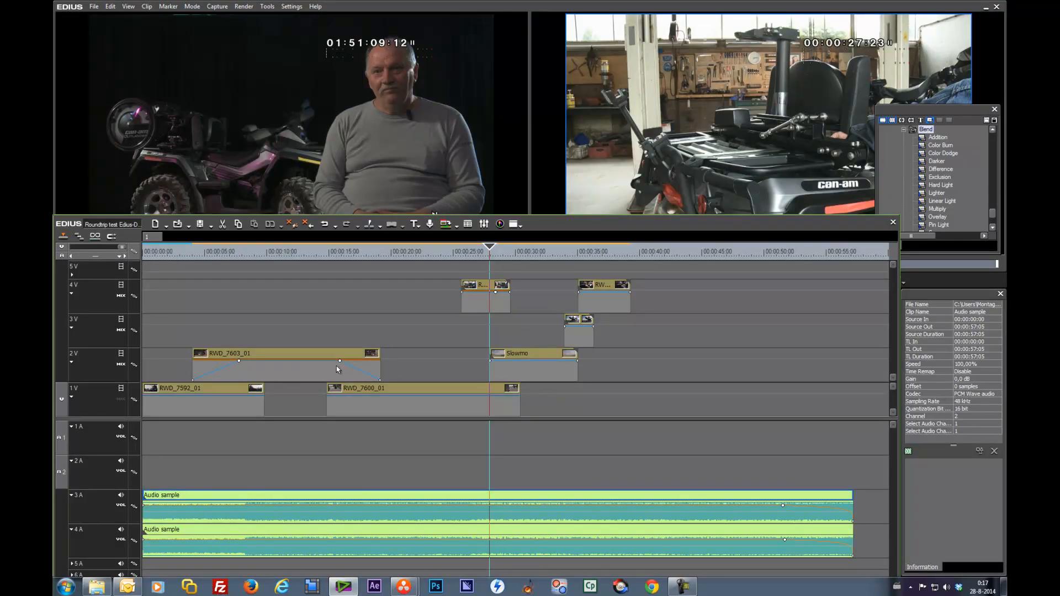
{"action": "left_click", "coordinate": [381, 380]}
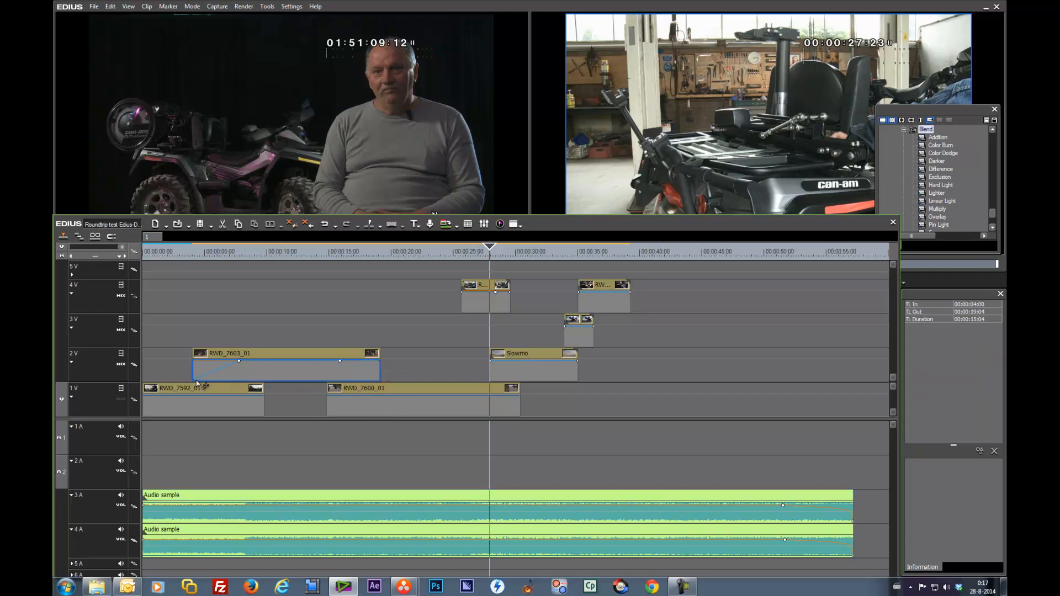
{"action": "left_click_drag", "start_coordinate": [194, 382], "coordinate": [194, 360]}
{"action": "left_click_drag", "start_coordinate": [283, 249], "coordinate": [340, 260]}
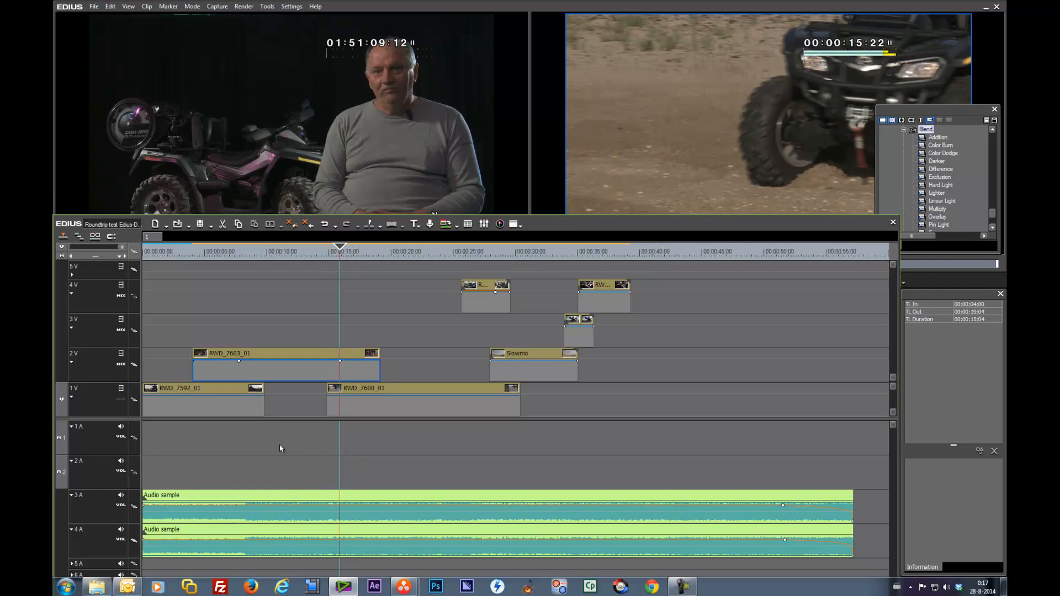
{"action": "left_click", "coordinate": [279, 354]}
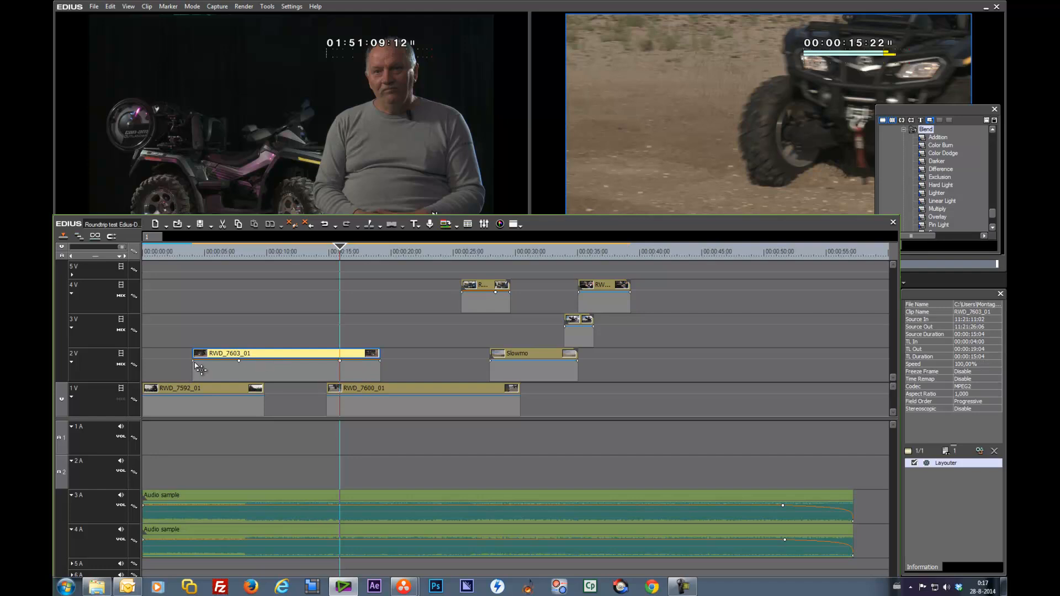
{"action": "left_click_drag", "start_coordinate": [194, 362], "coordinate": [194, 380]}
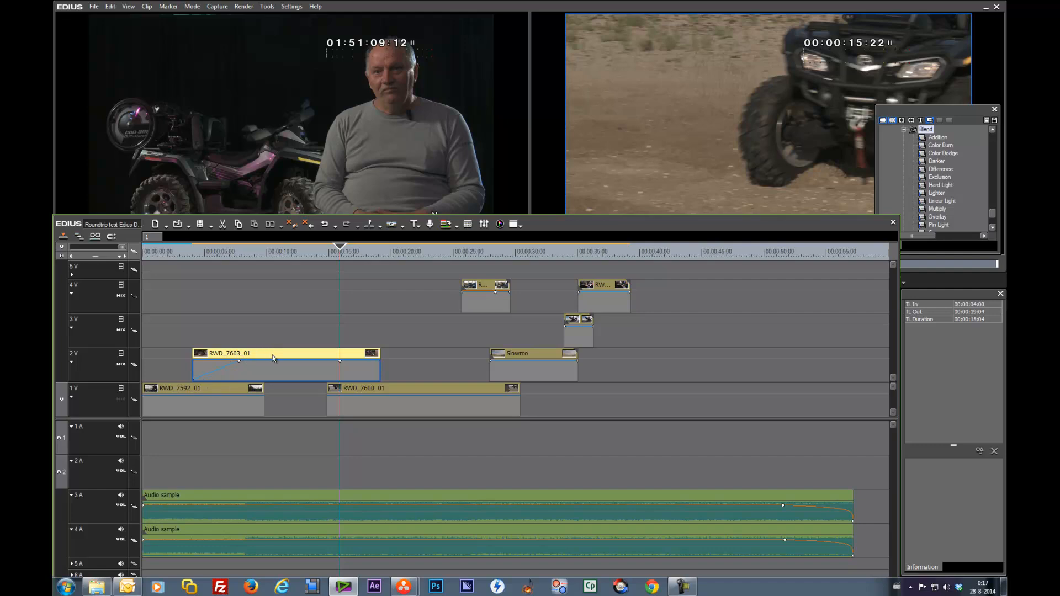
{"action": "left_click", "coordinate": [231, 392]}
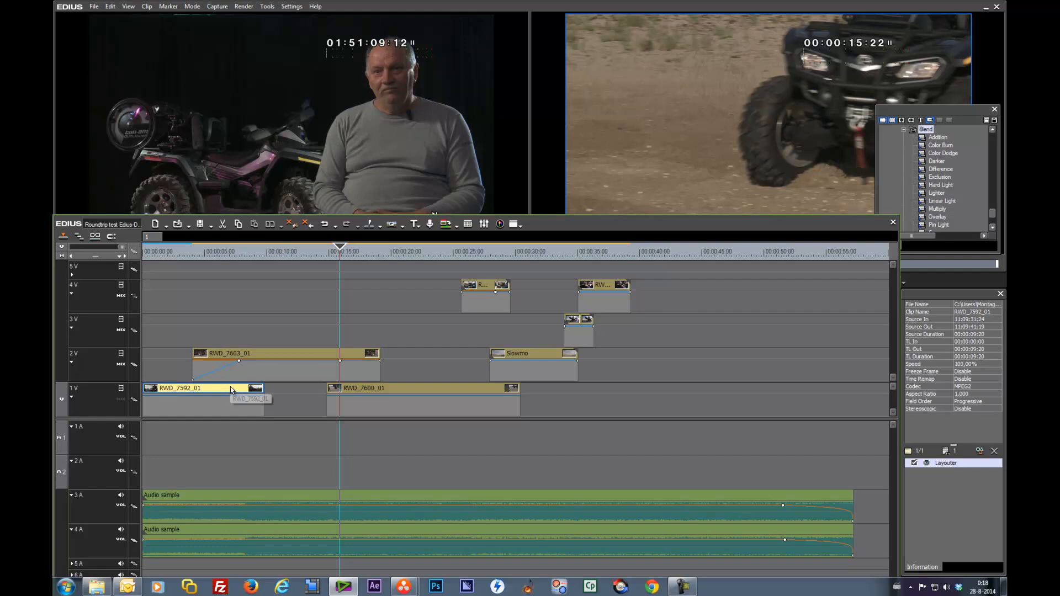
{"action": "left_click", "coordinate": [297, 360]}
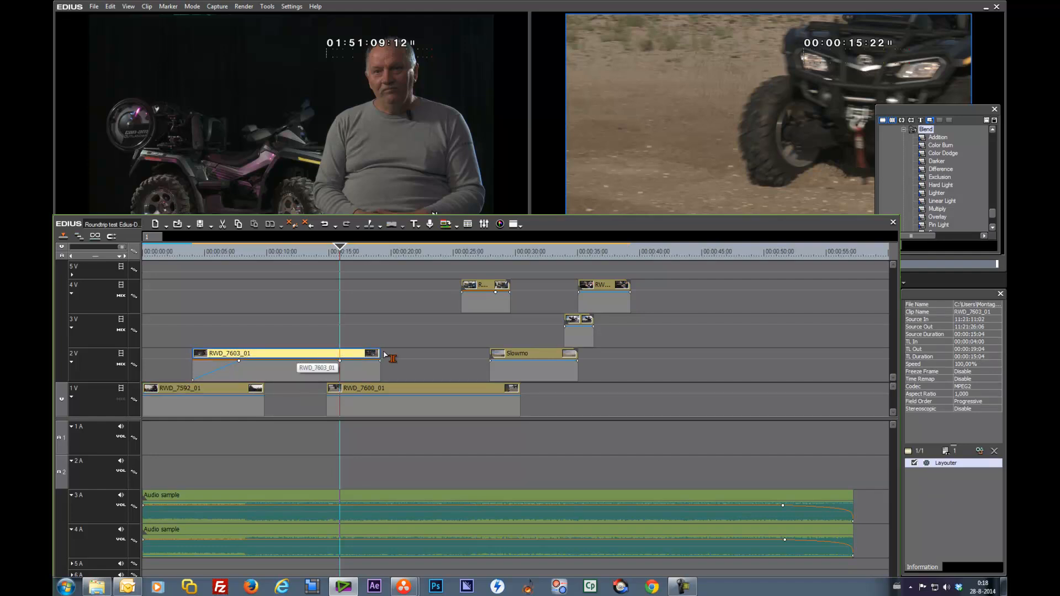
{"action": "left_click_drag", "start_coordinate": [380, 360], "coordinate": [382, 385]}
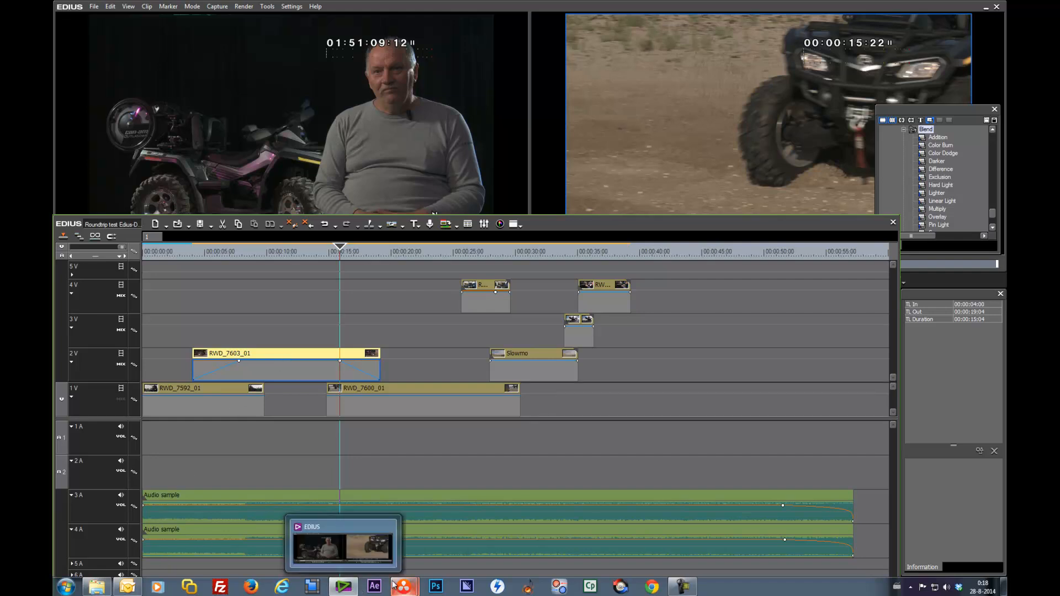
Step: Switch back to DaVinci Resolve, scrub to the first clip, and view it on the Color and Edit pages
{"action": "mouse_move", "coordinate": [403, 586]}
{"action": "left_click", "coordinate": [382, 552]}
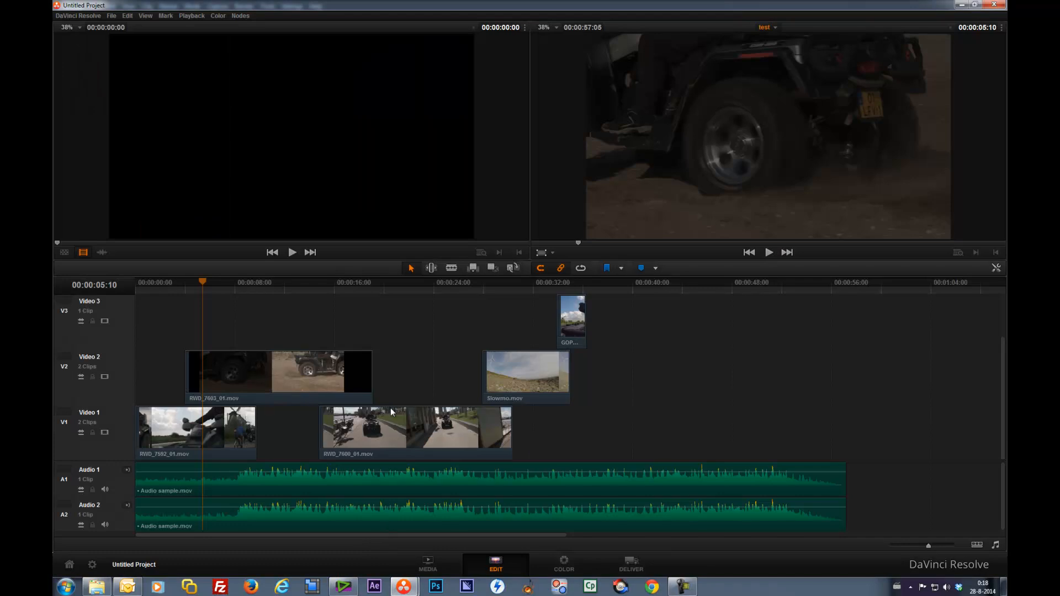
{"action": "left_click_drag", "start_coordinate": [275, 283], "coordinate": [377, 296]}
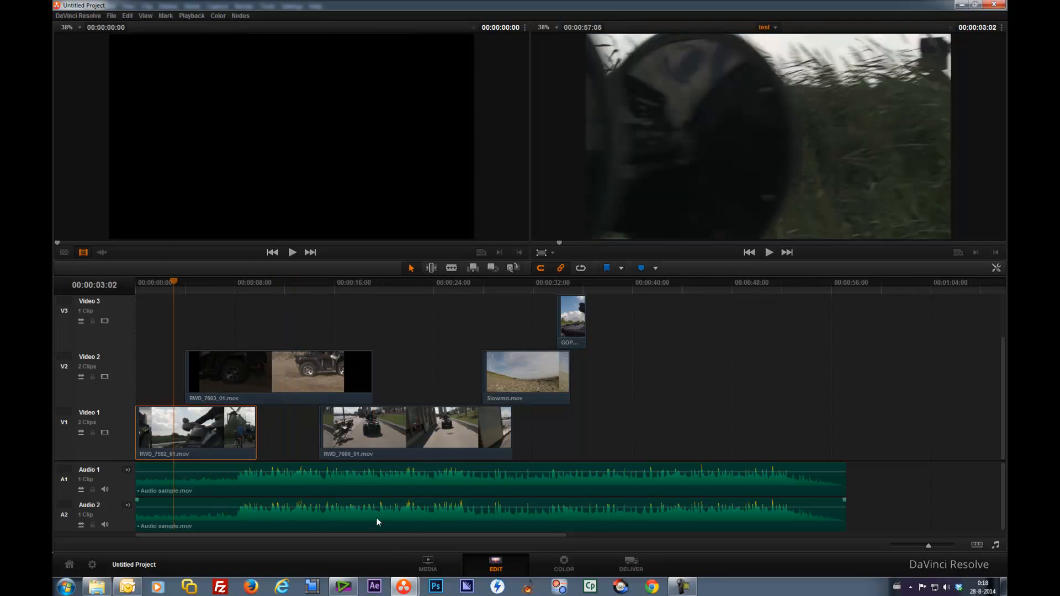
{"action": "left_click", "coordinate": [568, 569]}
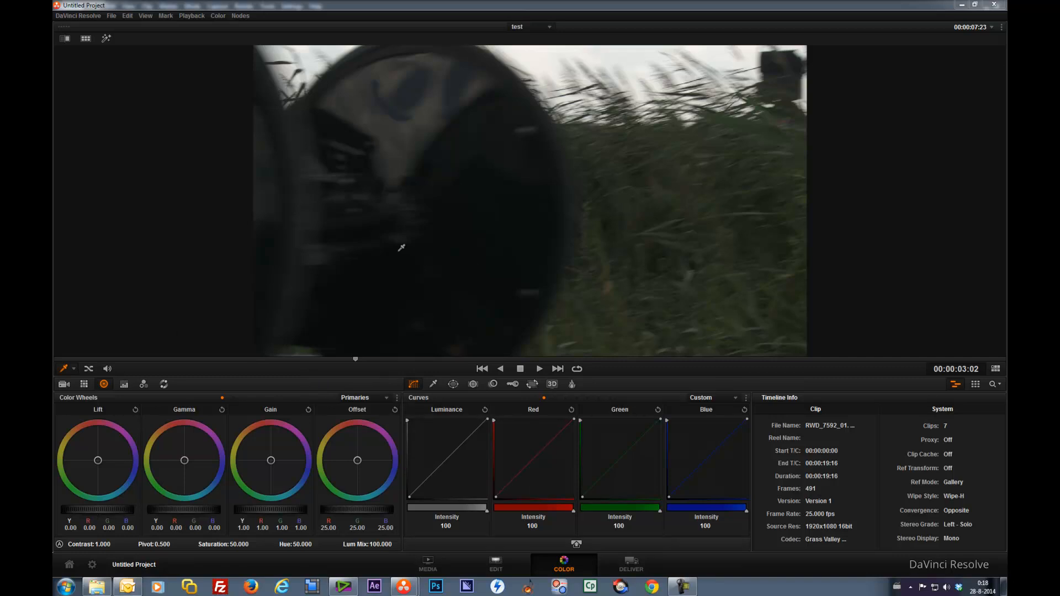
{"action": "left_click", "coordinate": [498, 564]}
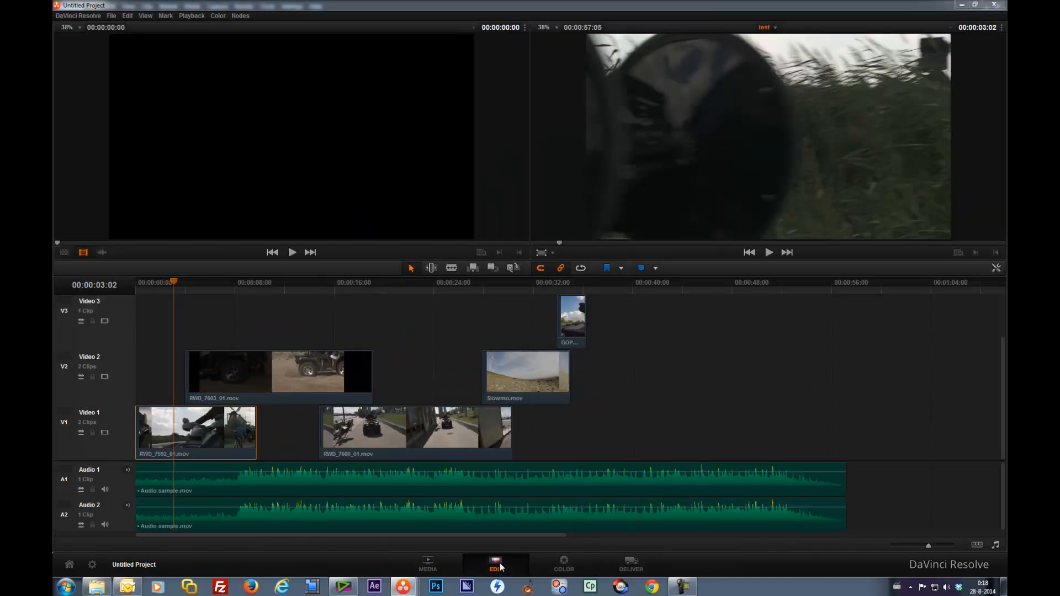
{"action": "left_click", "coordinate": [554, 563]}
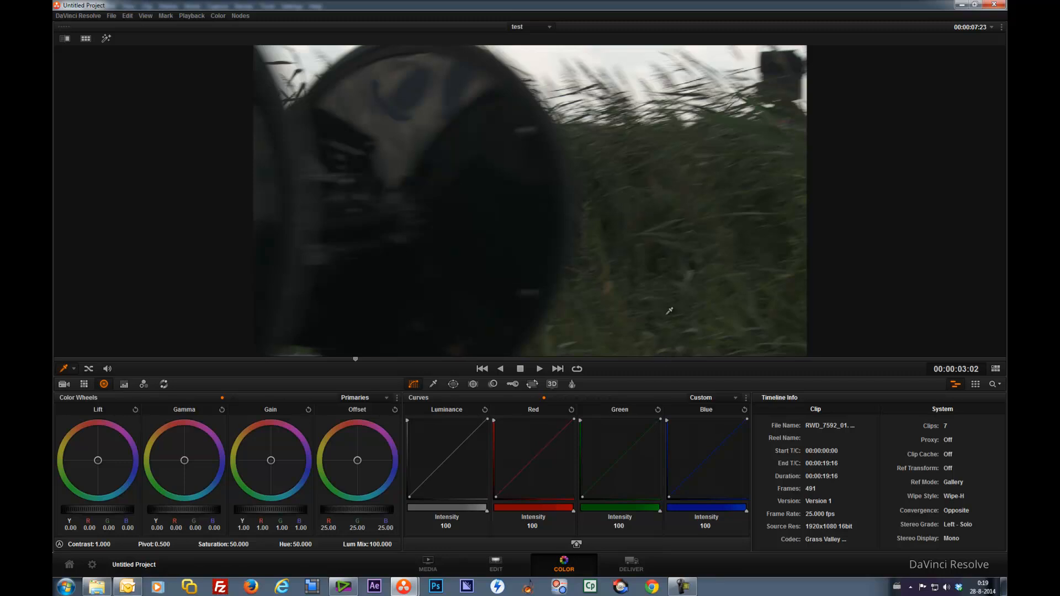
Step: Open the project settings and set the playback frame rate to 25 frames per second
{"action": "left_click", "coordinate": [69, 373]}
{"action": "left_click", "coordinate": [81, 385]}
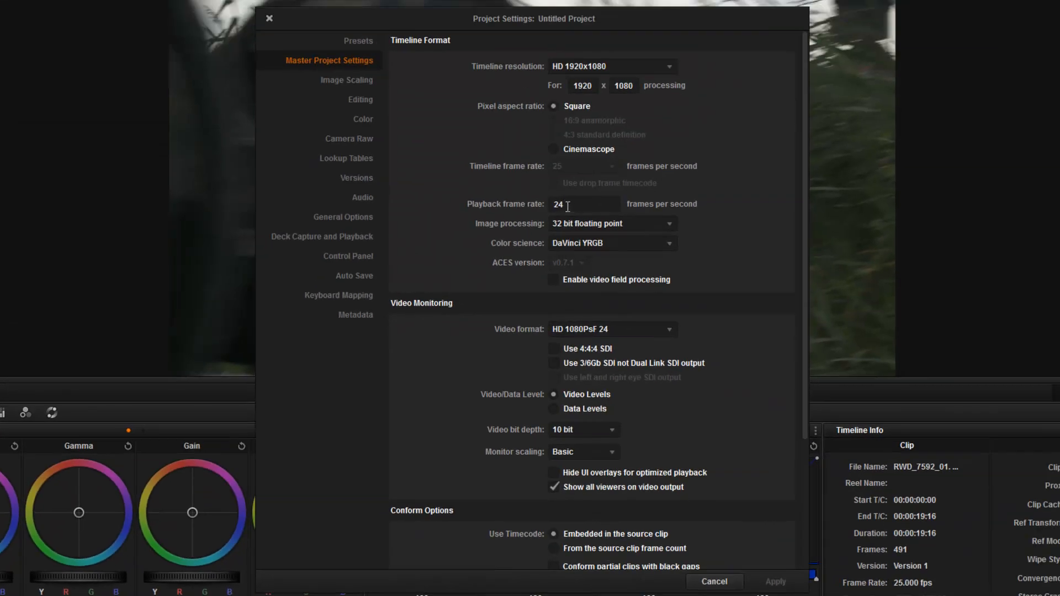
{"action": "double_click", "coordinate": [568, 206]}
{"action": "key", "text": "BackSpace"}
{"action": "type", "text": "25"}
Step: Set the video monitoring format to HD 1080p 25 and close the project settings
{"action": "left_click", "coordinate": [739, 216]}
{"action": "left_click", "coordinate": [670, 329]}
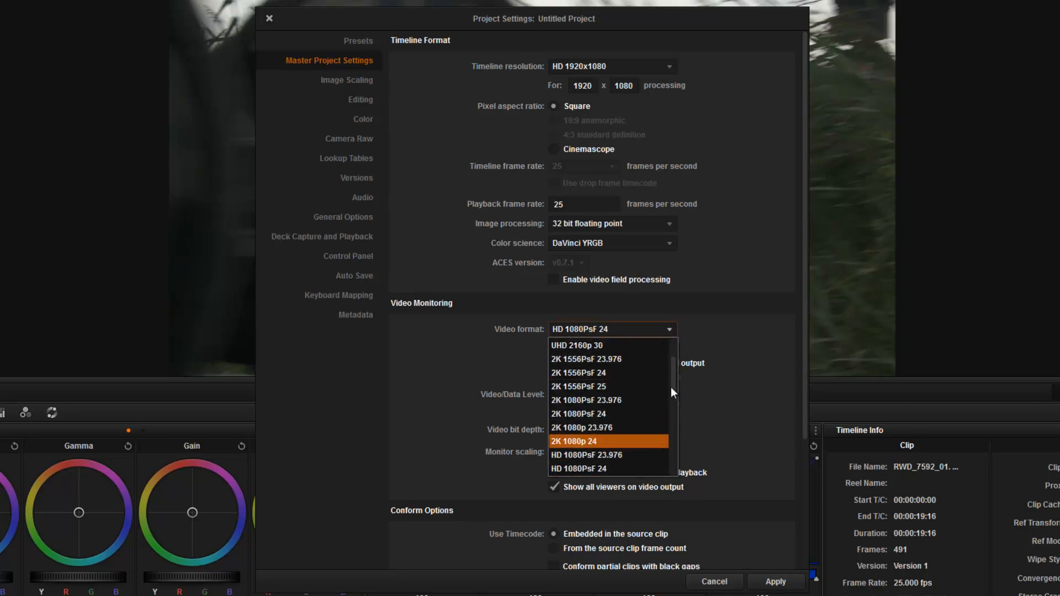
{"action": "left_click_drag", "start_coordinate": [671, 384], "coordinate": [671, 391]}
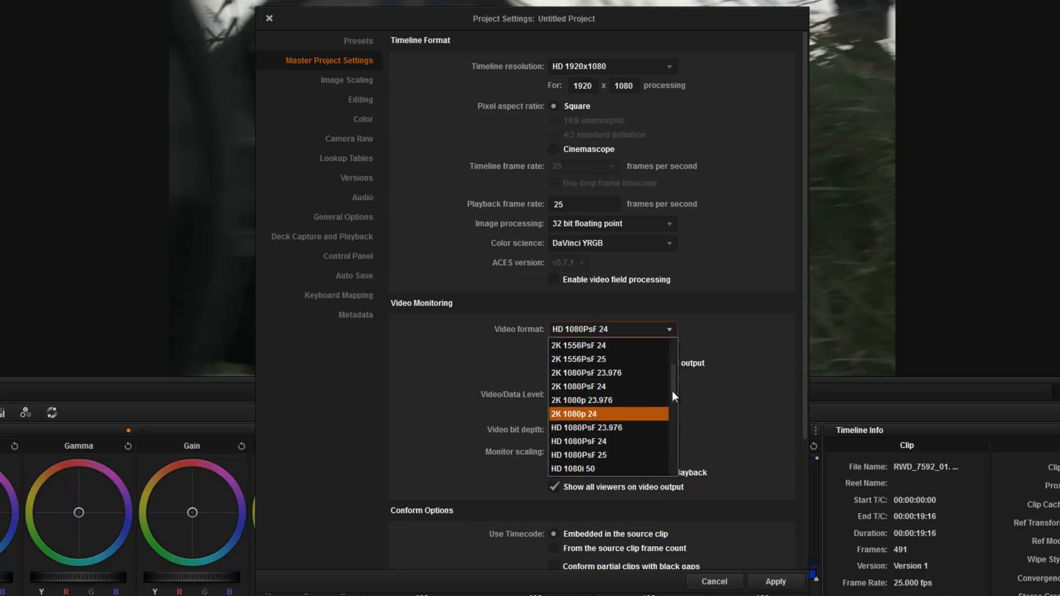
{"action": "left_click", "coordinate": [608, 455]}
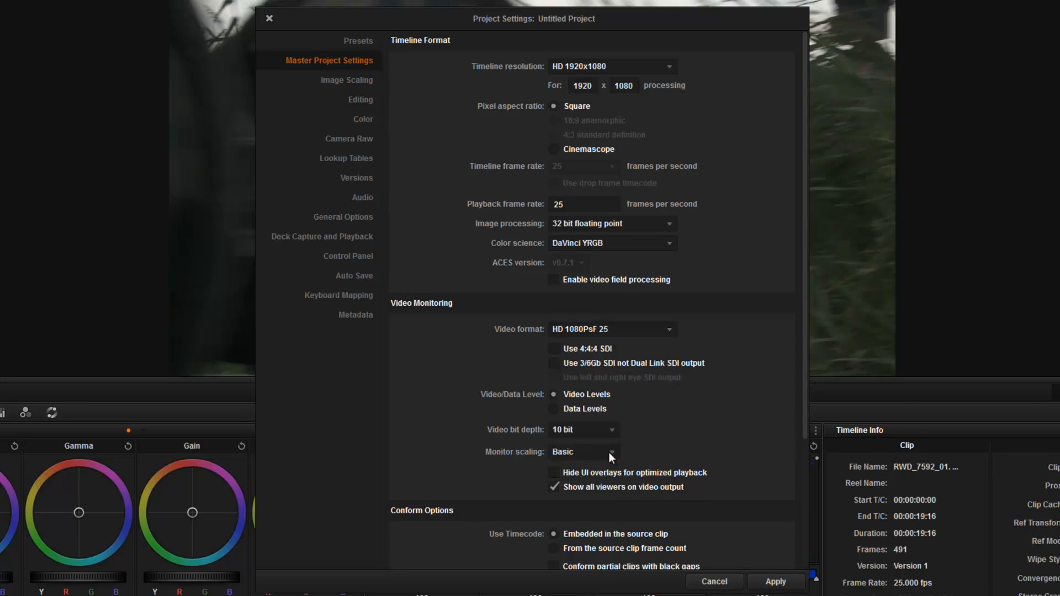
{"action": "left_click", "coordinate": [667, 329]}
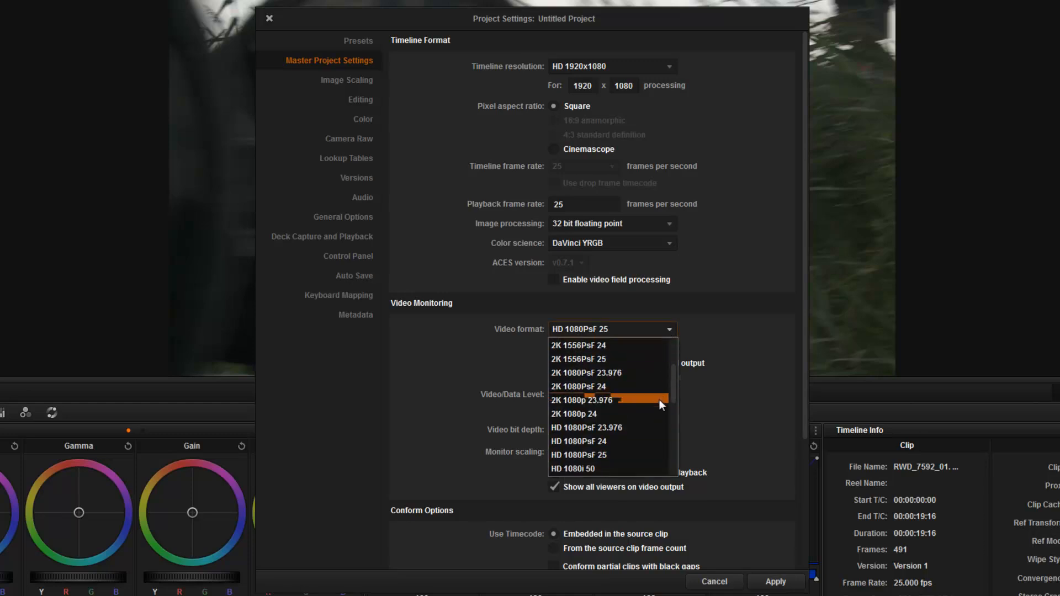
{"action": "left_click_drag", "start_coordinate": [670, 392], "coordinate": [673, 421]}
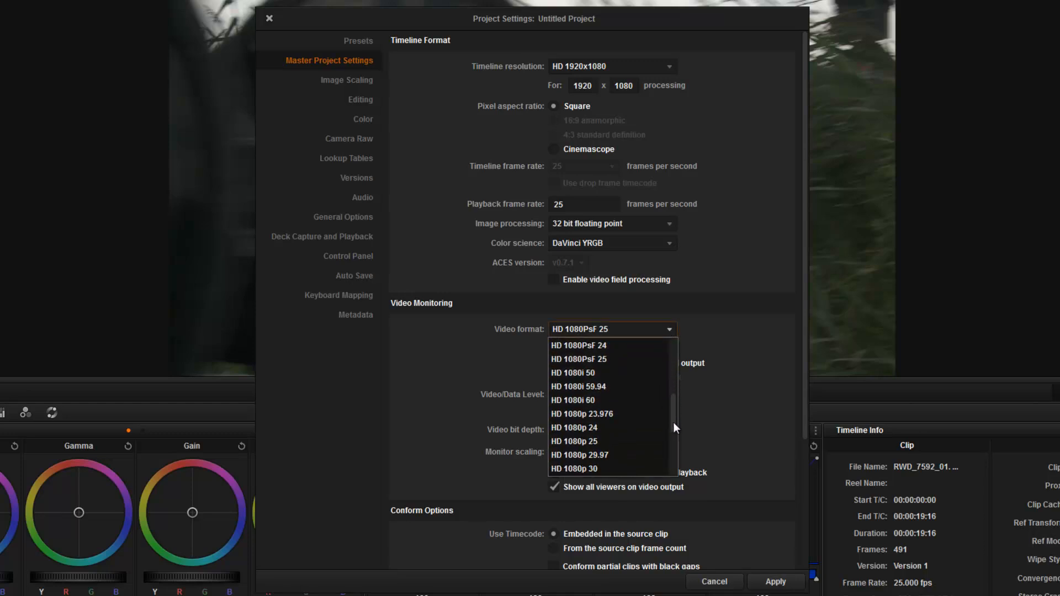
{"action": "left_click", "coordinate": [590, 440]}
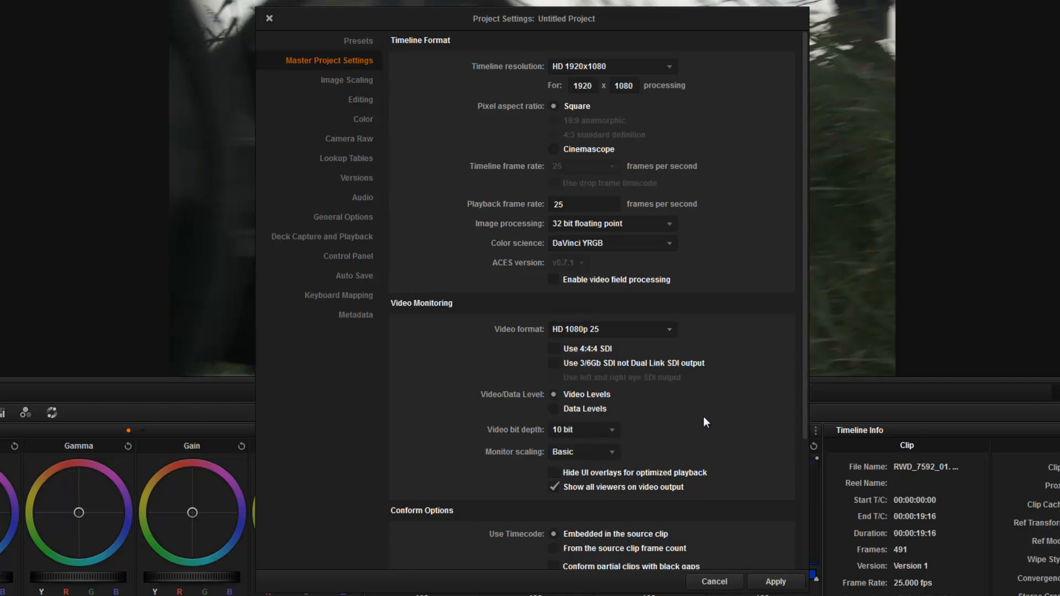
{"action": "left_click_drag", "start_coordinate": [806, 358], "coordinate": [809, 440]}
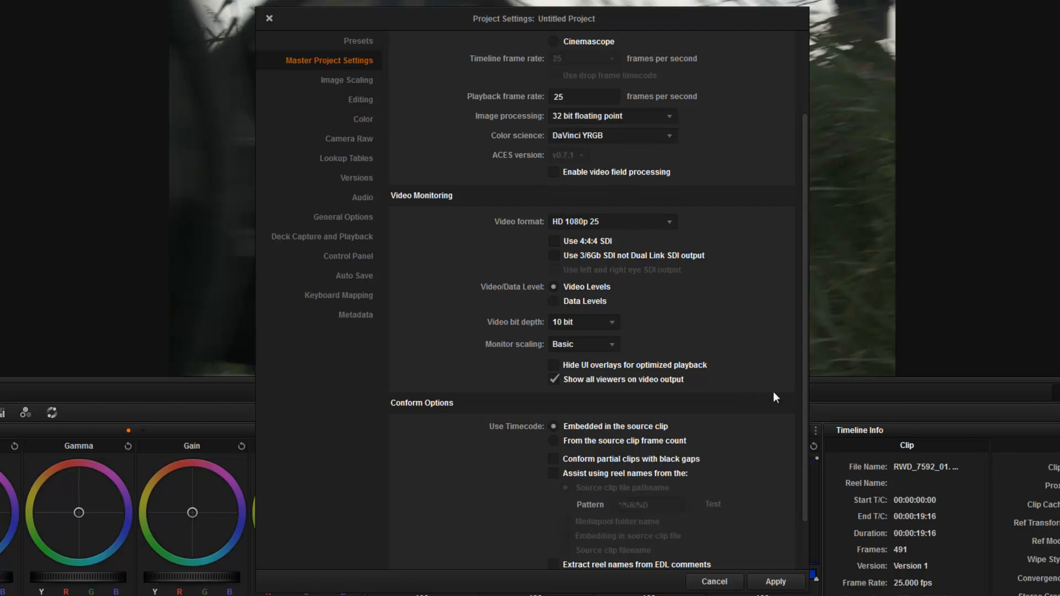
{"action": "left_click_drag", "start_coordinate": [806, 382], "coordinate": [807, 284]}
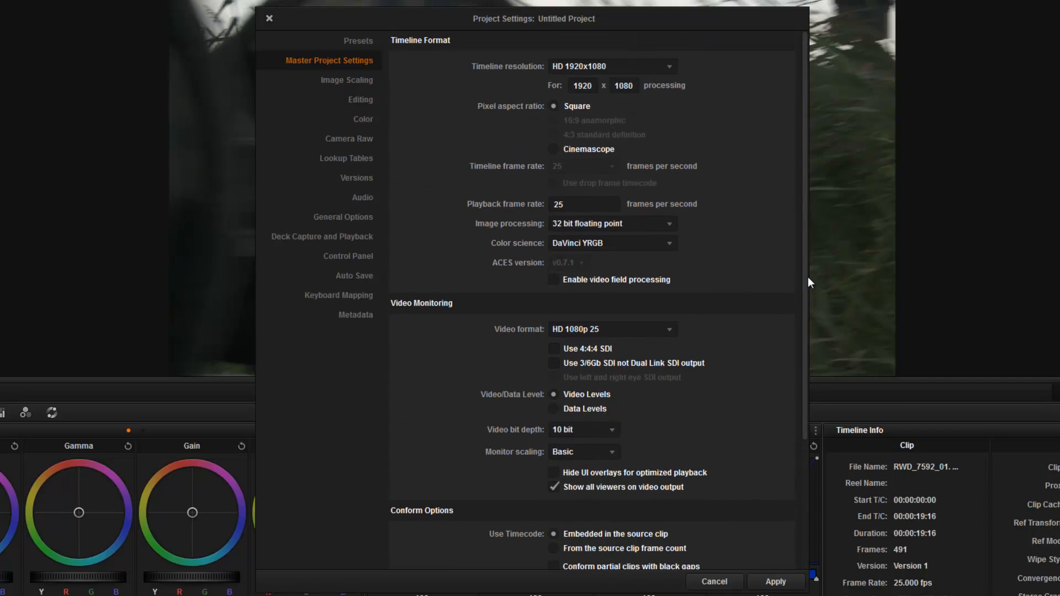
{"action": "left_click", "coordinate": [348, 82]}
{"action": "left_click", "coordinate": [356, 61]}
{"action": "left_click", "coordinate": [268, 18]}
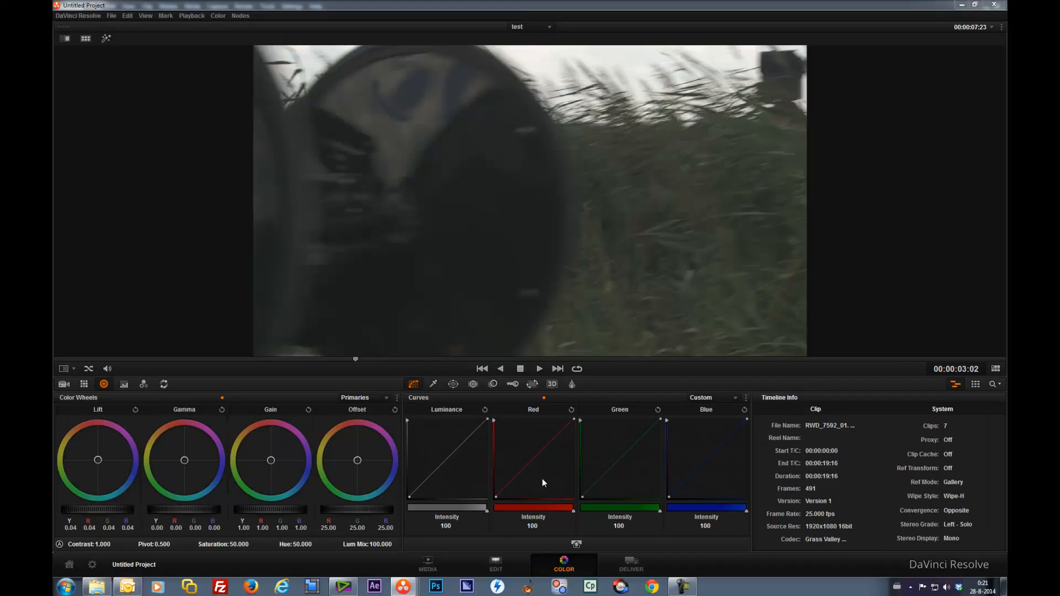
Step: Reset the UI layout of the Color page
{"action": "left_click", "coordinate": [145, 15]}
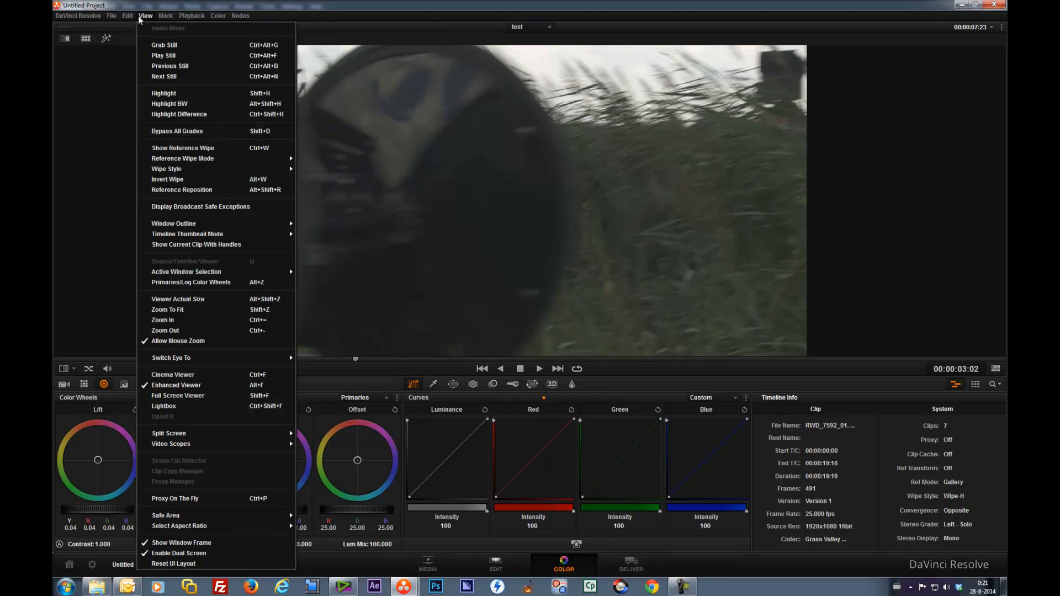
{"action": "mouse_move", "coordinate": [130, 20]}
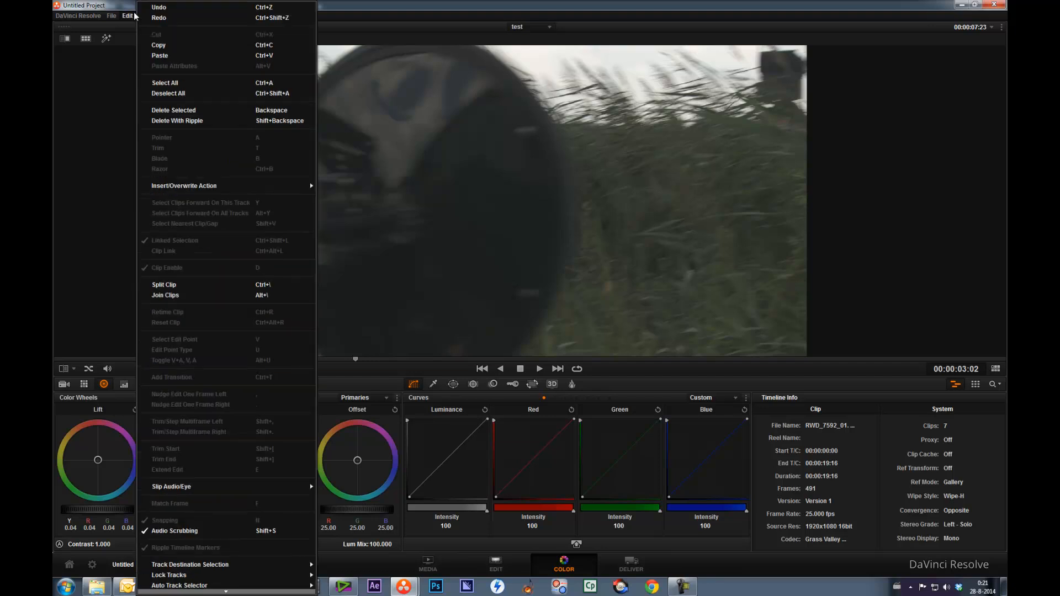
{"action": "left_click", "coordinate": [118, 167]}
{"action": "left_click", "coordinate": [146, 16]}
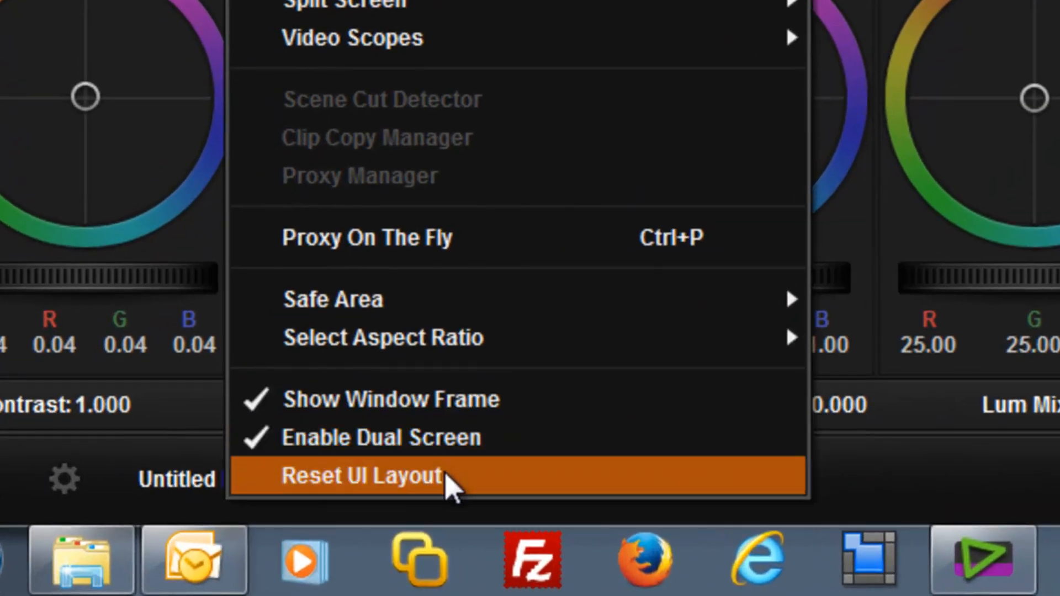
{"action": "left_click", "coordinate": [360, 504]}
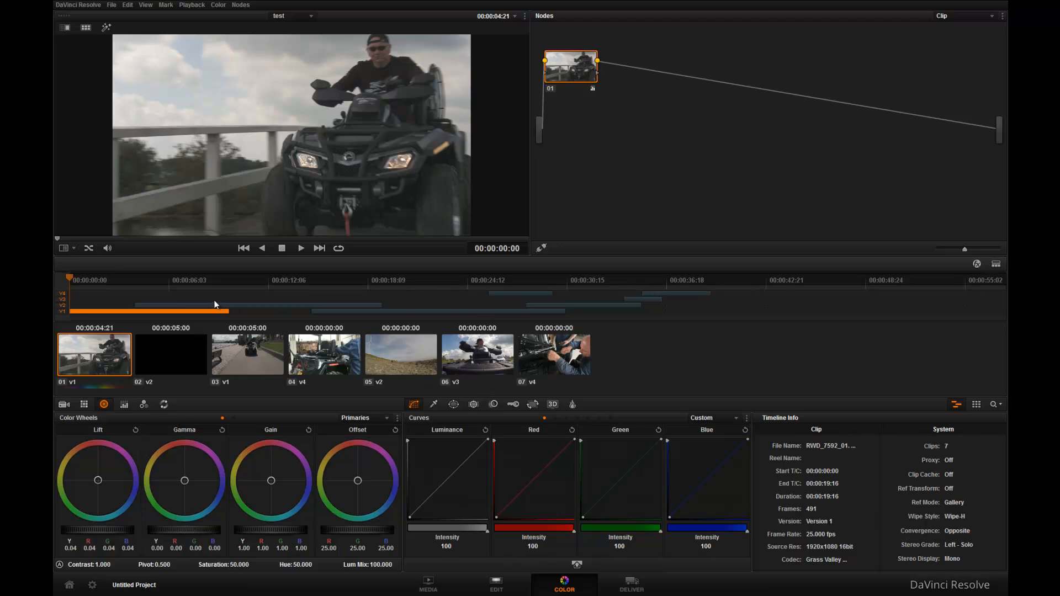
Step: Apply the Rec709 Fujifilm 3513DI D55 3D LUT to the node of clip 03
{"action": "left_click", "coordinate": [164, 279]}
{"action": "left_click", "coordinate": [240, 283]}
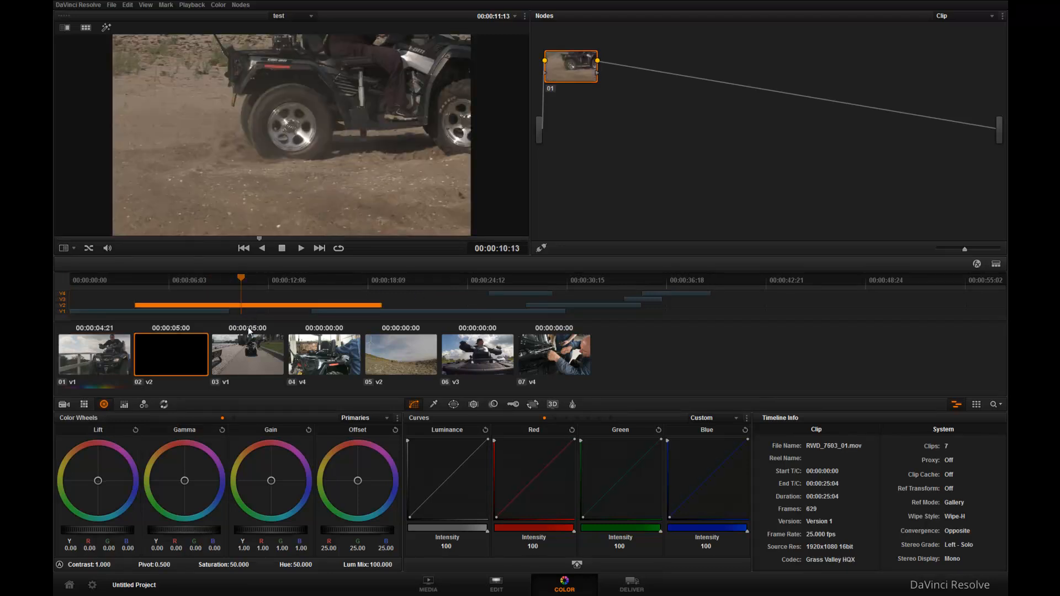
{"action": "left_click", "coordinate": [256, 357]}
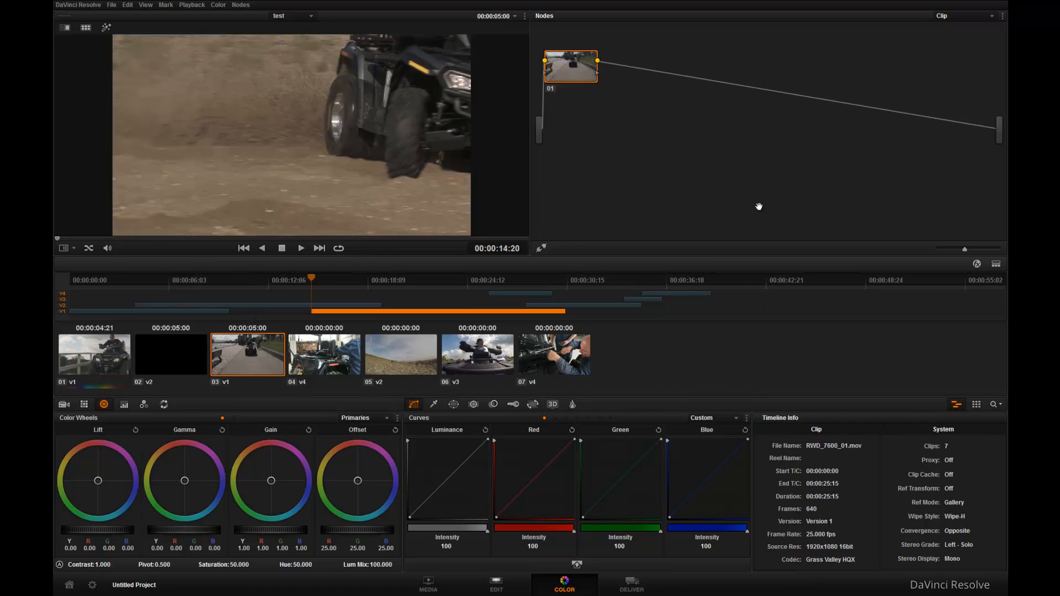
{"action": "right_click", "coordinate": [591, 74]}
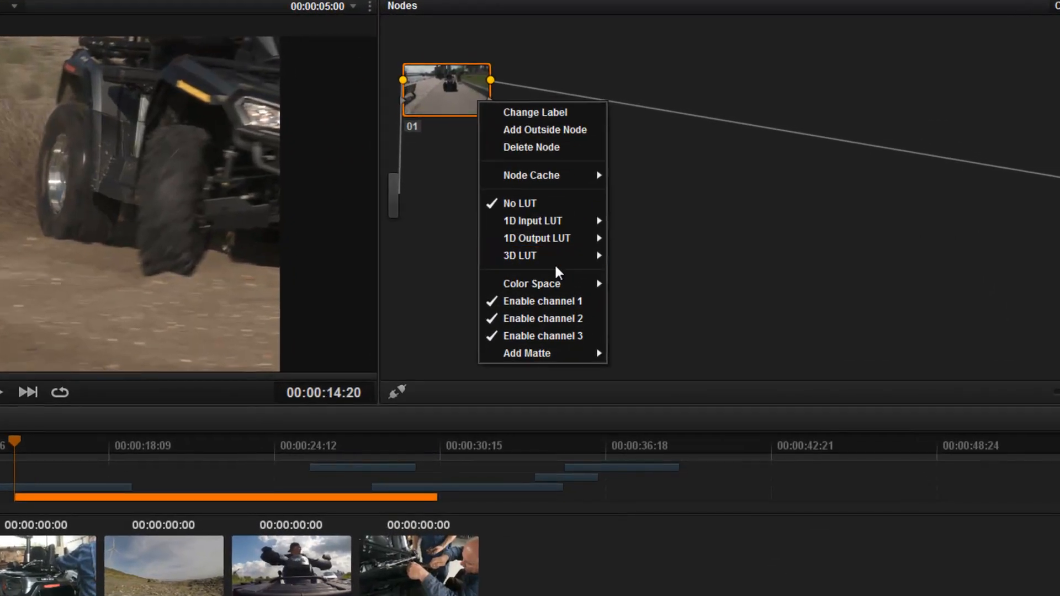
{"action": "mouse_move", "coordinate": [562, 262]}
{"action": "mouse_move", "coordinate": [669, 313]}
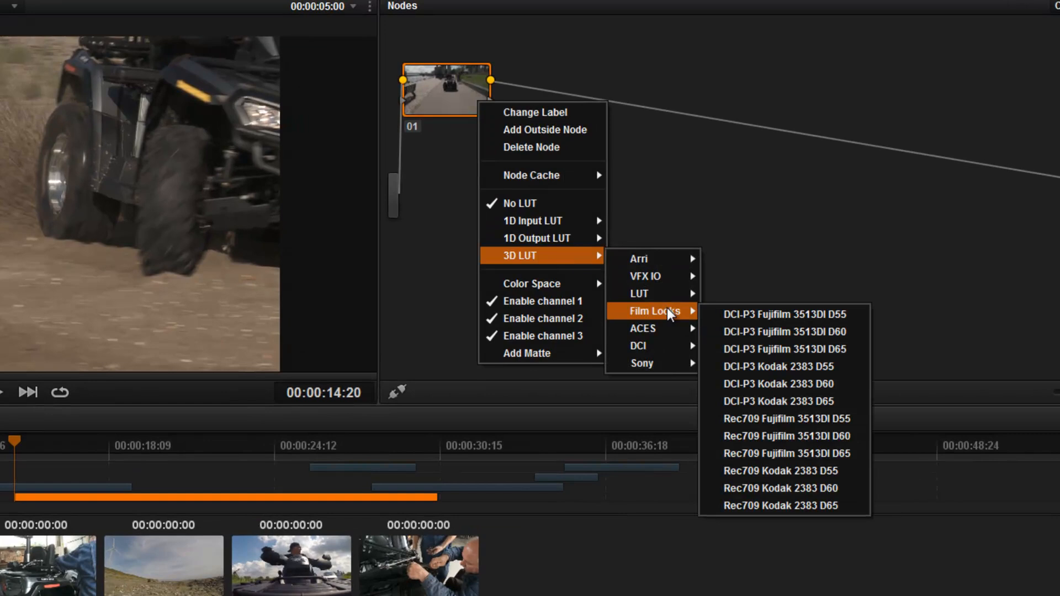
{"action": "left_click", "coordinate": [763, 415]}
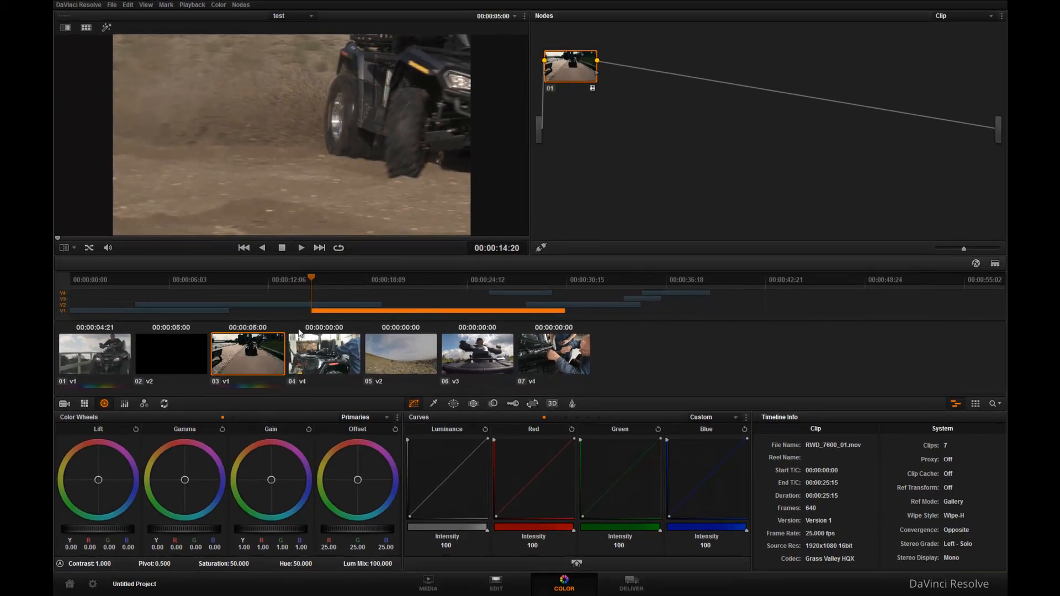
Step: Apply the DCI-P3 Fujifilm 3513DI D60 3D LUT to clip 04 and lower its gamma to -0.08 in the primary bars
{"action": "left_click", "coordinate": [412, 281]}
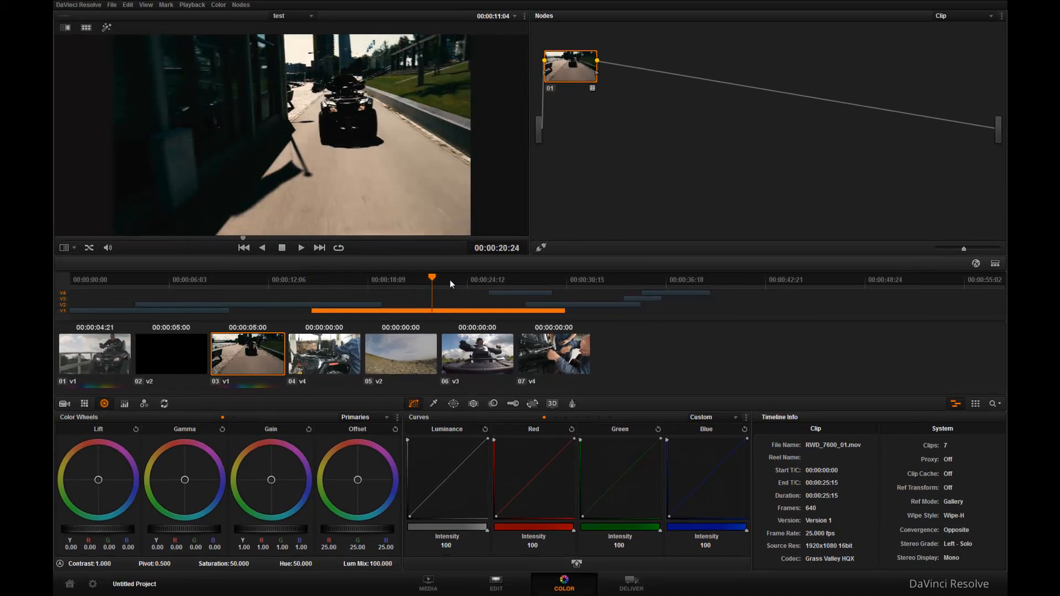
{"action": "left_click_drag", "start_coordinate": [412, 277], "coordinate": [419, 277]}
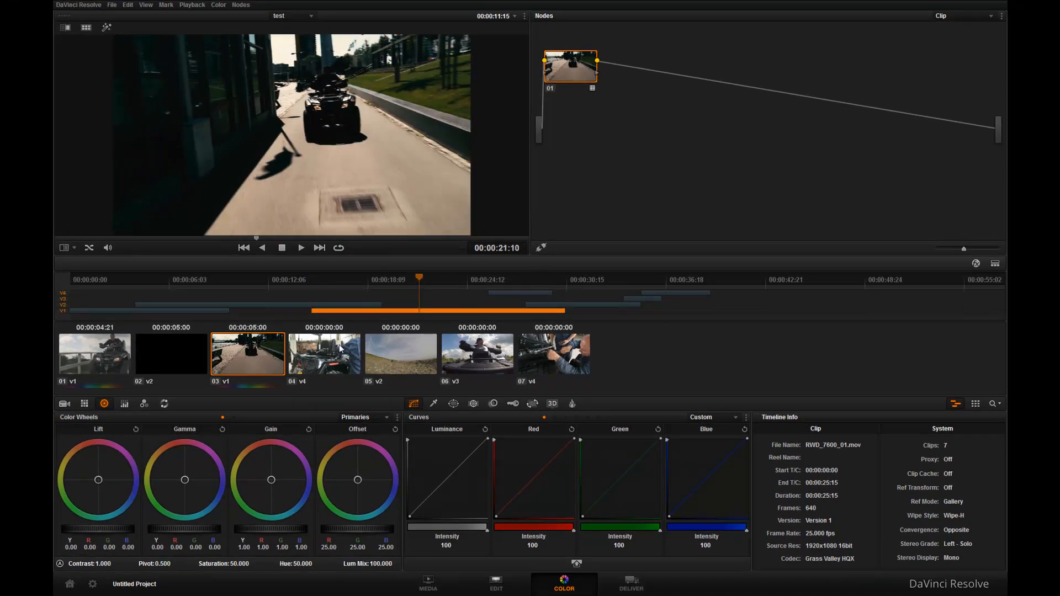
{"action": "left_click", "coordinate": [324, 353]}
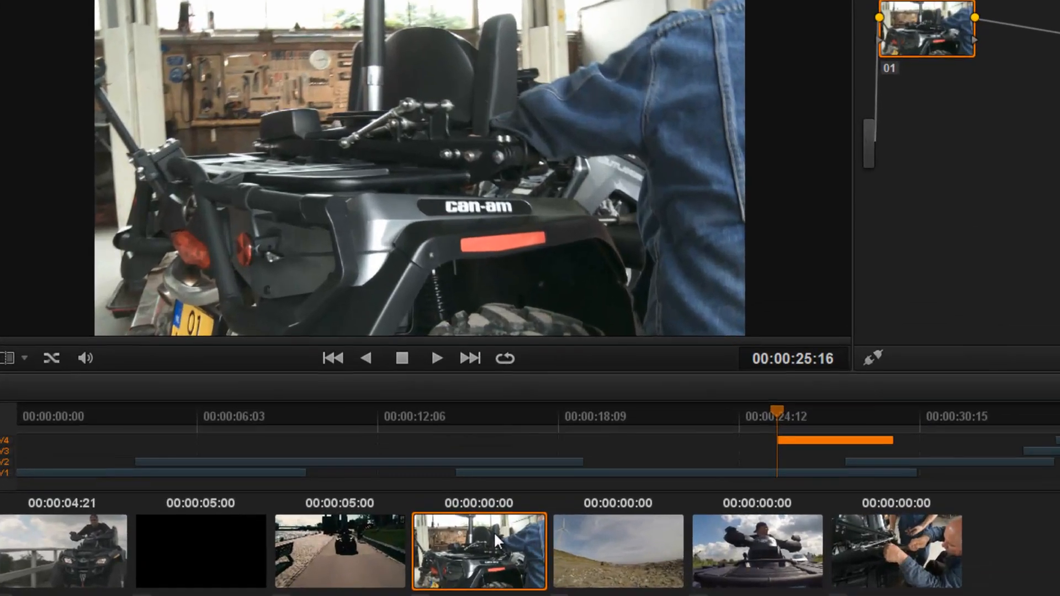
{"action": "right_click", "coordinate": [334, 342]}
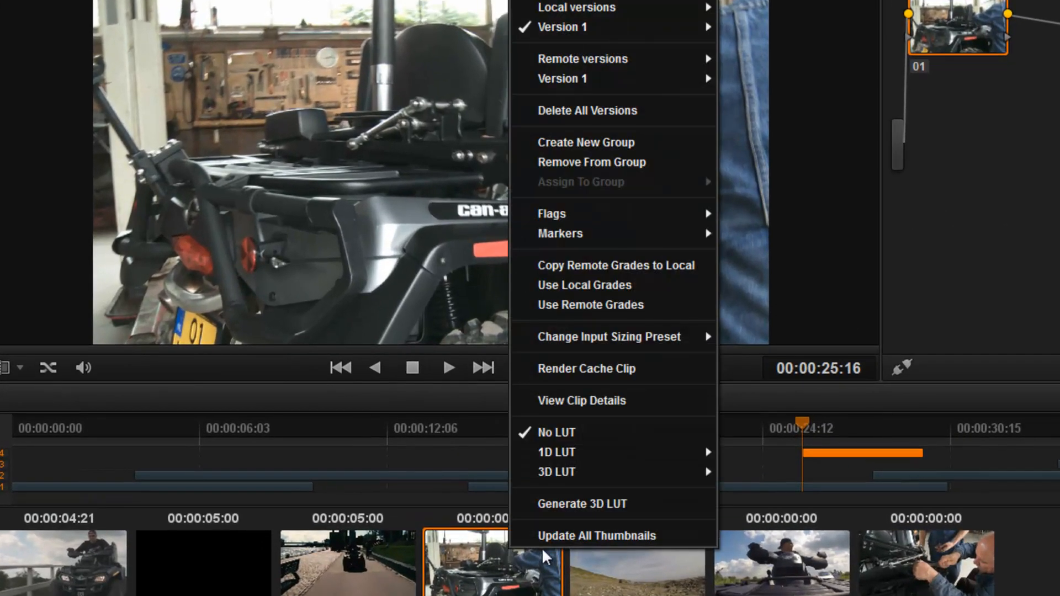
{"action": "mouse_move", "coordinate": [372, 303]}
{"action": "mouse_move", "coordinate": [784, 532]}
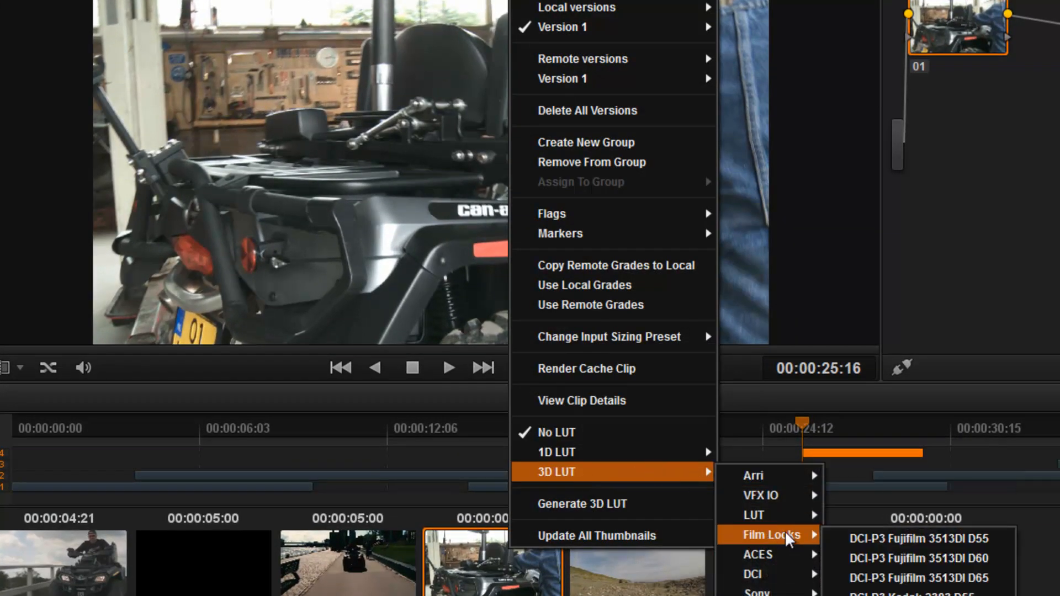
{"action": "left_click", "coordinate": [881, 560]}
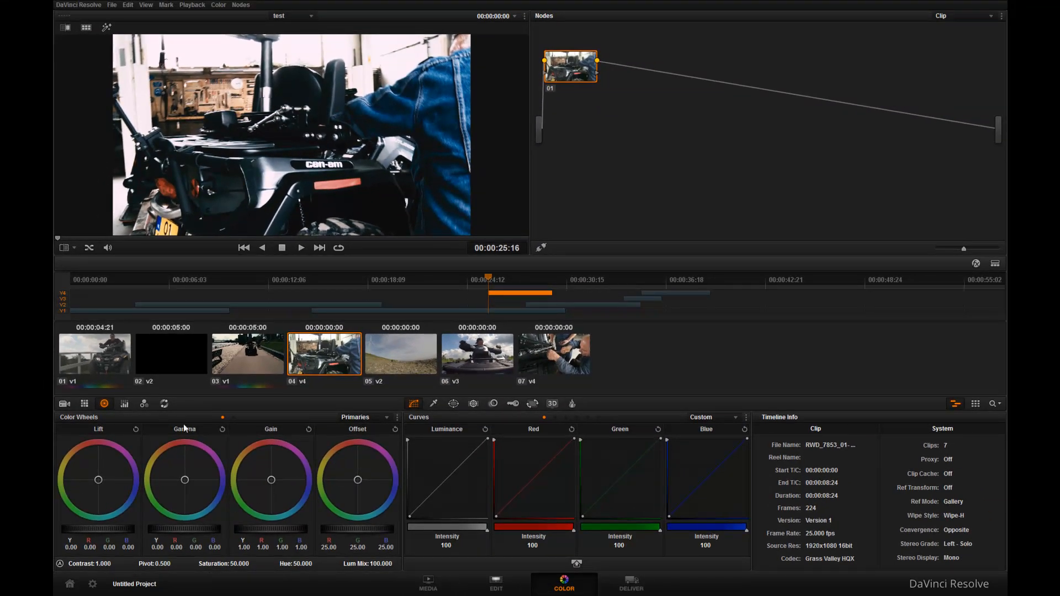
{"action": "left_click", "coordinate": [126, 405]}
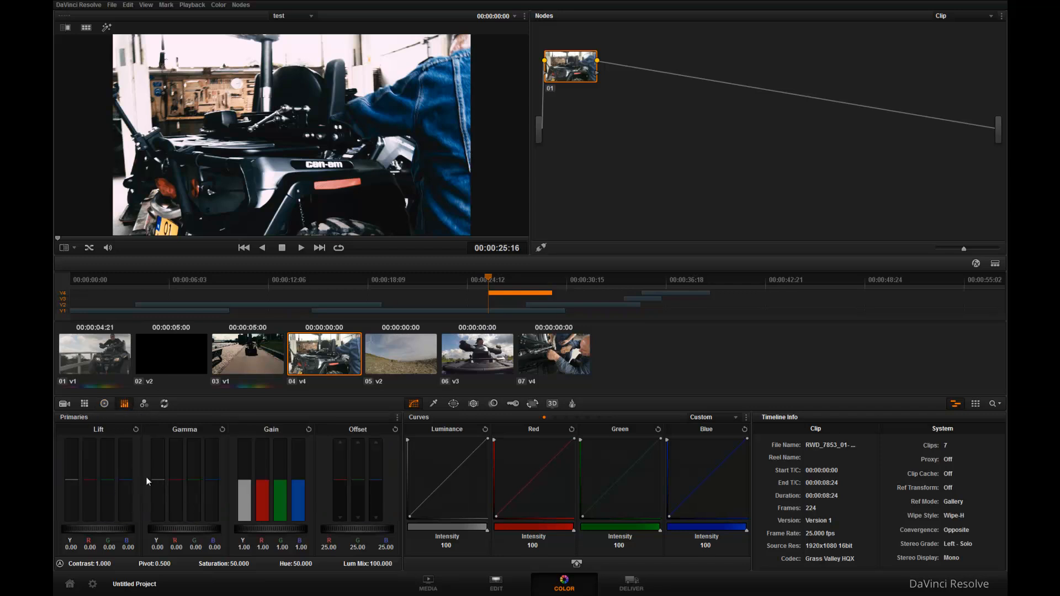
{"action": "left_click_drag", "start_coordinate": [157, 480], "coordinate": [158, 503]}
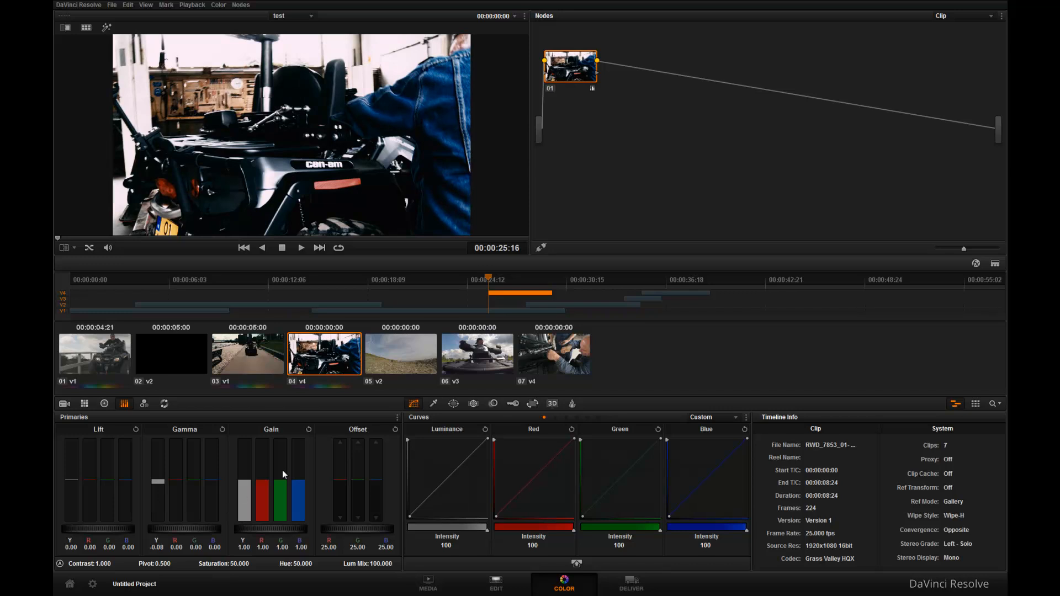
Step: Apply the Blackmagic Cinema Camera Film to Rec709 3D LUT to the node of clip 05
{"action": "left_click", "coordinate": [379, 354]}
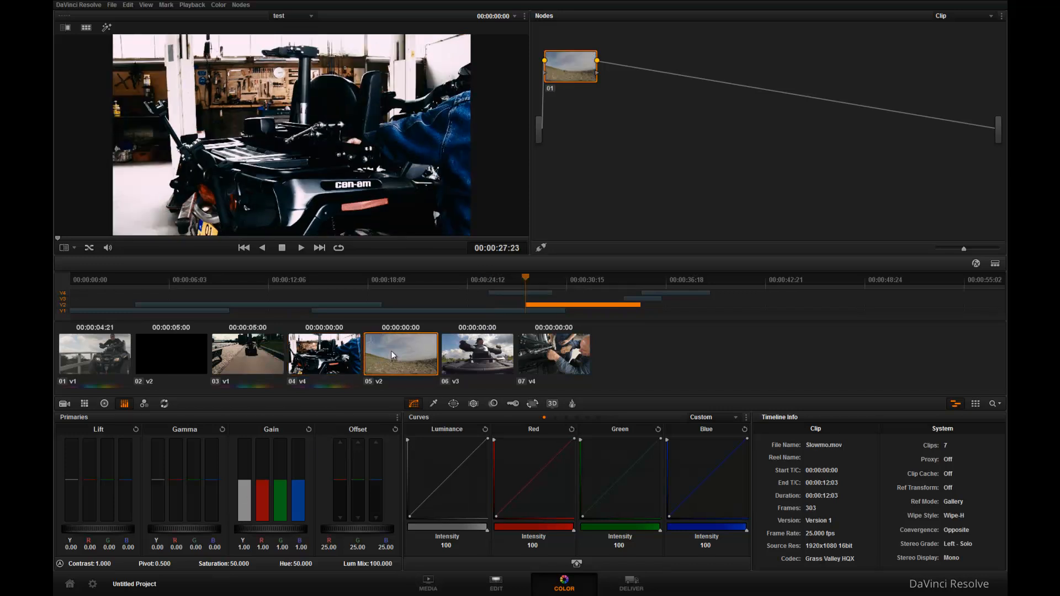
{"action": "left_click", "coordinate": [571, 276]}
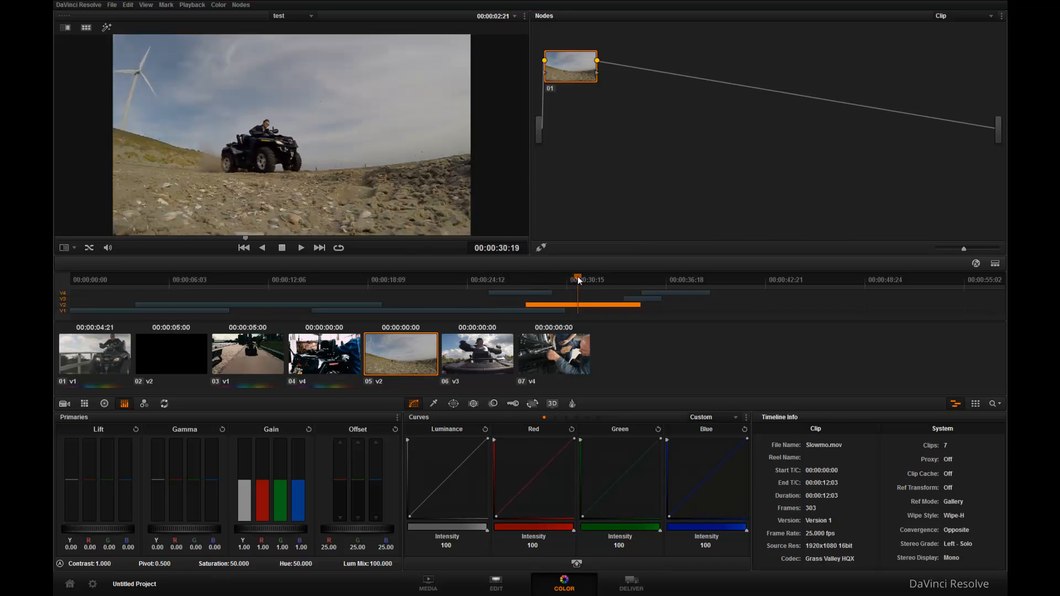
{"action": "mouse_move", "coordinate": [576, 278]}
{"action": "left_mouse_down"}
{"action": "mouse_move", "coordinate": [555, 280]}
{"action": "mouse_move", "coordinate": [622, 282]}
{"action": "mouse_move", "coordinate": [594, 280]}
{"action": "left_mouse_up"}
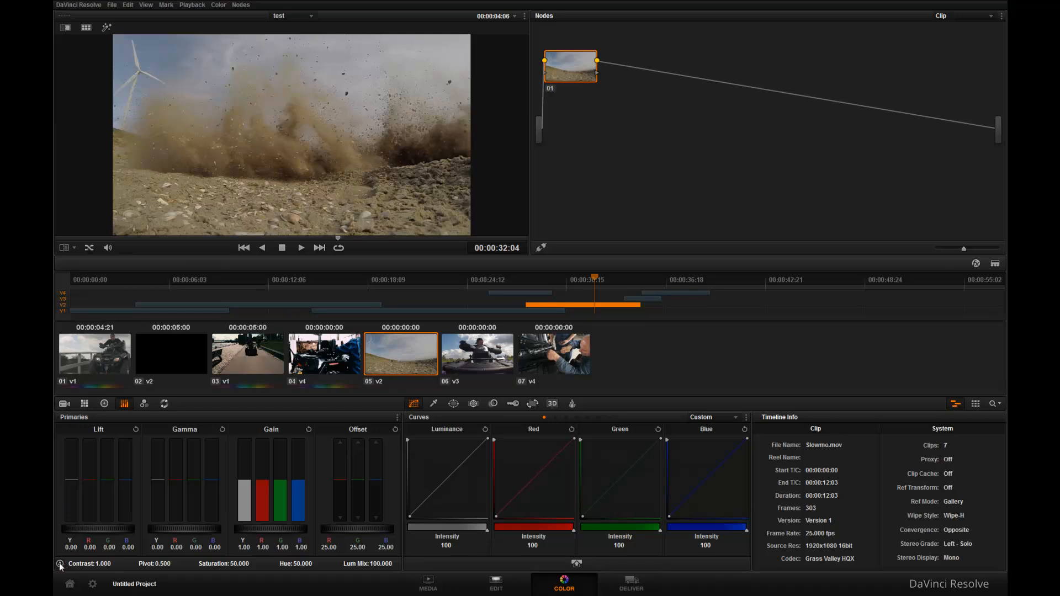
{"action": "right_click", "coordinate": [567, 72]}
{"action": "mouse_move", "coordinate": [607, 113]}
{"action": "mouse_move", "coordinate": [619, 163]}
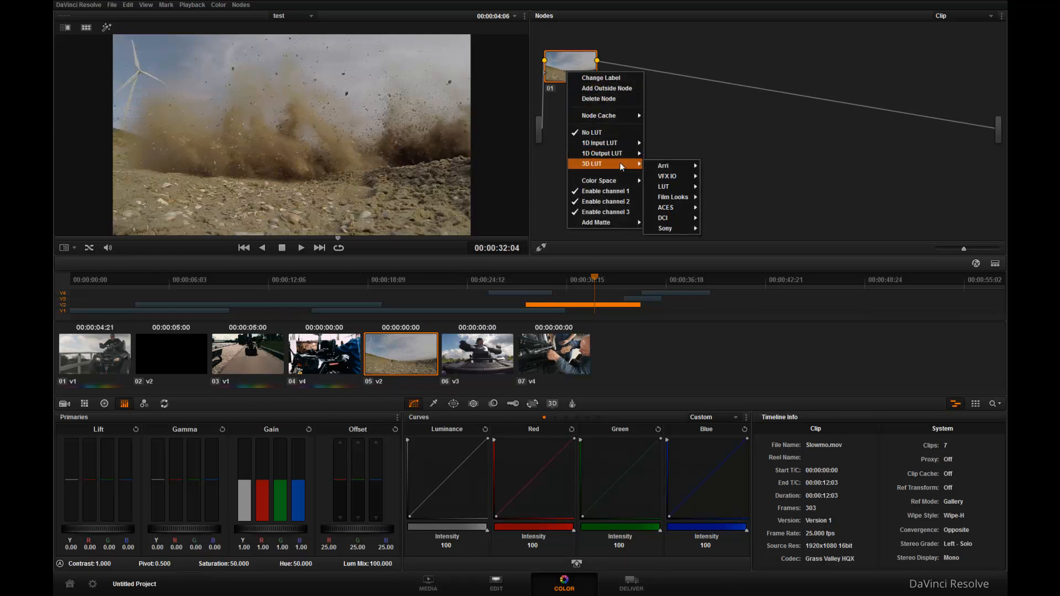
{"action": "mouse_move", "coordinate": [681, 188]}
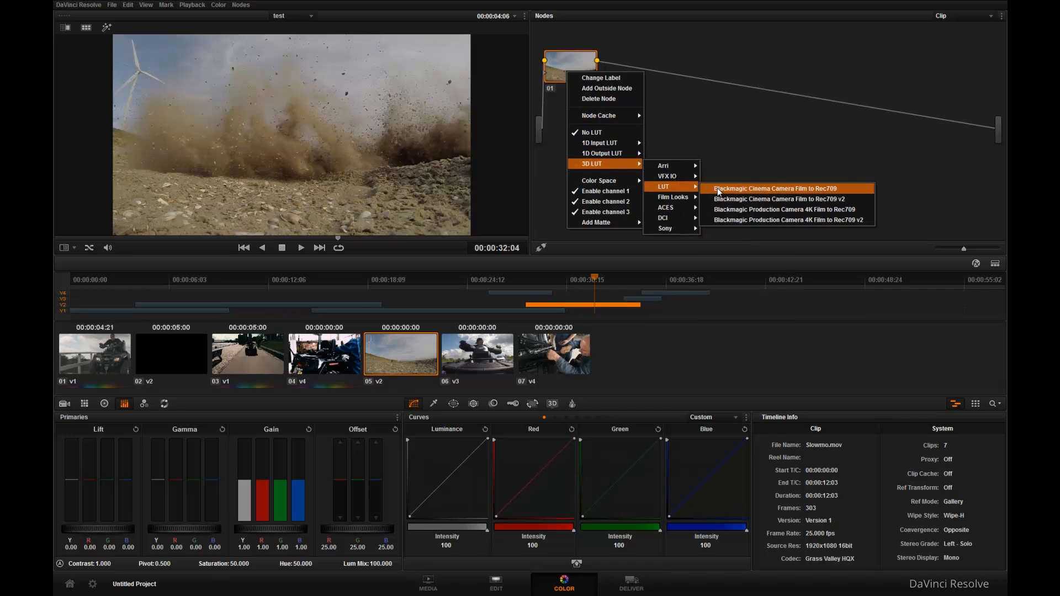
{"action": "left_click", "coordinate": [737, 189]}
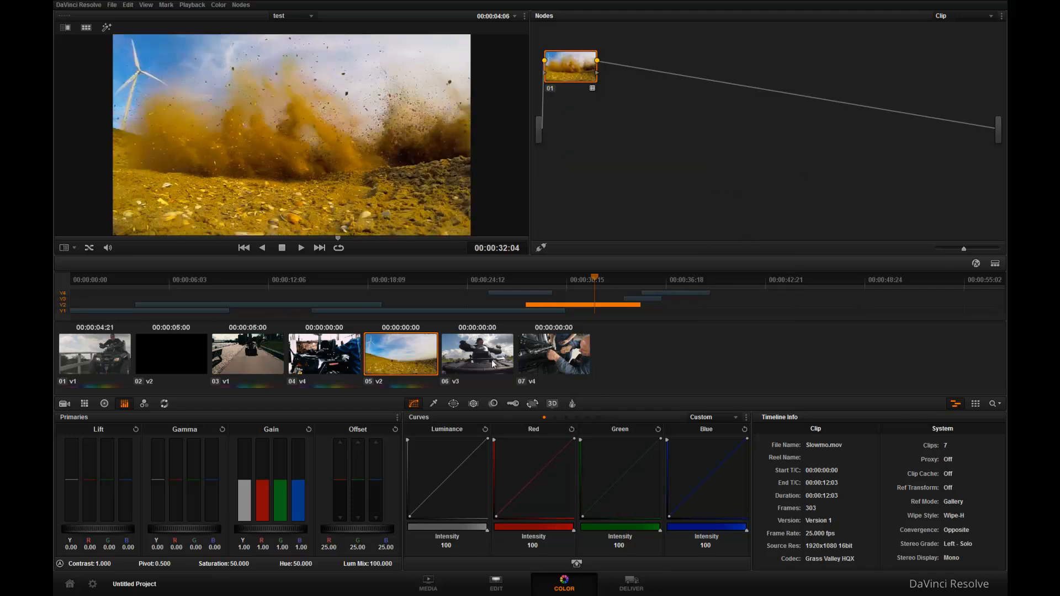
Step: Switch clip 05's node to the Rec709 Fujifilm 3513DI D65 3D LUT from the Film Looks set
{"action": "right_click", "coordinate": [568, 76]}
{"action": "mouse_move", "coordinate": [604, 127]}
{"action": "mouse_move", "coordinate": [615, 167]}
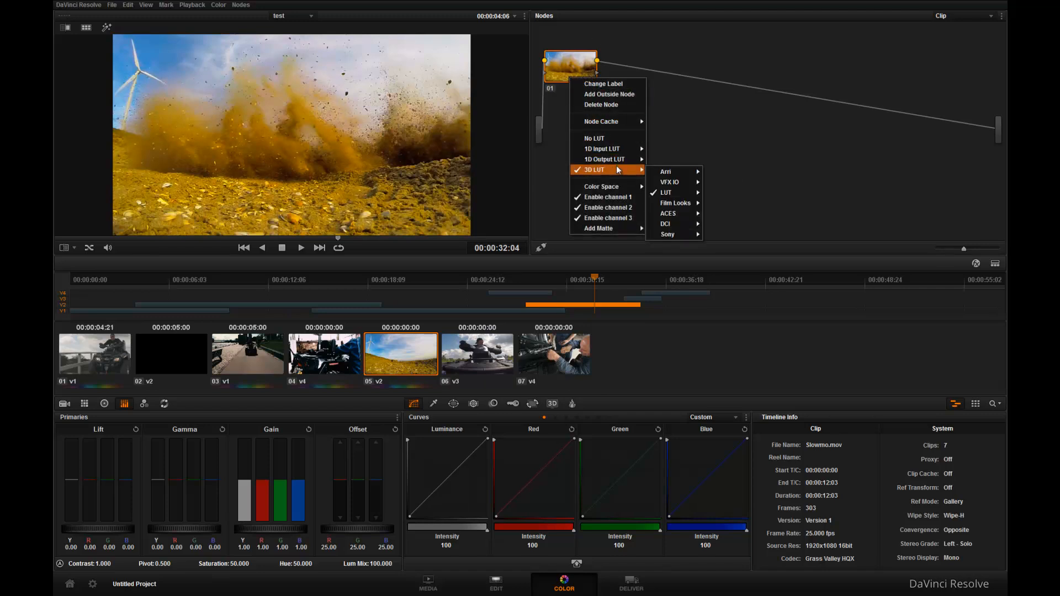
{"action": "mouse_move", "coordinate": [694, 195]}
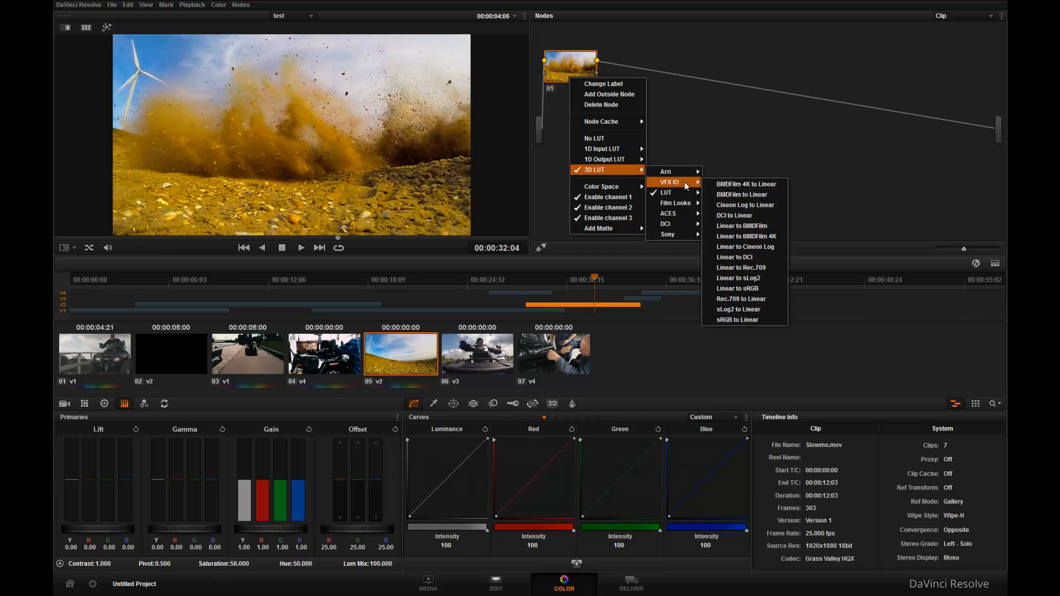
{"action": "mouse_move", "coordinate": [686, 226]}
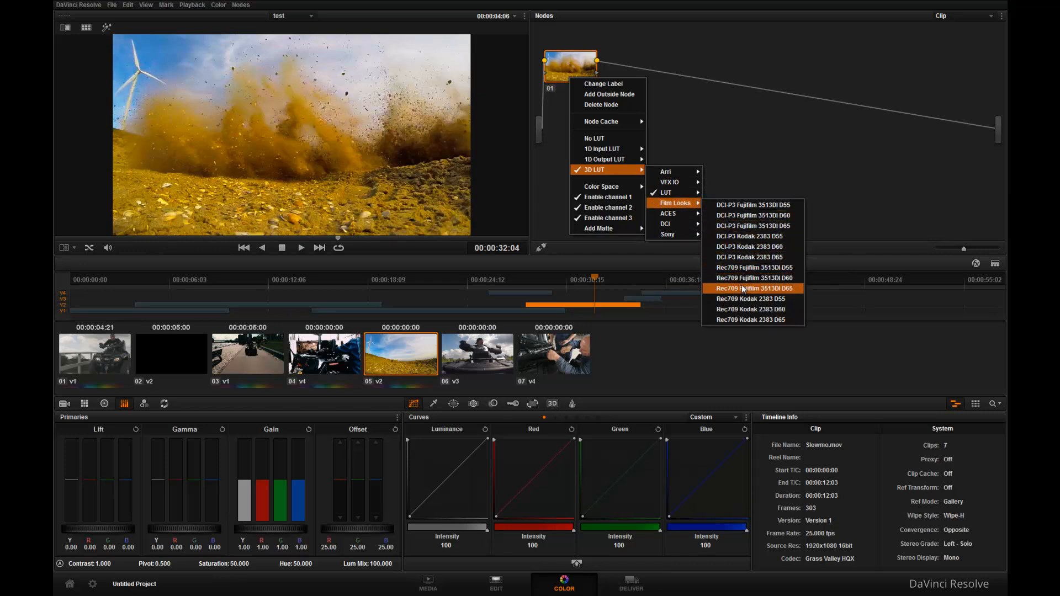
{"action": "left_click", "coordinate": [774, 145]}
Step: Apply the DCI-P3 Fujifilm 3513DI D55 3D LUT from Film Looks to the node of clip 06
{"action": "left_click", "coordinate": [475, 356]}
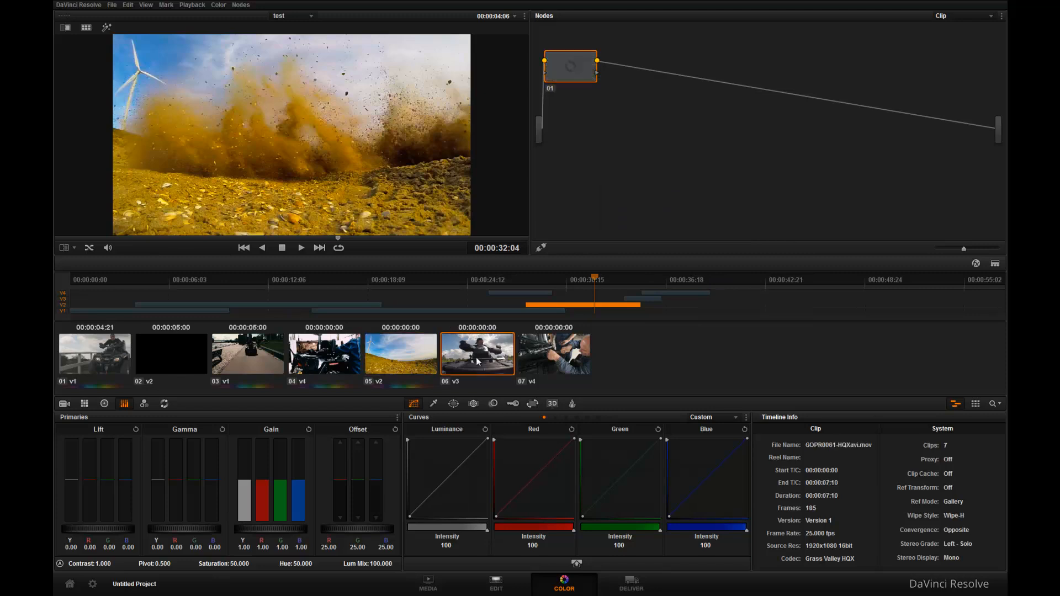
{"action": "right_click", "coordinate": [579, 65]}
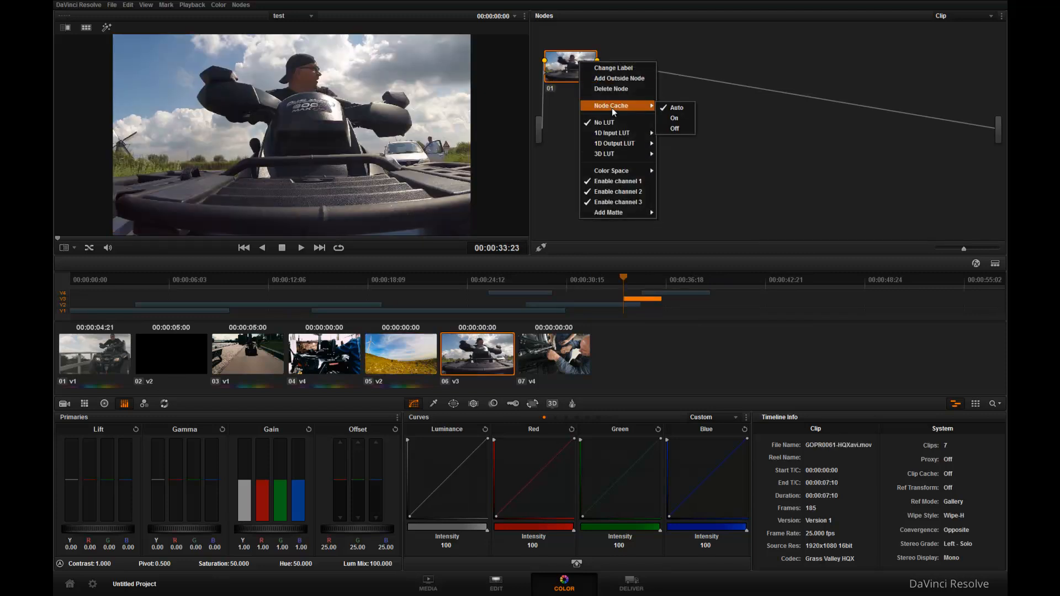
{"action": "mouse_move", "coordinate": [690, 188]}
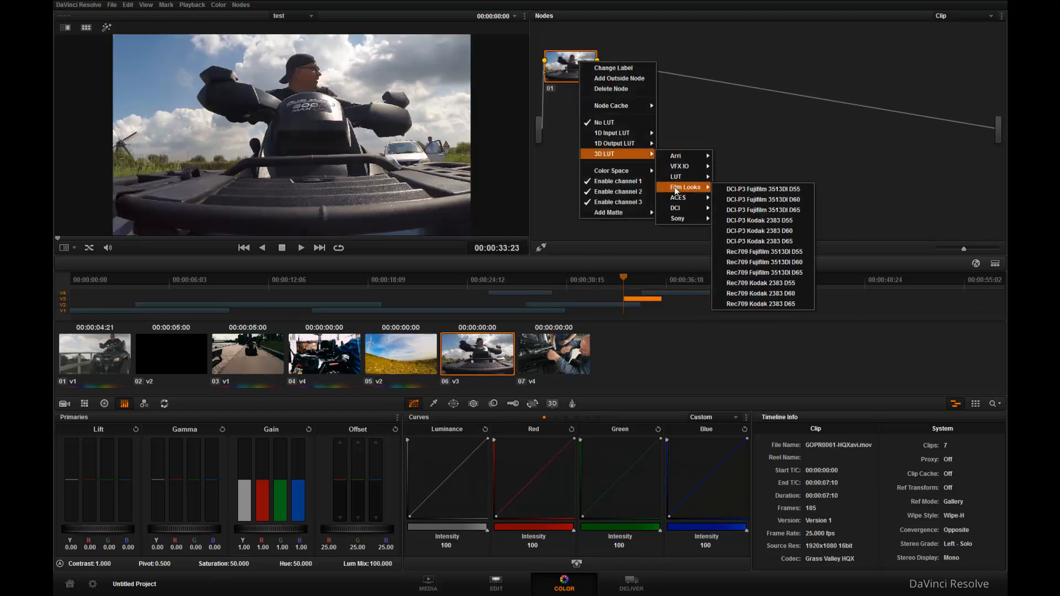
{"action": "left_click", "coordinate": [751, 190]}
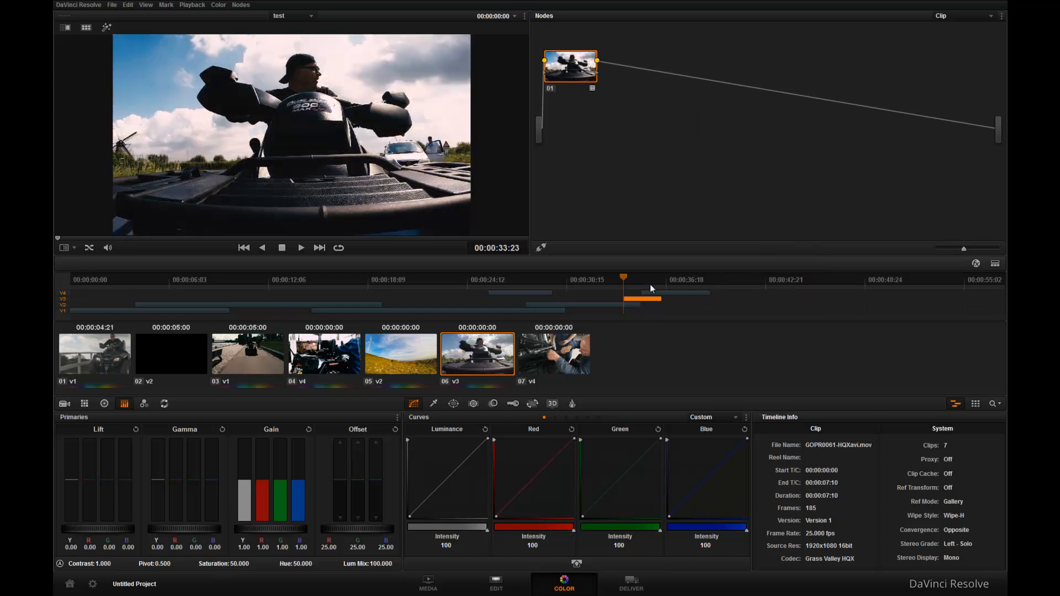
Step: On clip 07, try the ACES 3D LUT, then apply the Sony SLog3SGamut3.CineToCine+709 3D LUT to its node
{"action": "left_click", "coordinate": [543, 353]}
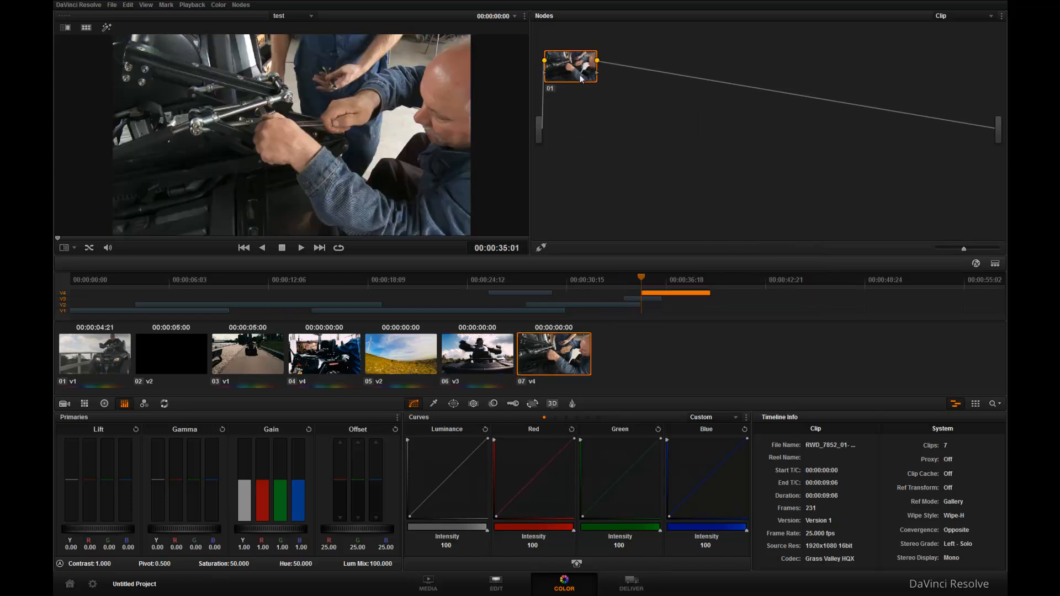
{"action": "right_click", "coordinate": [579, 74]}
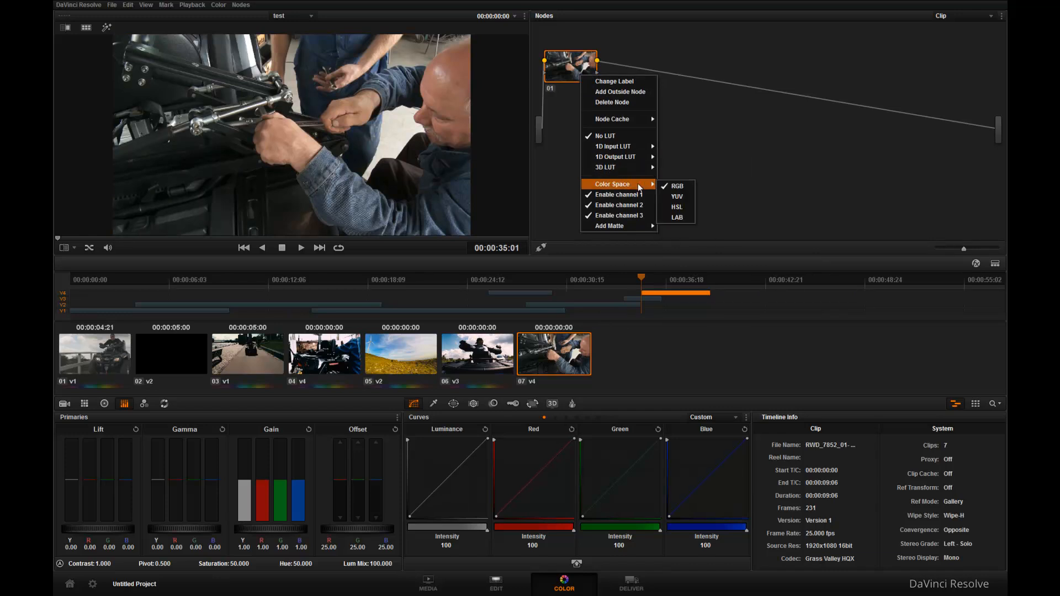
{"action": "mouse_move", "coordinate": [683, 192]}
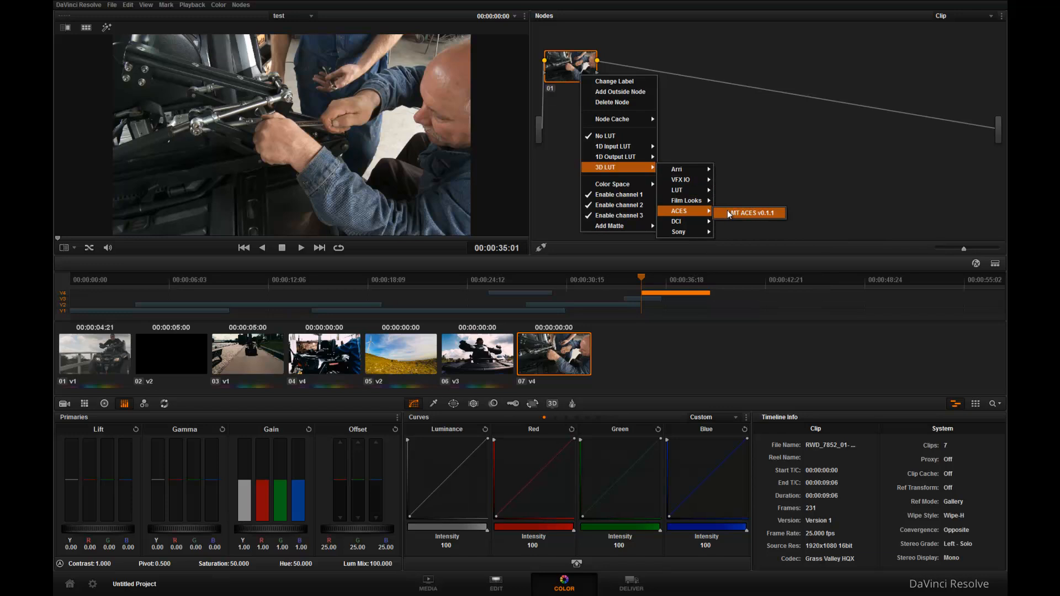
{"action": "left_click", "coordinate": [727, 212]}
{"action": "right_click", "coordinate": [568, 88]}
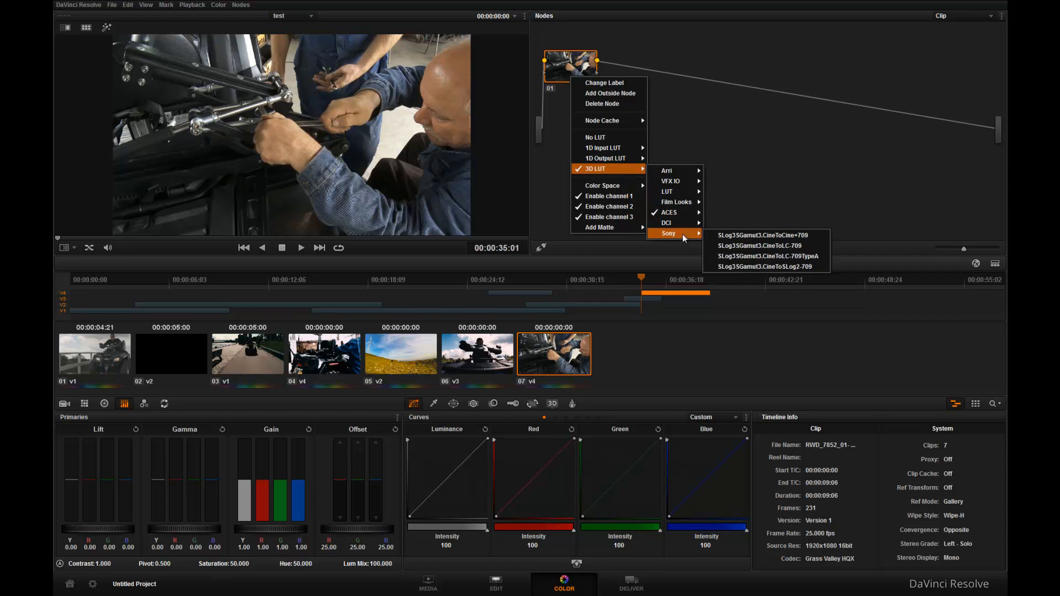
{"action": "left_click", "coordinate": [728, 235]}
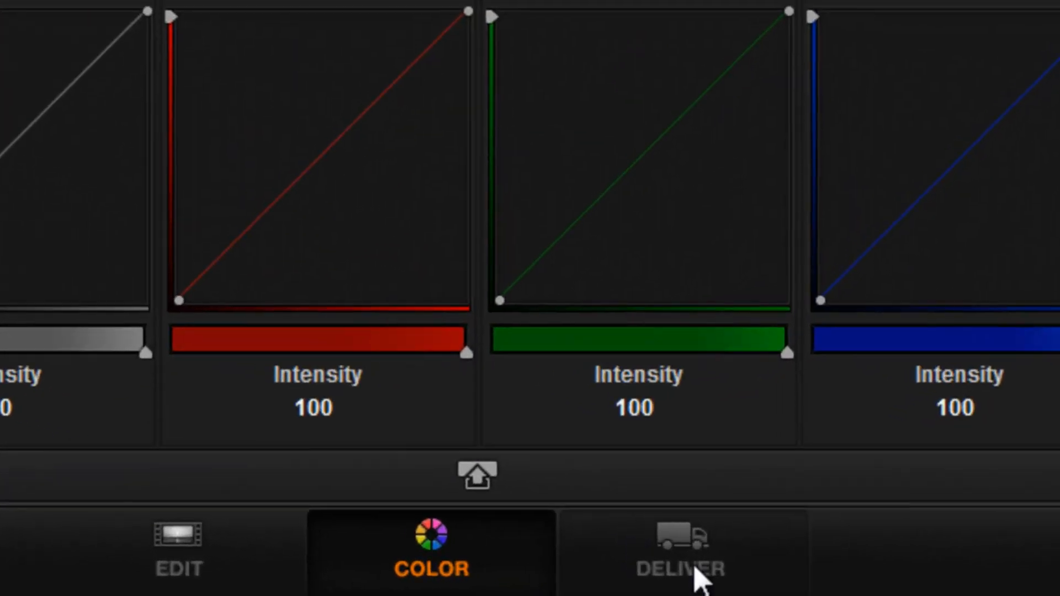
Step: On the Deliver page, set rendering to individual source clips using the Grass Valley HQX codec
{"action": "left_click", "coordinate": [634, 586]}
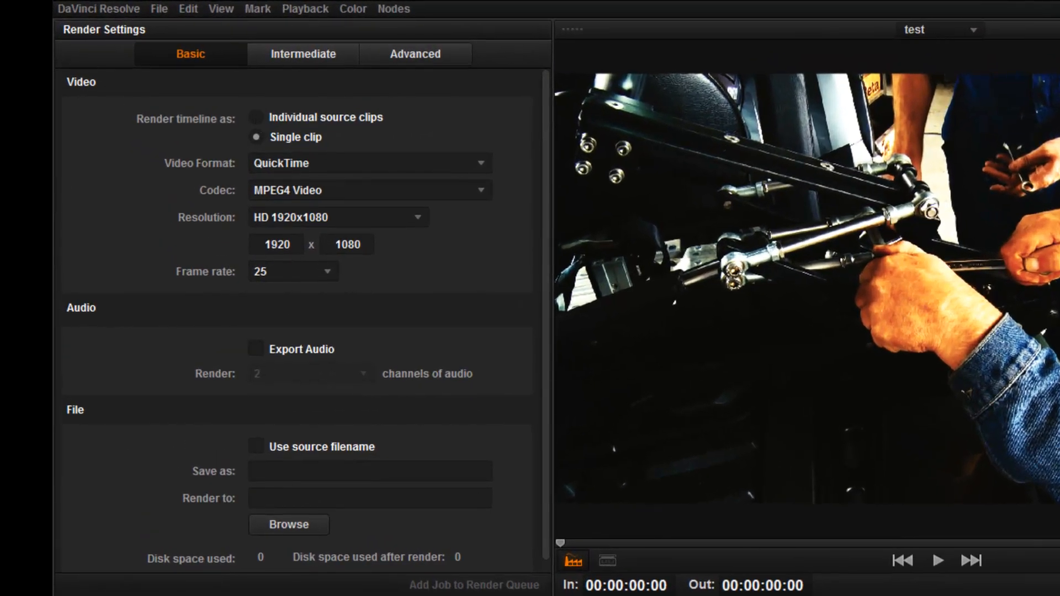
{"action": "left_click", "coordinate": [258, 117]}
{"action": "left_click", "coordinate": [455, 187]}
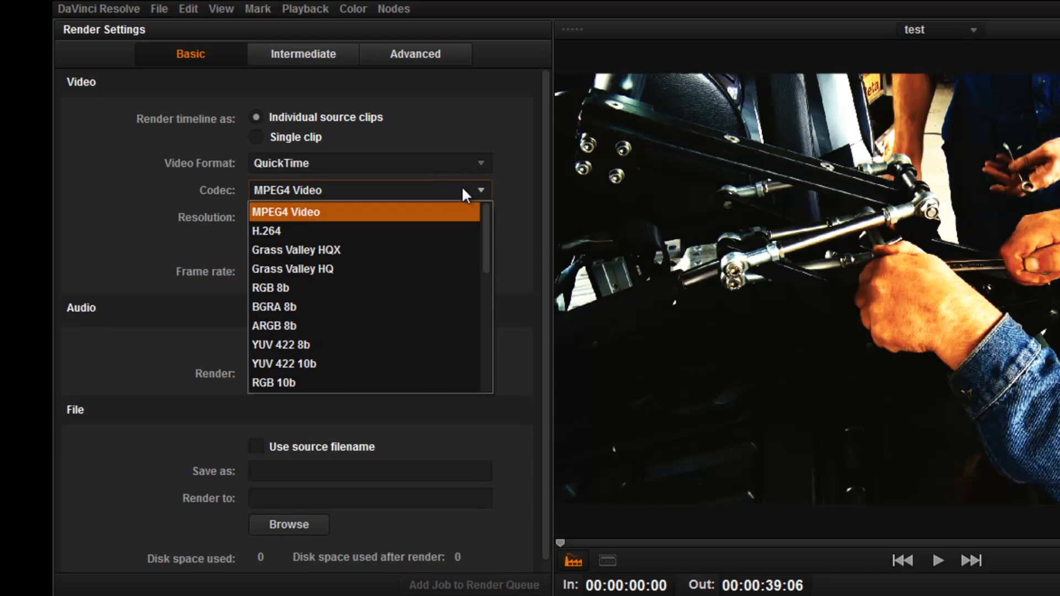
{"action": "left_click", "coordinate": [359, 250]}
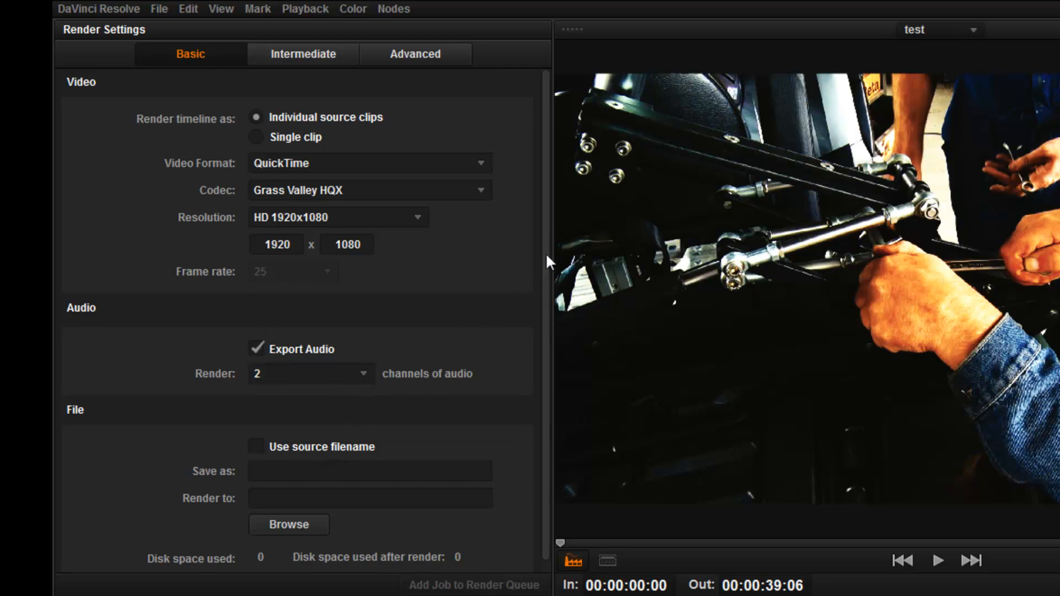
{"action": "left_click_drag", "start_coordinate": [545, 230], "coordinate": [544, 245]}
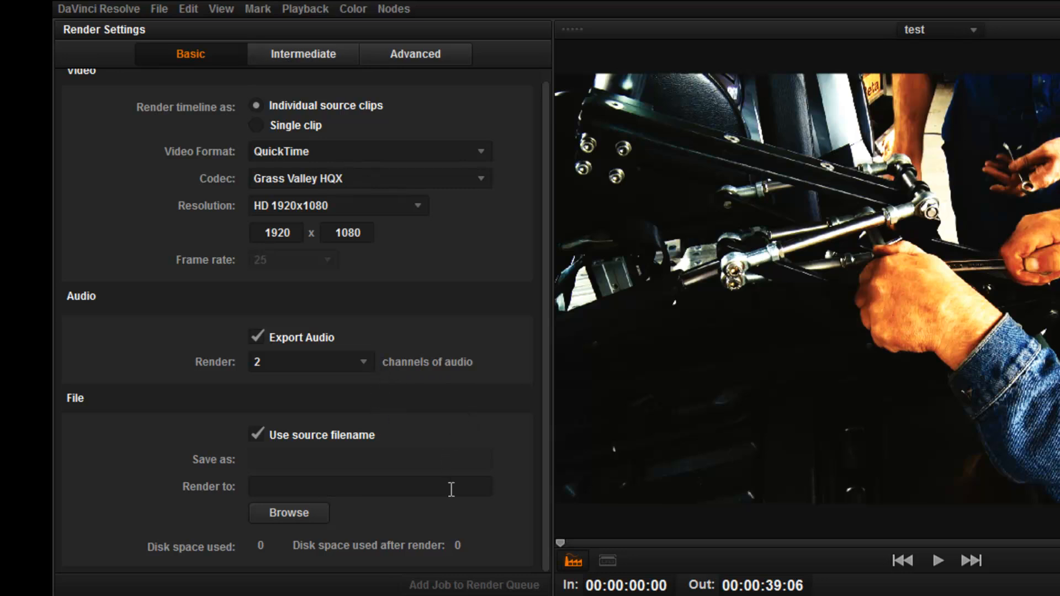
Step: In the Advanced render settings, set the render destination to the AAF exports\Davinci to Edius folder inside the round-trip Desktop folder
{"action": "left_click", "coordinate": [281, 53]}
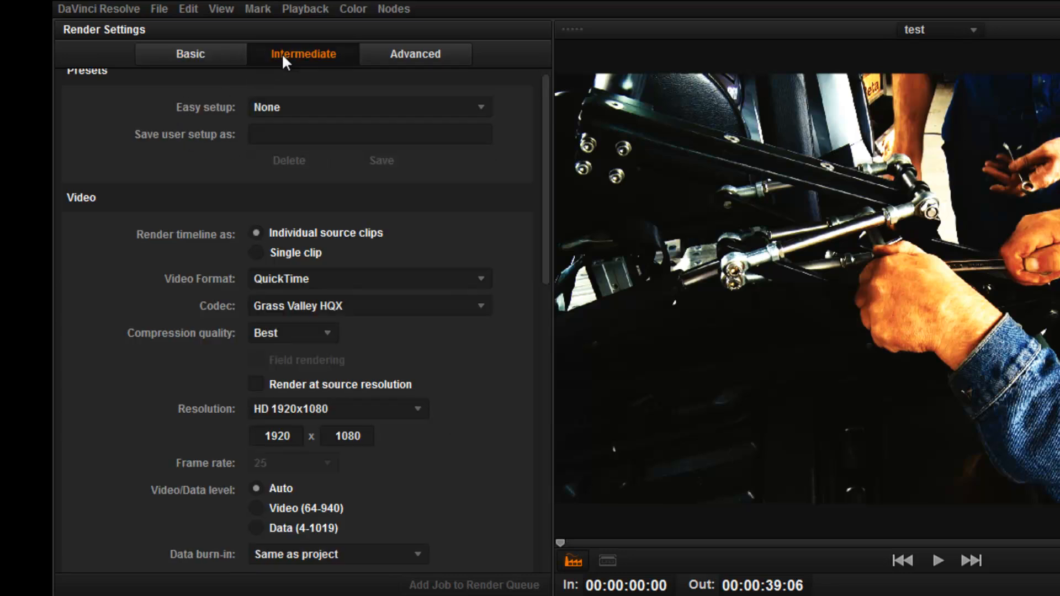
{"action": "left_click", "coordinate": [393, 49]}
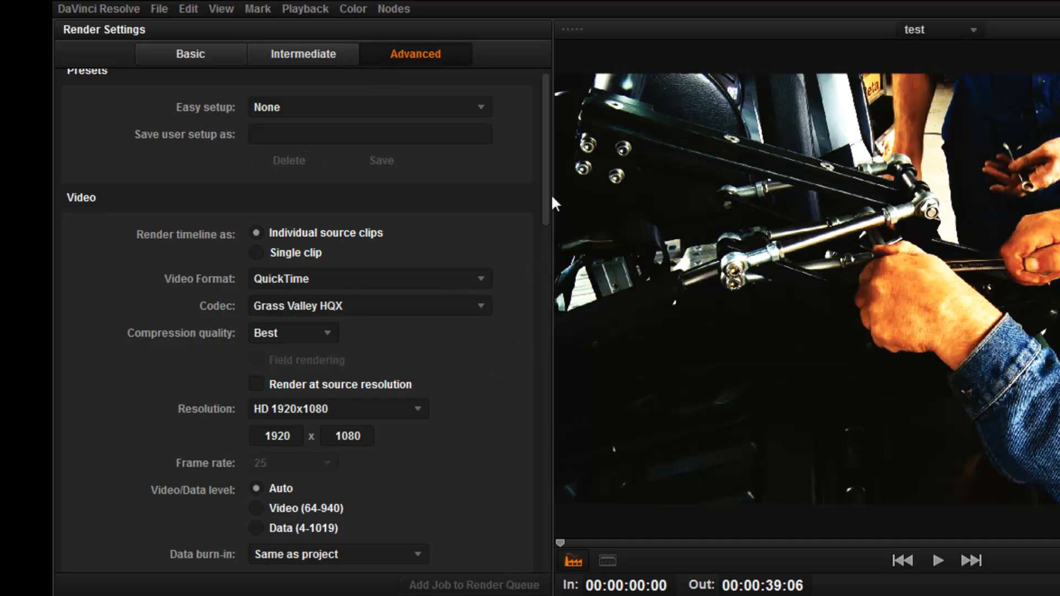
{"action": "left_click_drag", "start_coordinate": [548, 199], "coordinate": [549, 325]}
{"action": "left_click", "coordinate": [284, 270]}
{"action": "left_click", "coordinate": [288, 308]}
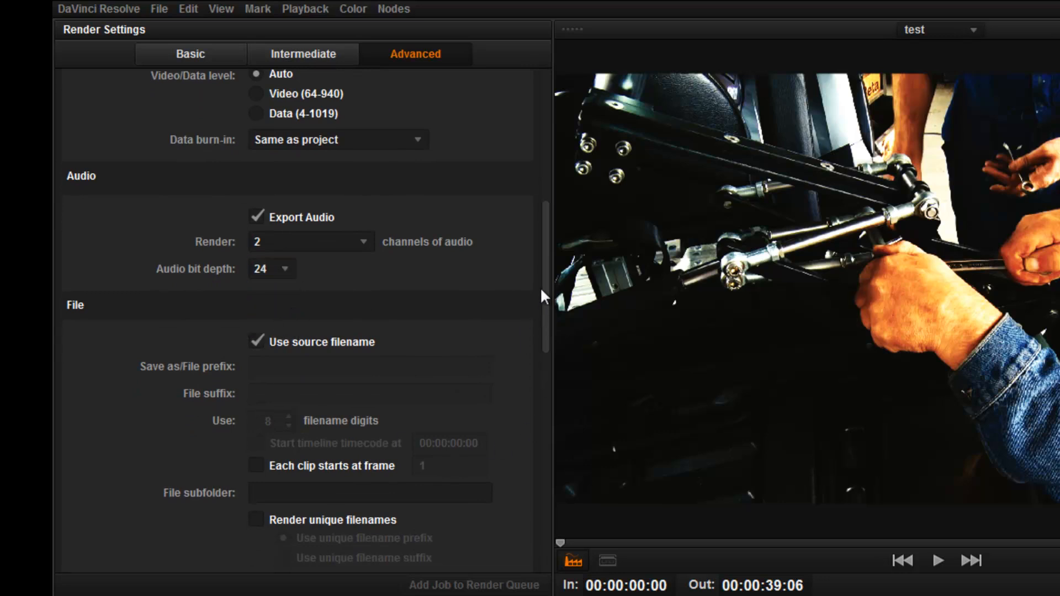
{"action": "left_click_drag", "start_coordinate": [545, 279], "coordinate": [533, 371]}
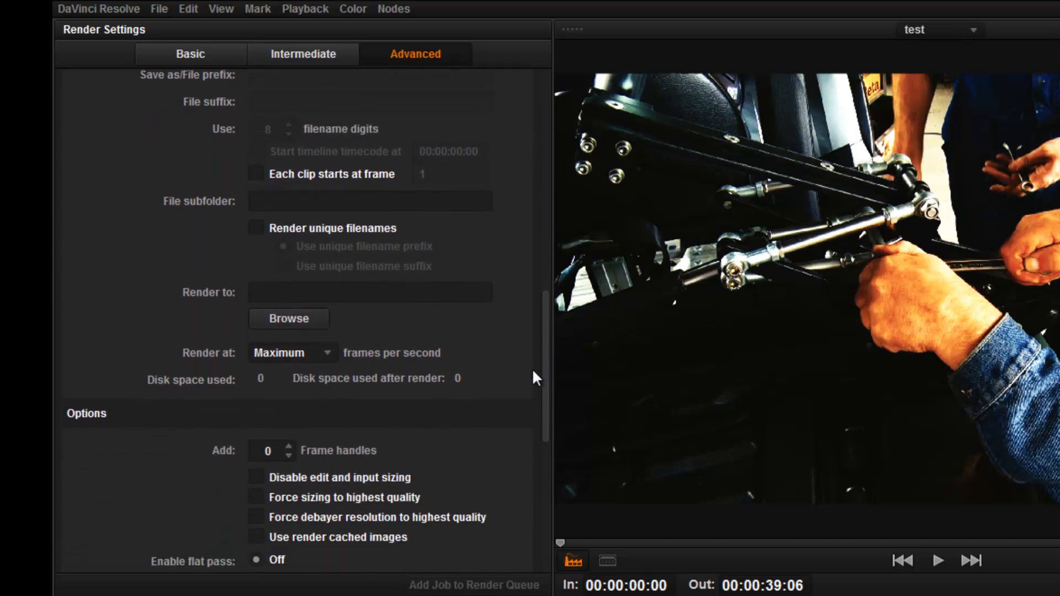
{"action": "left_click", "coordinate": [294, 319]}
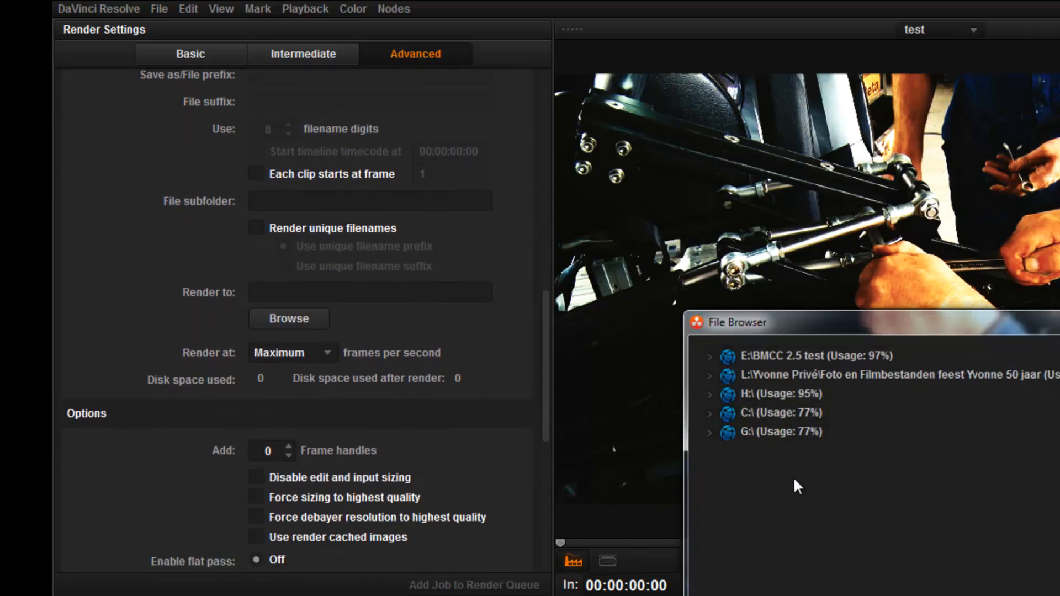
{"action": "left_click", "coordinate": [711, 412]}
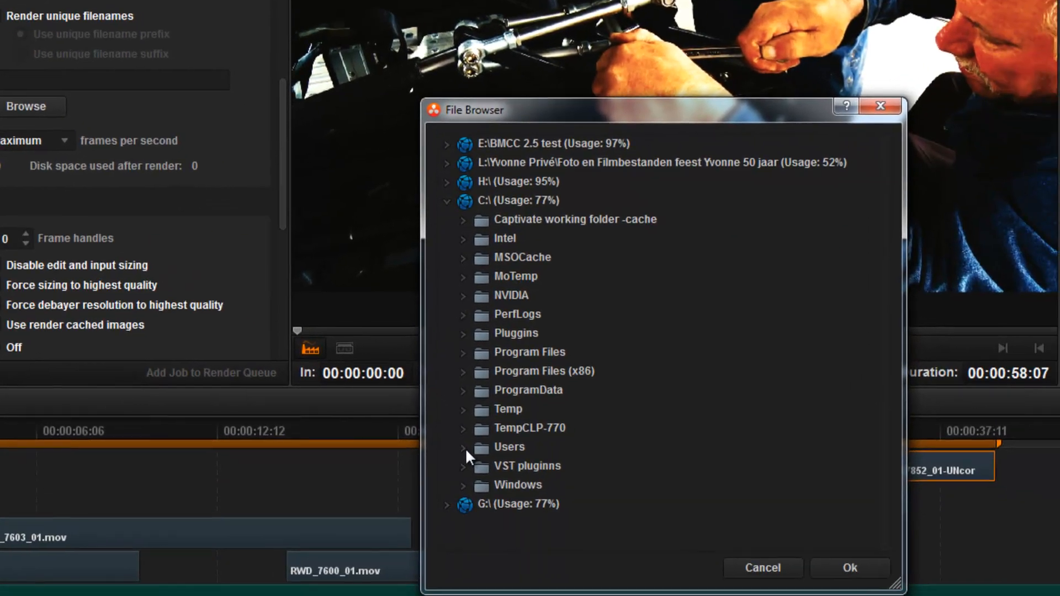
{"action": "left_click", "coordinate": [613, 568]}
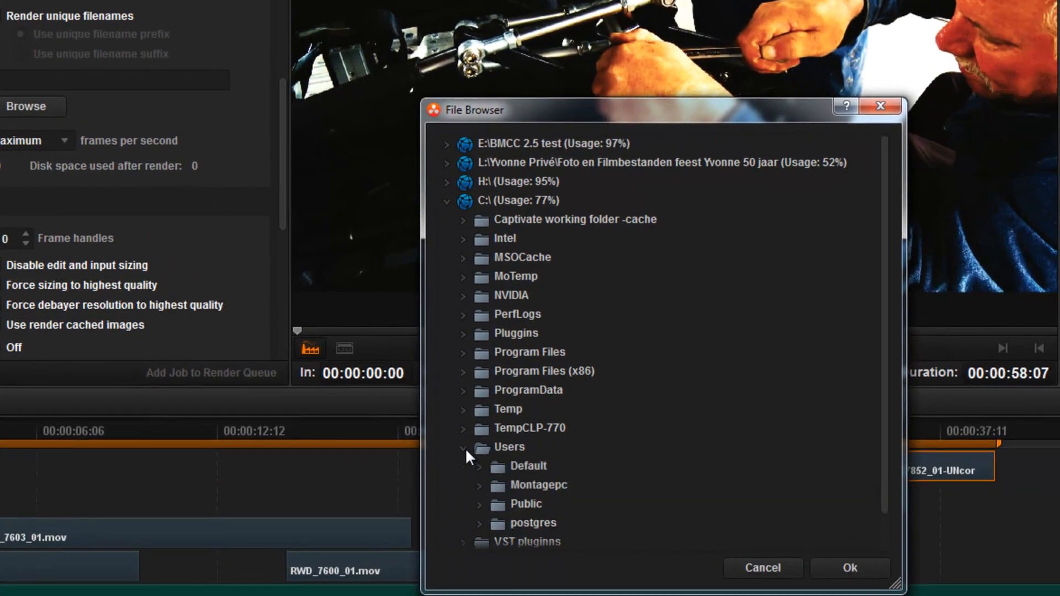
{"action": "left_click", "coordinate": [481, 484]}
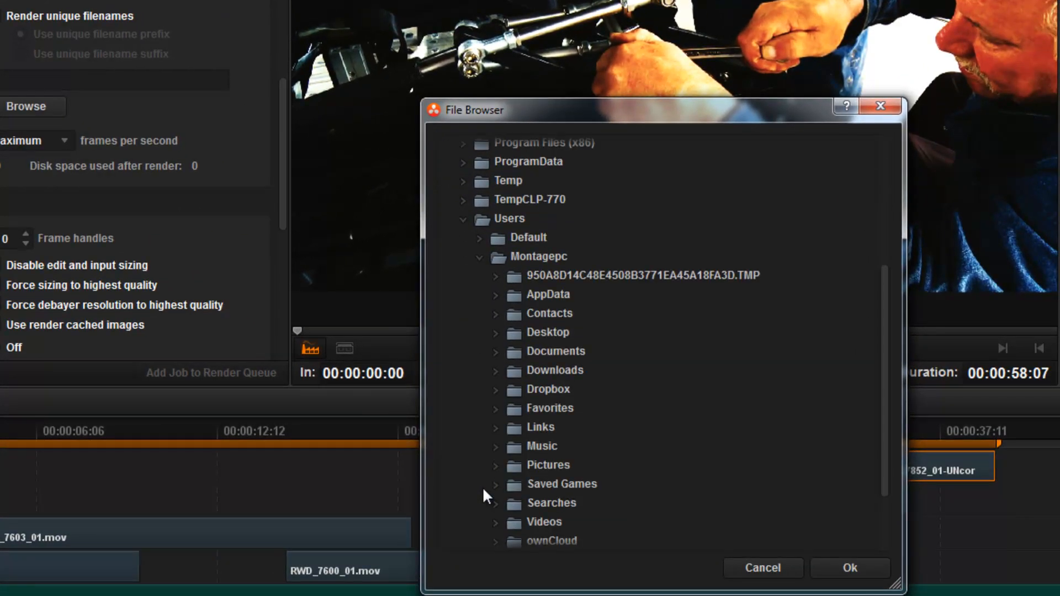
{"action": "left_click", "coordinate": [496, 331]}
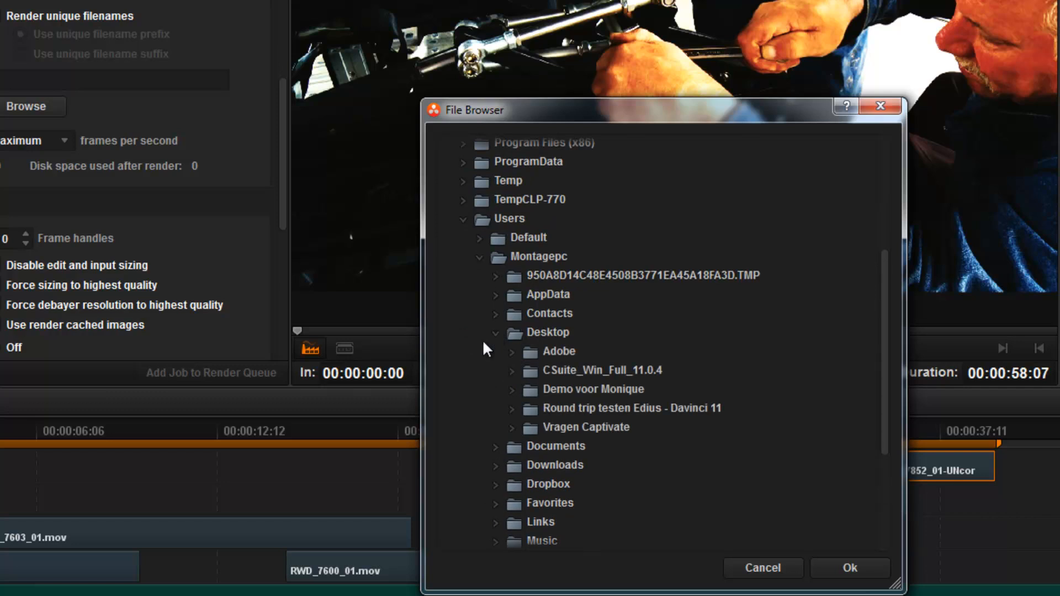
{"action": "left_click", "coordinate": [511, 408]}
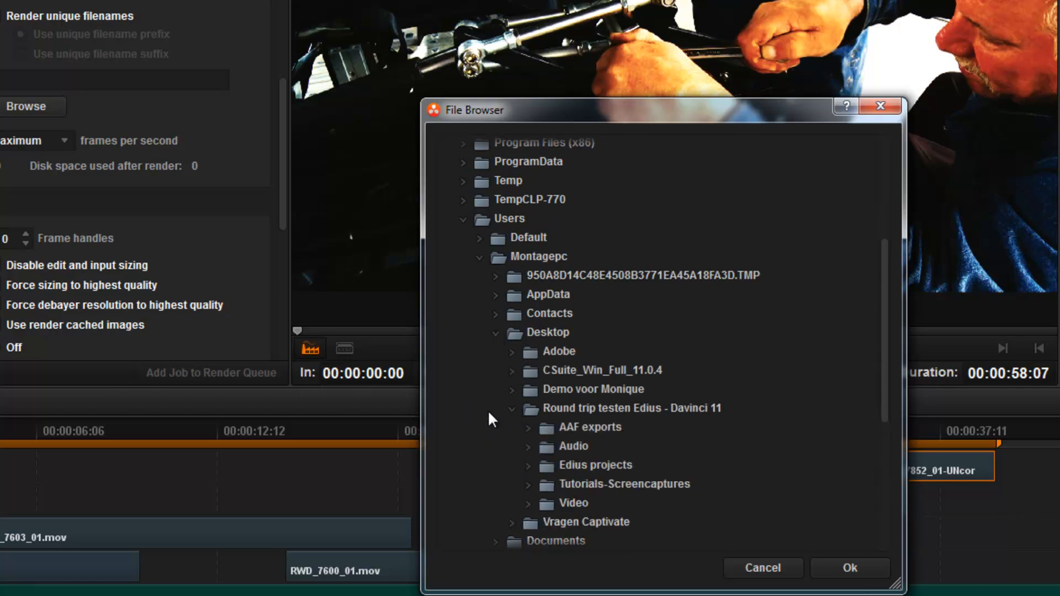
{"action": "left_click", "coordinate": [528, 427]}
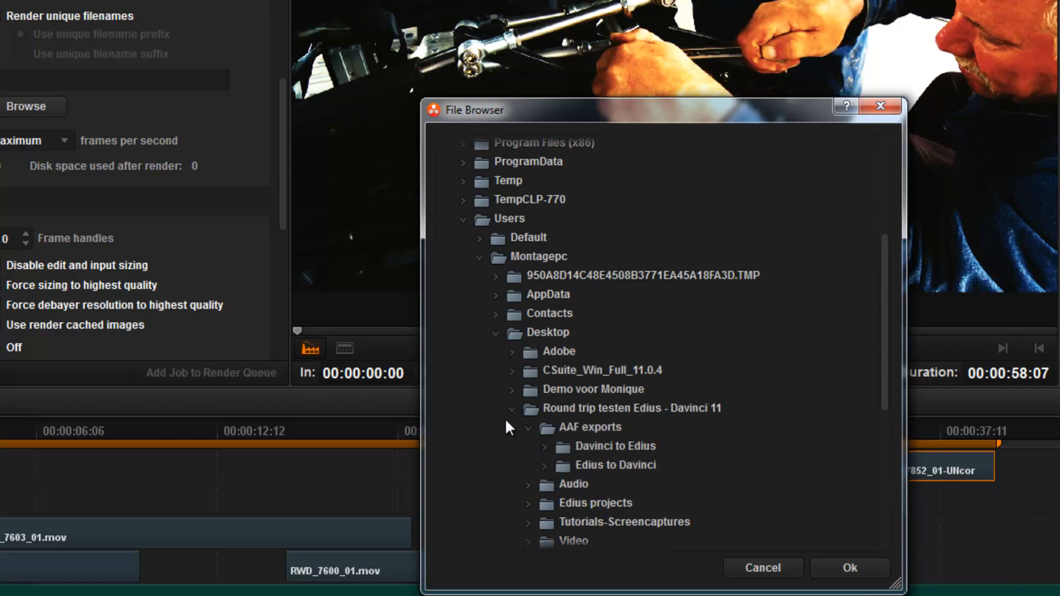
{"action": "left_click", "coordinate": [572, 447]}
{"action": "left_click", "coordinate": [845, 562]}
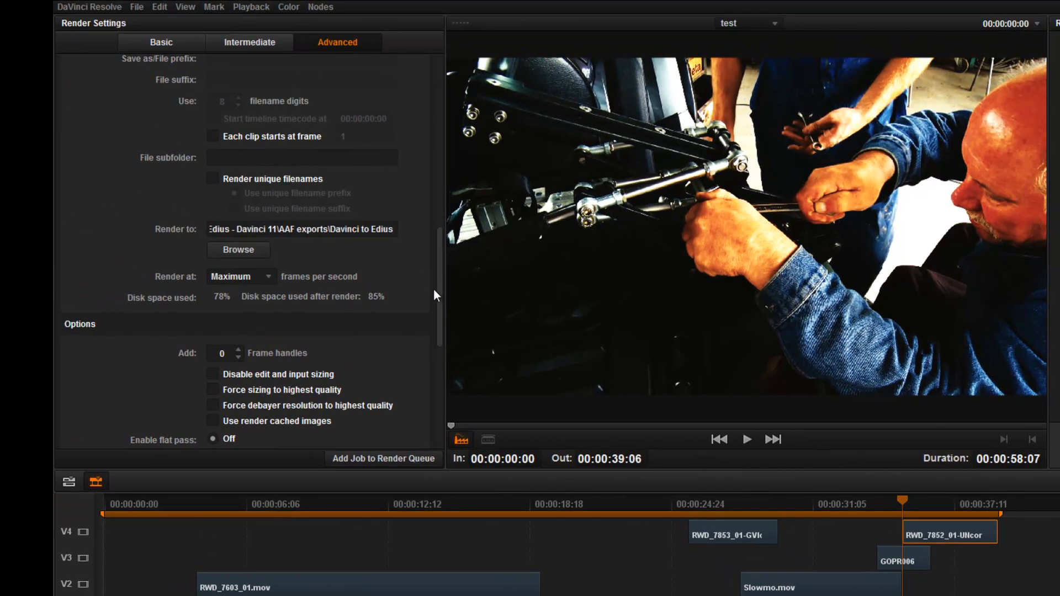
Step: Add 25 frame handles to the rendered clips
{"action": "left_click_drag", "start_coordinate": [439, 295], "coordinate": [442, 332]}
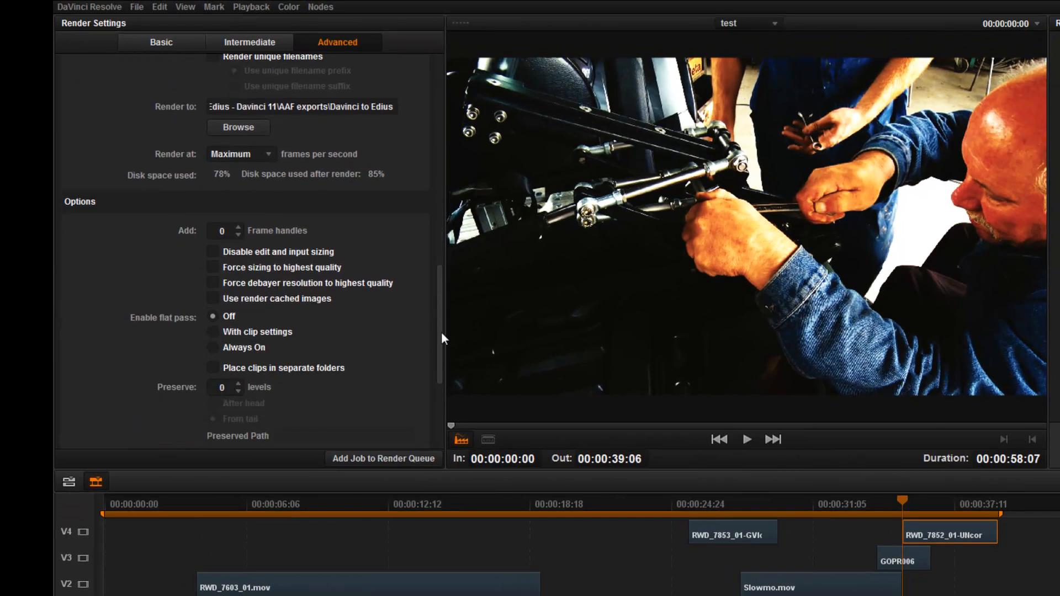
{"action": "left_click", "coordinate": [239, 219]}
{"action": "left_click", "coordinate": [239, 219]}
{"action": "left_click", "coordinate": [238, 218]}
{"action": "left_click", "coordinate": [239, 219]}
{"action": "left_click", "coordinate": [239, 219]}
{"action": "left_click", "coordinate": [239, 218]}
{"action": "left_click", "coordinate": [239, 218]}
{"action": "left_click", "coordinate": [239, 219]}
{"action": "left_click", "coordinate": [239, 219]}
{"action": "left_click", "coordinate": [239, 218]}
{"action": "left_click", "coordinate": [239, 218]}
{"action": "left_click", "coordinate": [239, 219]}
{"action": "left_click", "coordinate": [239, 218]}
{"action": "left_click", "coordinate": [238, 219]}
{"action": "left_click", "coordinate": [238, 218]}
{"action": "left_click", "coordinate": [239, 218]}
{"action": "left_click", "coordinate": [238, 219]}
{"action": "left_click", "coordinate": [239, 218]}
{"action": "left_click", "coordinate": [238, 219]}
{"action": "left_click", "coordinate": [238, 219]}
{"action": "left_click", "coordinate": [238, 218]}
{"action": "left_click", "coordinate": [238, 219]}
{"action": "left_click", "coordinate": [239, 218]}
{"action": "left_click", "coordinate": [238, 219]}
{"action": "left_click", "coordinate": [239, 219]}
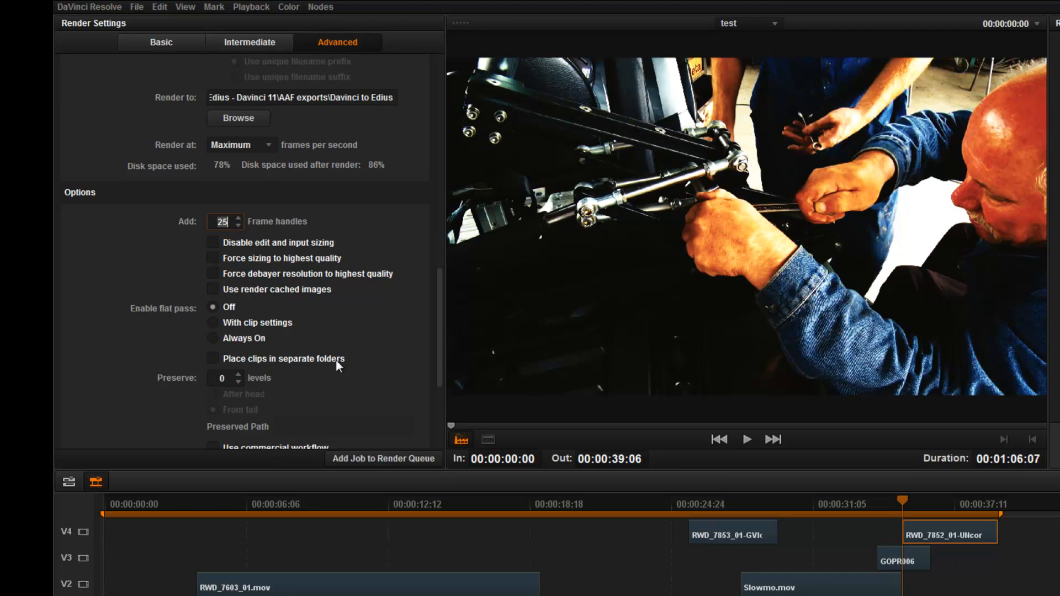
Step: Select all clips on the timeline and switch to the larger timeline view
{"action": "left_click_drag", "start_coordinate": [439, 306], "coordinate": [433, 368]}
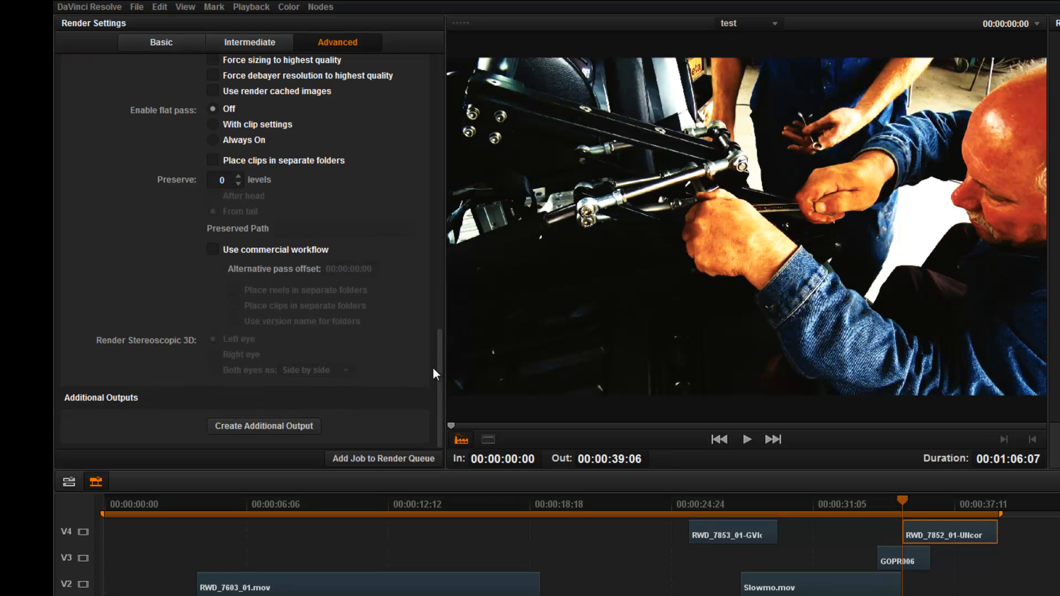
{"action": "right_click", "coordinate": [118, 502]}
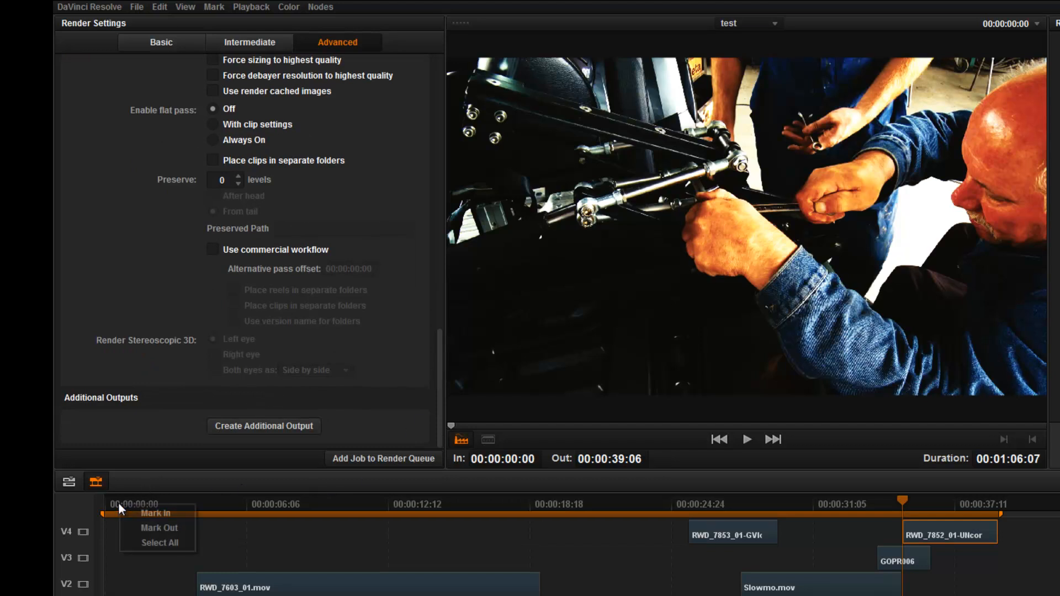
{"action": "left_click", "coordinate": [143, 538]}
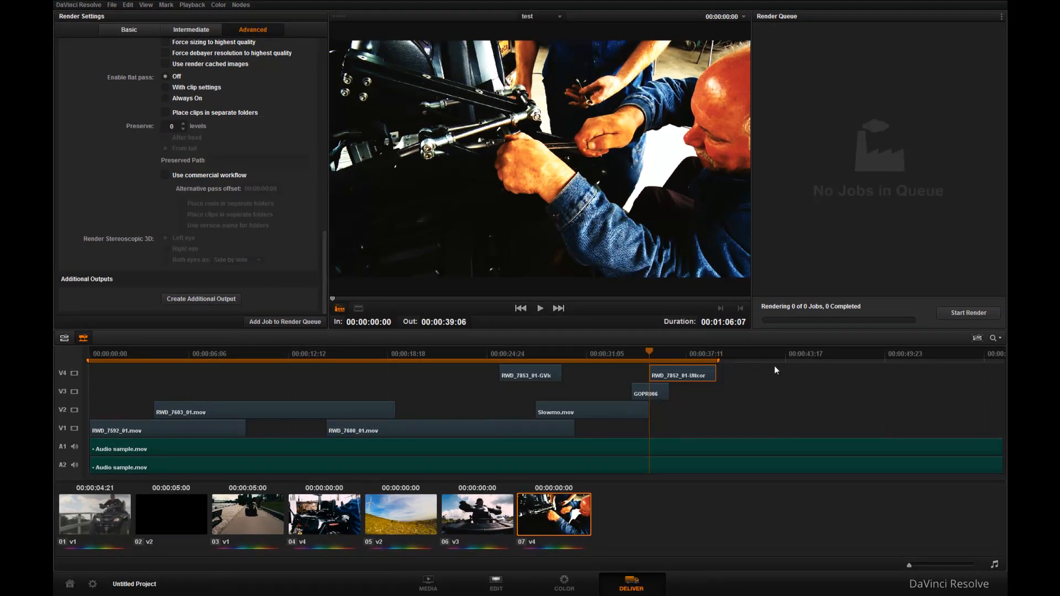
{"action": "left_click_drag", "start_coordinate": [717, 361], "coordinate": [816, 366]}
{"action": "left_click", "coordinate": [64, 338]}
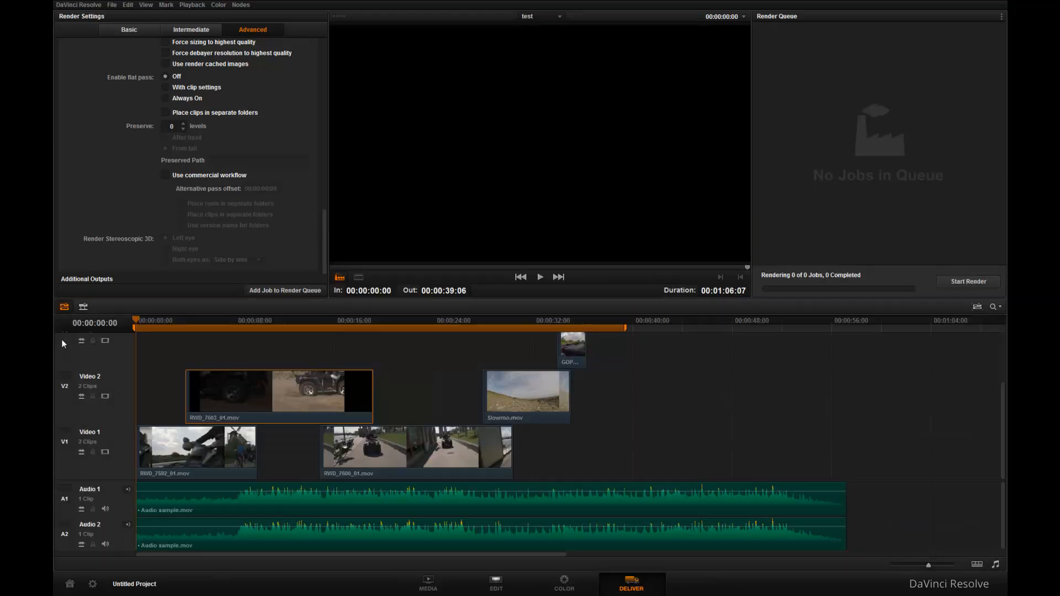
Step: Add the render job to the render queue and start rendering
{"action": "left_click", "coordinate": [624, 329]}
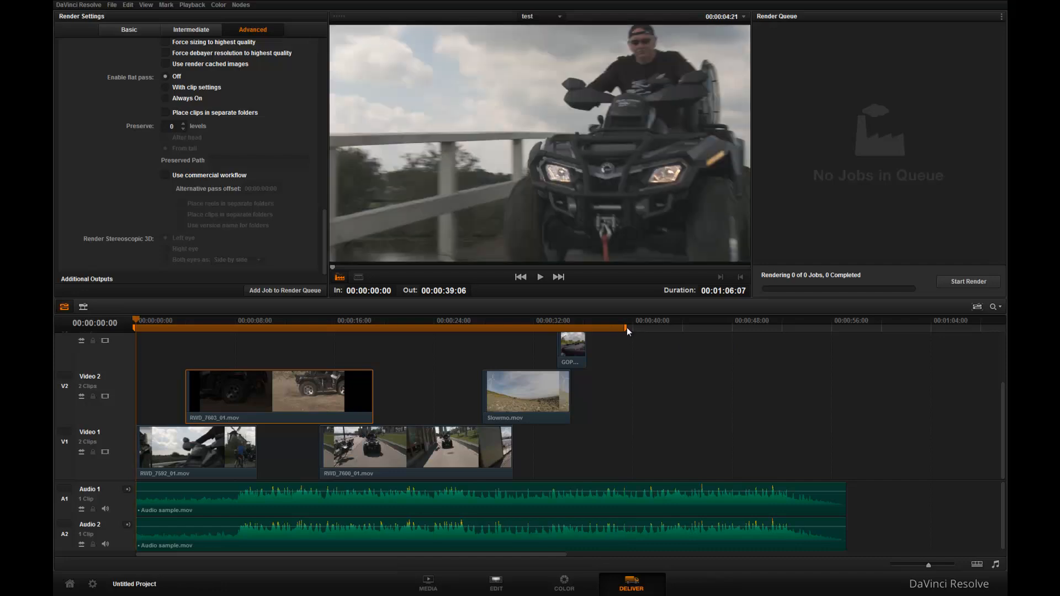
{"action": "left_click", "coordinate": [626, 329]}
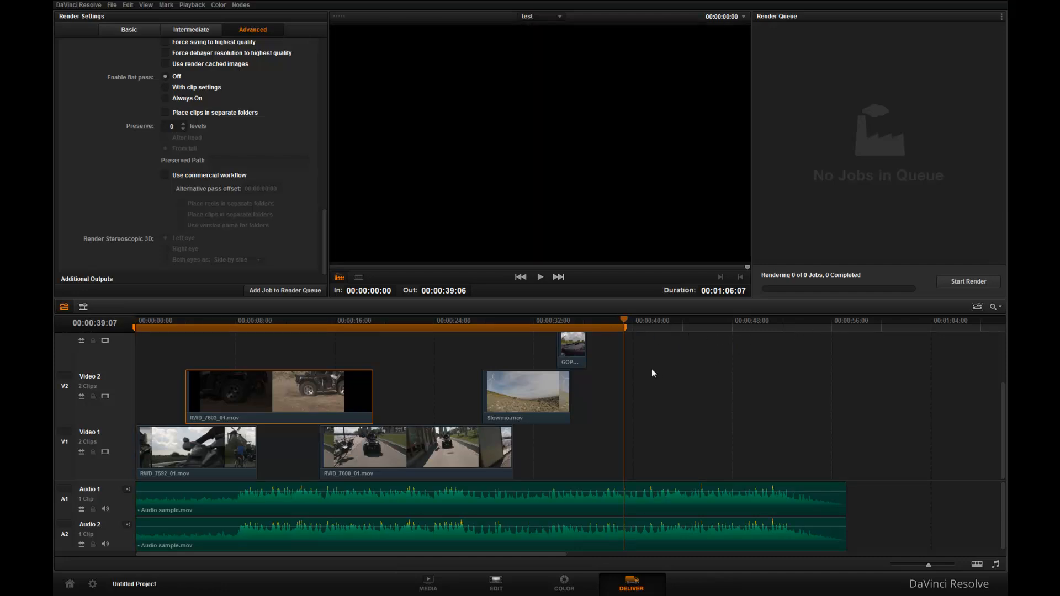
{"action": "key", "text": "Home"}
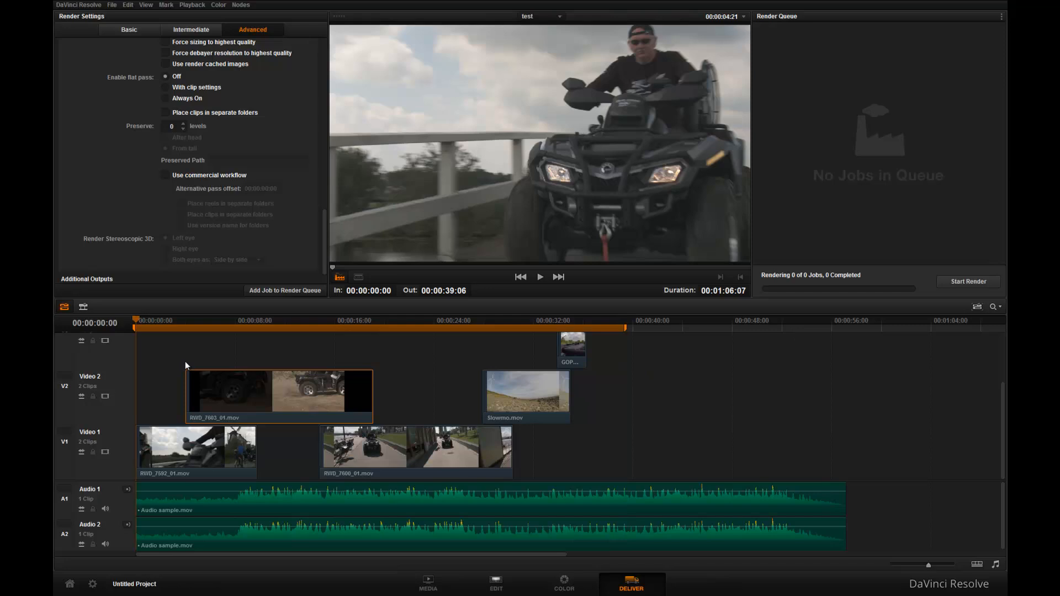
{"action": "left_click_drag", "start_coordinate": [325, 253], "coordinate": [317, 73]}
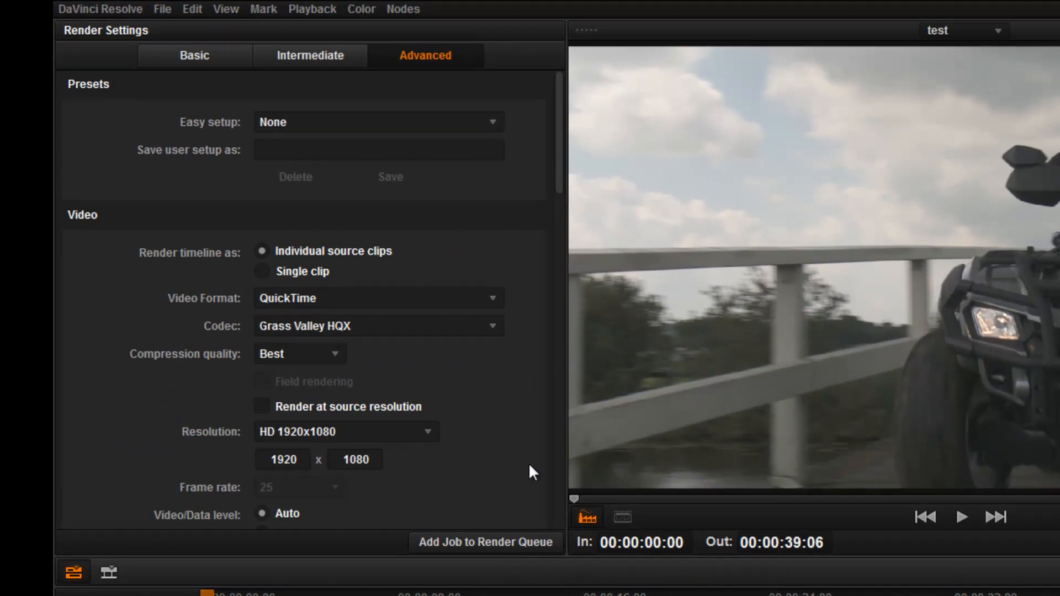
{"action": "left_click_drag", "start_coordinate": [562, 172], "coordinate": [569, 395]}
{"action": "left_click", "coordinate": [461, 536]}
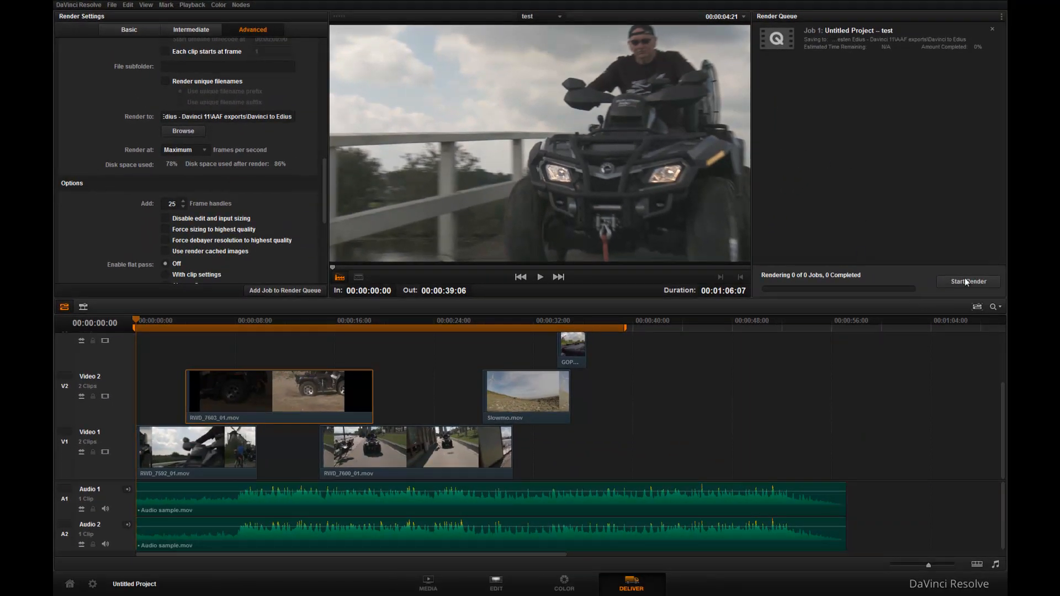
{"action": "left_click", "coordinate": [963, 281]}
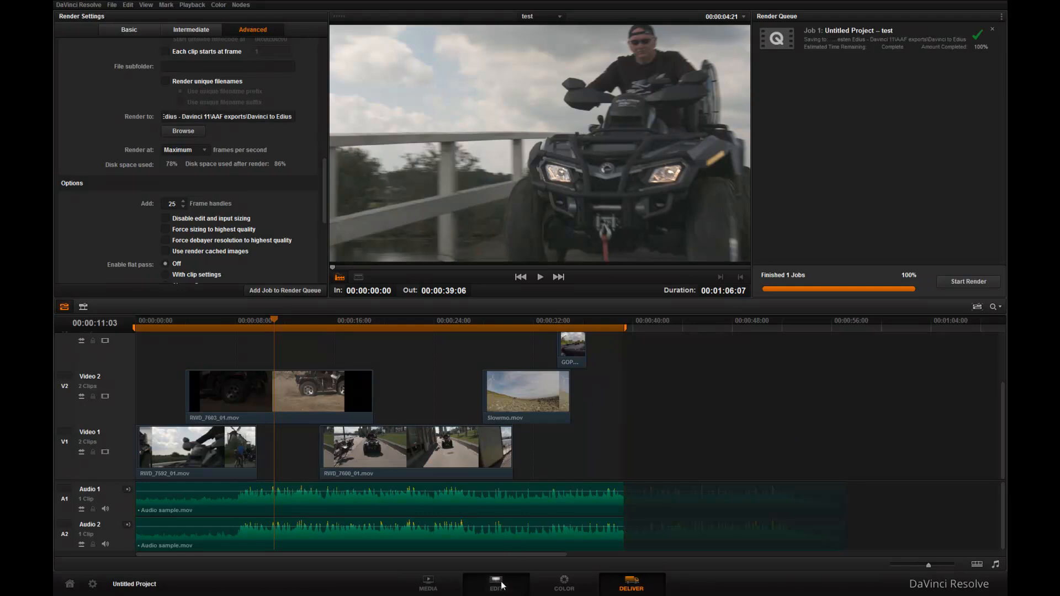
Step: On the Edit page, export the timeline as the AAF file test (Resolve) into the Davinci to Edius folder
{"action": "left_click", "coordinate": [496, 583]}
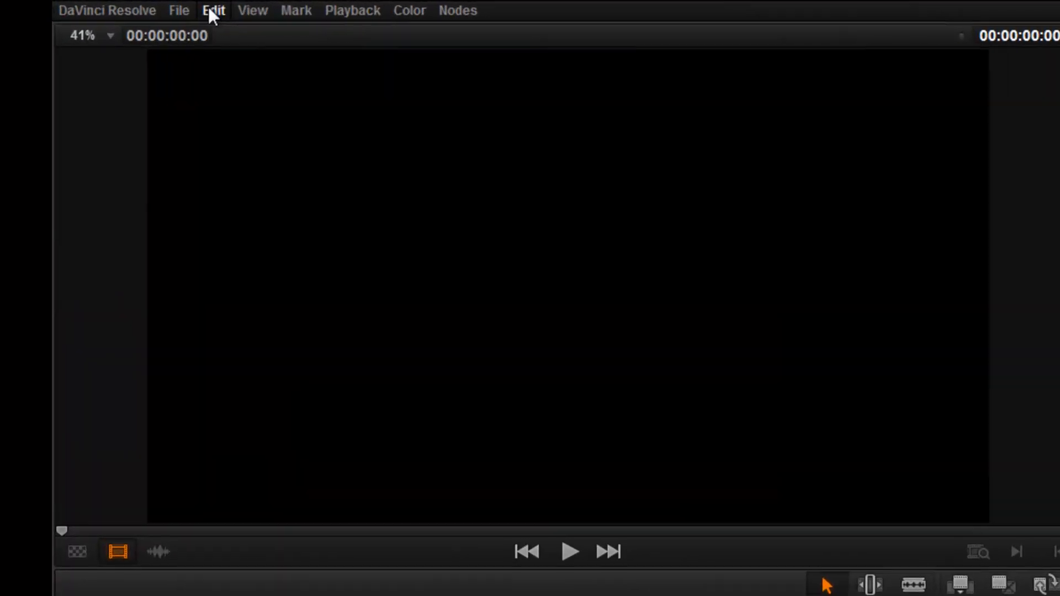
{"action": "left_click", "coordinate": [127, 4]}
{"action": "mouse_move", "coordinate": [192, 5]}
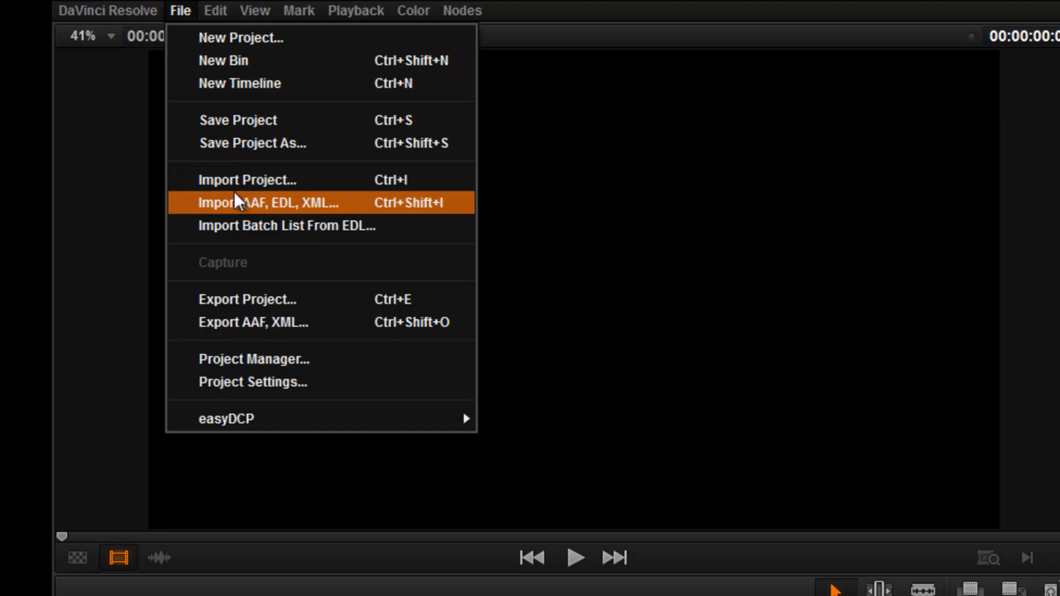
{"action": "left_click", "coordinate": [253, 318]}
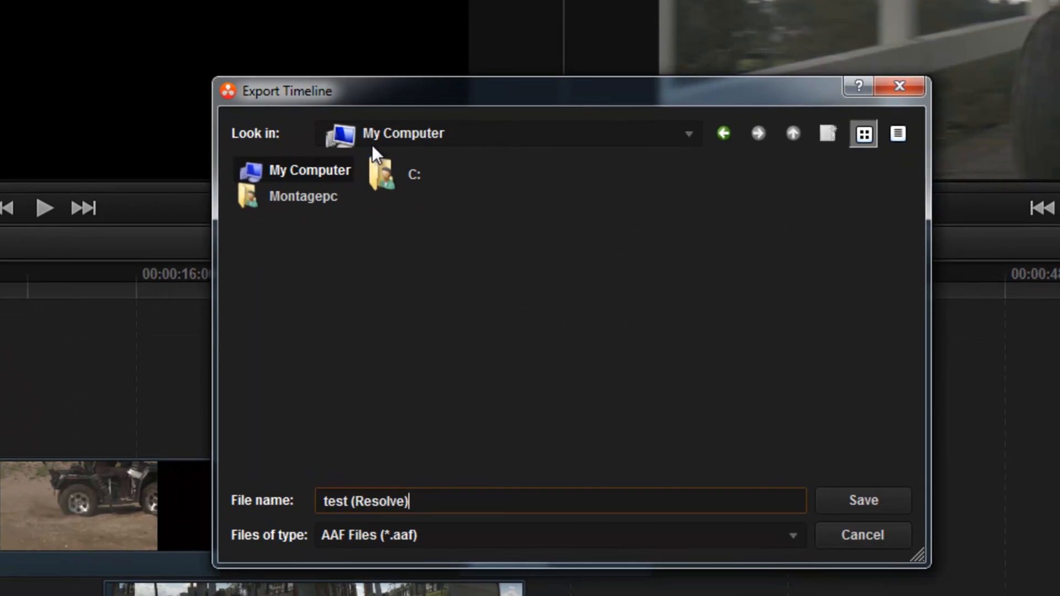
{"action": "left_click", "coordinate": [688, 136]}
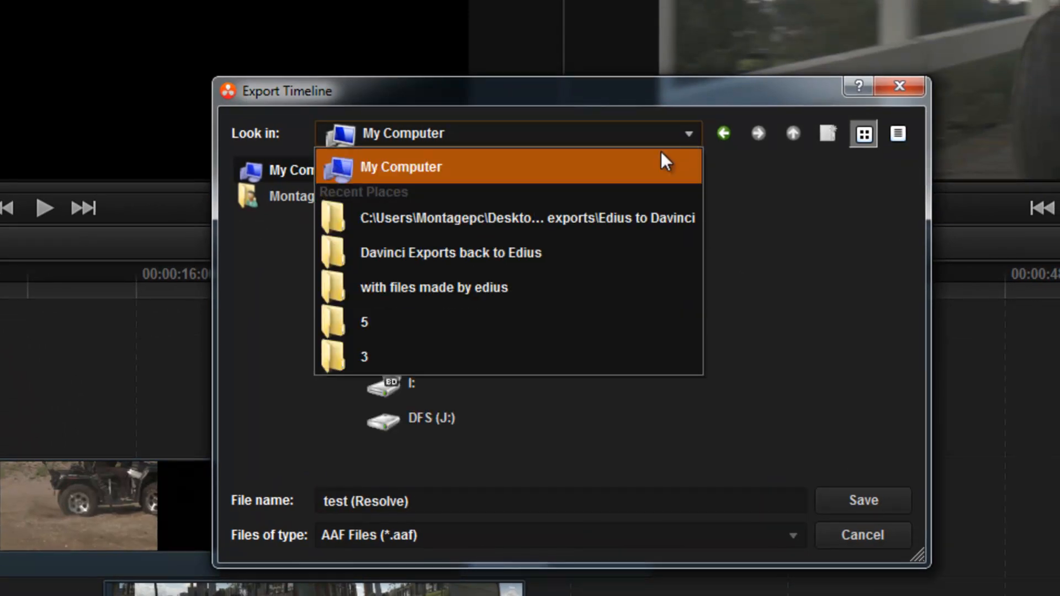
{"action": "left_click", "coordinate": [627, 218]}
{"action": "left_click", "coordinate": [791, 135]}
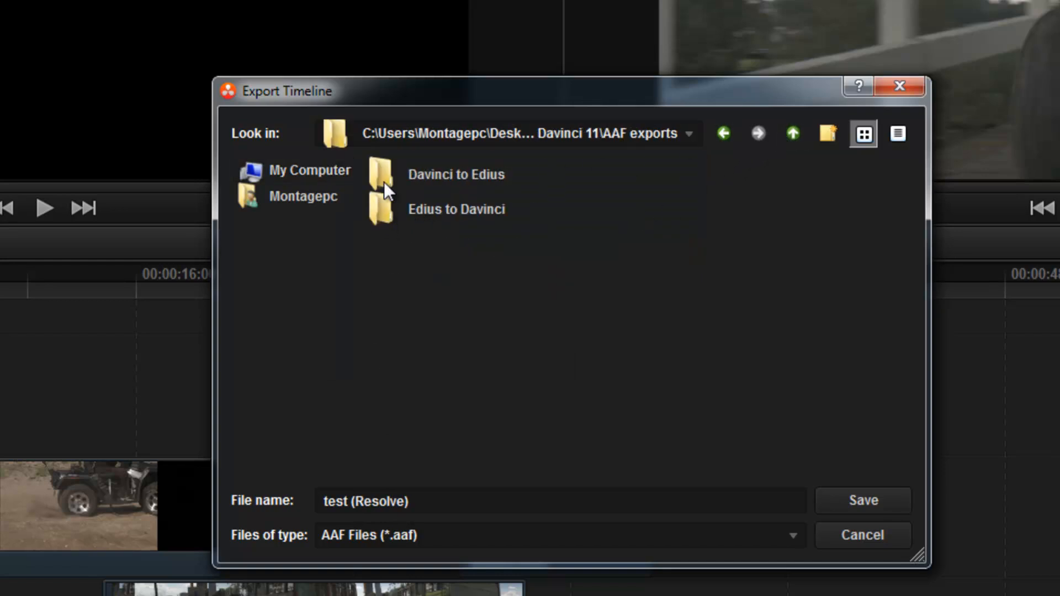
{"action": "double_click", "coordinate": [386, 177]}
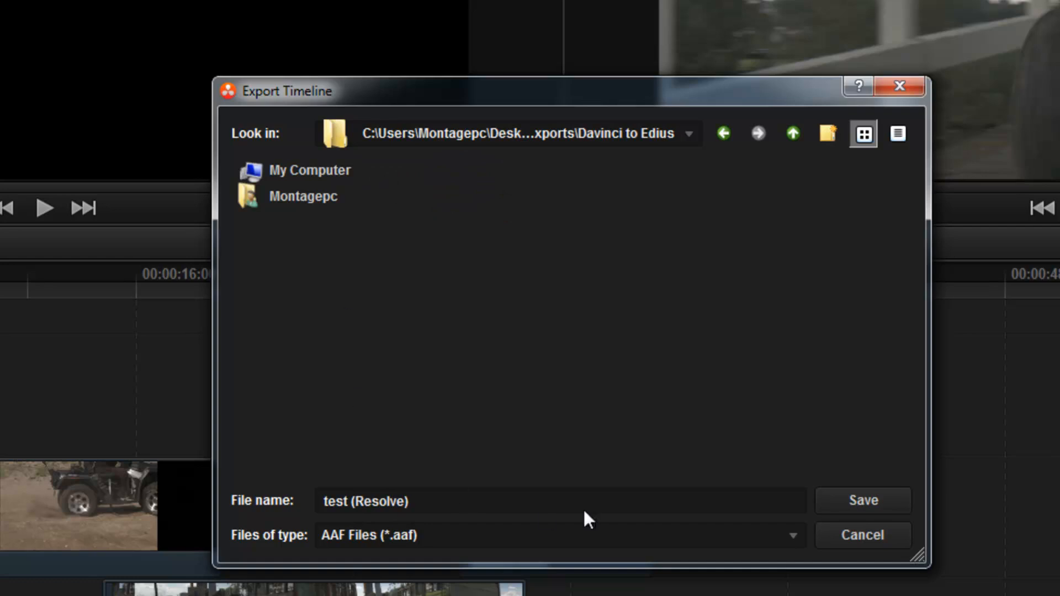
{"action": "left_click", "coordinate": [862, 500]}
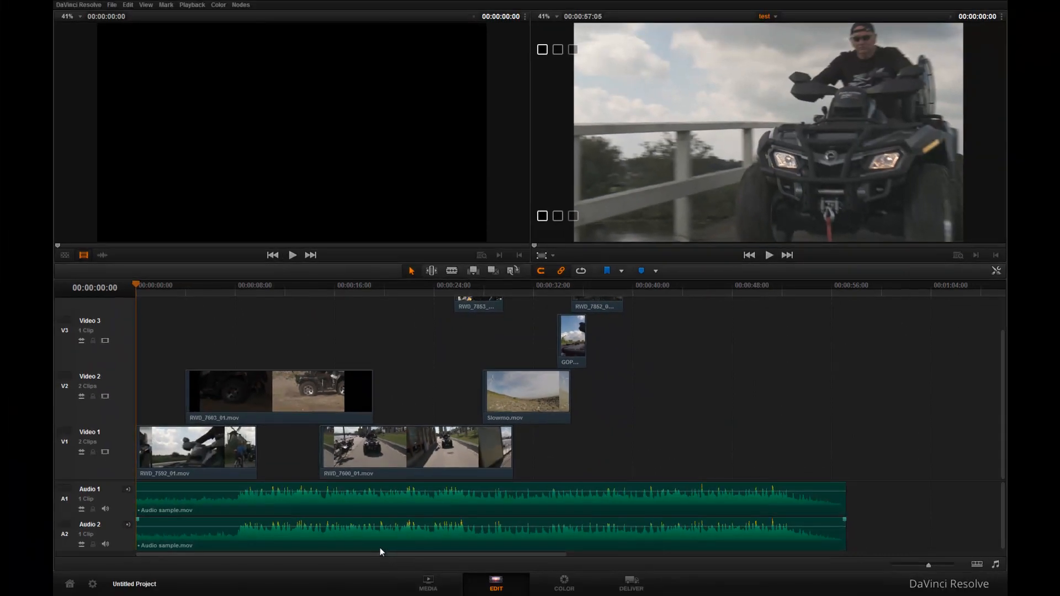
Step: Switch back to EDIUS
{"action": "key", "text": "super"}
{"action": "left_click", "coordinate": [352, 589]}
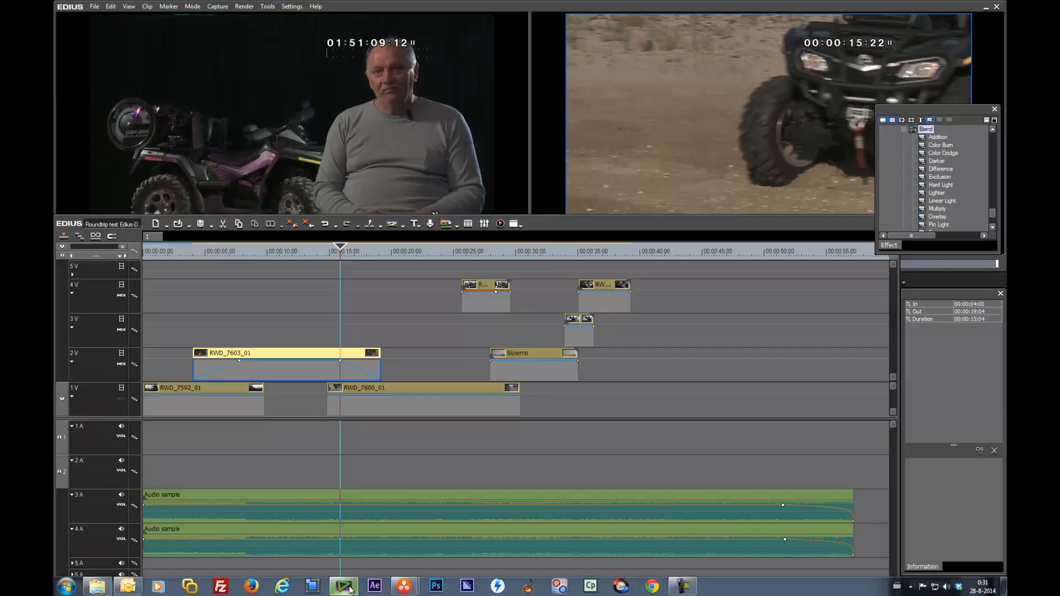
{"action": "left_click", "coordinate": [445, 456]}
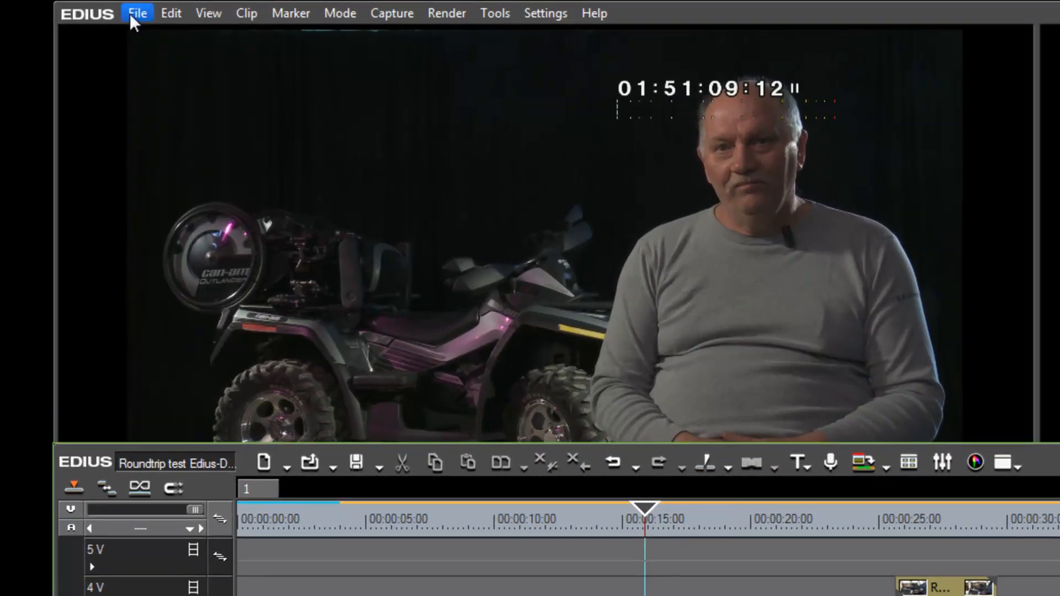
Step: Import the AAF project from the Davinci to Edius folder as a new sequence
{"action": "left_click", "coordinate": [95, 6]}
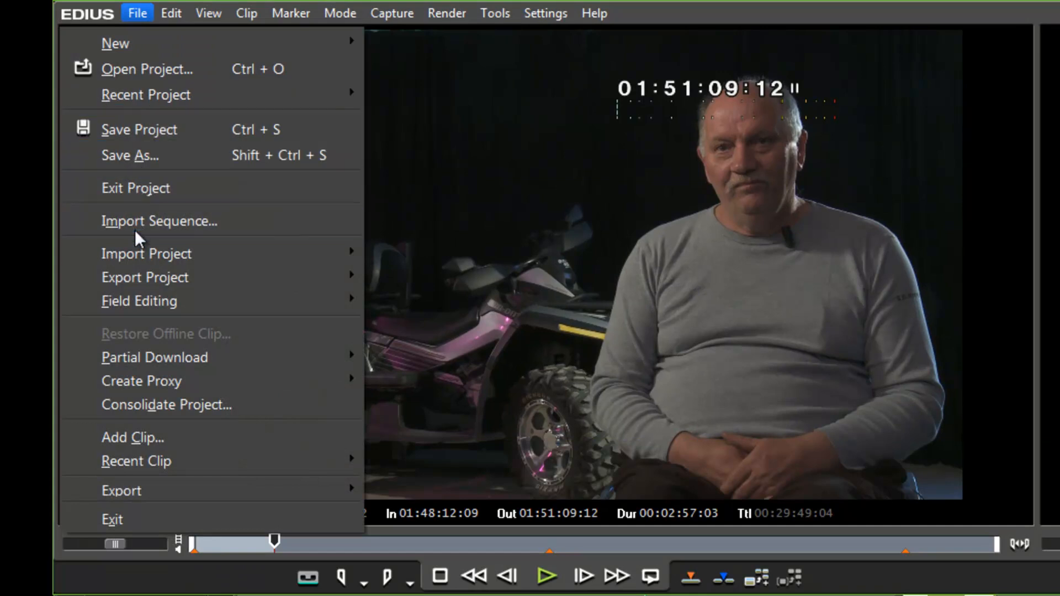
{"action": "mouse_move", "coordinate": [248, 253]}
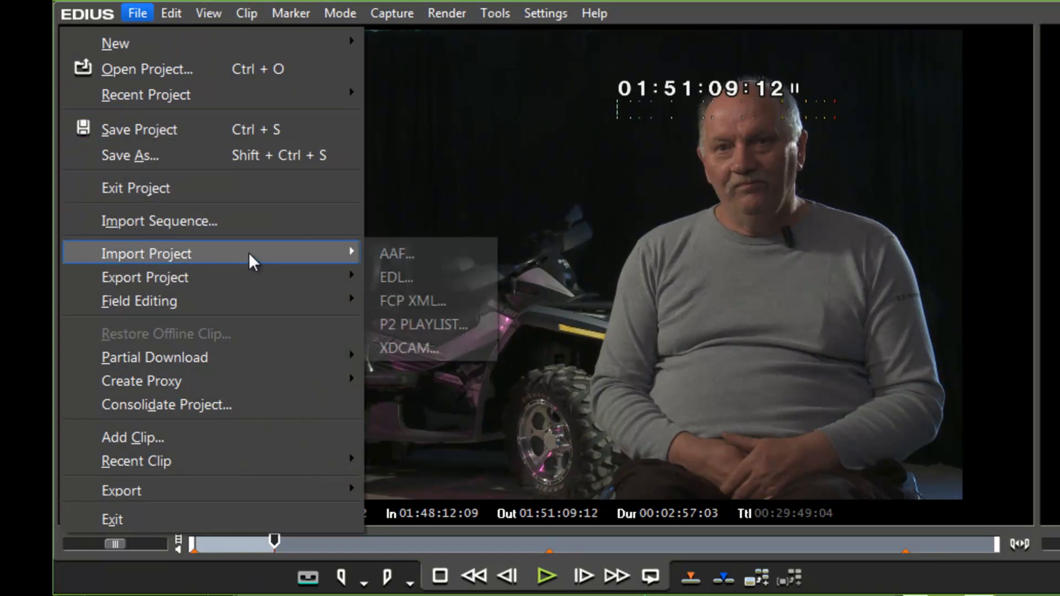
{"action": "left_click", "coordinate": [381, 254]}
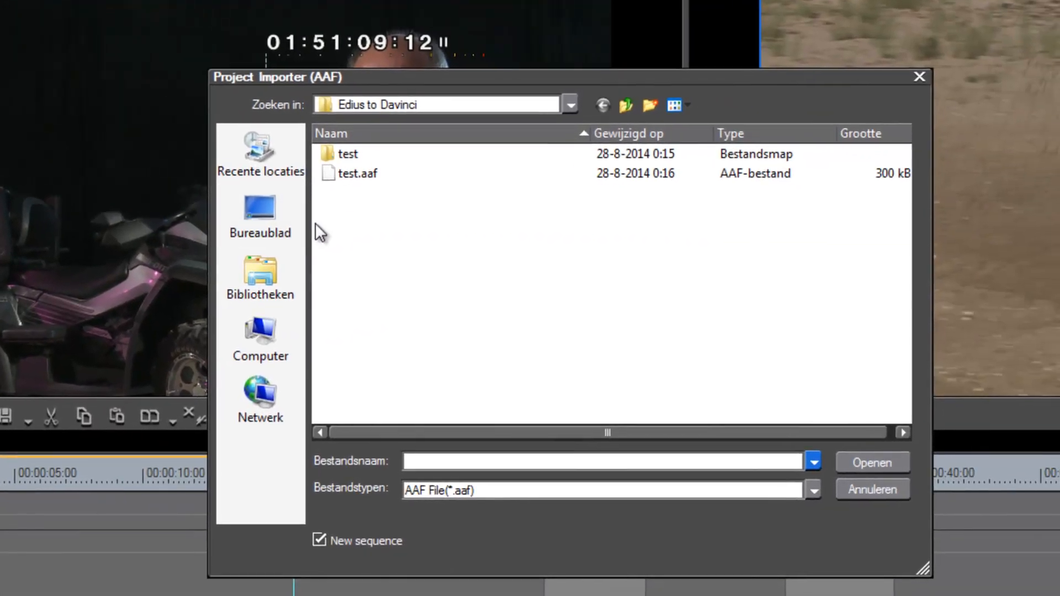
{"action": "left_click", "coordinate": [622, 107]}
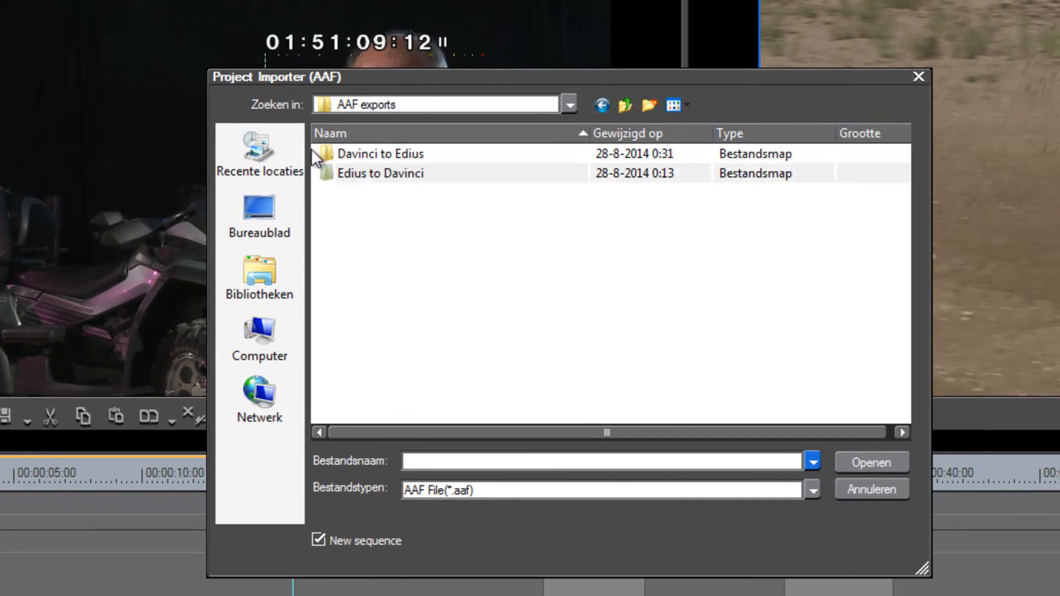
{"action": "double_click", "coordinate": [334, 157]}
{"action": "double_click", "coordinate": [333, 154]}
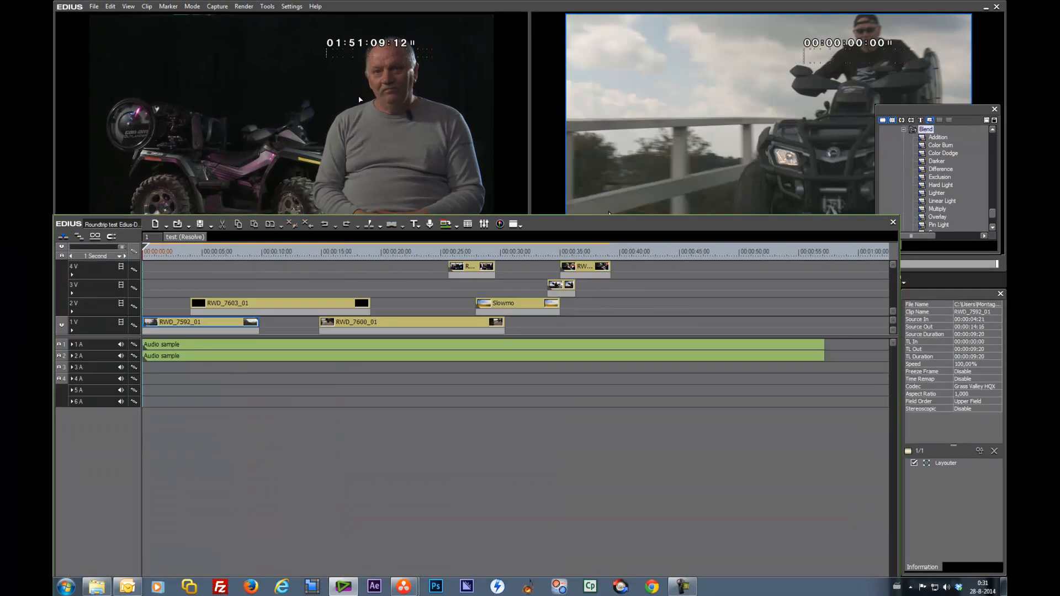
Step: Reposition the timeline panel and expand video tracks 1V and 2V
{"action": "left_click_drag", "start_coordinate": [382, 253], "coordinate": [416, 247]}
{"action": "left_click_drag", "start_coordinate": [175, 252], "coordinate": [586, 346]}
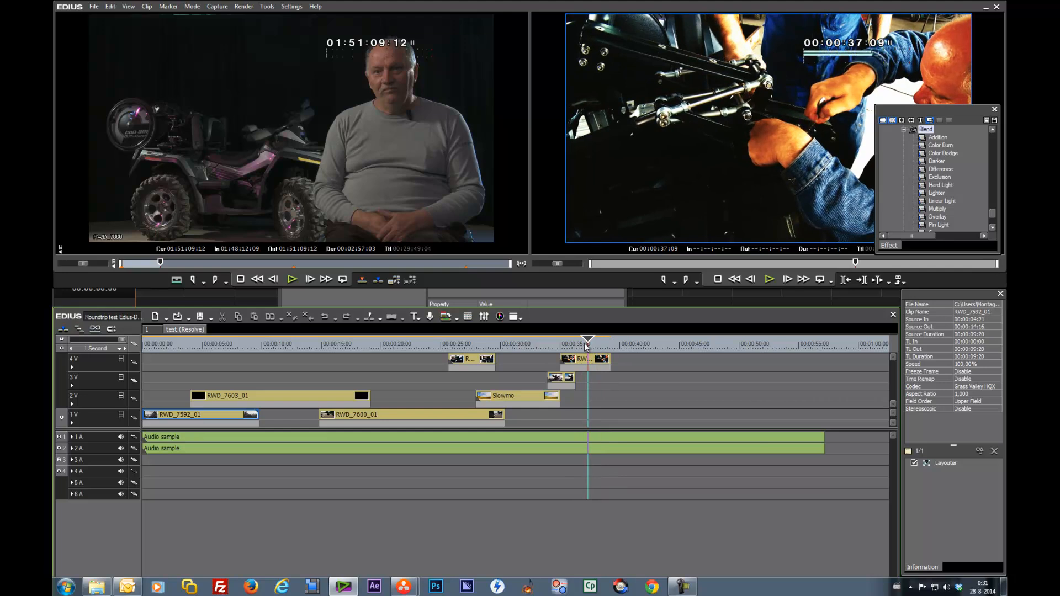
{"action": "left_click", "coordinate": [72, 423]}
{"action": "left_click", "coordinate": [72, 404]}
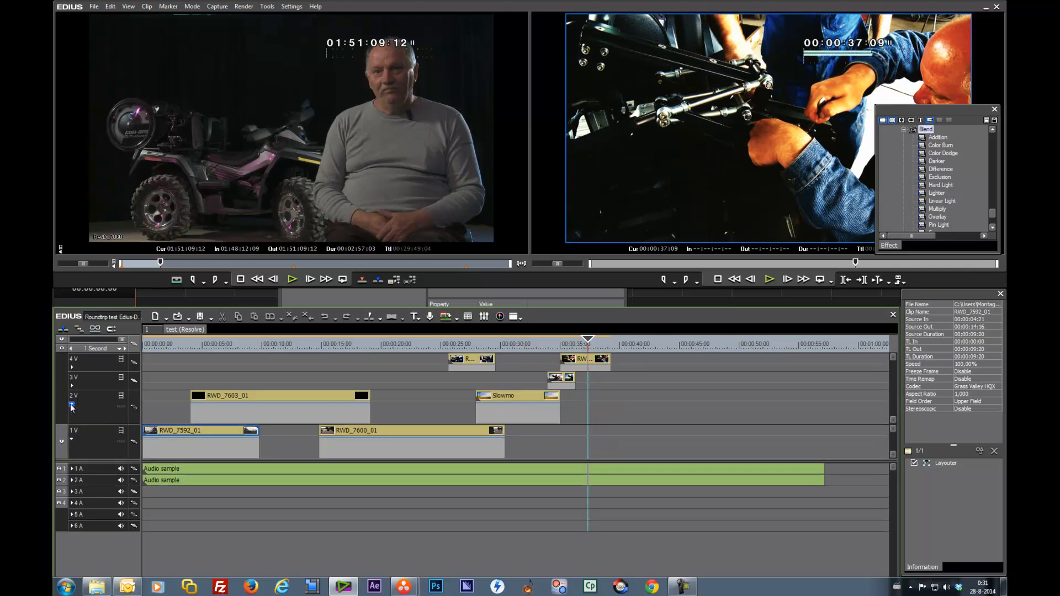
Step: Play back the imported test (Resolve) sequence from near the start
{"action": "left_click", "coordinate": [190, 345]}
{"action": "key", "text": "space"}
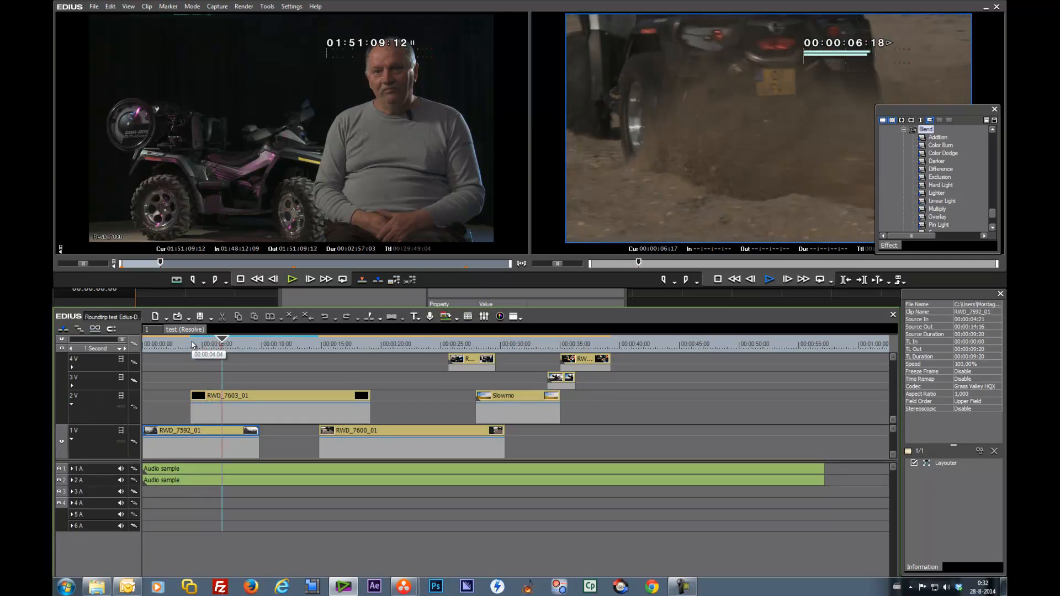
{"action": "key", "text": "space"}
Step: Shorten the RWD_7603_01 clip on track 2V and add mix fades at its start and end
{"action": "left_click", "coordinate": [238, 399]}
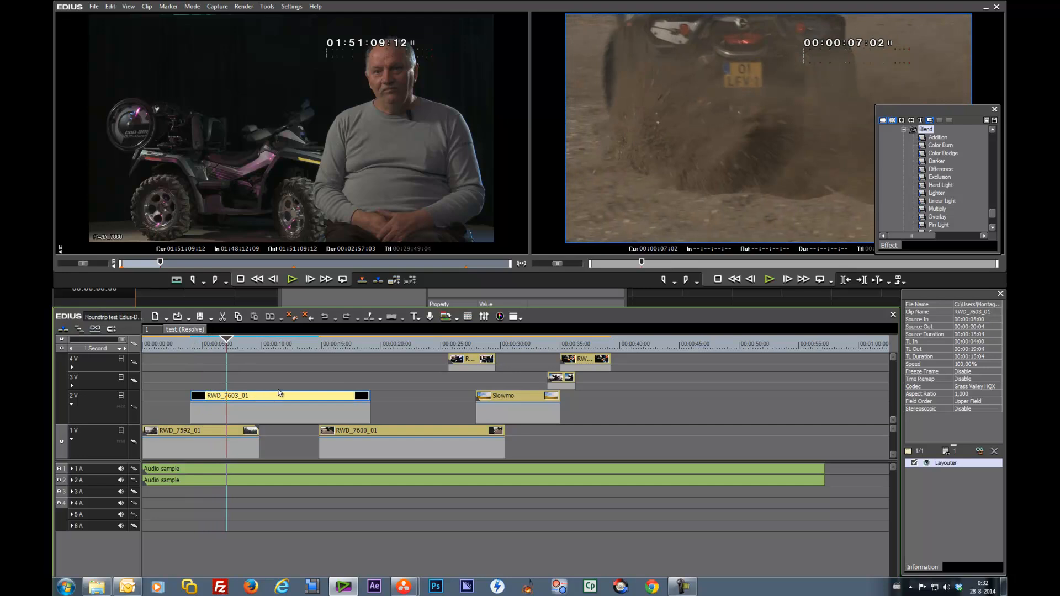
{"action": "key", "text": "n"}
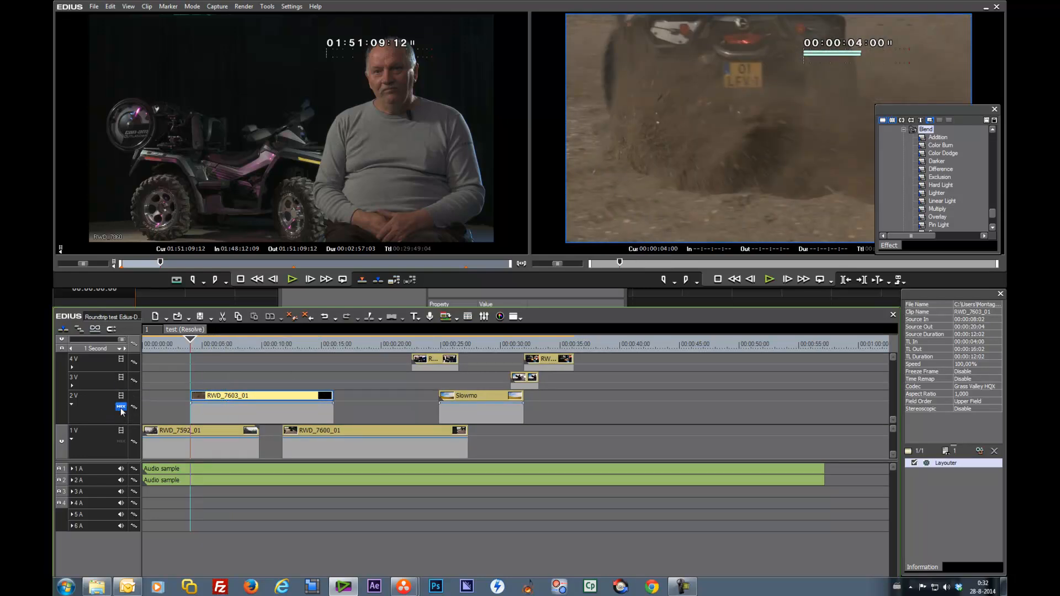
{"action": "left_click", "coordinate": [311, 346]}
{"action": "left_click_drag", "start_coordinate": [311, 346], "coordinate": [302, 347]}
{"action": "left_click_drag", "start_coordinate": [330, 396], "coordinate": [310, 451]}
{"action": "left_click", "coordinate": [221, 404]}
{"action": "left_click_drag", "start_coordinate": [192, 403], "coordinate": [209, 469]}
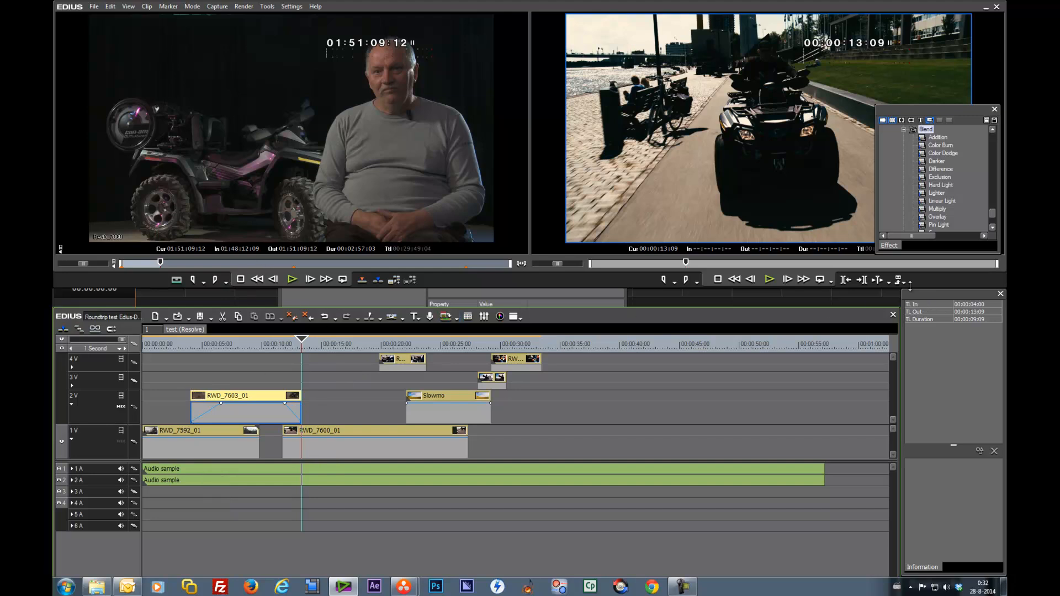
Step: Apply the 3D Fly Away transition to the end of the clip on track 4V and preview it
{"action": "mouse_move", "coordinate": [993, 217]}
{"action": "left_mouse_down"}
{"action": "mouse_move", "coordinate": [992, 145]}
{"action": "mouse_move", "coordinate": [990, 211]}
{"action": "left_mouse_up"}
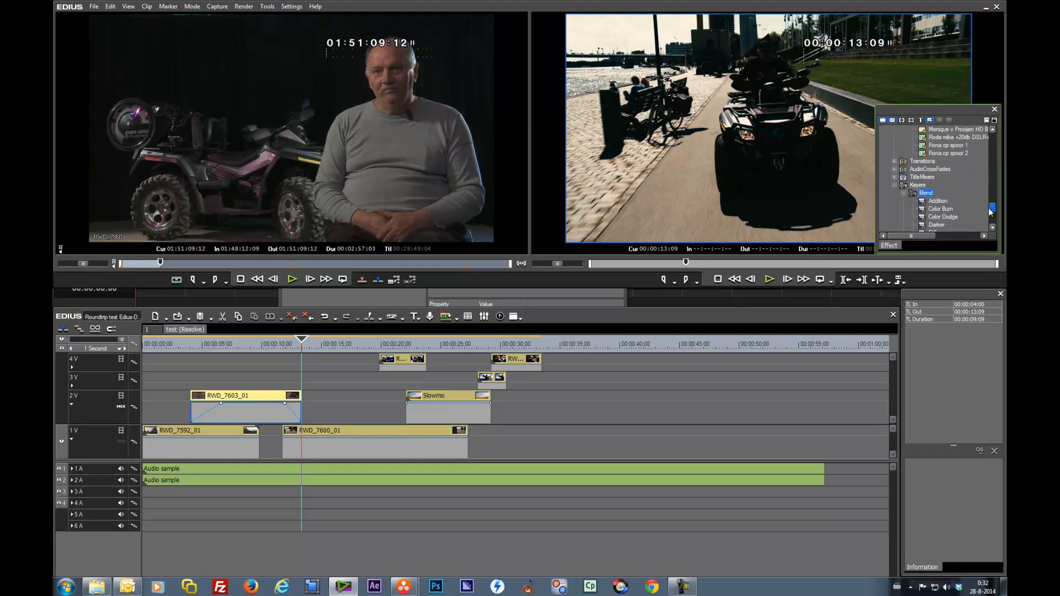
{"action": "left_click", "coordinate": [894, 161]}
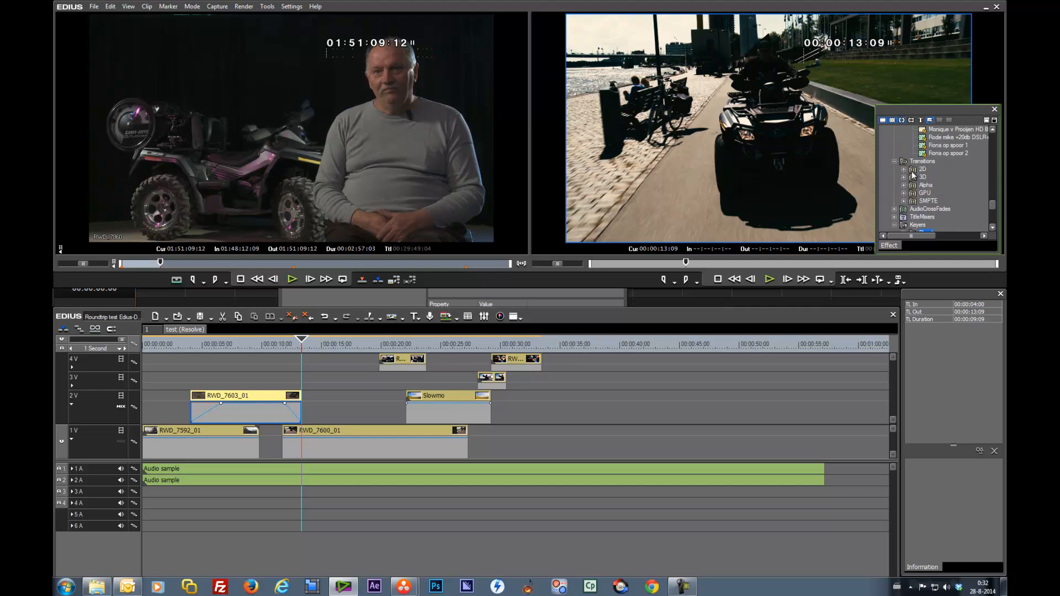
{"action": "left_click", "coordinate": [904, 177]}
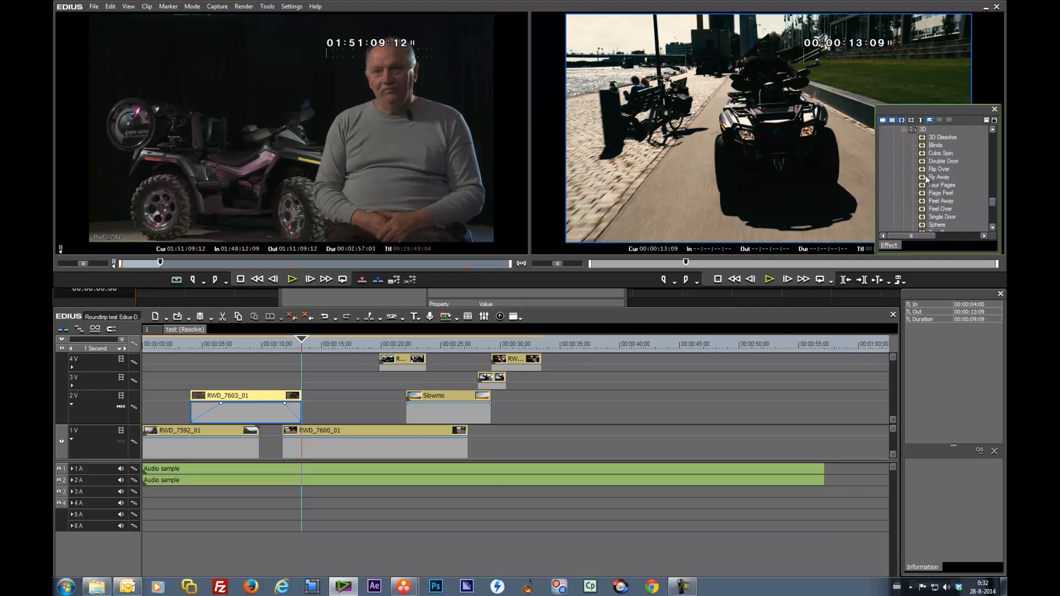
{"action": "left_click_drag", "start_coordinate": [921, 179], "coordinate": [415, 369]}
{"action": "left_click", "coordinate": [414, 342]}
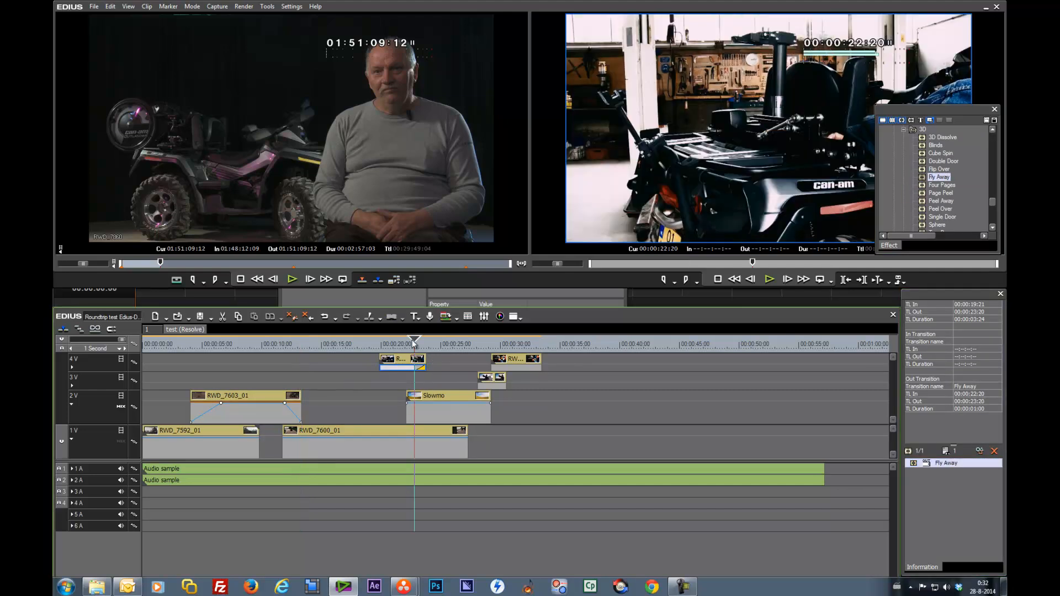
{"action": "key", "text": "space"}
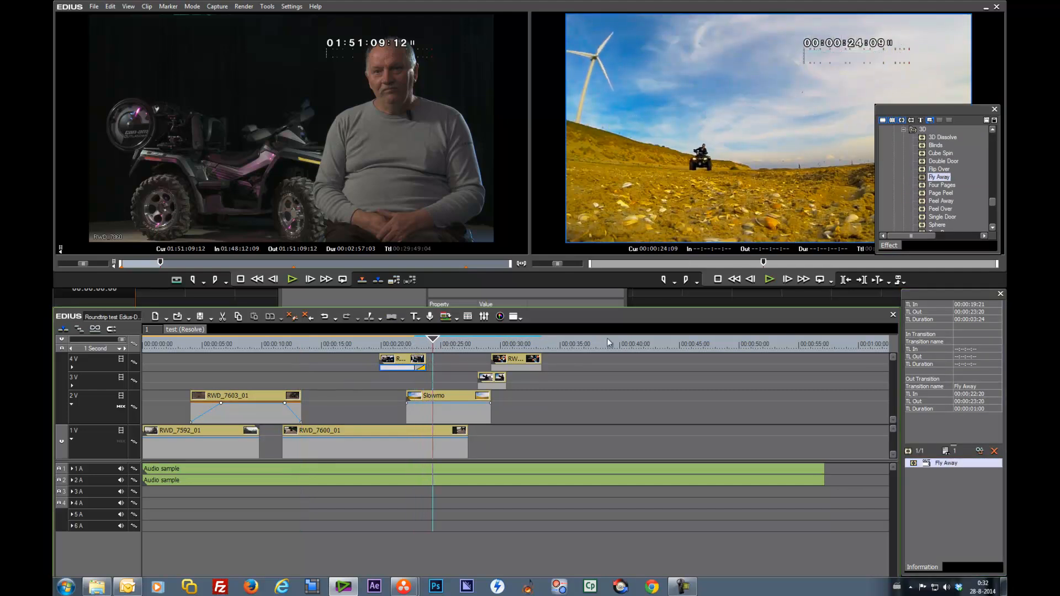
Step: Apply the 3D Single Door transition to the start of the same 4V clip and preview it
{"action": "mouse_move", "coordinate": [941, 217]}
{"action": "left_mouse_down"}
{"action": "mouse_move", "coordinate": [933, 243]}
{"action": "mouse_move", "coordinate": [497, 337]}
{"action": "mouse_move", "coordinate": [395, 370]}
{"action": "left_mouse_up"}
{"action": "left_click", "coordinate": [366, 342]}
{"action": "key", "text": "space"}
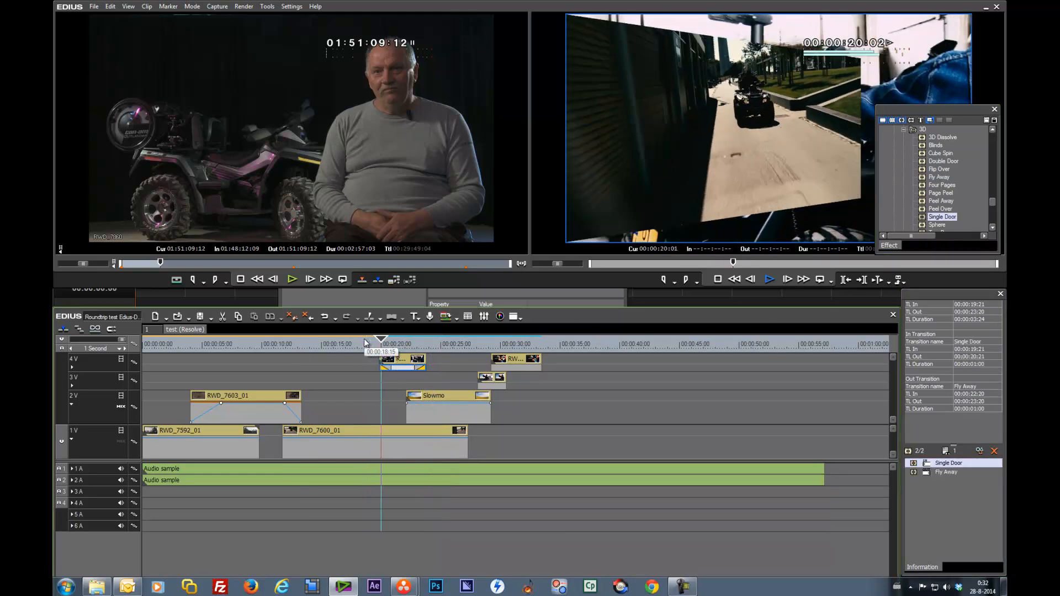
{"action": "key", "text": "space"}
Step: Apply the Alpha Custom Map transition to the clip on track 3V and play it back
{"action": "left_click_drag", "start_coordinate": [455, 345], "coordinate": [482, 347]}
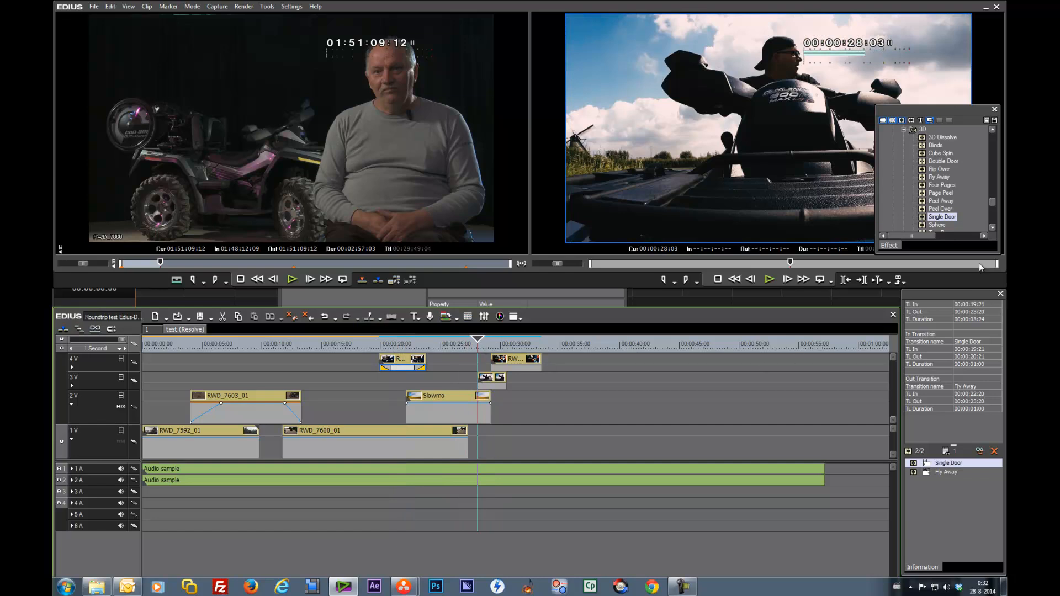
{"action": "left_click_drag", "start_coordinate": [993, 207], "coordinate": [997, 204]}
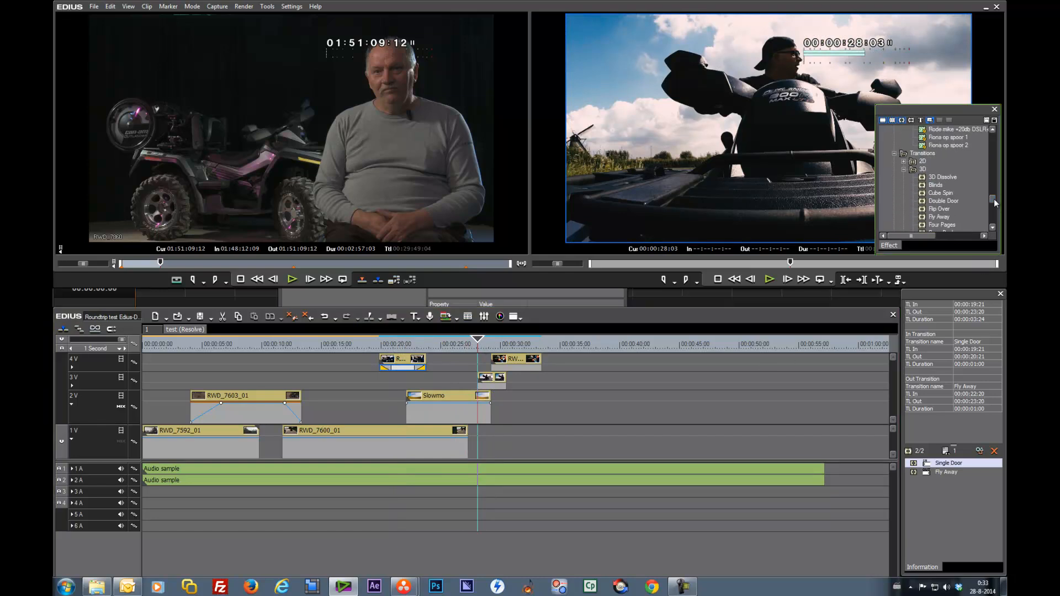
{"action": "left_click", "coordinate": [906, 168]}
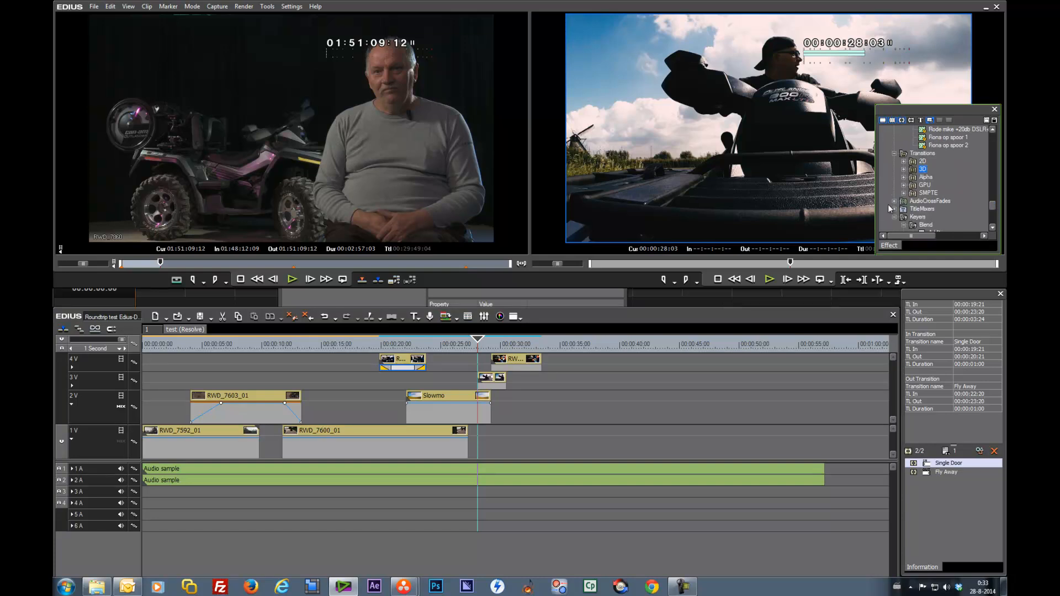
{"action": "left_click", "coordinate": [904, 177]}
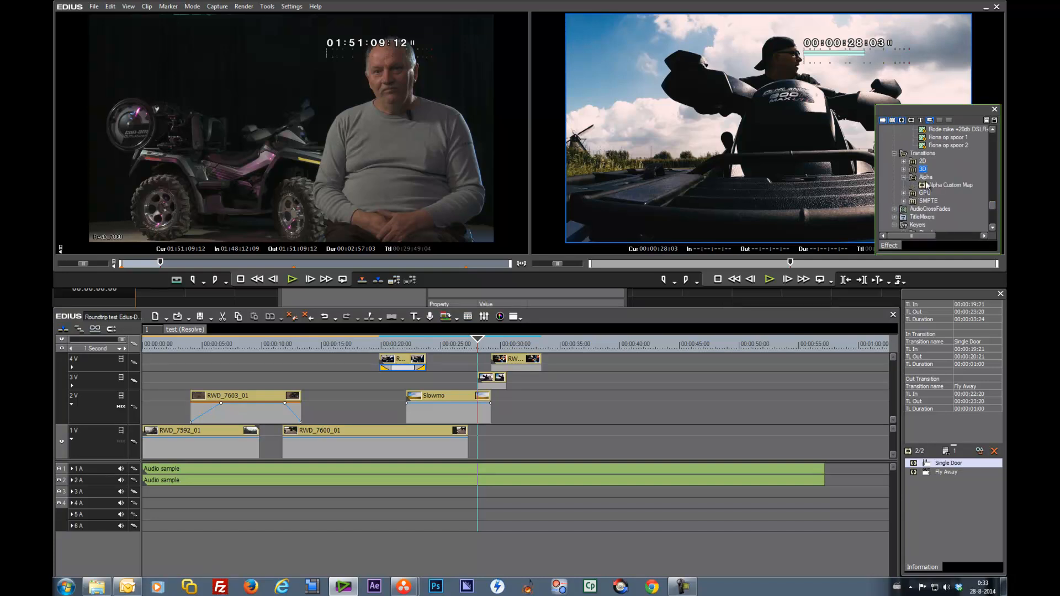
{"action": "left_click_drag", "start_coordinate": [925, 188], "coordinate": [484, 383]}
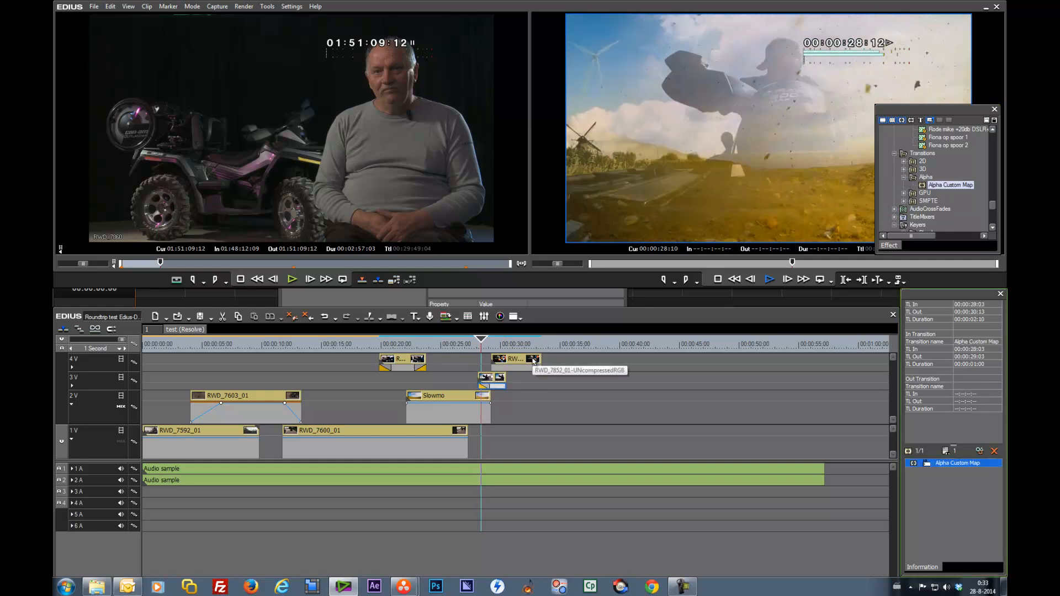
{"action": "key", "text": "space"}
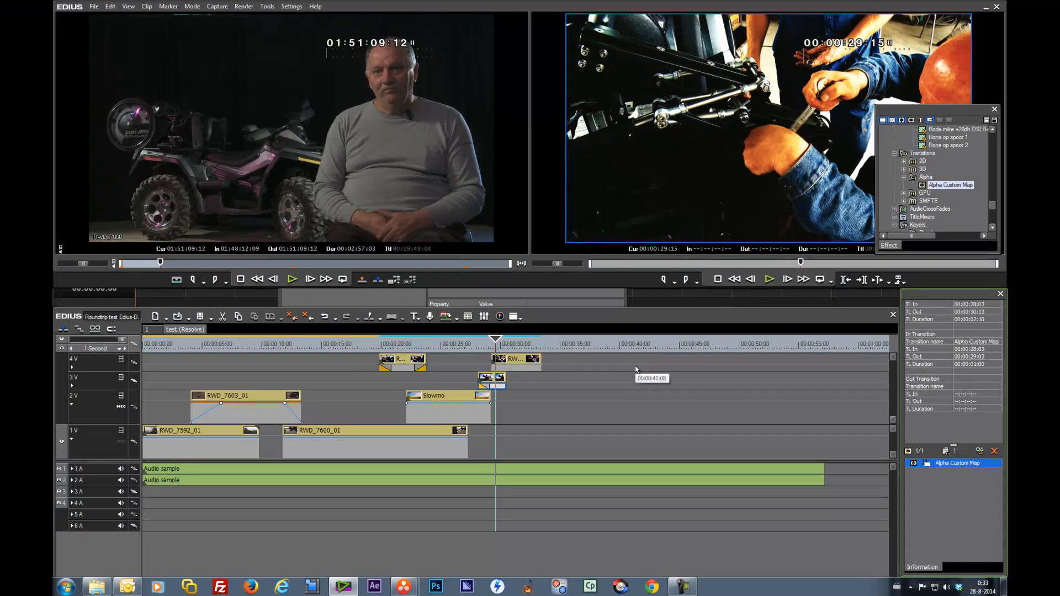
Step: Switch to another application from the taskbar
{"action": "left_click", "coordinate": [686, 587]}
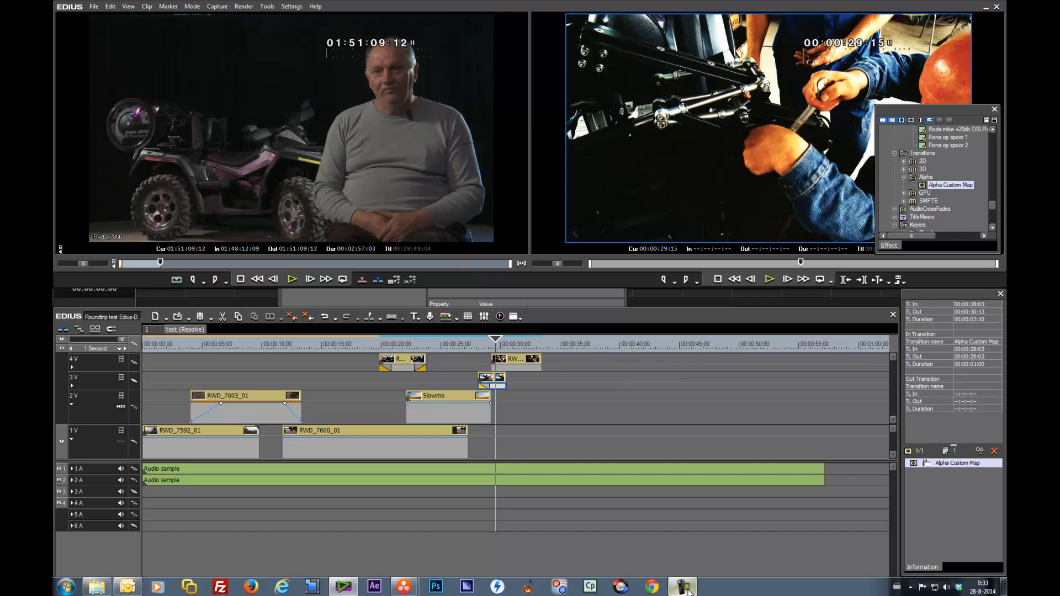